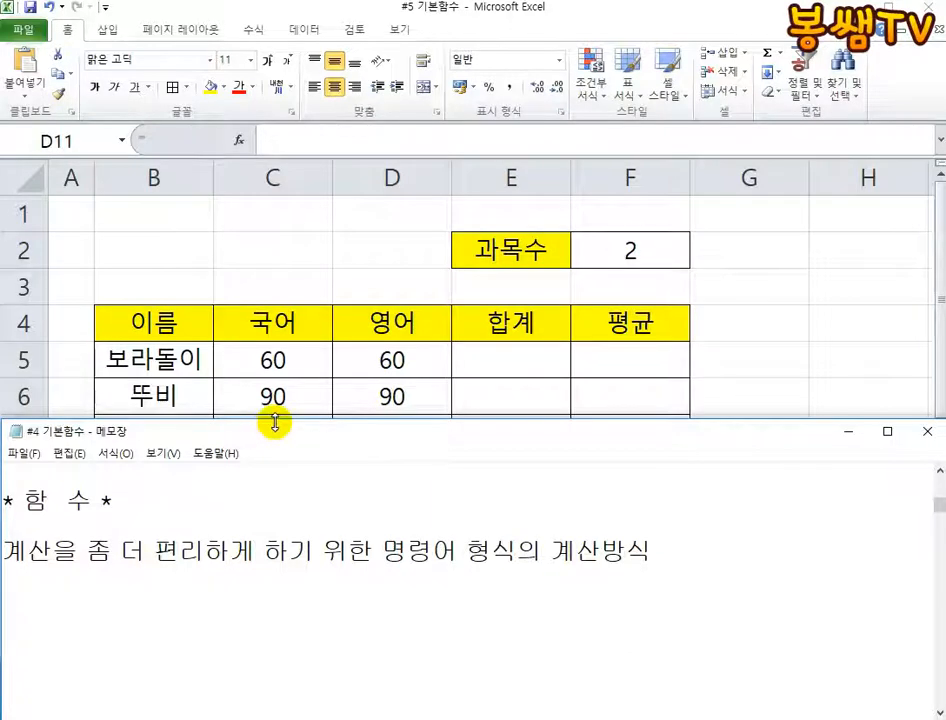
- Switch to the Excel worksheet and go through the 국어 heading and the four scores below it in column C
{"action": "left_click_drag", "start_coordinate": [275, 424], "coordinate": [277, 452]}
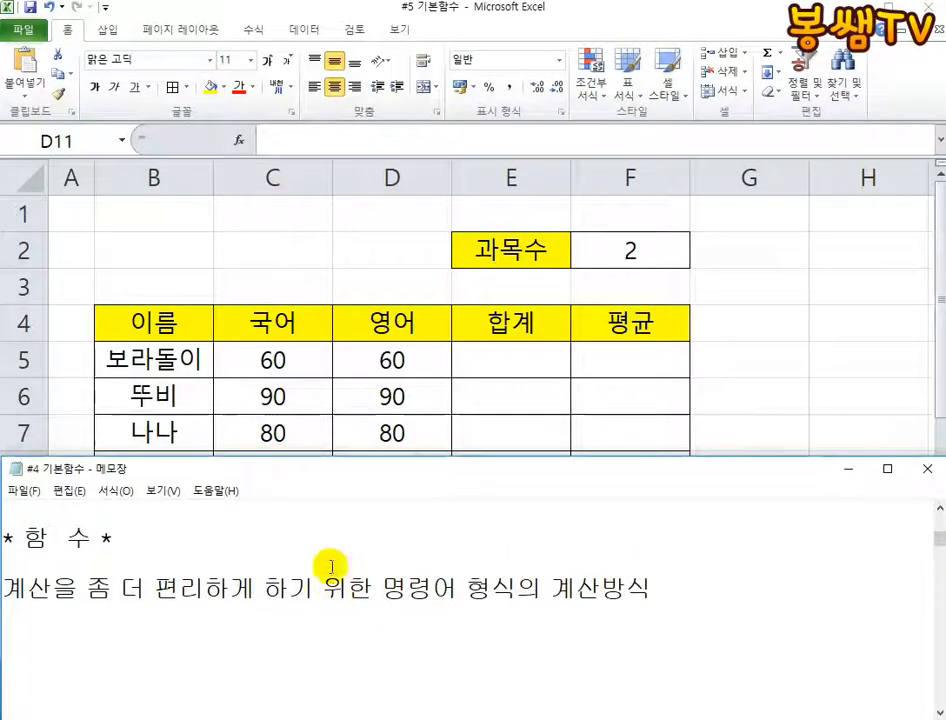
{"action": "left_click", "coordinate": [375, 375]}
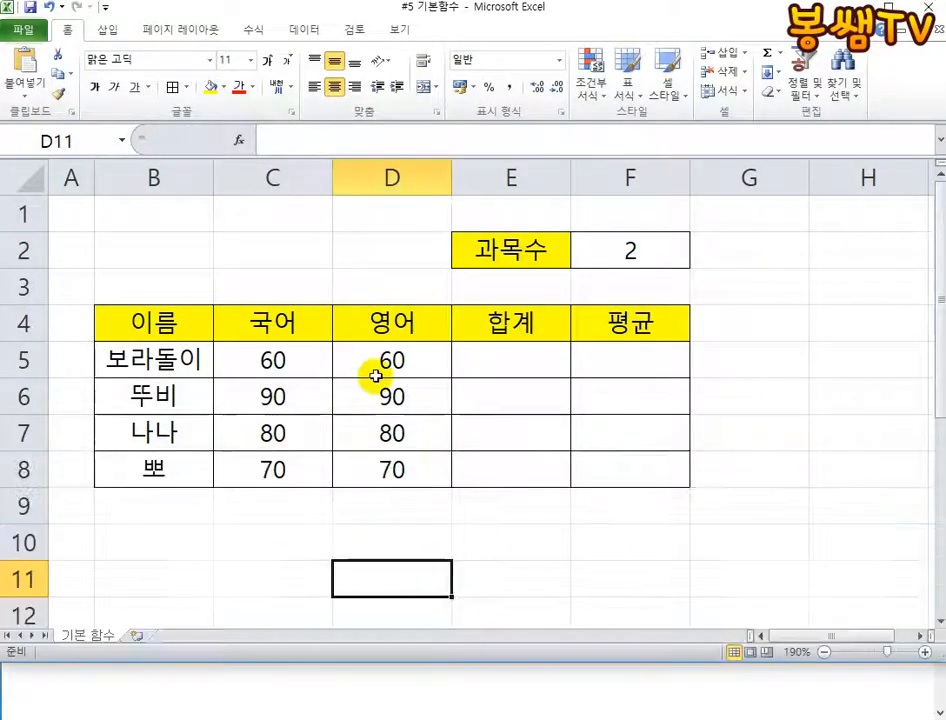
{"action": "left_click", "coordinate": [256, 319]}
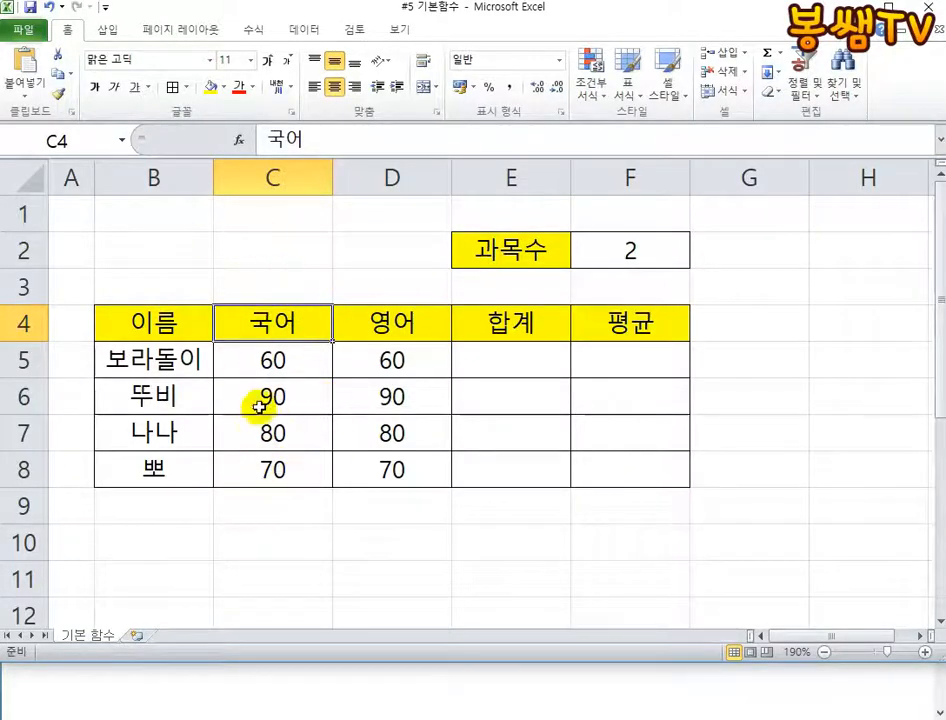
{"action": "left_click", "coordinate": [262, 352]}
{"action": "key", "text": "Down"}
{"action": "key", "text": "Down"}
{"action": "key", "text": "Down"}
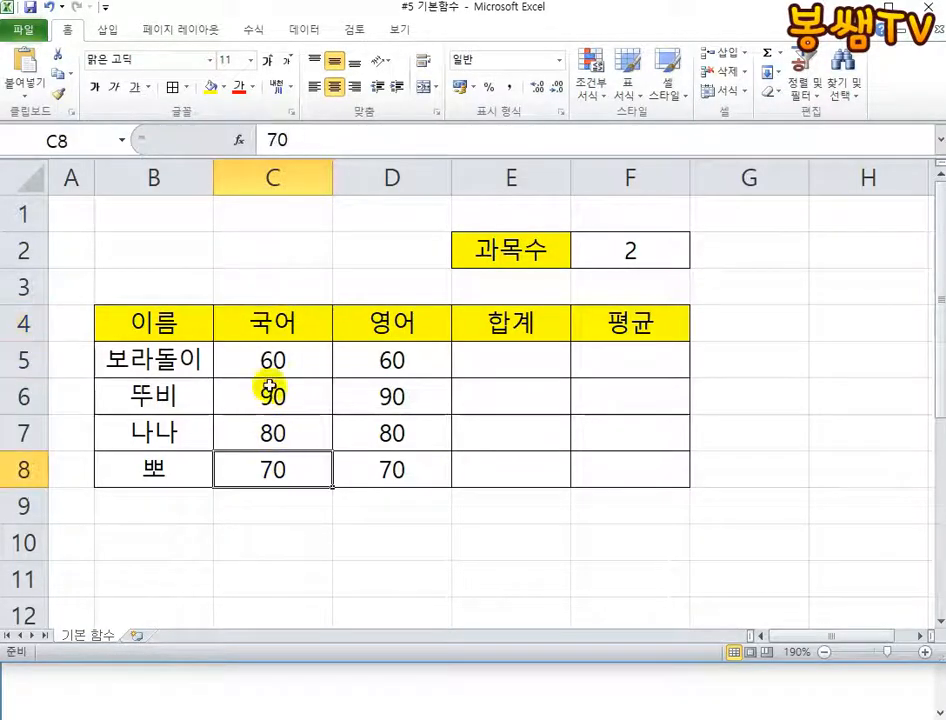
- Total the four 국어 scores in cell C9 with the cell-by-cell formula =C5+C6+C7+C8
{"action": "key", "text": "Down"}
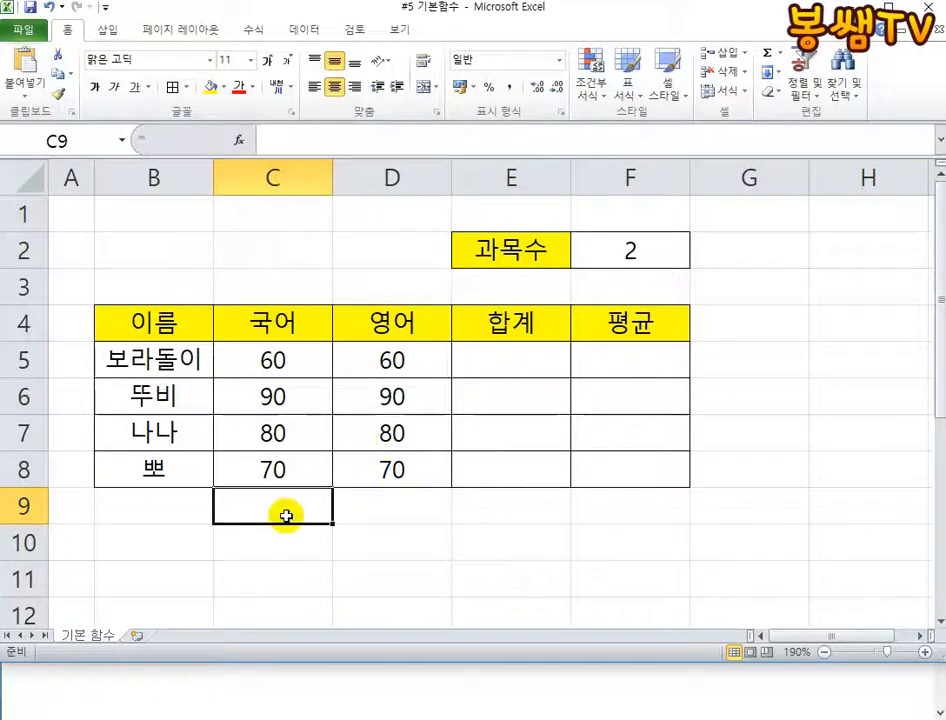
{"action": "type", "text": "=6"}
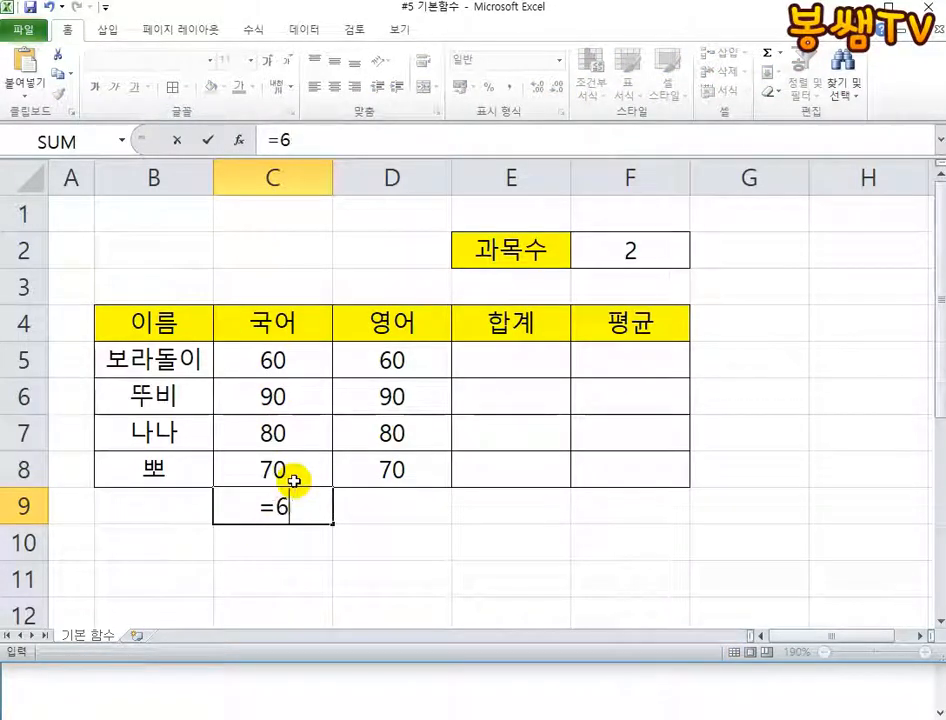
{"action": "key", "text": "BackSpace"}
{"action": "left_click", "coordinate": [295, 364]}
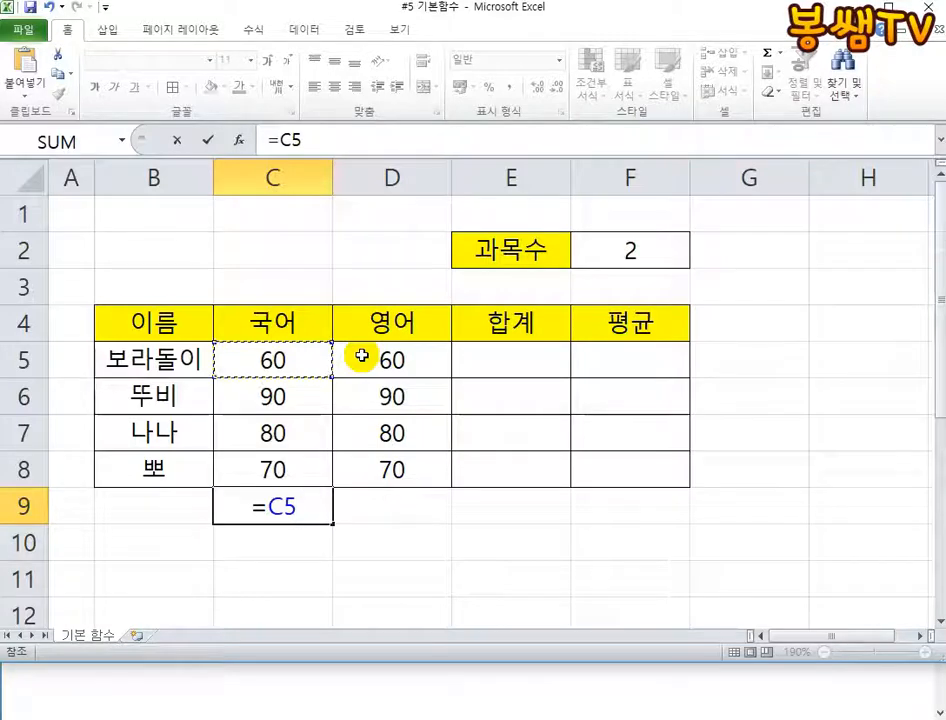
{"action": "key", "text": "BackSpace"}
{"action": "key", "text": "BackSpace"}
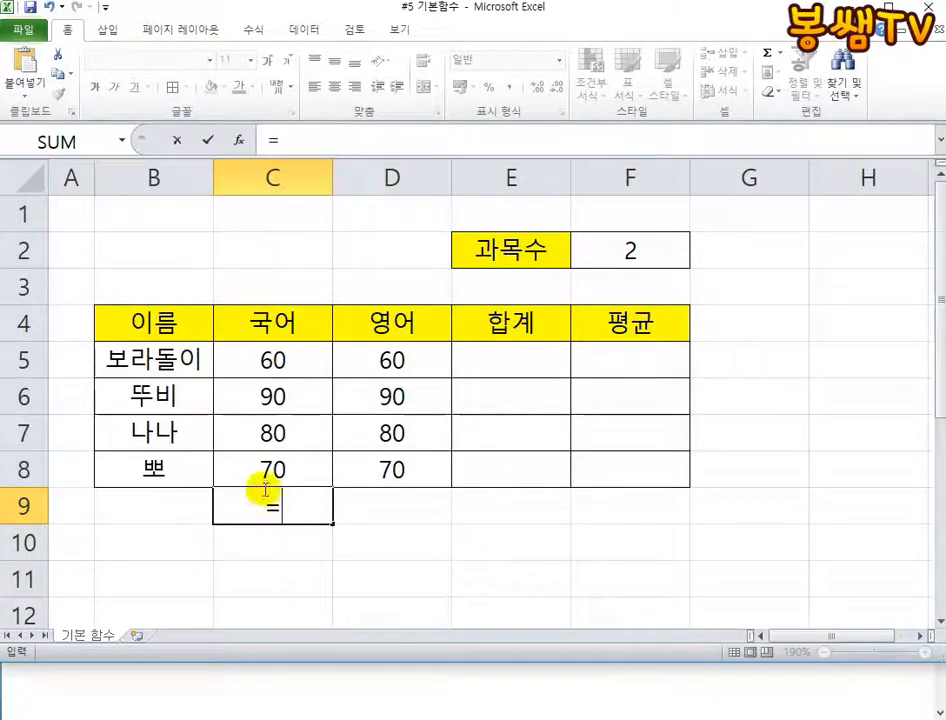
{"action": "left_click", "coordinate": [271, 360]}
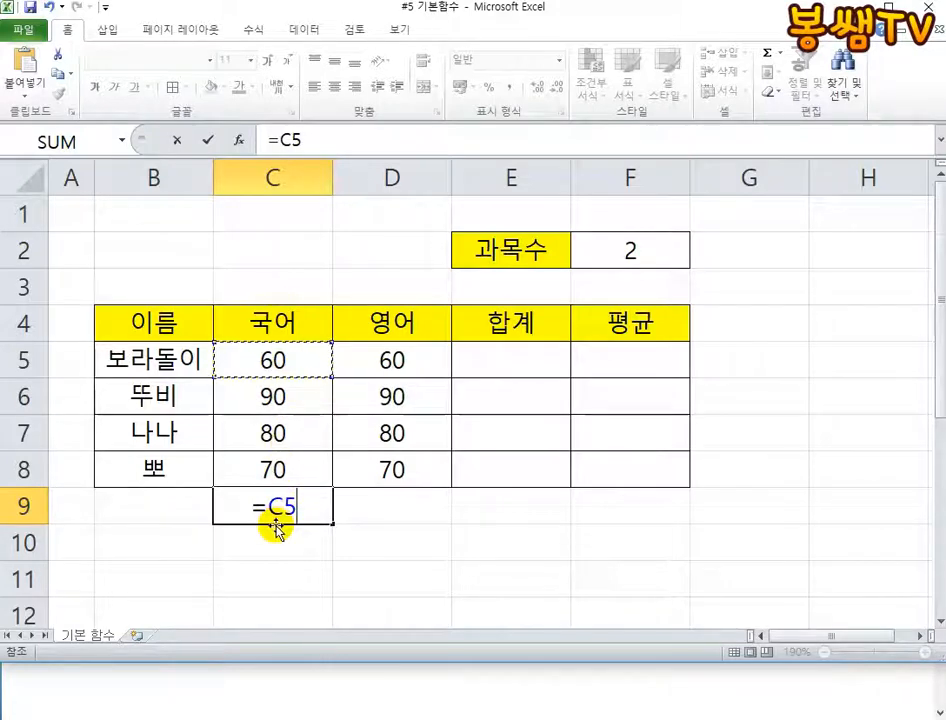
{"action": "type", "text": "+"}
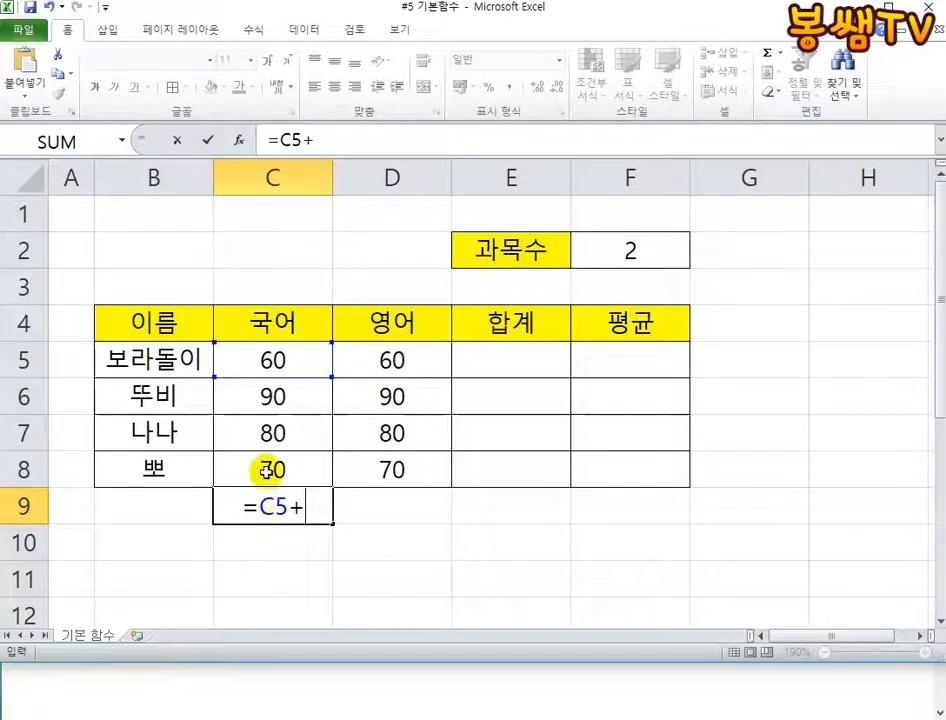
{"action": "left_click", "coordinate": [280, 399]}
{"action": "type", "text": "+"}
{"action": "left_click", "coordinate": [275, 432]}
{"action": "type", "text": "+"}
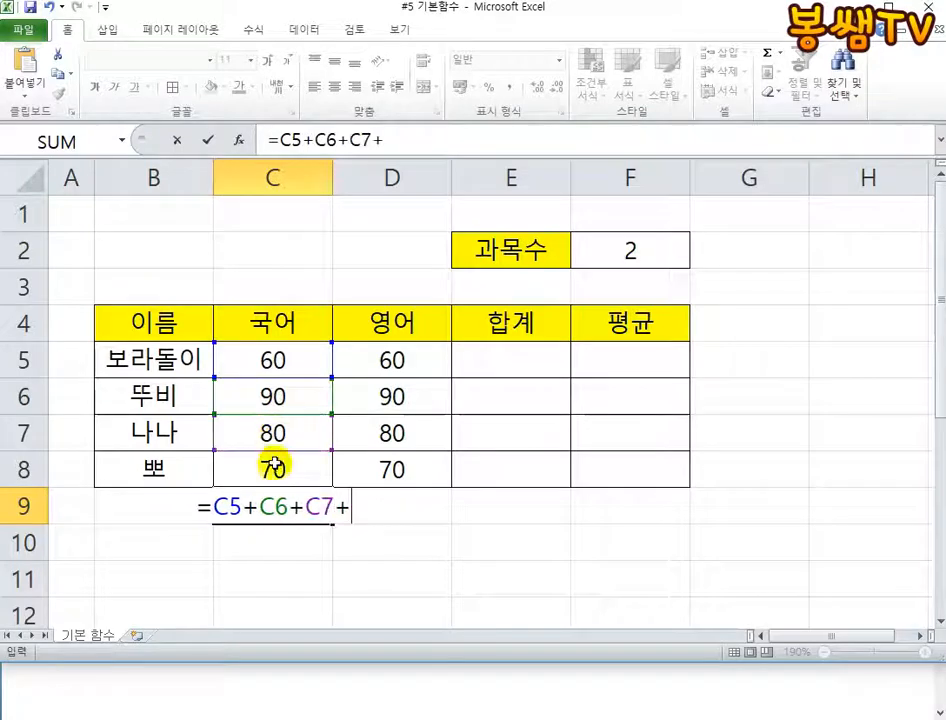
{"action": "left_click", "coordinate": [275, 467]}
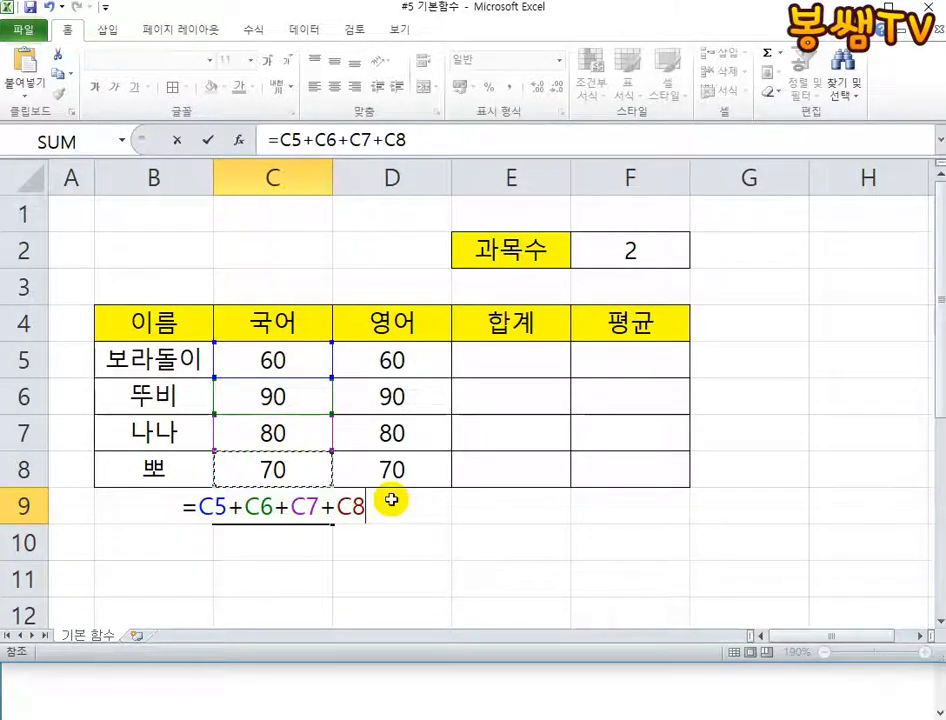
{"action": "key", "text": "Return"}
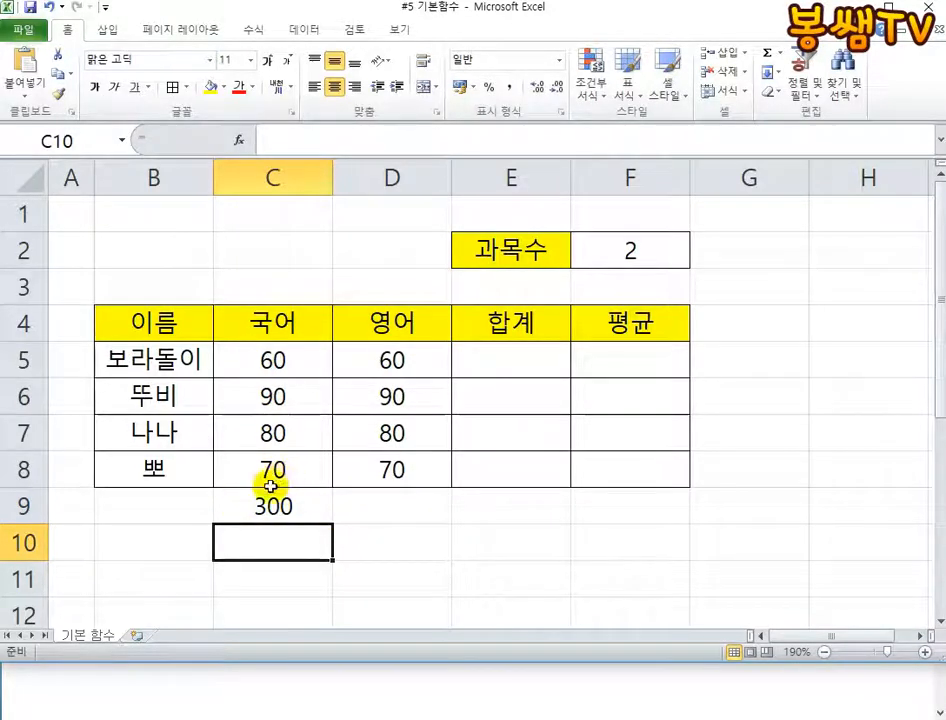
- Try the range formula =C5:C8+ in cell C10 with the proposed correction to =C5:C8, and clear the cell
{"action": "type", "text": "="}
{"action": "left_click_drag", "start_coordinate": [272, 355], "coordinate": [290, 469]}
{"action": "type", "text": "+"}
{"action": "key", "text": "Return"}
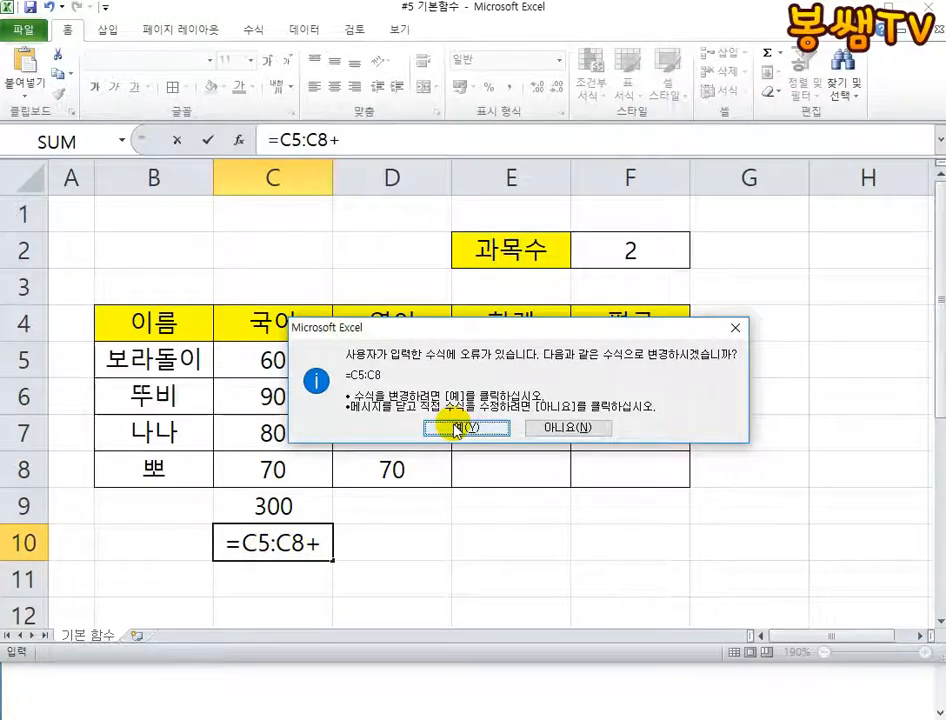
{"action": "left_click", "coordinate": [455, 428]}
{"action": "left_click", "coordinate": [290, 545]}
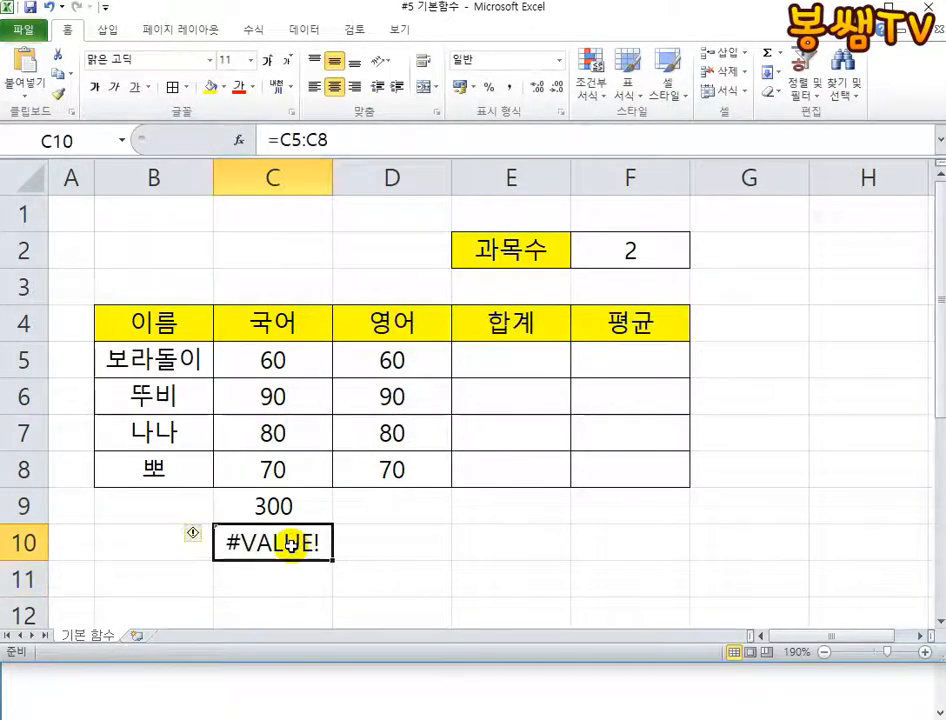
{"action": "key", "text": "Delete"}
- Examine the cell references used in the addition formula in C9, leaving the formula as it is
{"action": "left_click", "coordinate": [292, 496]}
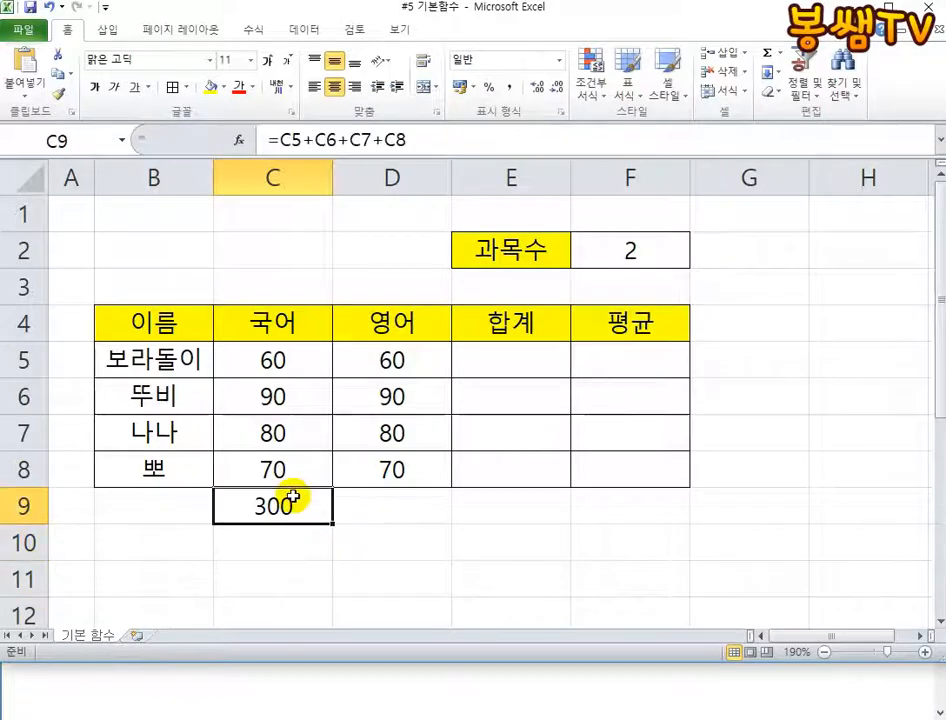
{"action": "key", "text": "F2"}
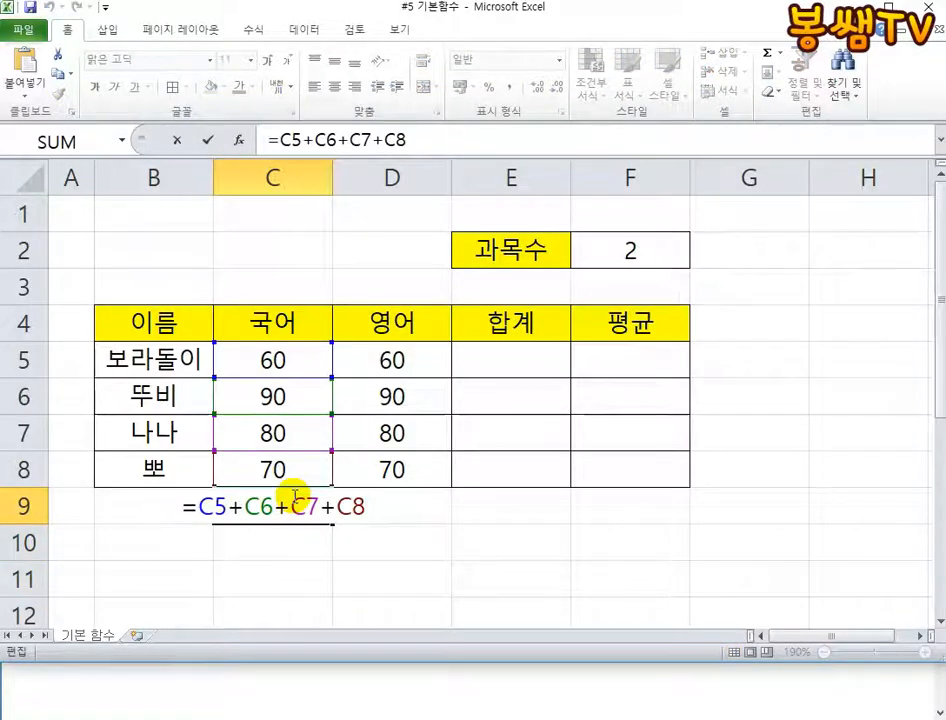
{"action": "key", "text": "ctrl+Return"}
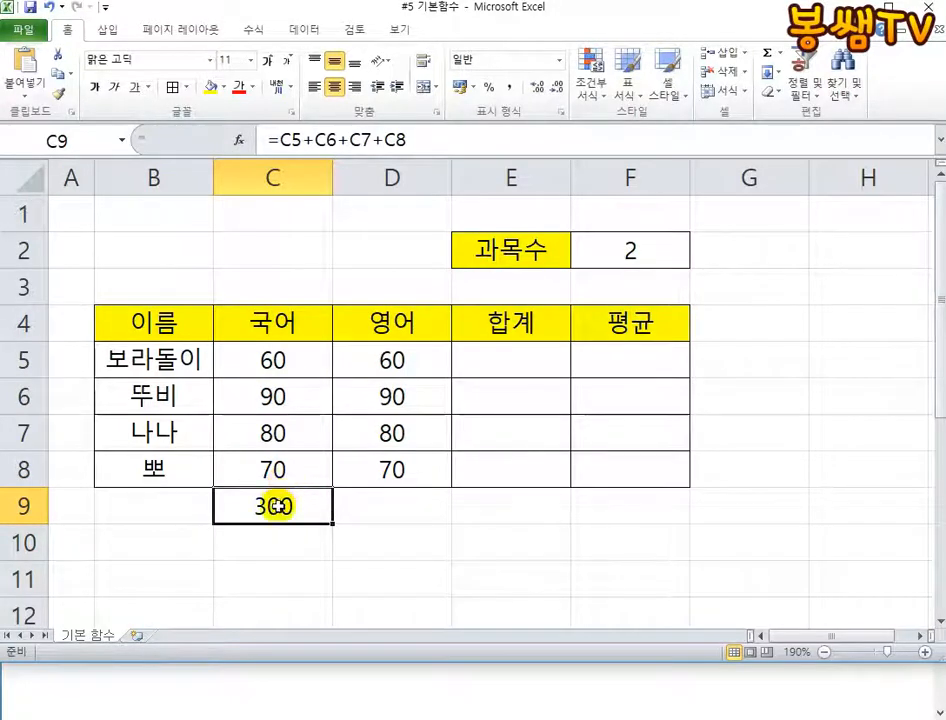
{"action": "key", "text": "F2"}
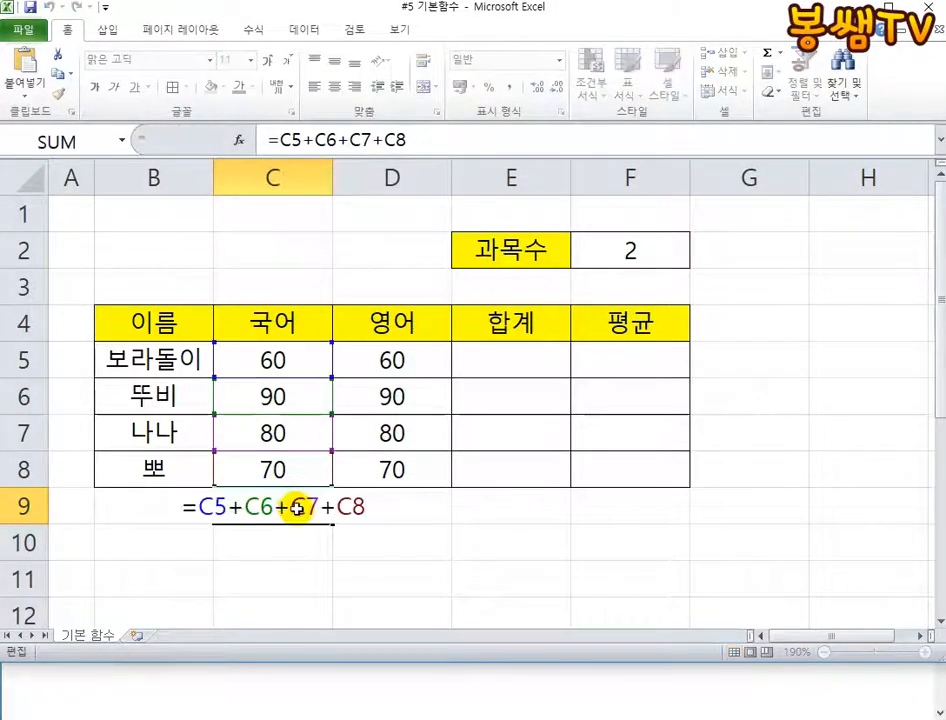
{"action": "key", "text": "ctrl+Return"}
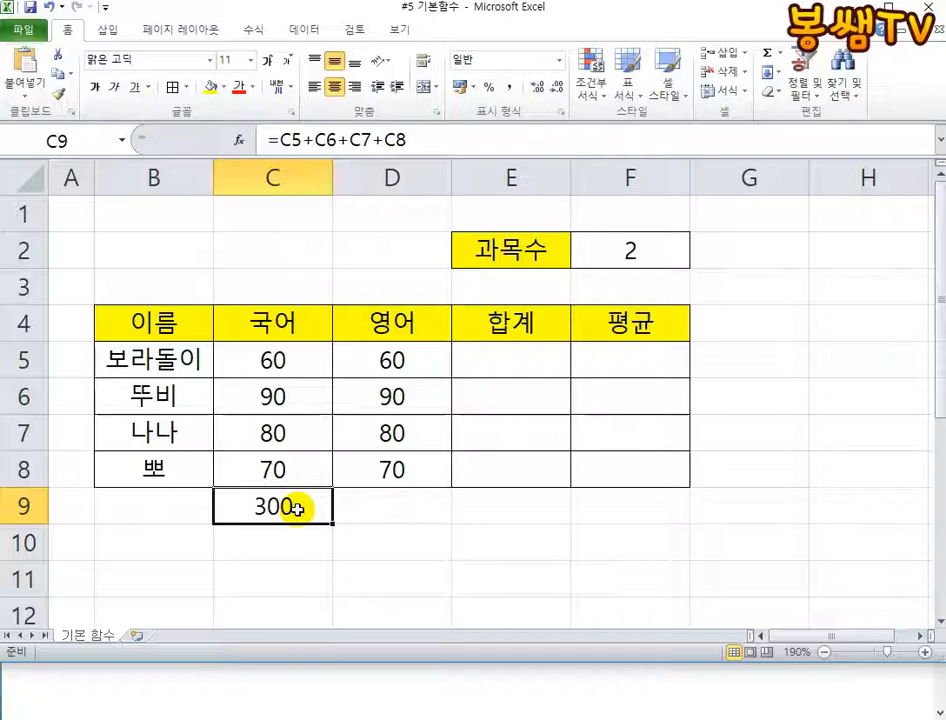
{"action": "double_click", "coordinate": [297, 509]}
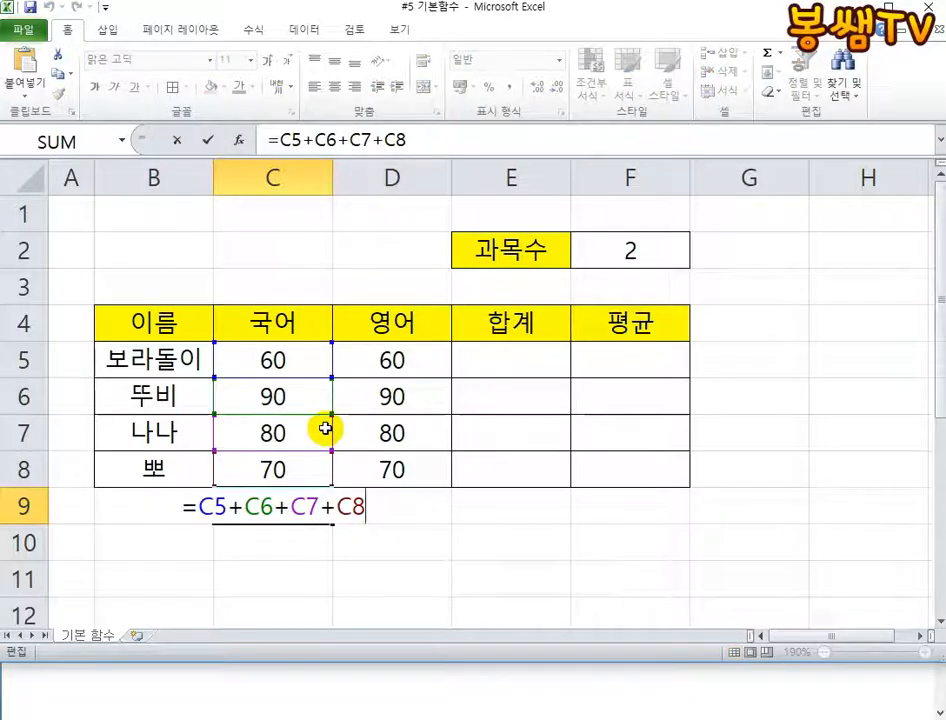
{"action": "key", "text": "ctrl+Return"}
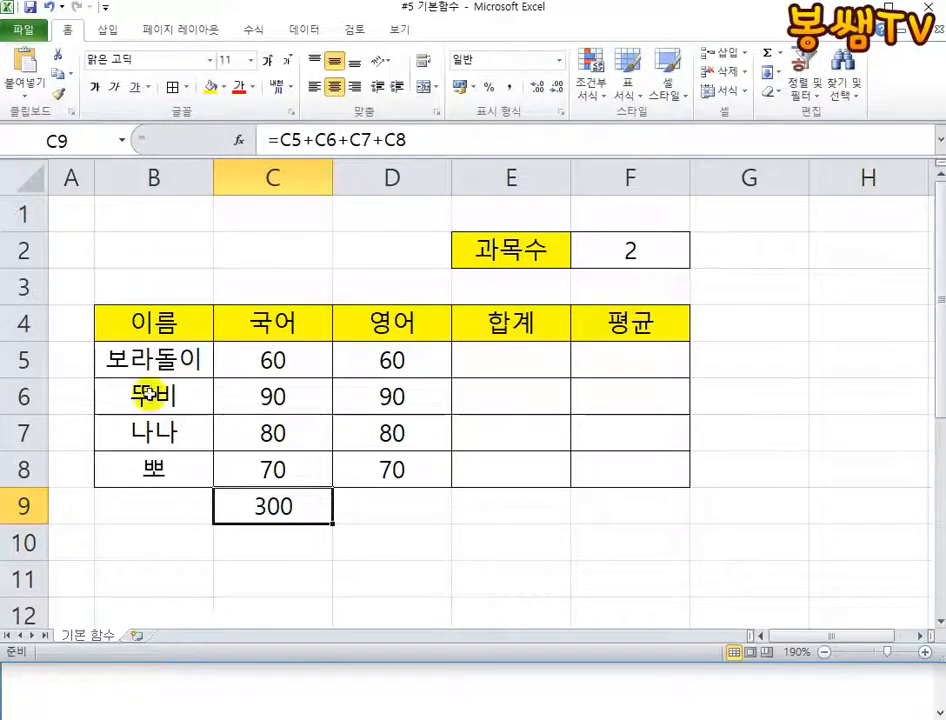
{"action": "double_click", "coordinate": [300, 494]}
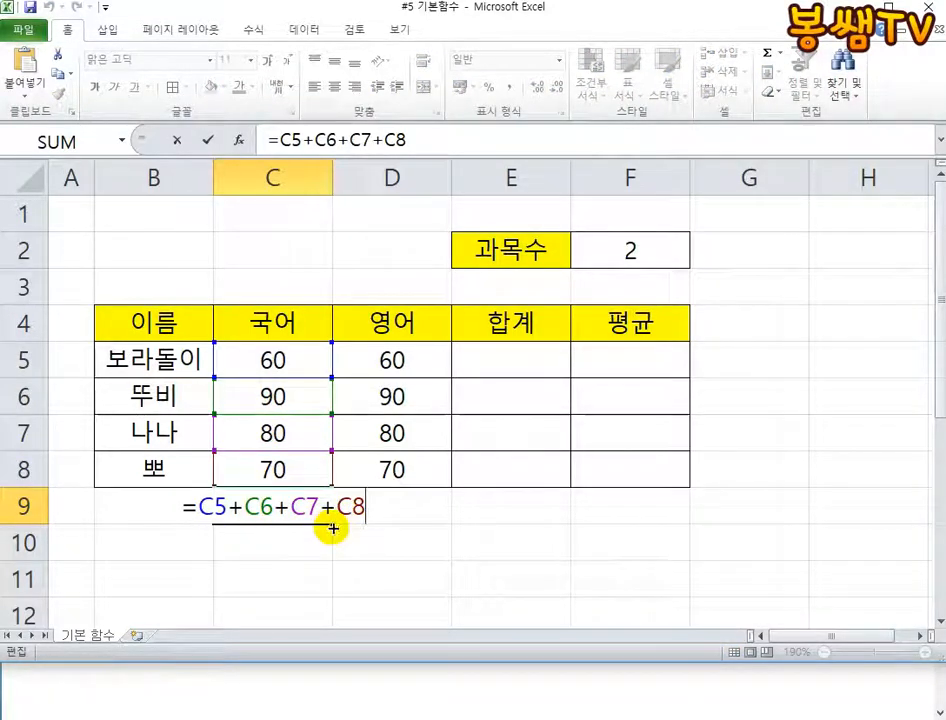
{"action": "key", "text": "ctrl+Return"}
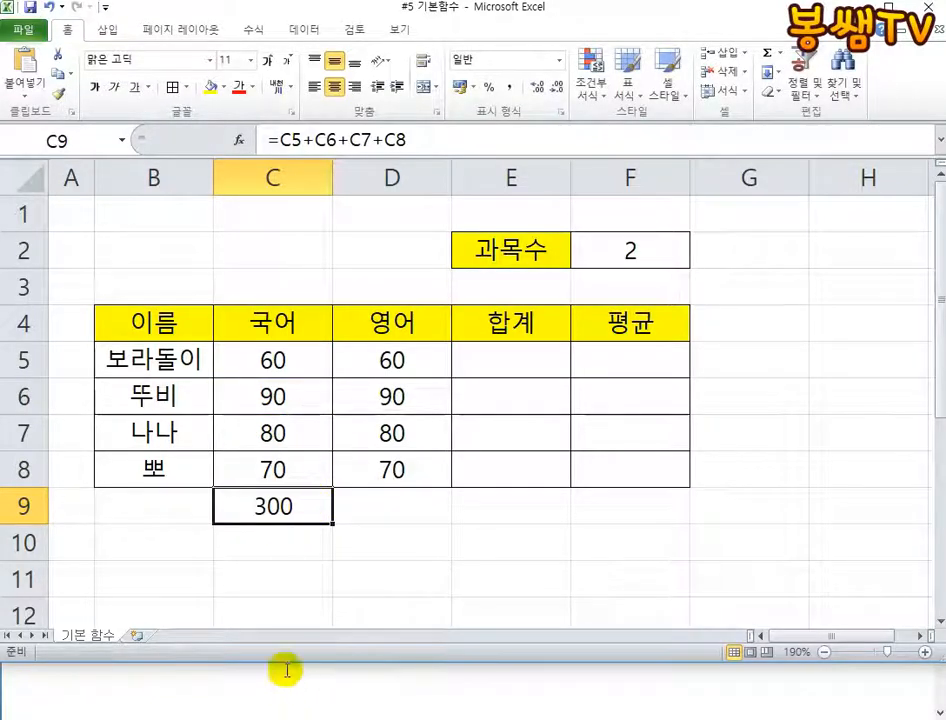
{"action": "double_click", "coordinate": [306, 513]}
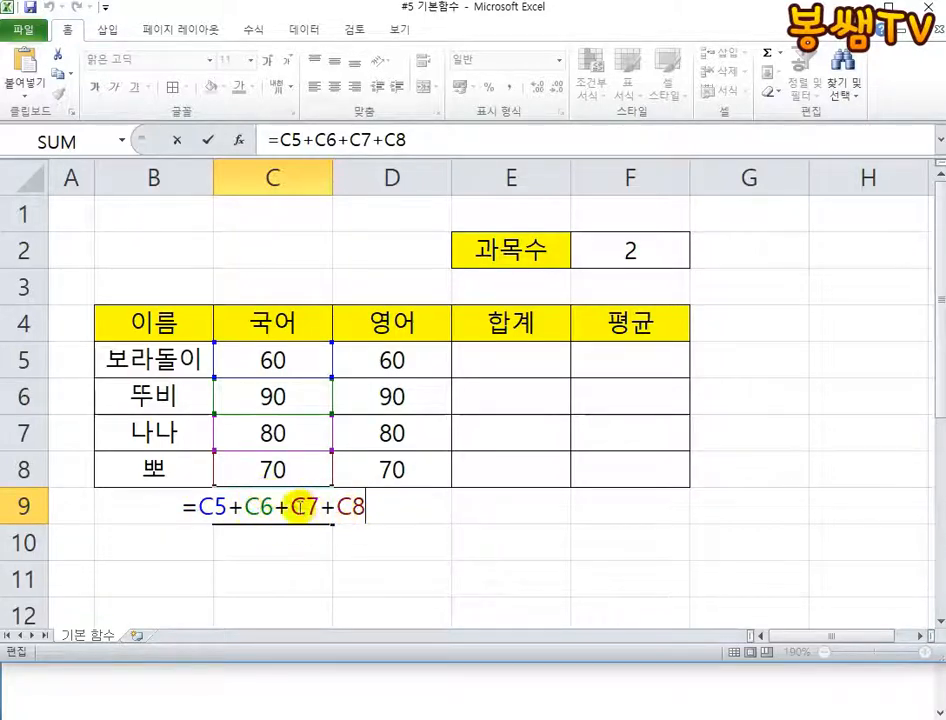
{"action": "key", "text": "ctrl+Return"}
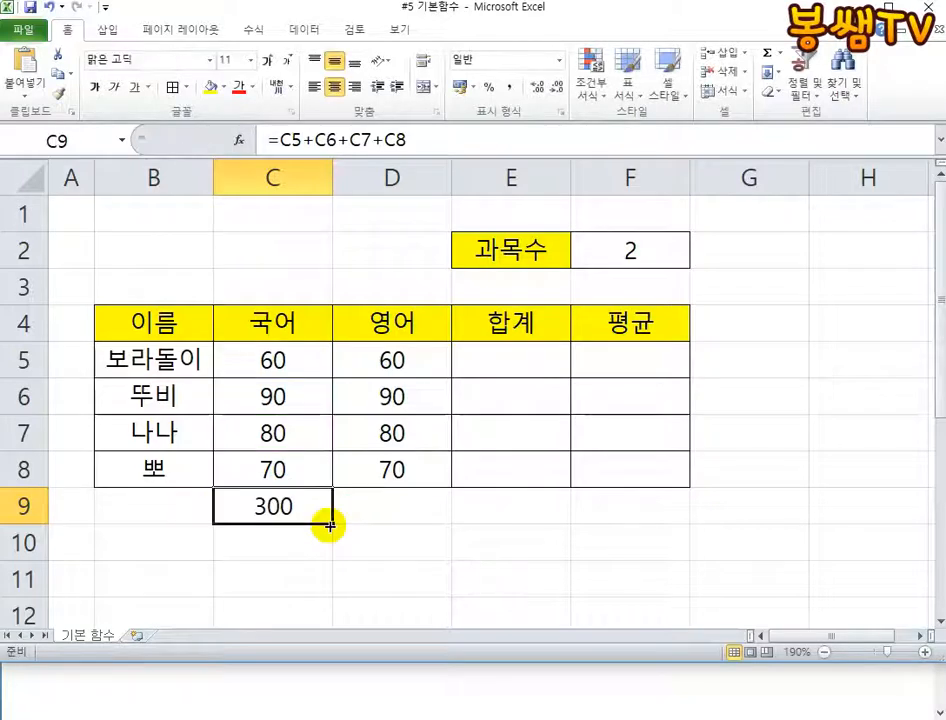
- Copy the formula text =C5+C6+C7+C8 from cell C9 into an empty area of the Notepad notes
{"action": "double_click", "coordinate": [290, 507]}
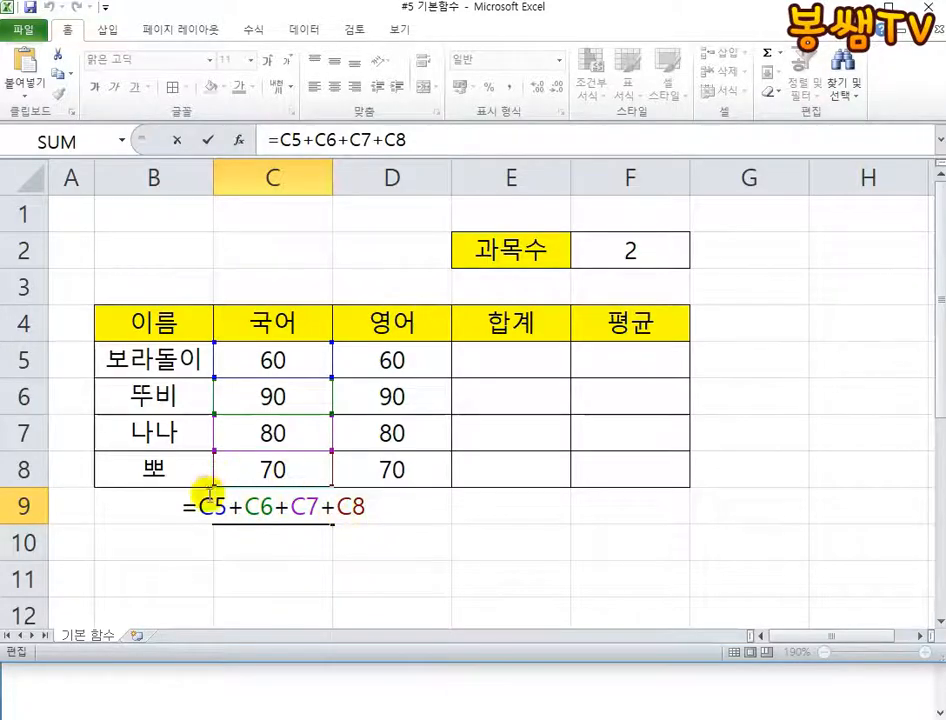
{"action": "left_click", "coordinate": [326, 671]}
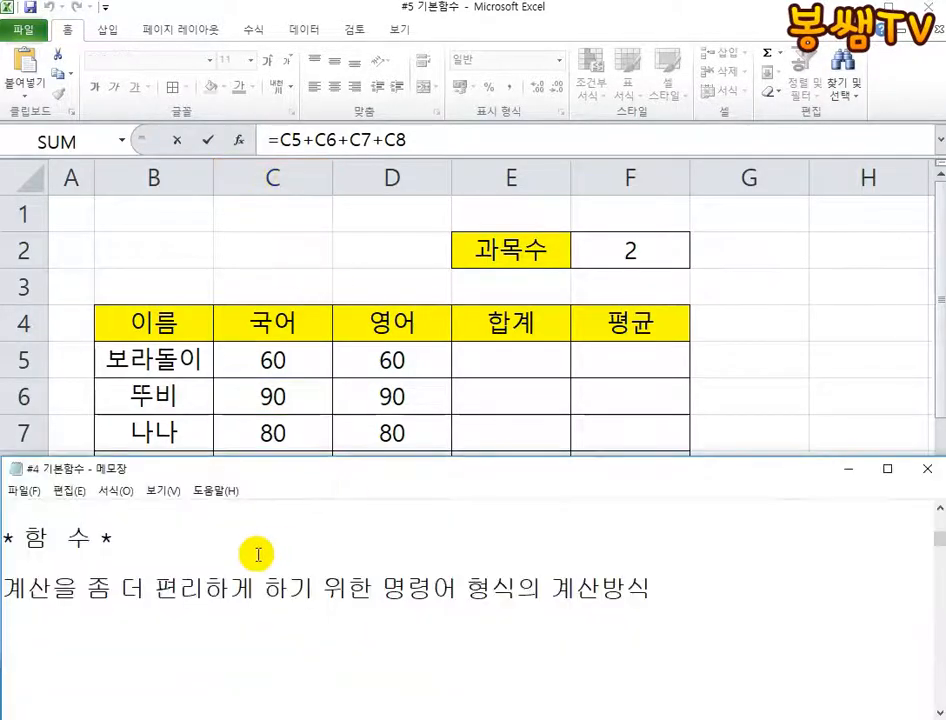
{"action": "key", "text": "alt+Tab"}
{"action": "left_click", "coordinate": [363, 506]}
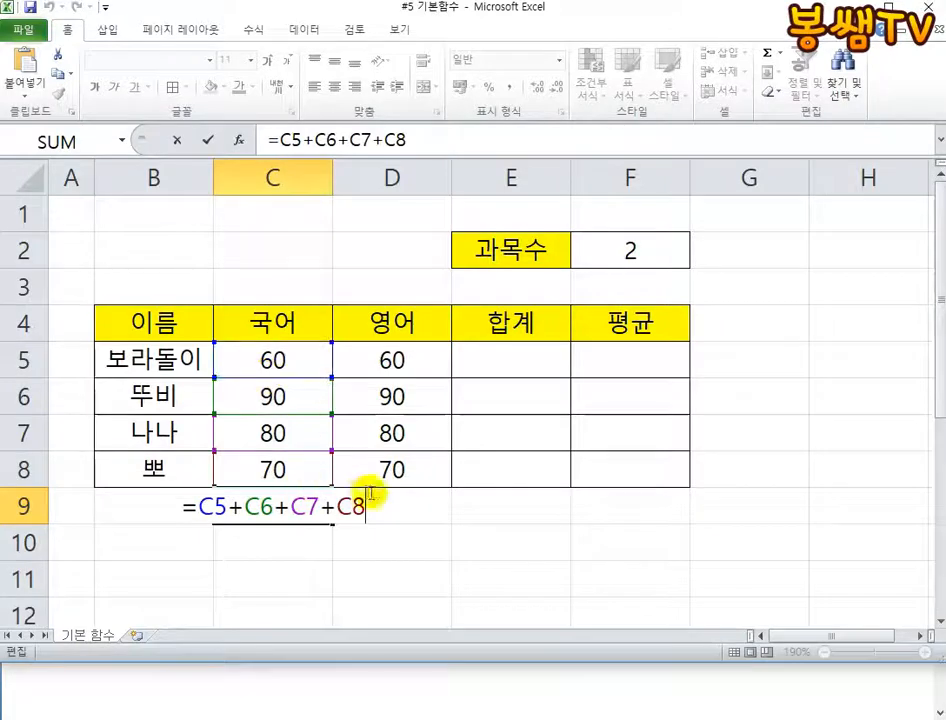
{"action": "left_click", "coordinate": [168, 497], "text": "shift"}
{"action": "key", "text": "ctrl+c"}
{"action": "key", "text": "Escape"}
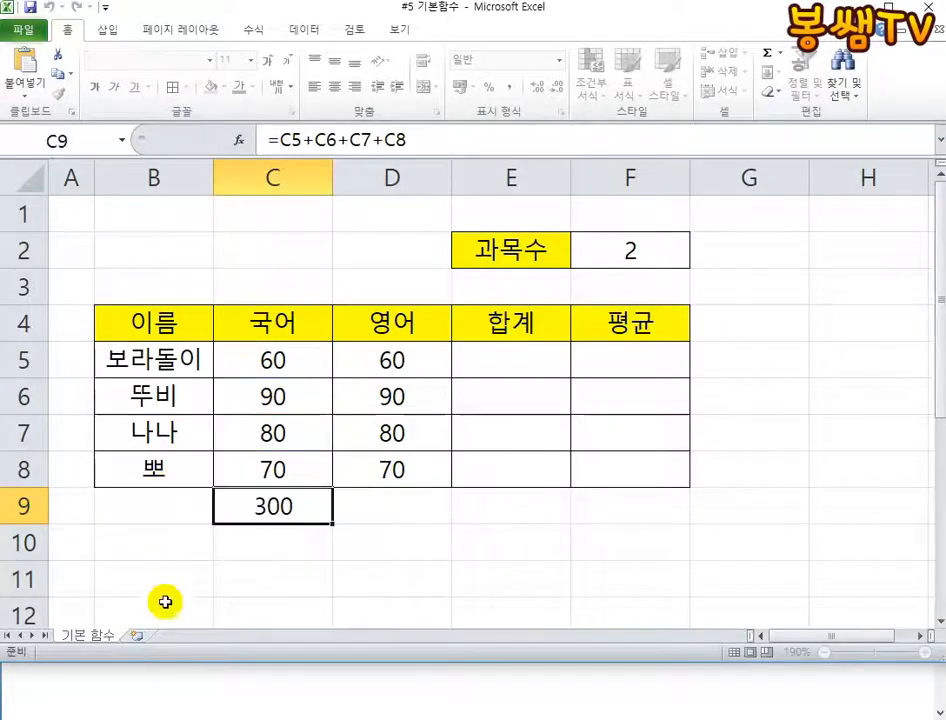
{"action": "left_click", "coordinate": [310, 677]}
{"action": "scroll", "coordinate": [251, 577], "scroll_direction": "down", "scroll_amount": 1}
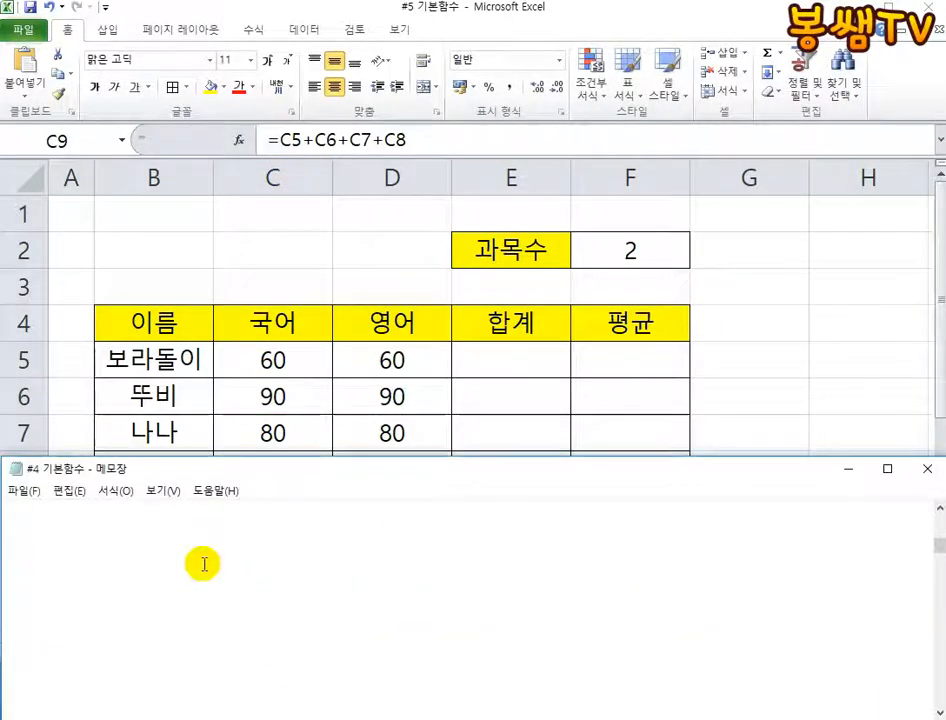
{"action": "key", "text": "ctrl+v"}
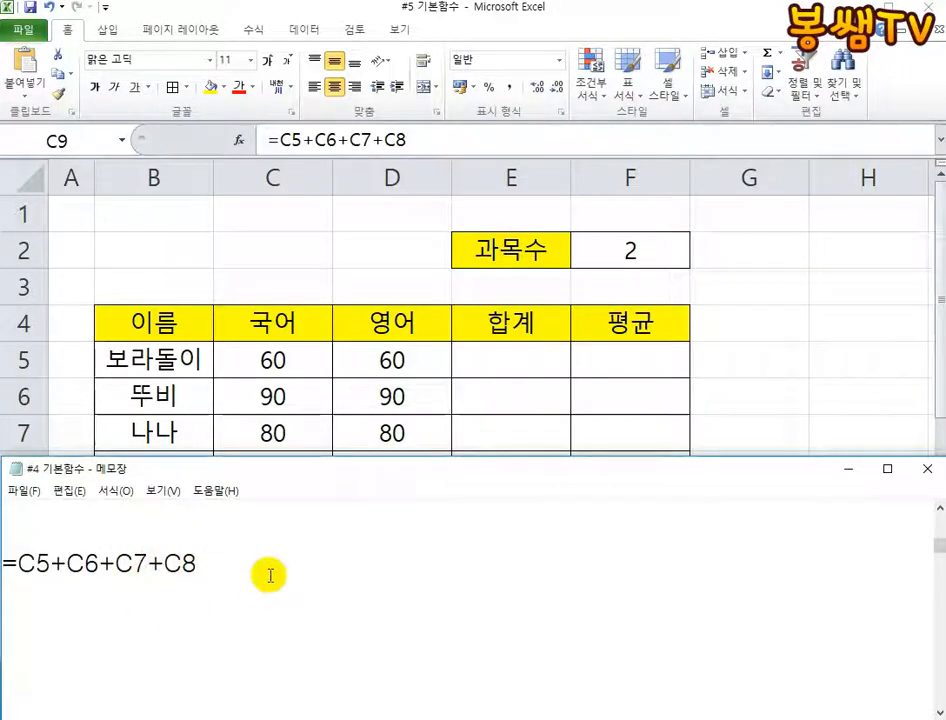
- Examine the A1 : A10 연결 범위 note in Notepad, highlighting the description, the start and end cells, and the colon
{"action": "scroll", "coordinate": [268, 575], "scroll_direction": "up", "scroll_amount": 5}
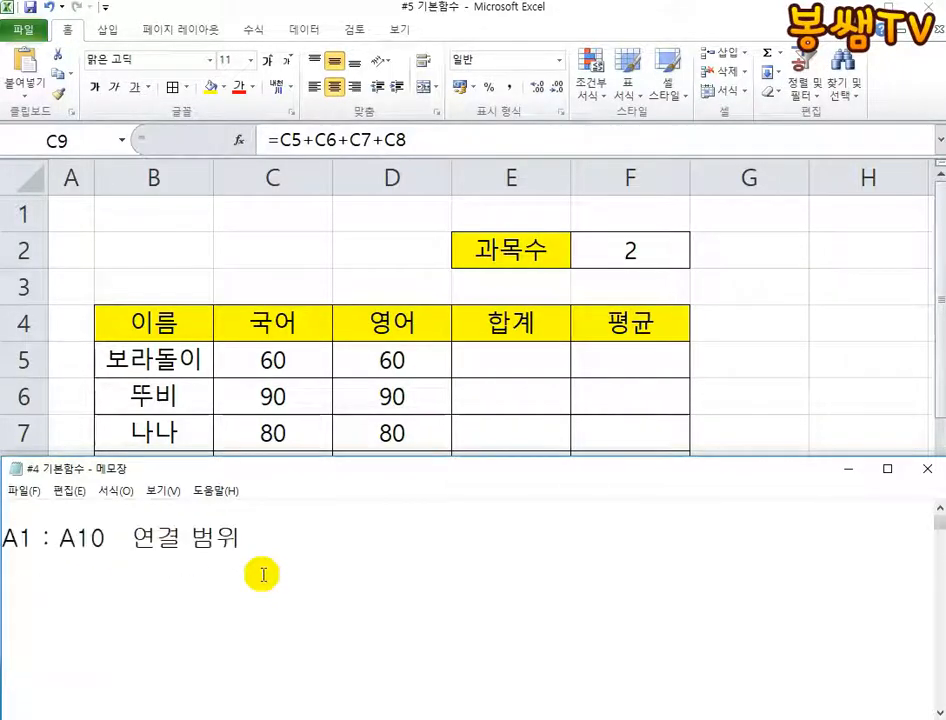
{"action": "mouse_move", "coordinate": [4, 535]}
{"action": "left_mouse_down"}
{"action": "mouse_move", "coordinate": [90, 536]}
{"action": "mouse_move", "coordinate": [5, 529]}
{"action": "left_mouse_up"}
{"action": "left_click_drag", "start_coordinate": [134, 538], "coordinate": [238, 536]}
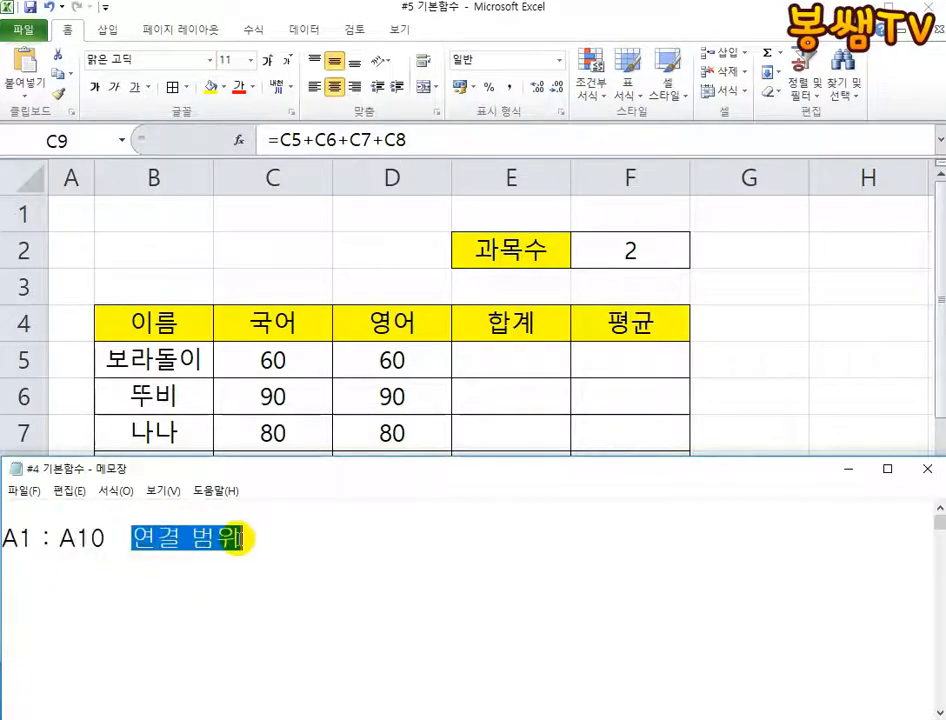
{"action": "left_click", "coordinate": [33, 535]}
{"action": "left_click_drag", "start_coordinate": [33, 535], "coordinate": [2, 535]}
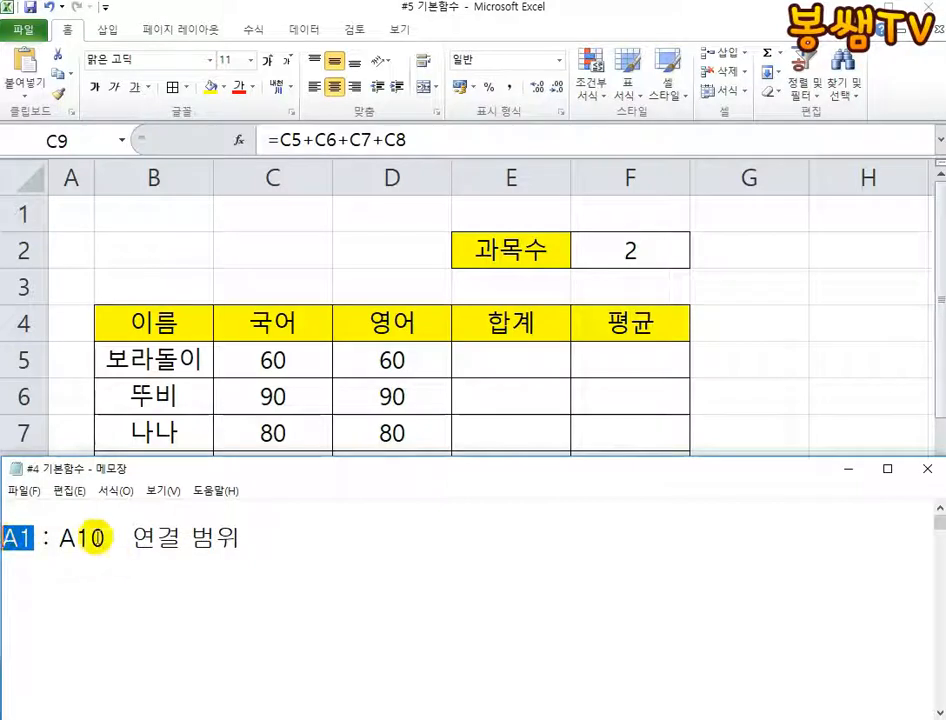
{"action": "left_click_drag", "start_coordinate": [61, 537], "coordinate": [97, 538]}
{"action": "left_click", "coordinate": [41, 538]}
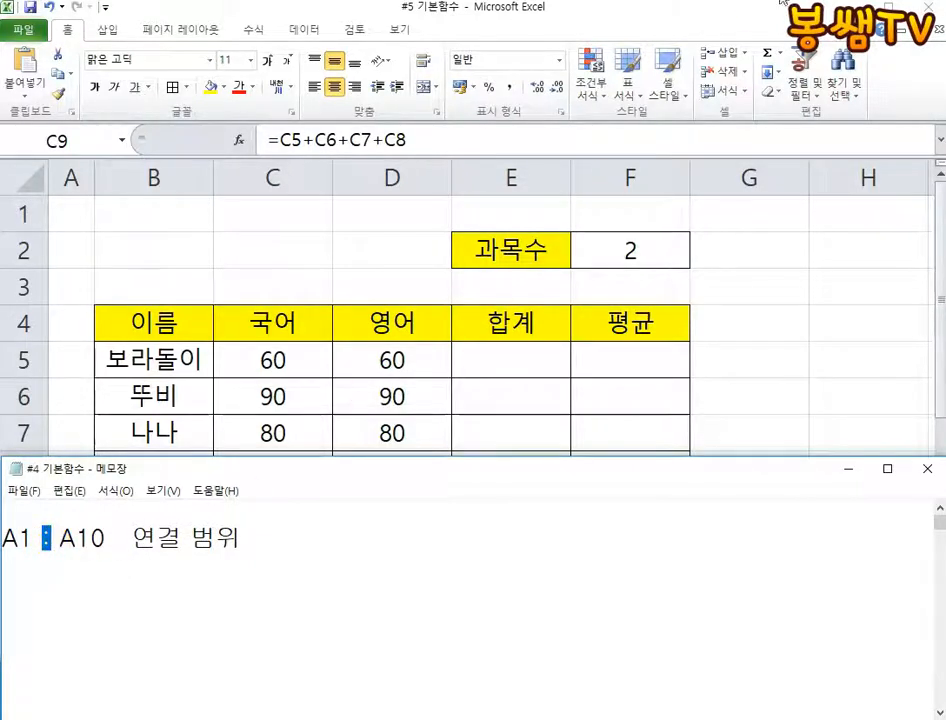
- Write ~부터 in red pen below the range note, draw a box around A1 : A10, and clear the markings
{"action": "left_click_drag", "start_coordinate": [86, 590], "coordinate": [186, 614]}
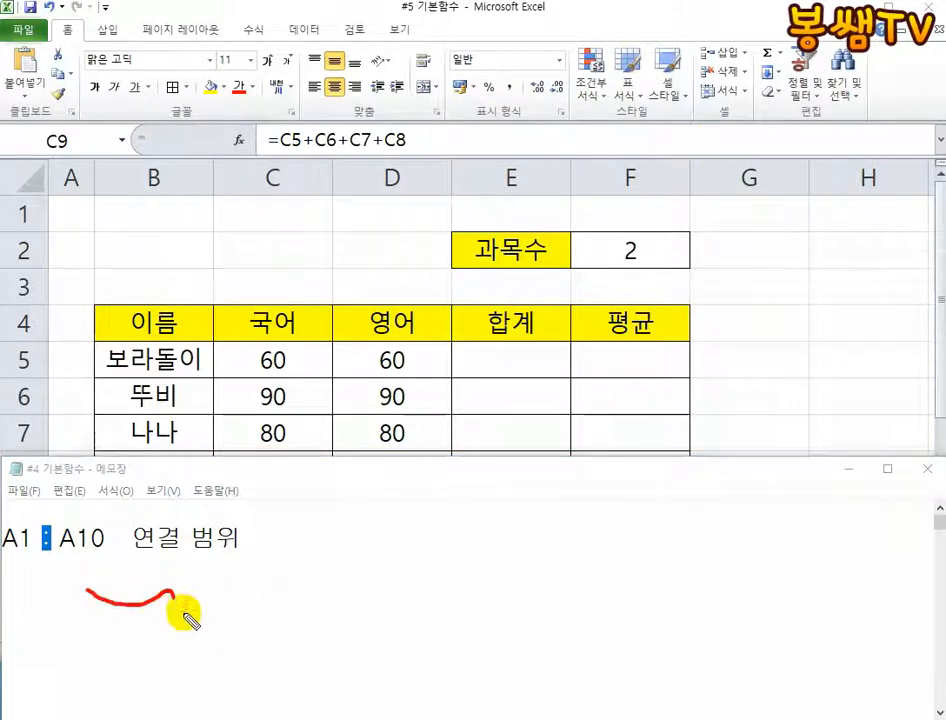
{"action": "mouse_move", "coordinate": [208, 568]}
{"action": "left_mouse_down"}
{"action": "mouse_move", "coordinate": [232, 618]}
{"action": "mouse_move", "coordinate": [211, 606]}
{"action": "mouse_move", "coordinate": [264, 646]}
{"action": "mouse_move", "coordinate": [274, 629]}
{"action": "mouse_move", "coordinate": [317, 617]}
{"action": "mouse_move", "coordinate": [318, 668]}
{"action": "left_mouse_up"}
{"action": "mouse_move", "coordinate": [4, 554]}
{"action": "left_mouse_down"}
{"action": "mouse_move", "coordinate": [99, 548]}
{"action": "mouse_move", "coordinate": [114, 516]}
{"action": "mouse_move", "coordinate": [8, 520]}
{"action": "left_mouse_up"}
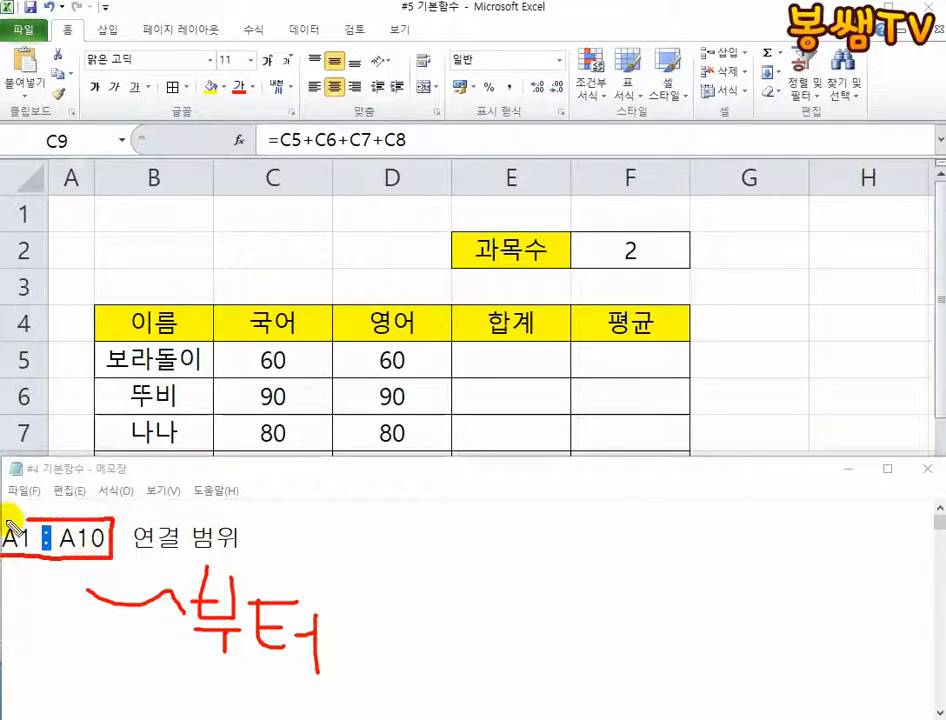
{"action": "key", "text": "Escape"}
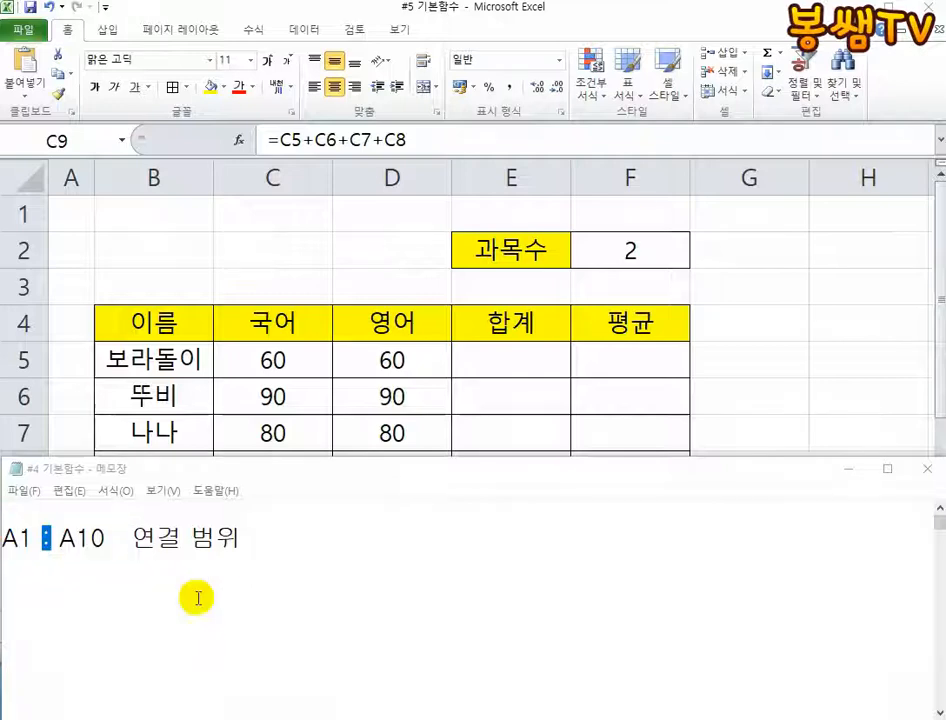
{"action": "left_click", "coordinate": [186, 542]}
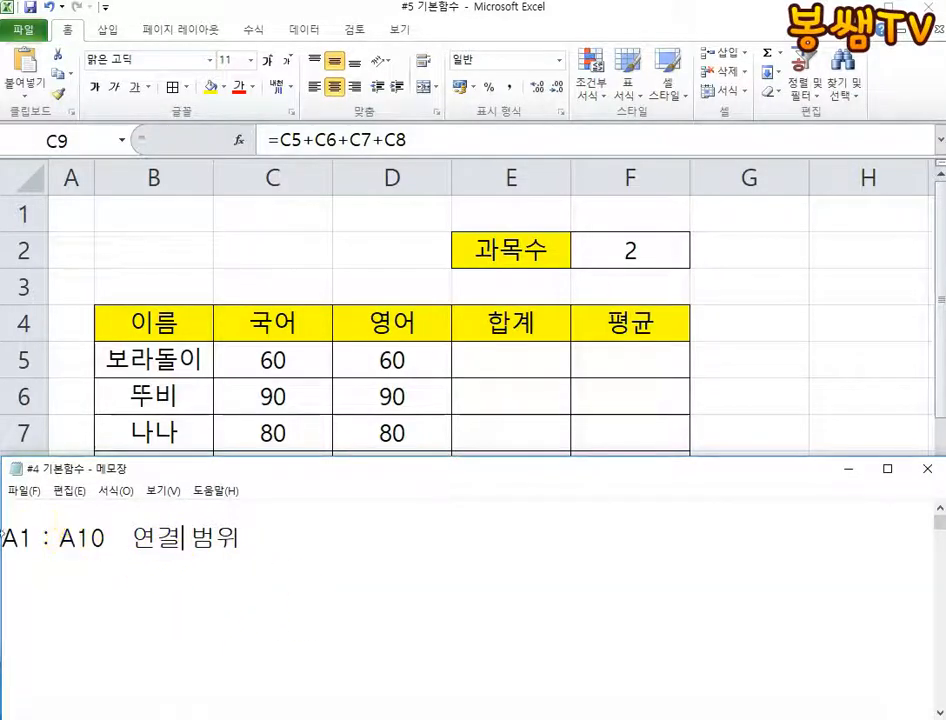
- Compare the =C5+C6+C7+C8 line in the notes with the A1 : A10 range note, leaving both texts as they are
{"action": "scroll", "coordinate": [259, 607], "scroll_direction": "down", "scroll_amount": 3}
{"action": "scroll", "coordinate": [245, 609], "scroll_direction": "up", "scroll_amount": 1}
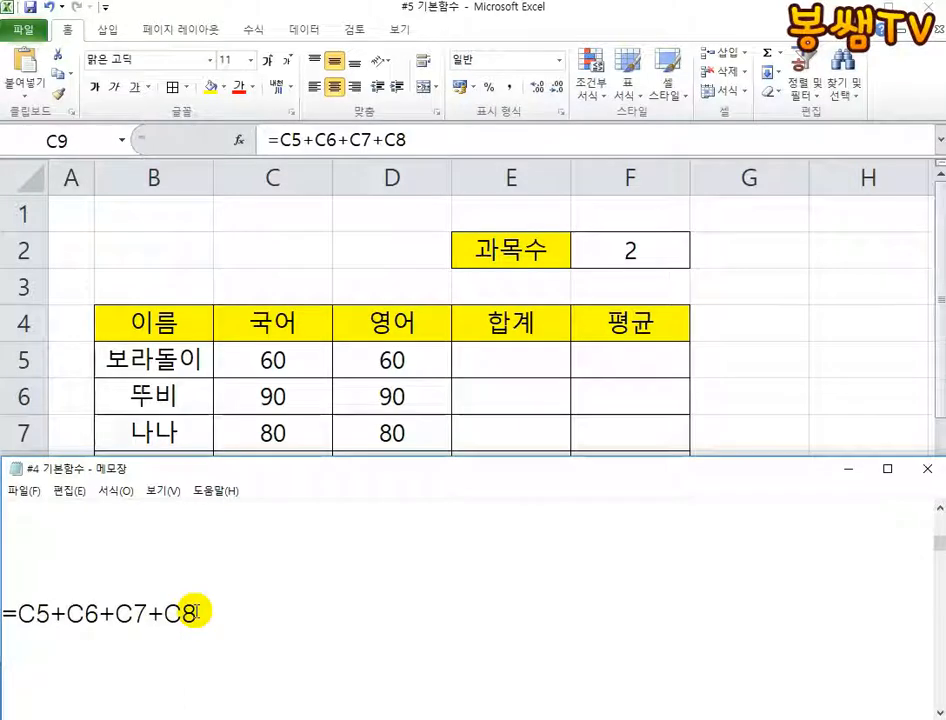
{"action": "scroll", "coordinate": [150, 612], "scroll_direction": "down", "scroll_amount": 1}
{"action": "left_click", "coordinate": [120, 612]}
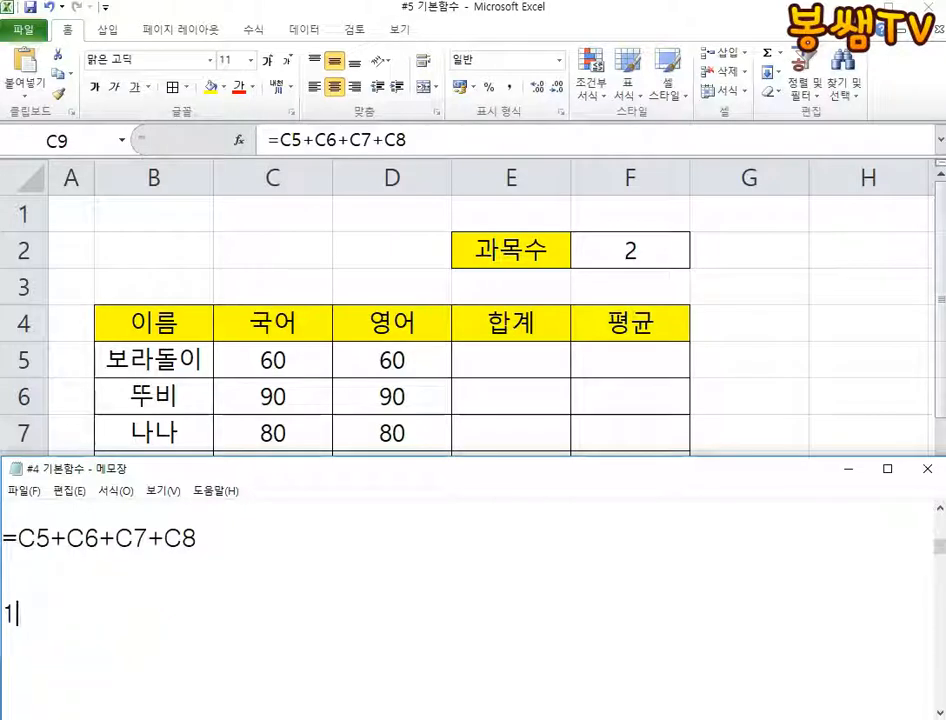
{"action": "left_click", "coordinate": [216, 605]}
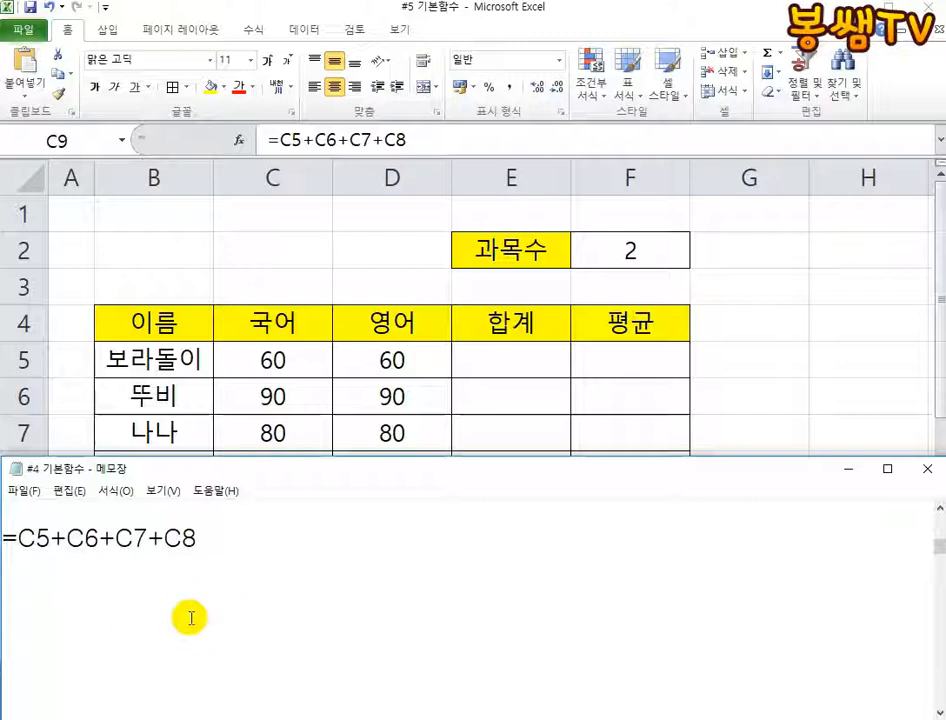
{"action": "scroll", "coordinate": [121, 609], "scroll_direction": "up", "scroll_amount": 3}
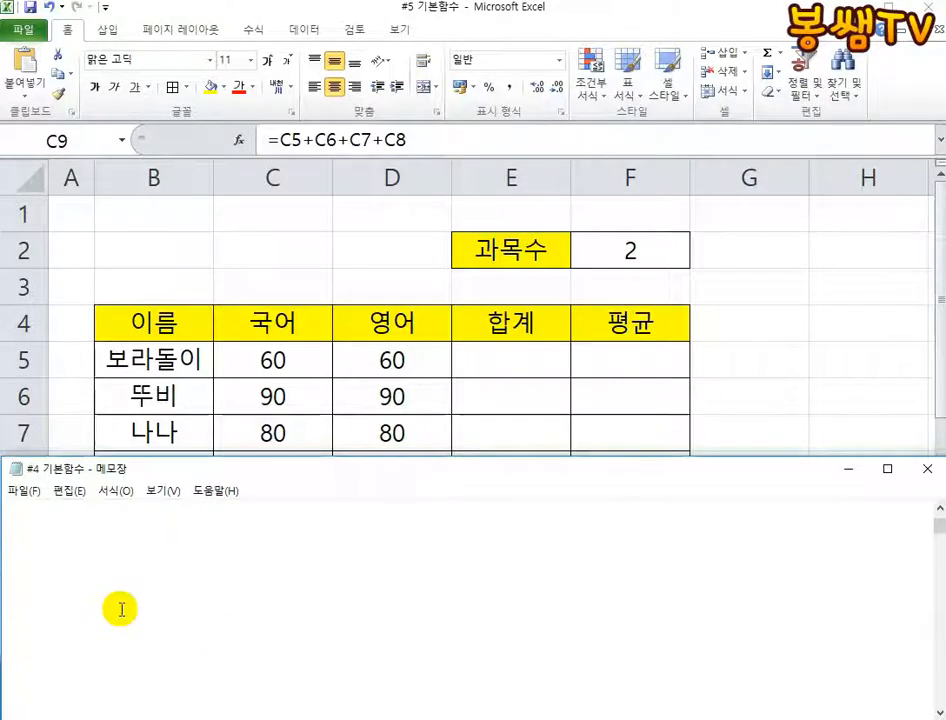
{"action": "left_click_drag", "start_coordinate": [110, 540], "coordinate": [12, 530]}
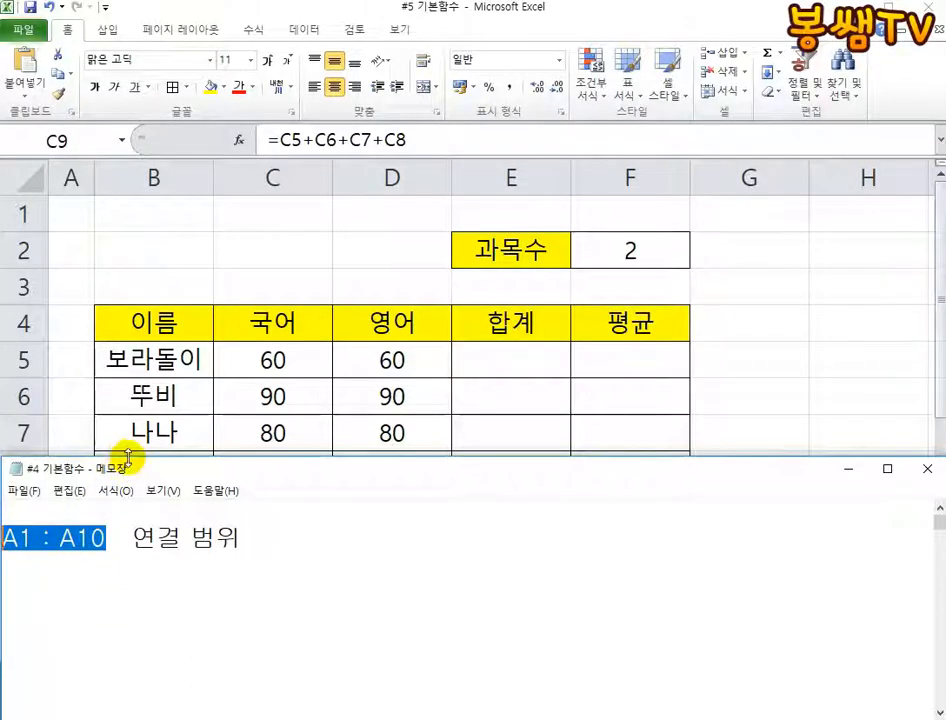
- Enlarge the Notepad window upward and examine the plus signs in the =C5+C6+C7+C8 line beneath the 함수 definition
{"action": "left_click_drag", "start_coordinate": [128, 462], "coordinate": [140, 88]}
{"action": "scroll", "coordinate": [152, 281], "scroll_direction": "down", "scroll_amount": 2}
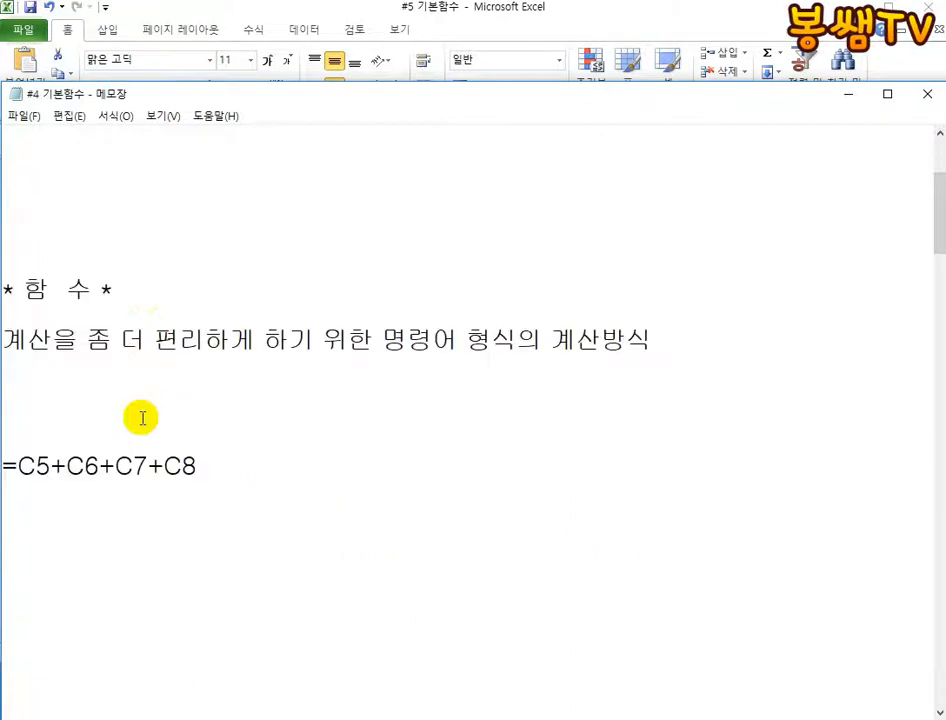
{"action": "left_click_drag", "start_coordinate": [196, 465], "coordinate": [3, 465]}
{"action": "left_click", "coordinate": [321, 492]}
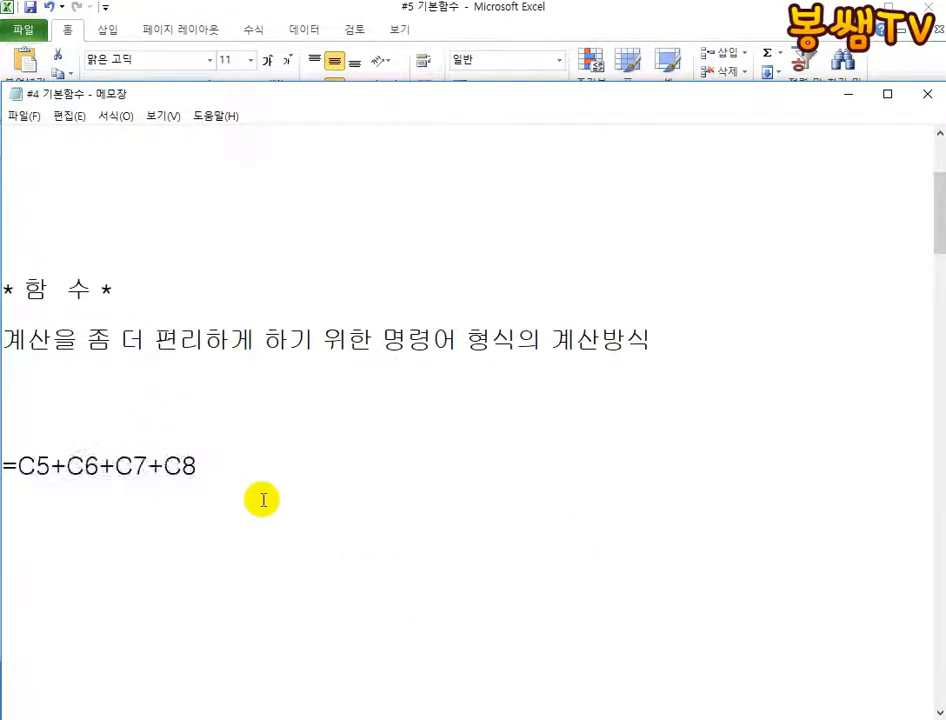
{"action": "left_click", "coordinate": [60, 466]}
{"action": "left_click", "coordinate": [100, 466]}
{"action": "left_click", "coordinate": [150, 467]}
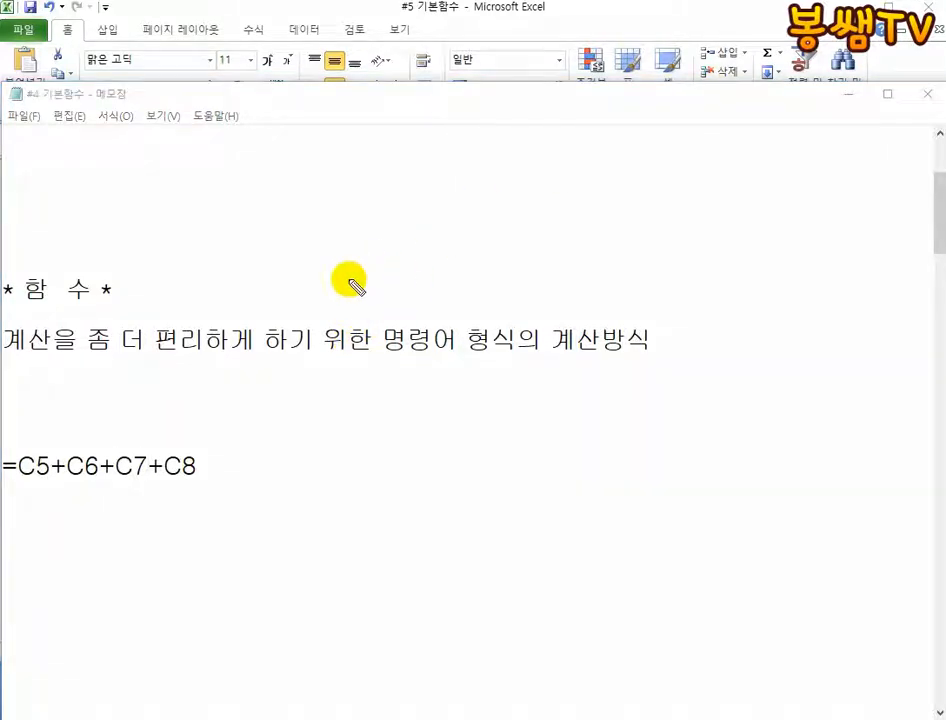
- Circle 명령어 형식 in red pen, bracket the formula's plus signs with an arrow alongside, and clear the markings
{"action": "left_click_drag", "start_coordinate": [370, 265], "coordinate": [395, 254]}
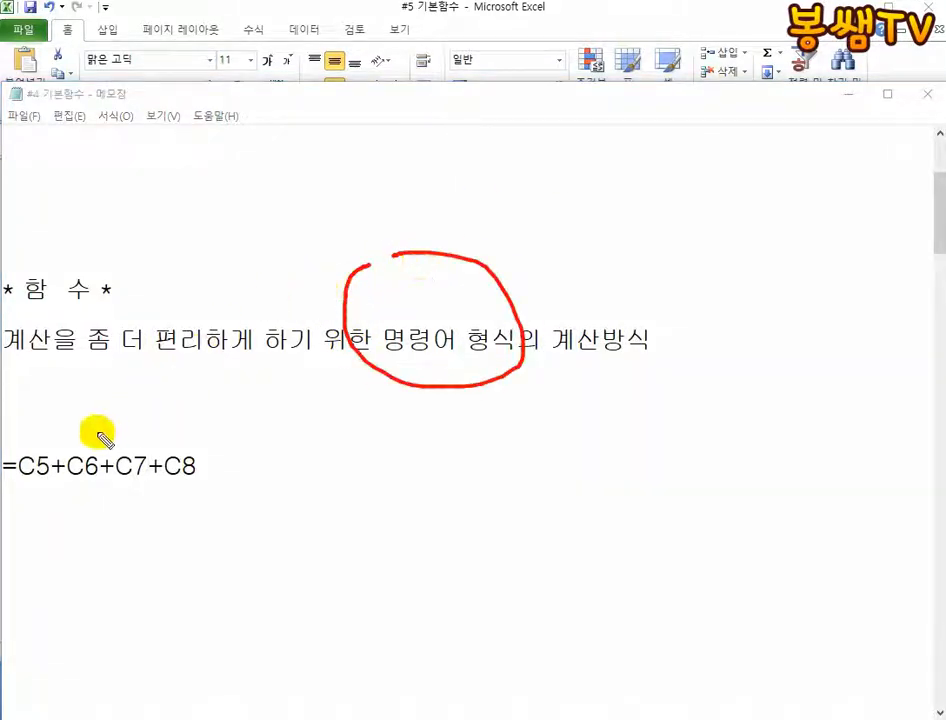
{"action": "mouse_move", "coordinate": [55, 450]}
{"action": "left_mouse_down"}
{"action": "mouse_move", "coordinate": [60, 420]}
{"action": "mouse_move", "coordinate": [160, 430]}
{"action": "mouse_move", "coordinate": [108, 455]}
{"action": "left_mouse_up"}
{"action": "mouse_move", "coordinate": [130, 415]}
{"action": "left_mouse_down"}
{"action": "mouse_move", "coordinate": [91, 376]}
{"action": "mouse_move", "coordinate": [25, 395]}
{"action": "left_mouse_up"}
{"action": "mouse_move", "coordinate": [120, 393]}
{"action": "left_mouse_down"}
{"action": "mouse_move", "coordinate": [185, 358]}
{"action": "mouse_move", "coordinate": [246, 412]}
{"action": "left_mouse_up"}
{"action": "left_click_drag", "start_coordinate": [246, 381], "coordinate": [246, 412]}
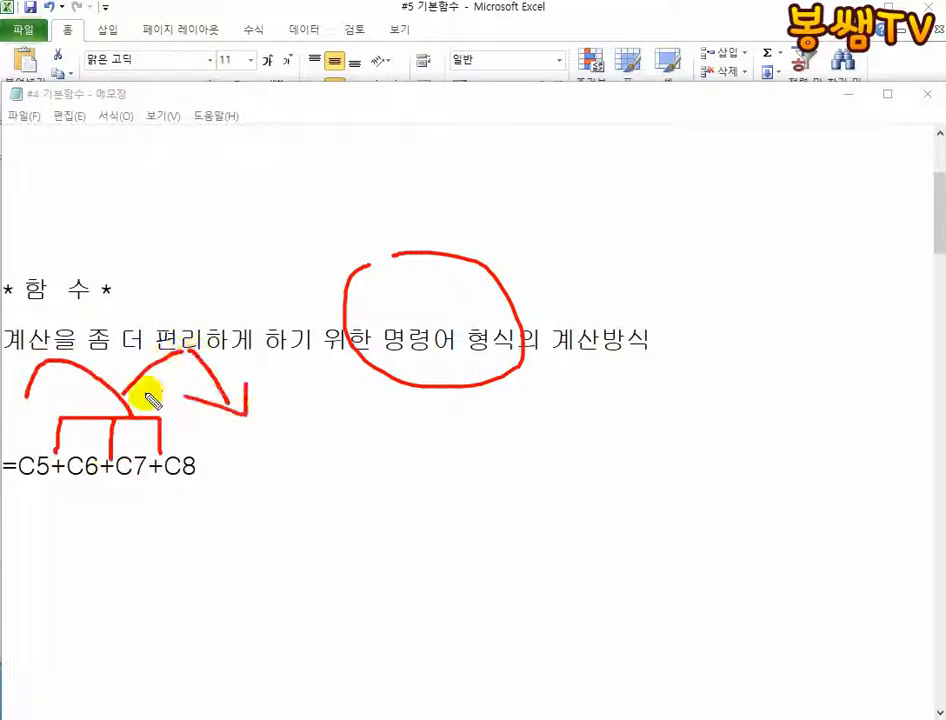
{"action": "key", "text": "Escape"}
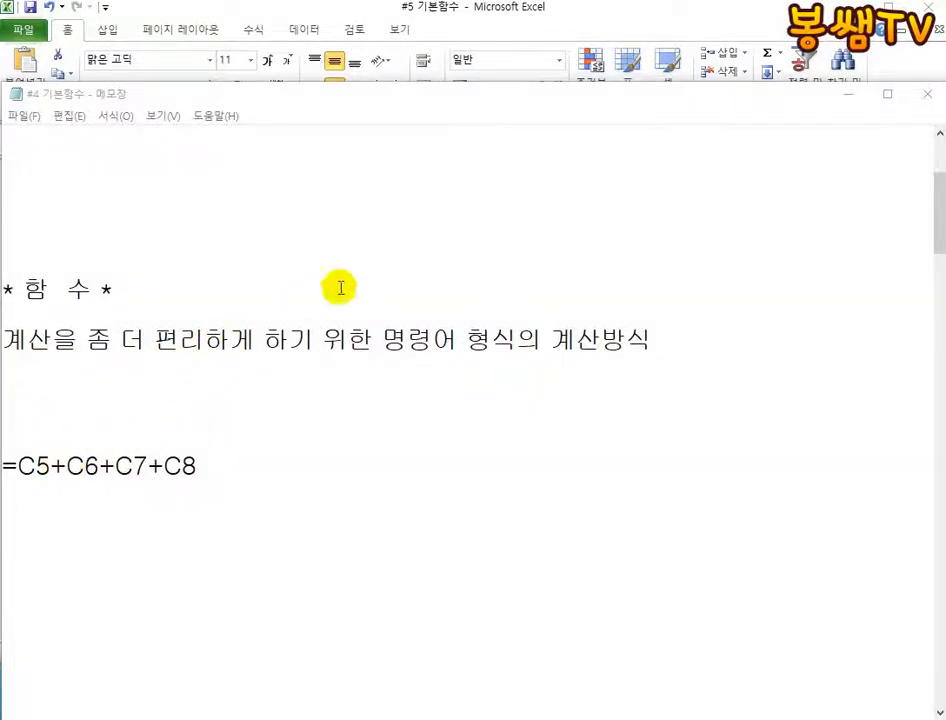
- Bracket the formula's plus signs in red pen, underline 좀 더 편리하게 하기 위한, and box 명령어 with an X above it
{"action": "left_click_drag", "start_coordinate": [51, 466], "coordinate": [116, 466]}
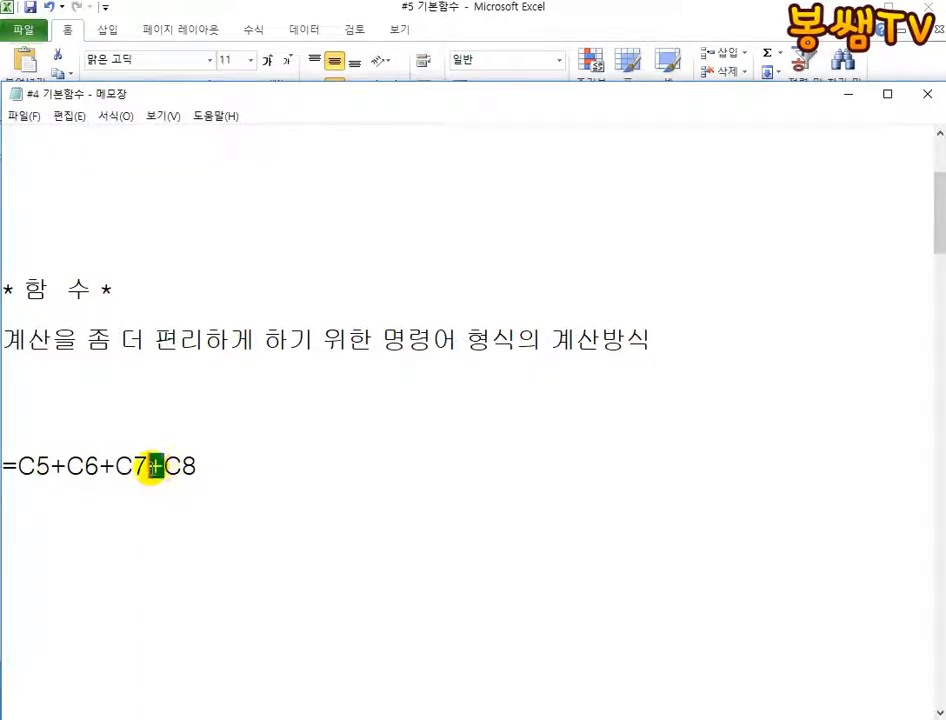
{"action": "left_click_drag", "start_coordinate": [51, 466], "coordinate": [164, 466]}
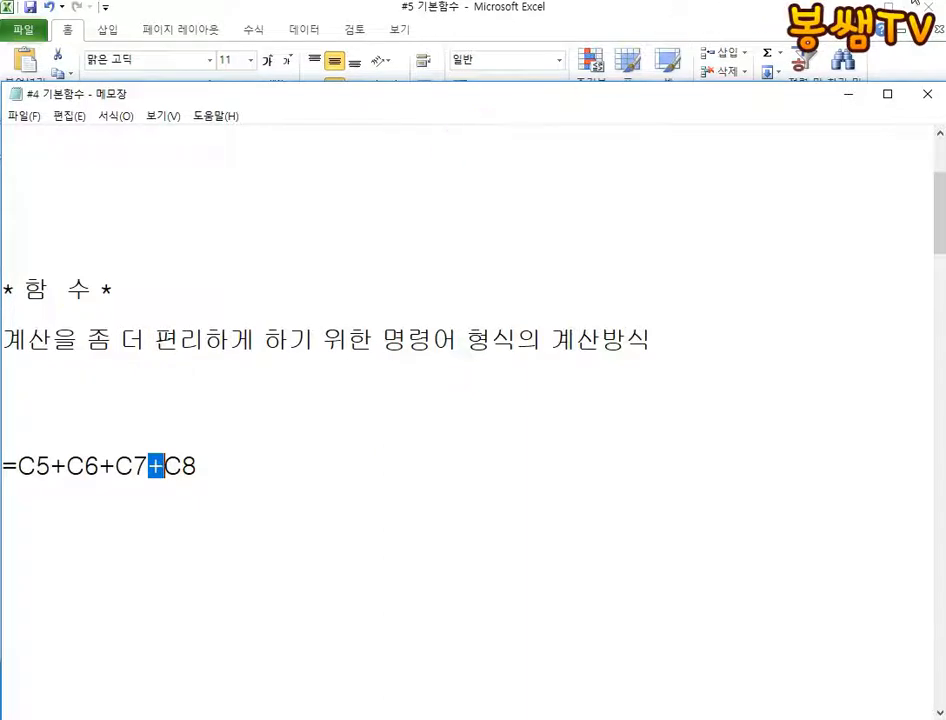
{"action": "mouse_move", "coordinate": [55, 452]}
{"action": "left_mouse_down"}
{"action": "mouse_move", "coordinate": [57, 422]}
{"action": "mouse_move", "coordinate": [144, 425]}
{"action": "mouse_move", "coordinate": [118, 425]}
{"action": "mouse_move", "coordinate": [103, 448]}
{"action": "mouse_move", "coordinate": [59, 378]}
{"action": "mouse_move", "coordinate": [28, 395]}
{"action": "mouse_move", "coordinate": [74, 399]}
{"action": "left_mouse_up"}
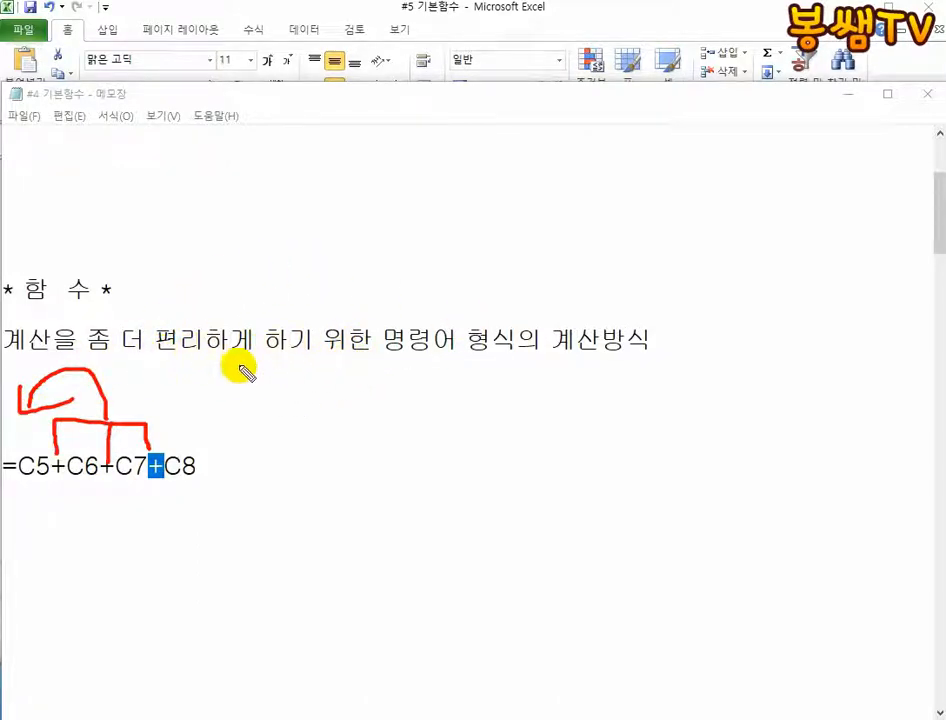
{"action": "mouse_move", "coordinate": [87, 350]}
{"action": "left_mouse_down"}
{"action": "mouse_move", "coordinate": [487, 356]}
{"action": "mouse_move", "coordinate": [471, 311]}
{"action": "mouse_move", "coordinate": [380, 311]}
{"action": "mouse_move", "coordinate": [378, 352]}
{"action": "left_mouse_up"}
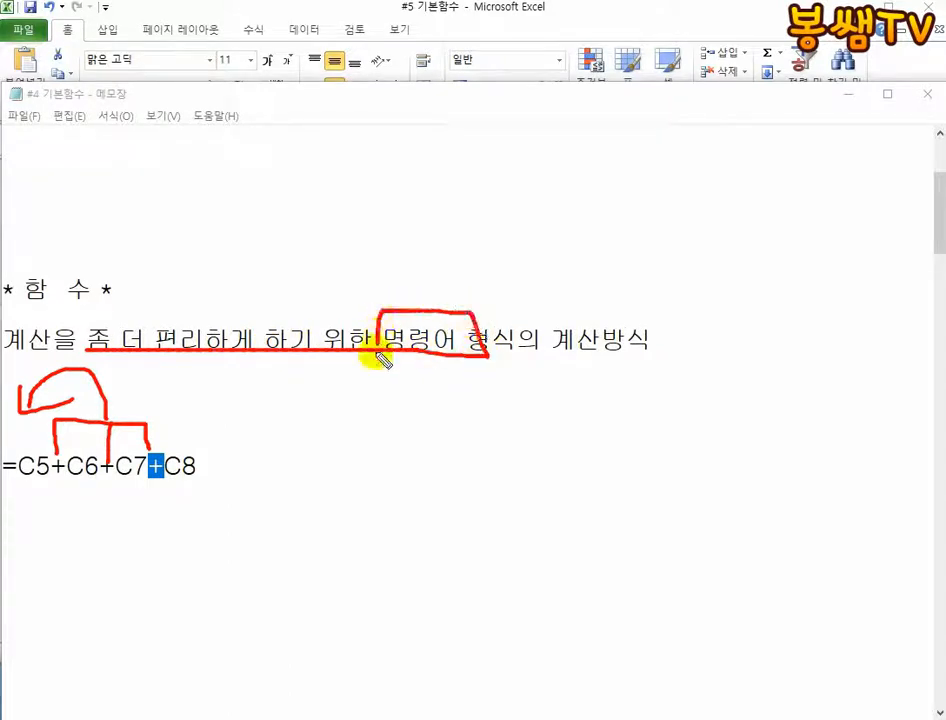
{"action": "mouse_move", "coordinate": [405, 247]}
{"action": "left_mouse_down"}
{"action": "mouse_move", "coordinate": [447, 278]}
{"action": "mouse_move", "coordinate": [407, 279]}
{"action": "left_mouse_up"}
{"action": "mouse_move", "coordinate": [410, 357]}
{"action": "left_mouse_down"}
{"action": "mouse_move", "coordinate": [460, 450]}
{"action": "mouse_move", "coordinate": [497, 461]}
{"action": "left_mouse_up"}
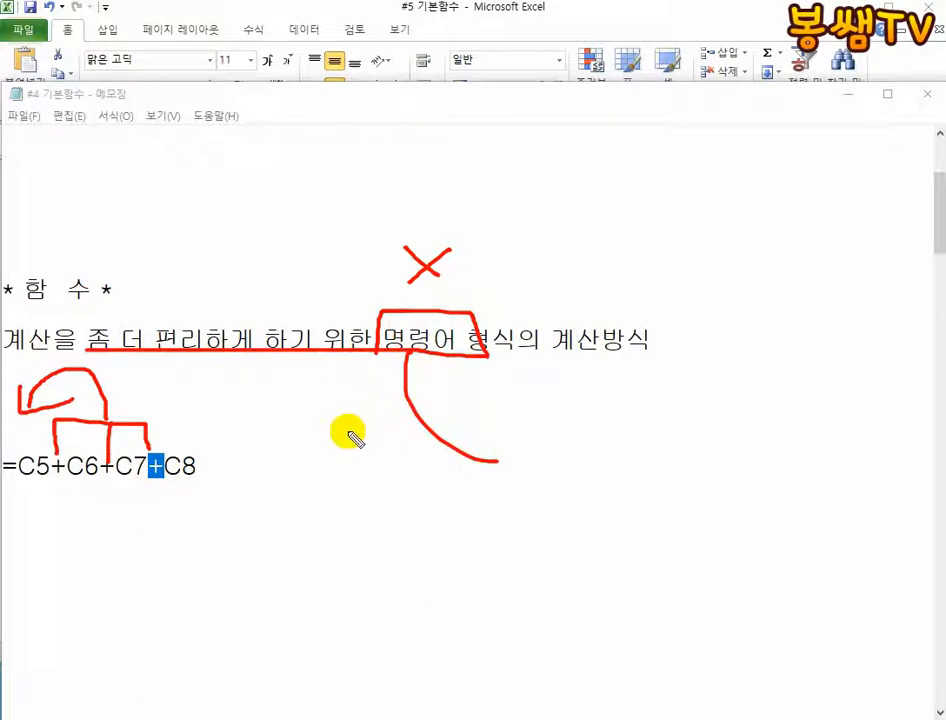
- Draw the symbols Σ, √ and ∞ in red pen above the 함수 heading, cross them out, and clear all markings
{"action": "mouse_move", "coordinate": [154, 148]}
{"action": "left_mouse_down"}
{"action": "mouse_move", "coordinate": [222, 150]}
{"action": "mouse_move", "coordinate": [173, 224]}
{"action": "mouse_move", "coordinate": [228, 224]}
{"action": "left_mouse_up"}
{"action": "left_click_drag", "start_coordinate": [266, 158], "coordinate": [327, 158]}
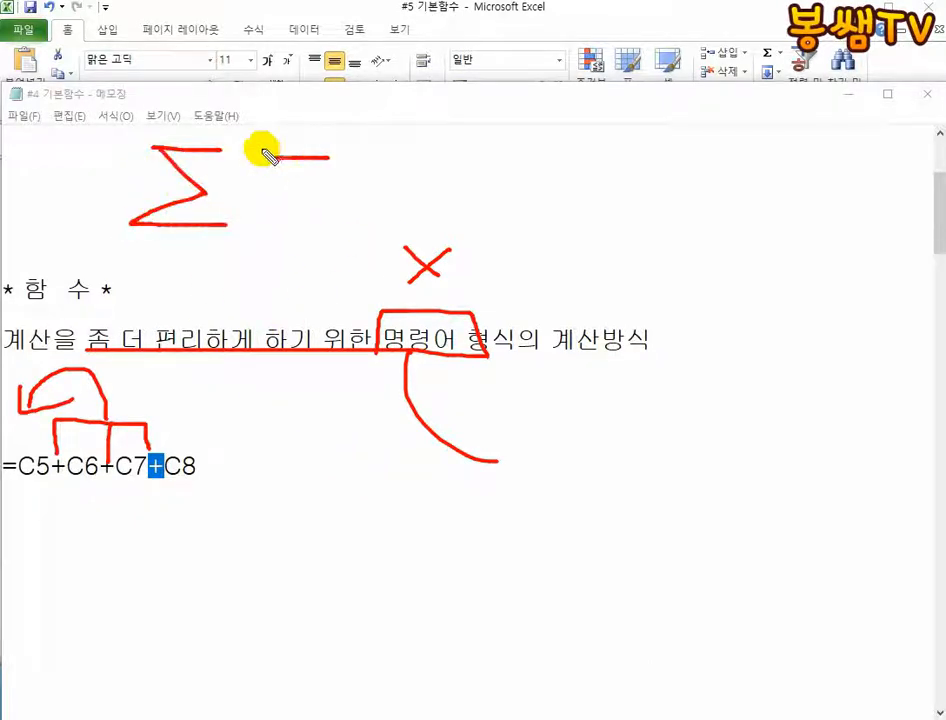
{"action": "mouse_move", "coordinate": [240, 165]}
{"action": "left_mouse_down"}
{"action": "mouse_move", "coordinate": [262, 152]}
{"action": "mouse_move", "coordinate": [327, 158]}
{"action": "left_mouse_up"}
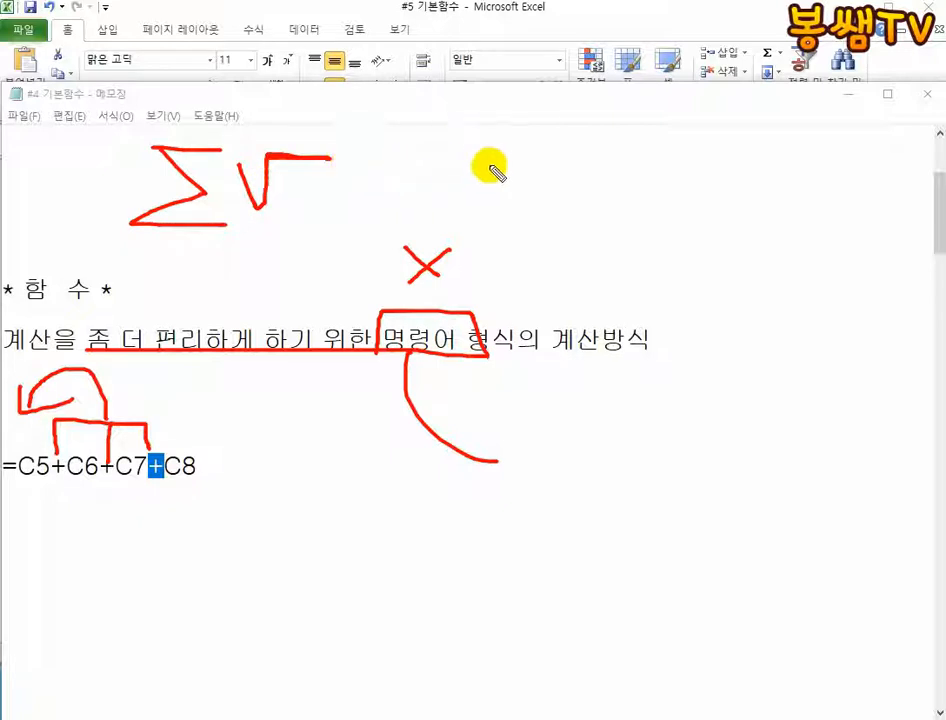
{"action": "mouse_move", "coordinate": [492, 170]}
{"action": "left_mouse_down"}
{"action": "mouse_move", "coordinate": [376, 169]}
{"action": "mouse_move", "coordinate": [490, 165]}
{"action": "mouse_move", "coordinate": [470, 184]}
{"action": "left_mouse_up"}
{"action": "left_click_drag", "start_coordinate": [548, 182], "coordinate": [130, 210]}
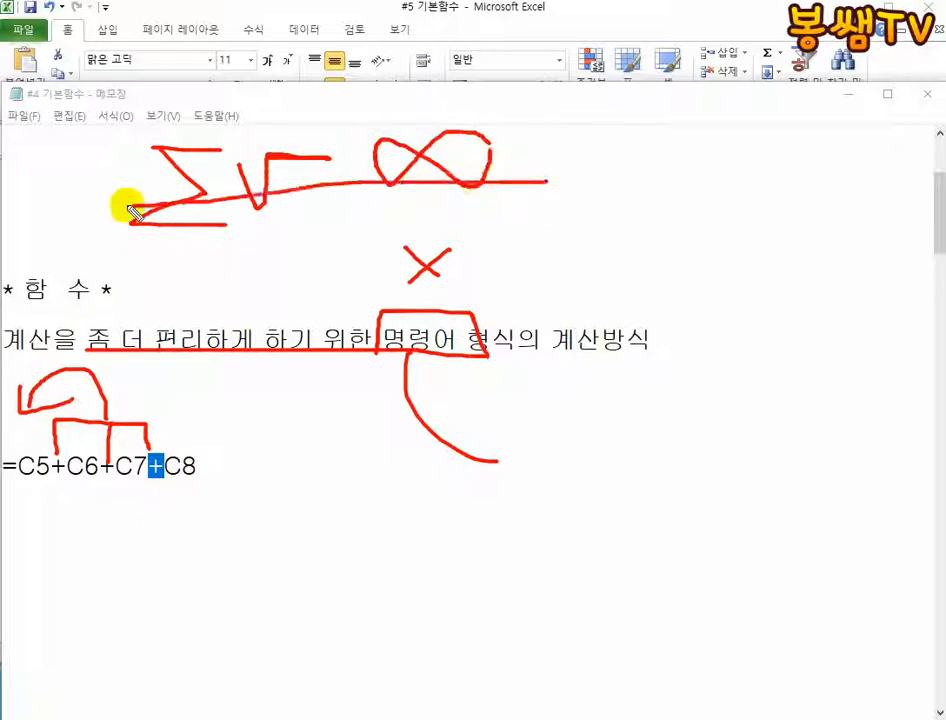
{"action": "left_click_drag", "start_coordinate": [477, 131], "coordinate": [2, 200]}
{"action": "left_click_drag", "start_coordinate": [124, 130], "coordinate": [220, 152]}
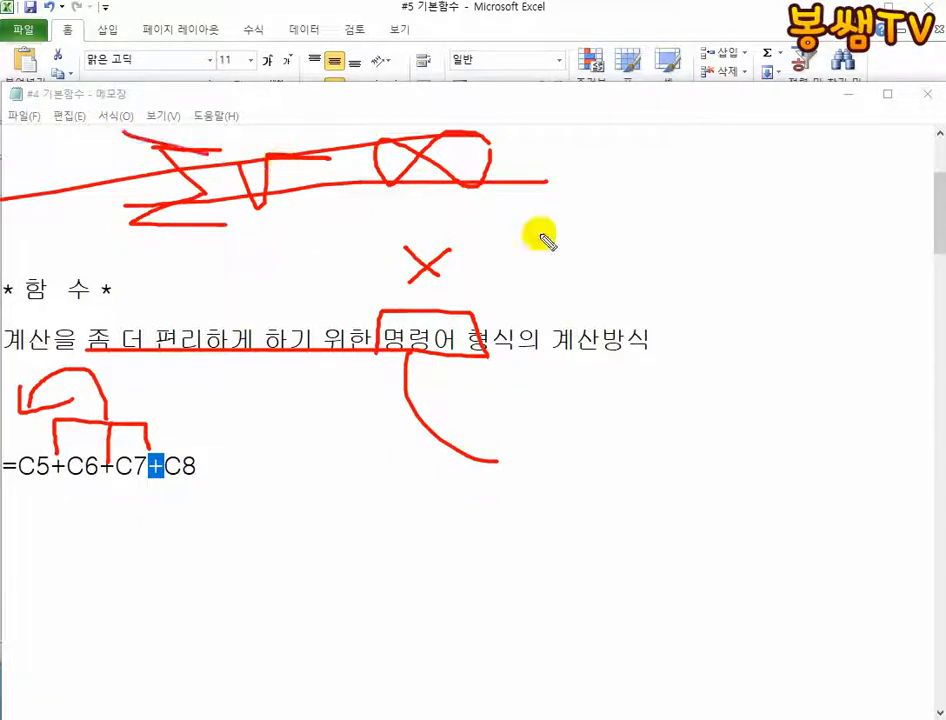
{"action": "mouse_move", "coordinate": [572, 240]}
{"action": "left_mouse_down"}
{"action": "mouse_move", "coordinate": [305, 185]}
{"action": "mouse_move", "coordinate": [186, 141]}
{"action": "mouse_move", "coordinate": [232, 184]}
{"action": "mouse_move", "coordinate": [462, 170]}
{"action": "left_mouse_up"}
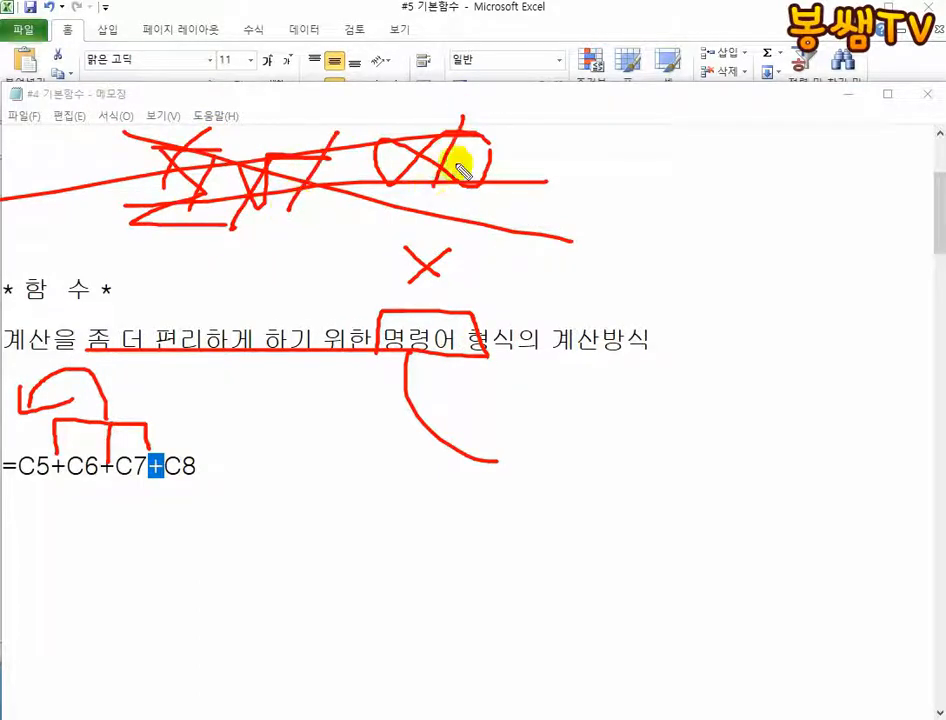
{"action": "key", "text": "Escape"}
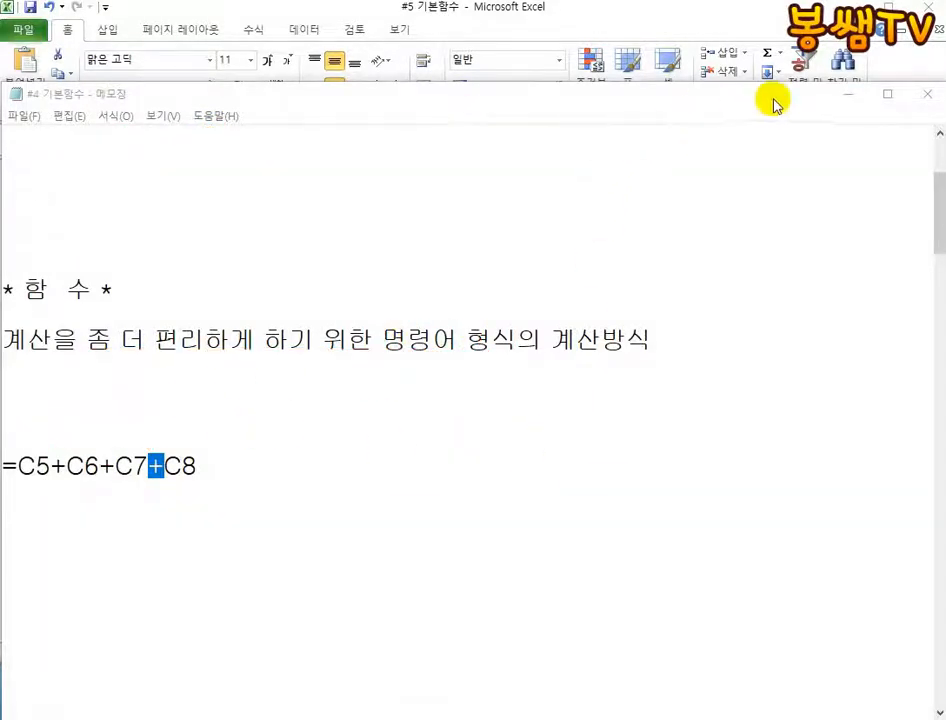
- Write Sum in red pen beside the formula with an arrow from its last plus sign, and clear the markings
{"action": "left_click_drag", "start_coordinate": [305, 410], "coordinate": [245, 488]}
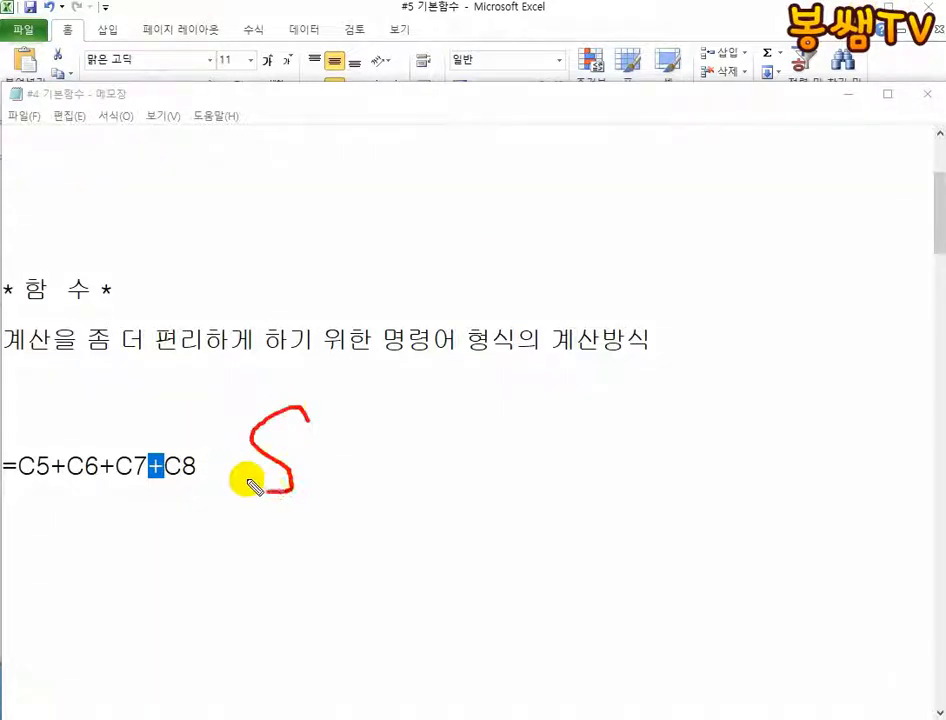
{"action": "mouse_move", "coordinate": [312, 440]}
{"action": "left_mouse_down"}
{"action": "mouse_move", "coordinate": [338, 494]}
{"action": "mouse_move", "coordinate": [350, 496]}
{"action": "left_mouse_up"}
{"action": "mouse_move", "coordinate": [366, 445]}
{"action": "left_mouse_down"}
{"action": "mouse_move", "coordinate": [372, 492]}
{"action": "mouse_move", "coordinate": [424, 454]}
{"action": "mouse_move", "coordinate": [428, 470]}
{"action": "left_mouse_up"}
{"action": "left_click", "coordinate": [167, 441]}
{"action": "mouse_move", "coordinate": [204, 362]}
{"action": "left_mouse_down"}
{"action": "mouse_move", "coordinate": [309, 415]}
{"action": "mouse_move", "coordinate": [243, 407]}
{"action": "left_mouse_up"}
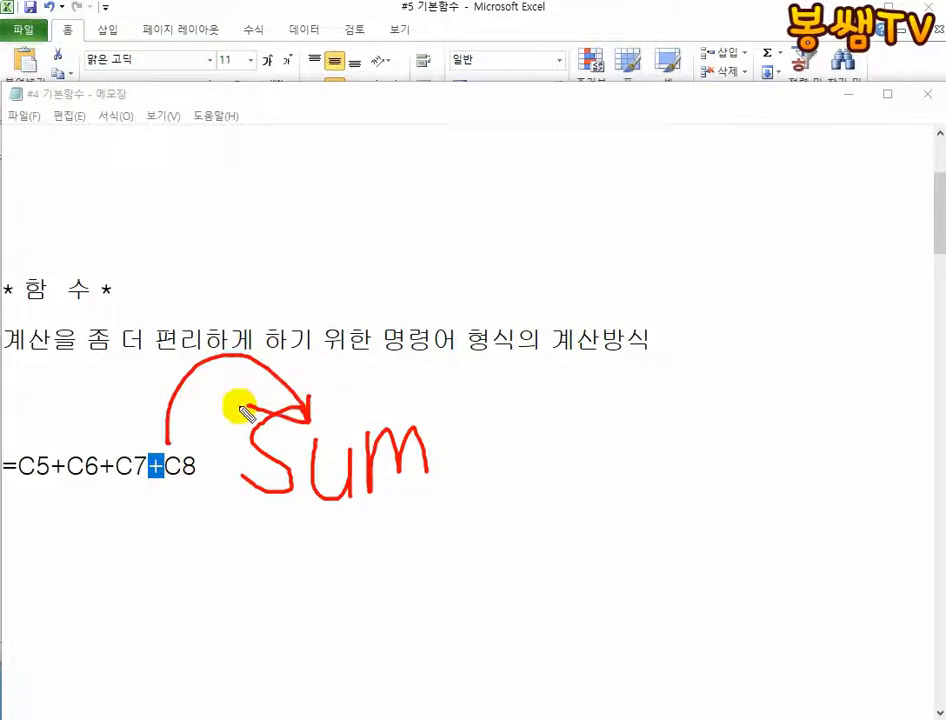
{"action": "key", "text": "Escape"}
- Insert the function name SUM directly after the equals sign of the addition formula in the notes
{"action": "left_click", "coordinate": [34, 466]}
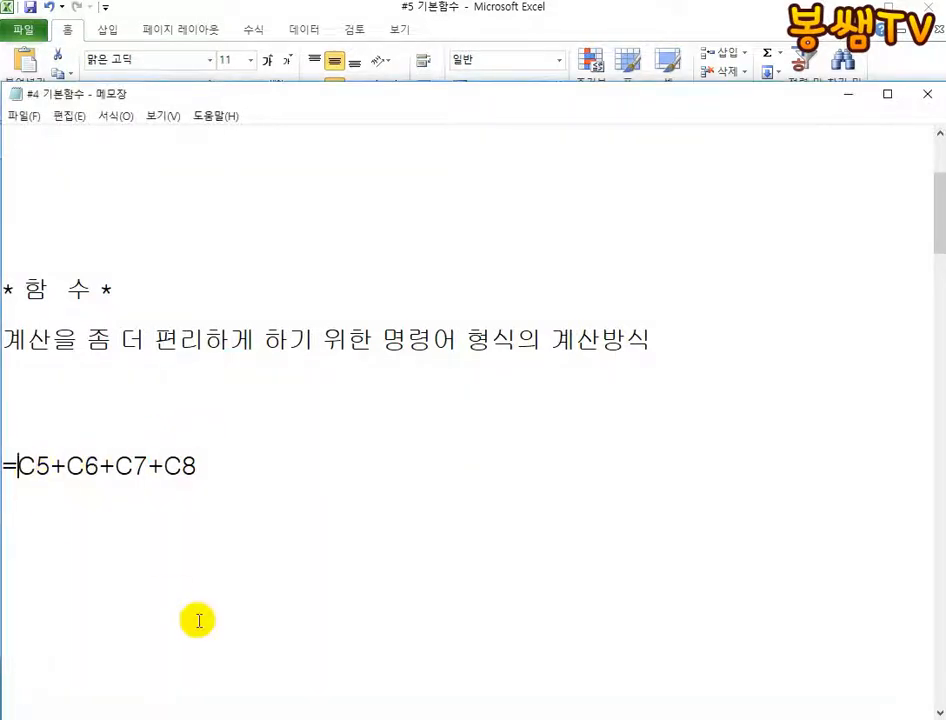
{"action": "type", "text": "sum"}
{"action": "key", "text": "BackSpace"}
{"action": "key", "text": "BackSpace"}
{"action": "key", "text": "BackSpace"}
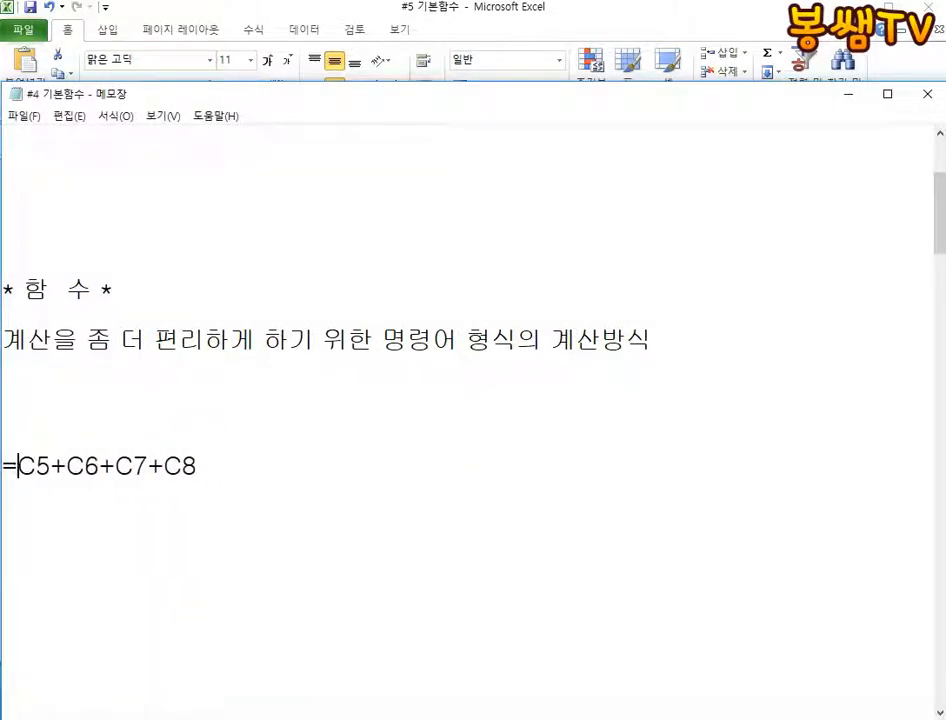
{"action": "type", "text": "SUM("}
{"action": "key", "text": "BackSpace"}
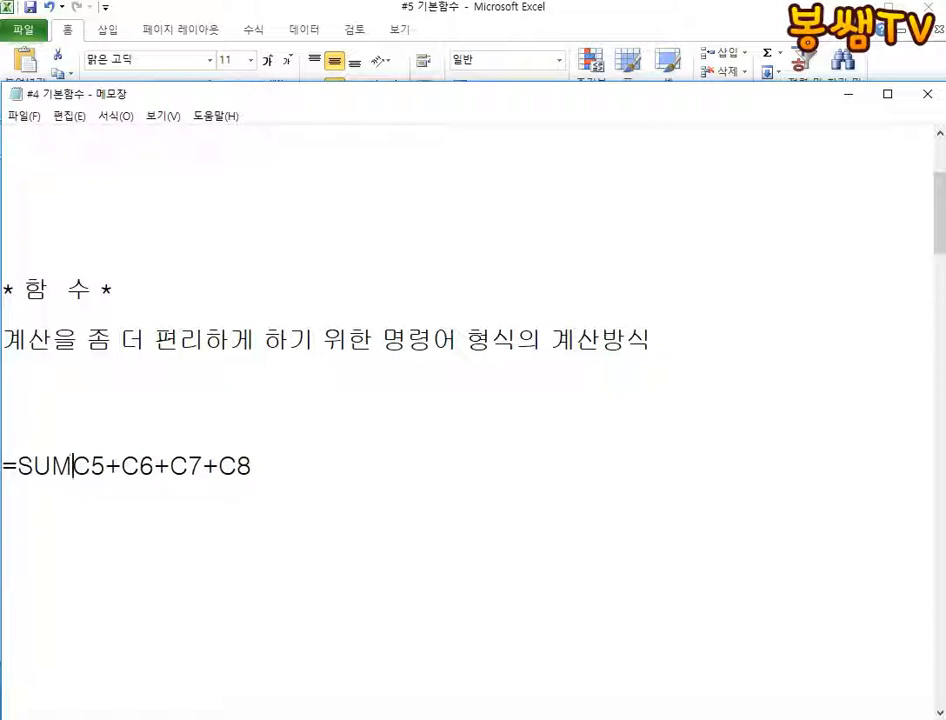
- Remove all plus signs between the cell references C5, C6, C7 and C8 in the formula
{"action": "type", "text": "0"}
{"action": "key", "text": "BackSpace"}
{"action": "key", "text": "Delete"}
{"action": "key", "text": "Right"}
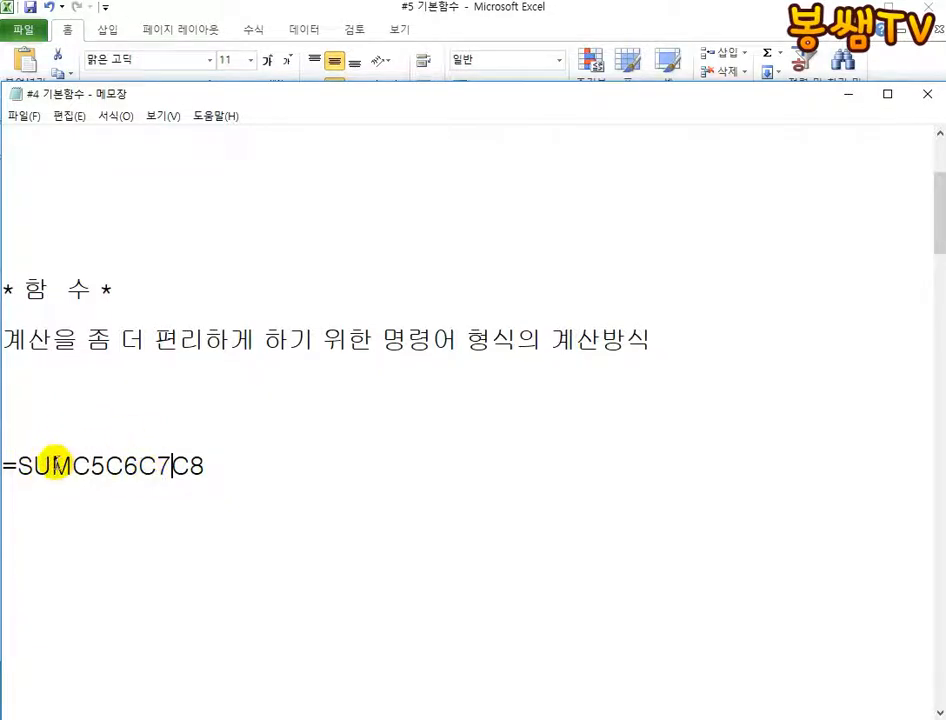
- Enclose the cell references that follow SUM in parentheses
{"action": "left_click_drag", "start_coordinate": [76, 465], "coordinate": [226, 464]}
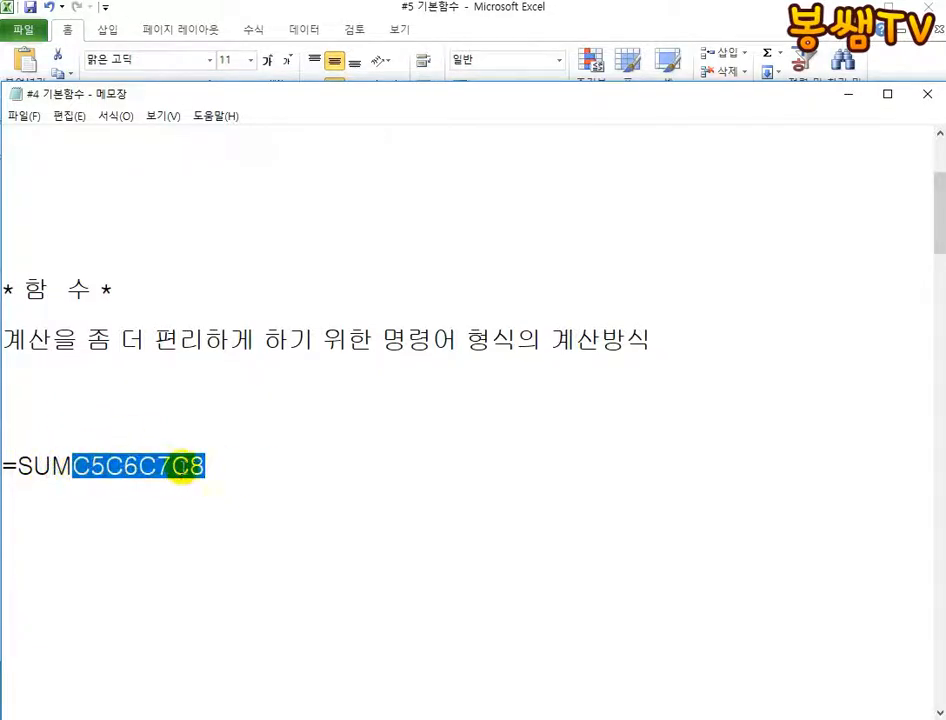
{"action": "left_click", "coordinate": [72, 465]}
{"action": "type", "text": "("}
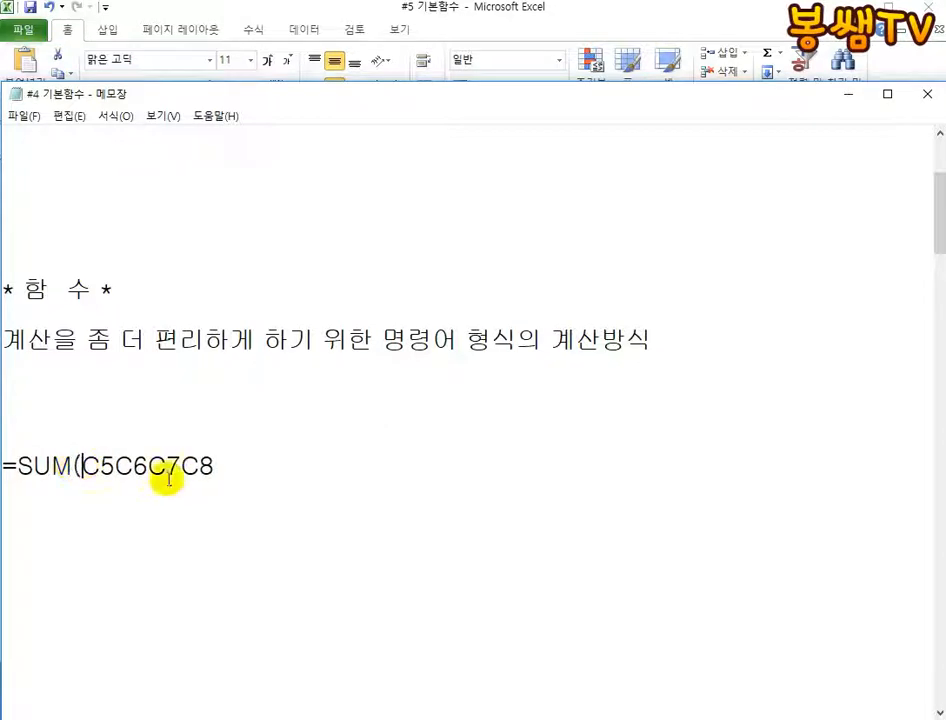
{"action": "left_click", "coordinate": [236, 471]}
{"action": "type", "text": ")"}
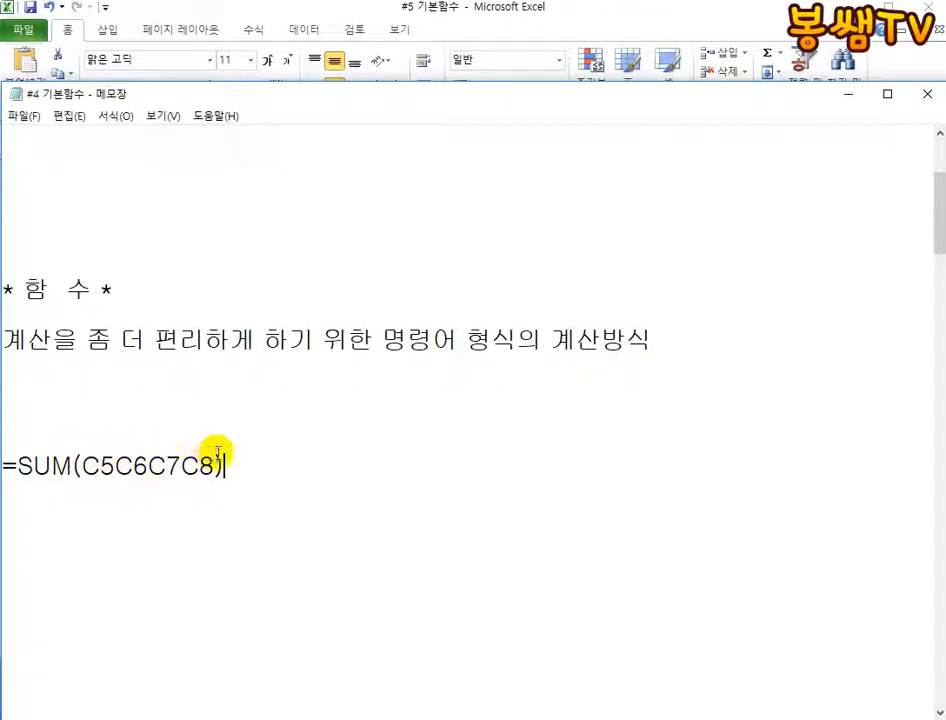
- Separate the SUM arguments with commas and write =C5+C6+C7+C8 on the line above the function
{"action": "left_click", "coordinate": [101, 466]}
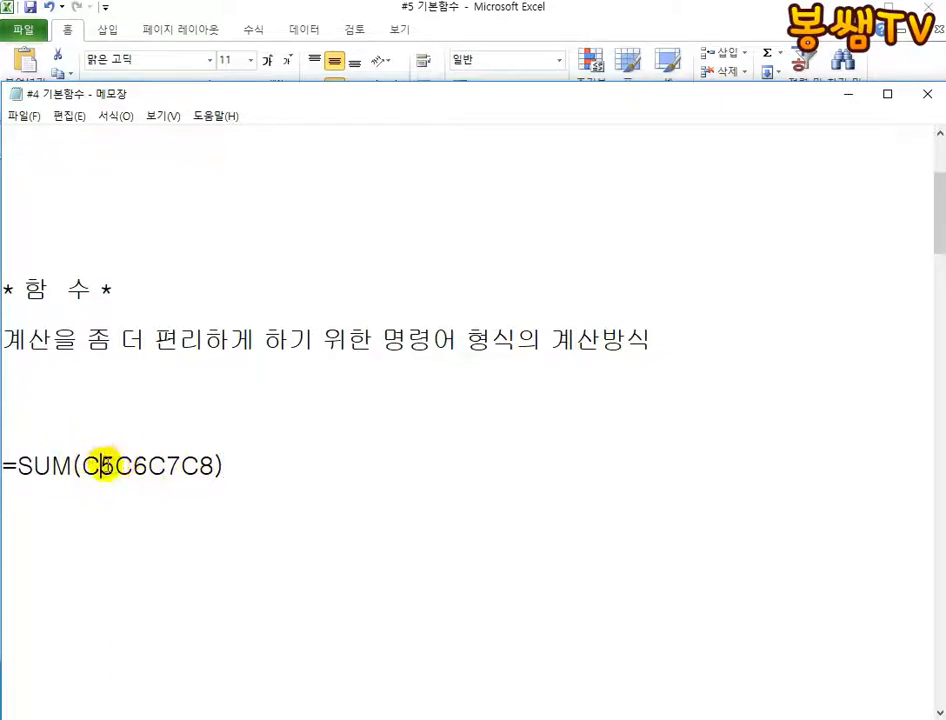
{"action": "type", "text": ","}
{"action": "key", "text": "Right"}
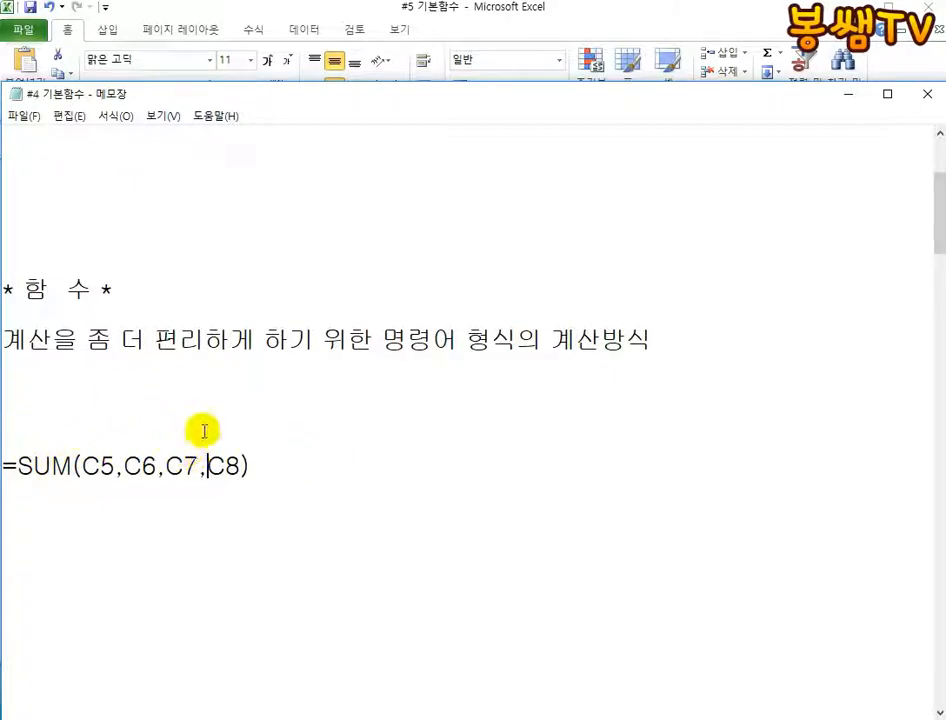
{"action": "left_click", "coordinate": [112, 420]}
{"action": "type", "text": "=C5+C6+C7+C8"}
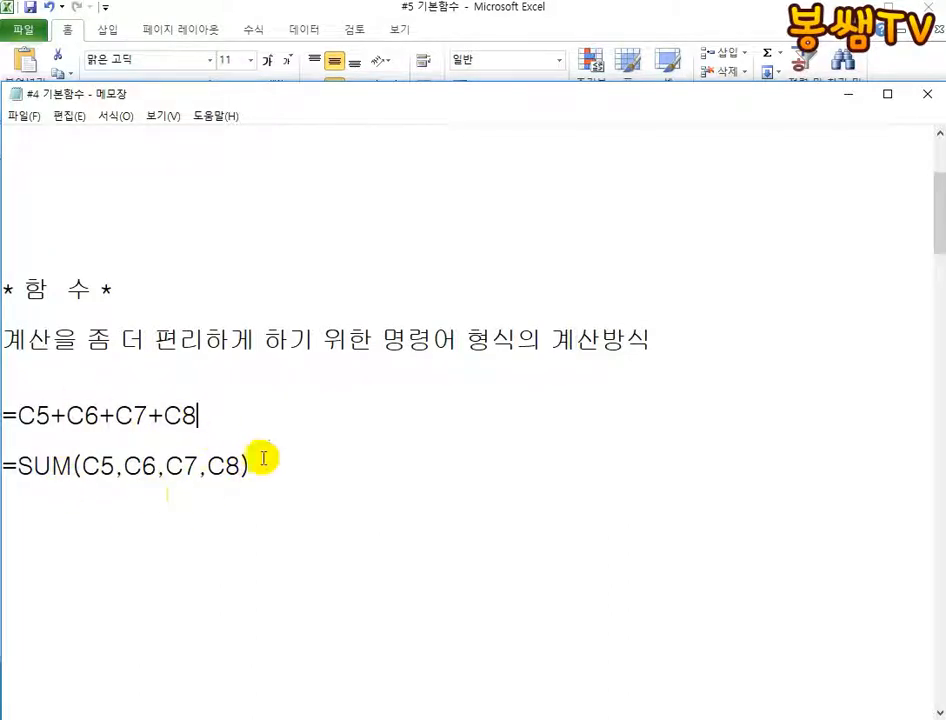
- Compare the addition formula with the SUM formula, highlighting each in turn, and review the A1 : A10 range note above
{"action": "left_click_drag", "start_coordinate": [279, 462], "coordinate": [2, 463]}
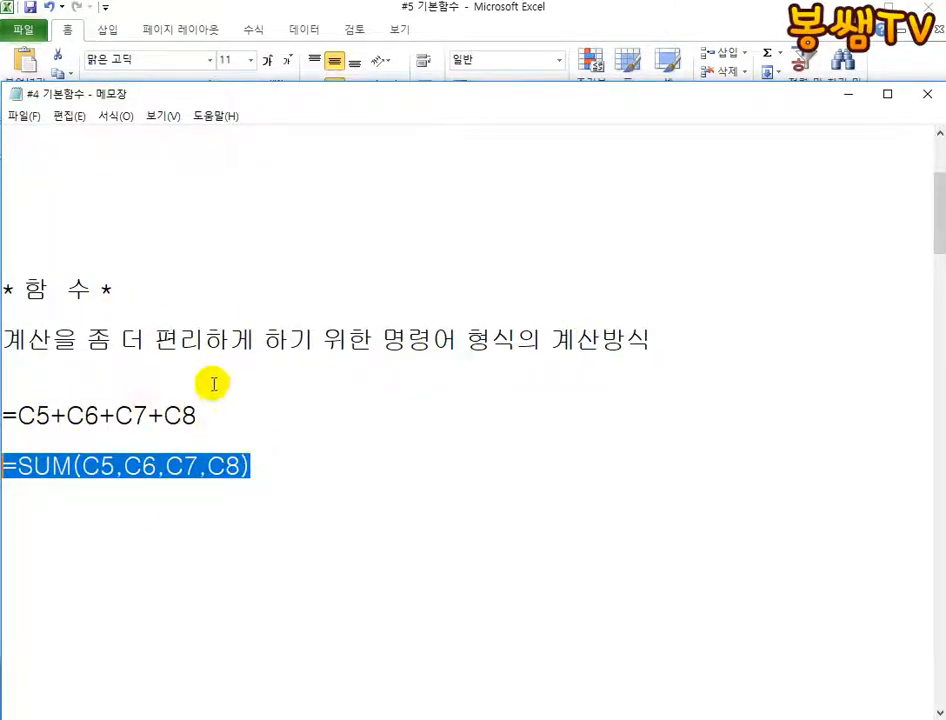
{"action": "left_click_drag", "start_coordinate": [15, 418], "coordinate": [227, 417]}
{"action": "left_click_drag", "start_coordinate": [272, 465], "coordinate": [21, 464]}
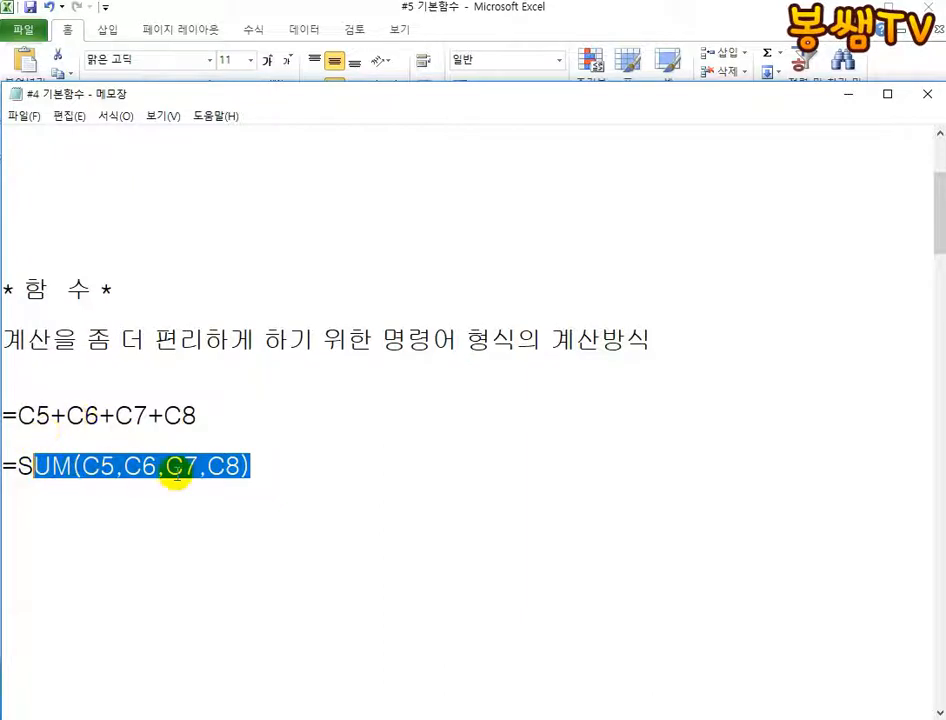
{"action": "left_click", "coordinate": [253, 463]}
{"action": "left_click_drag", "start_coordinate": [3, 415], "coordinate": [198, 416]}
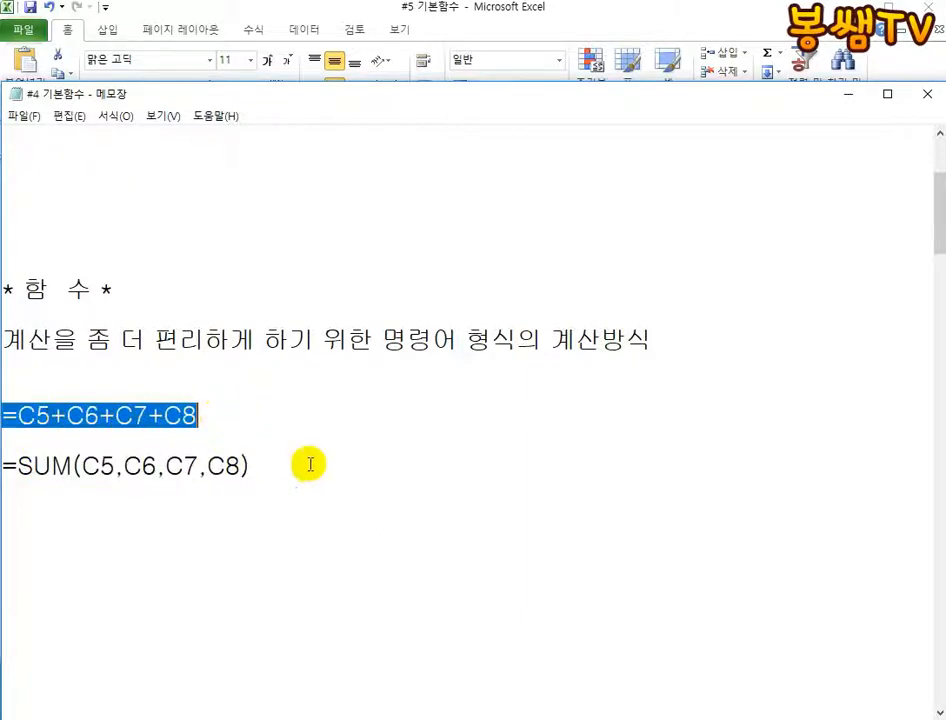
{"action": "left_click_drag", "start_coordinate": [253, 465], "coordinate": [3, 466]}
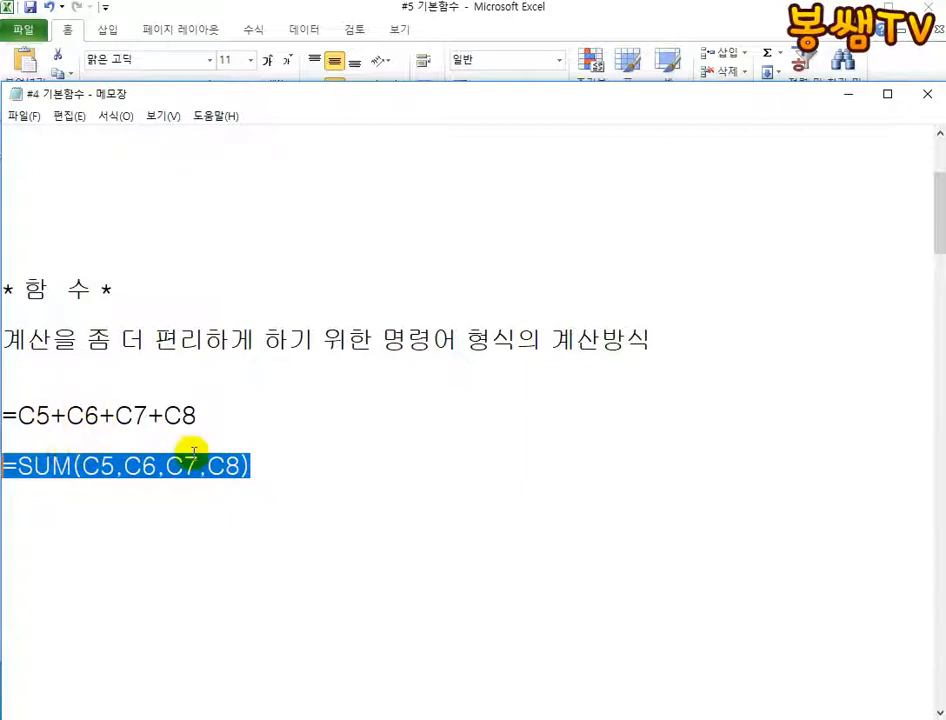
{"action": "scroll", "coordinate": [227, 429], "scroll_direction": "up", "scroll_amount": 2}
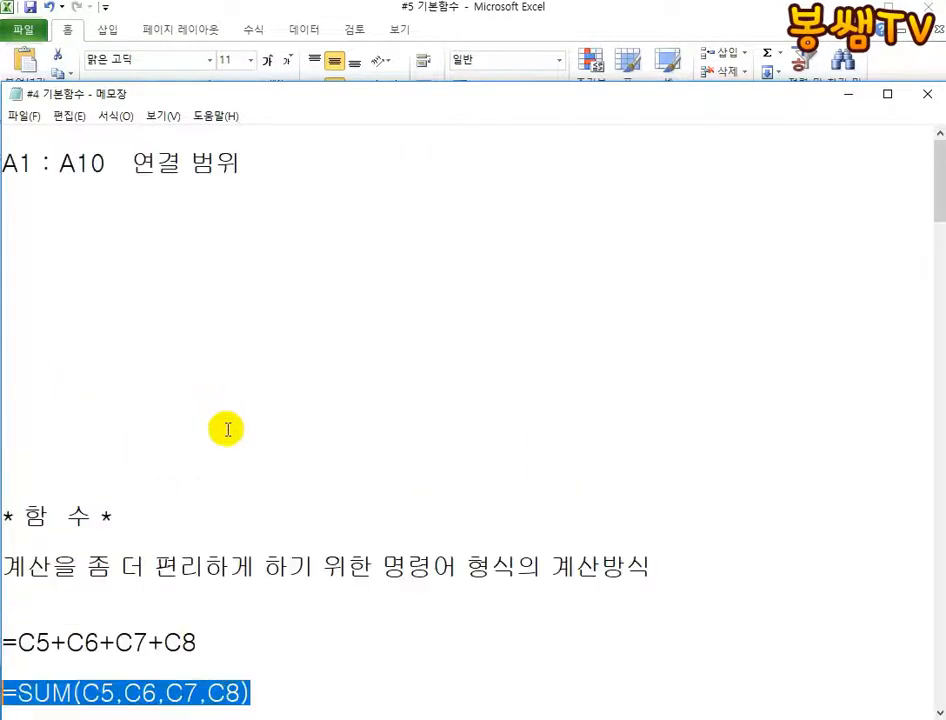
{"action": "left_click_drag", "start_coordinate": [110, 162], "coordinate": [2, 162]}
{"action": "scroll", "coordinate": [228, 276], "scroll_direction": "down", "scroll_amount": 2}
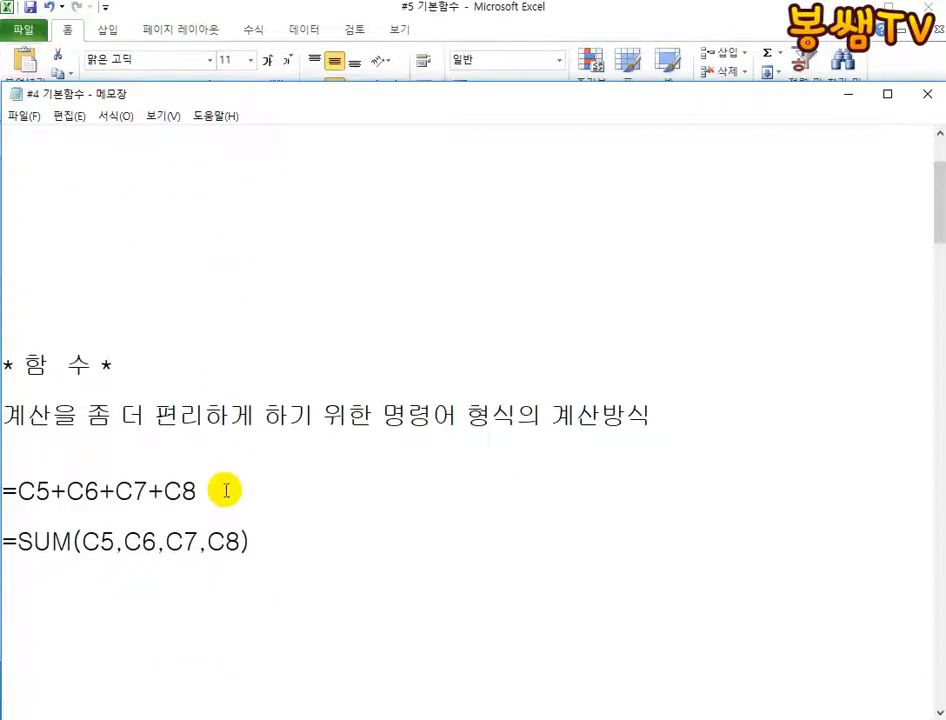
{"action": "left_click_drag", "start_coordinate": [226, 490], "coordinate": [2, 490]}
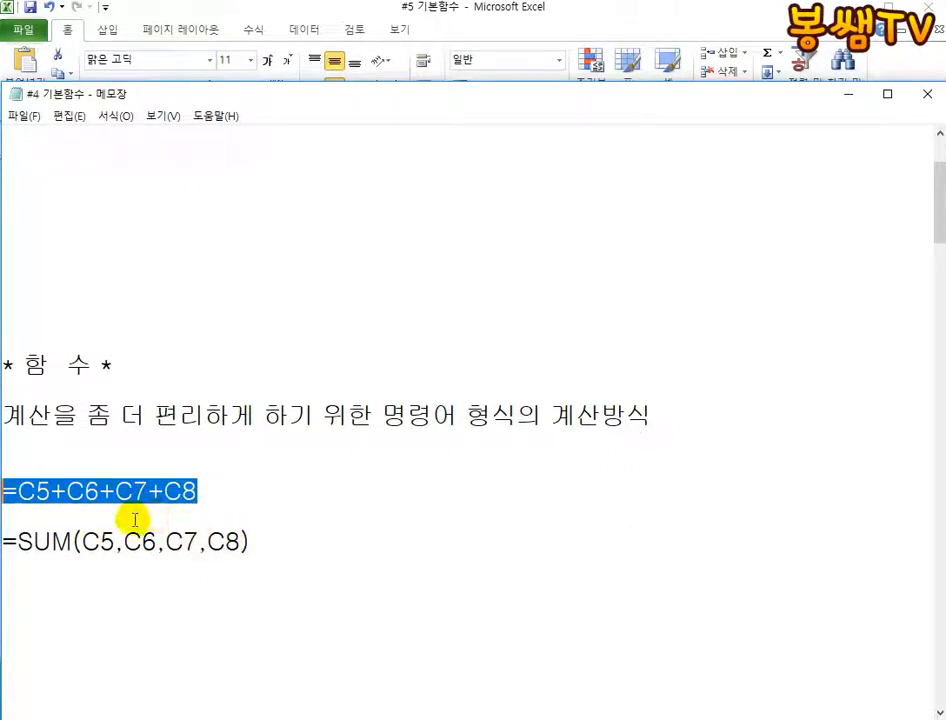
- Replace the listed cells in the SUM formula with range notation so it reads =SUM(C5:C8000)
{"action": "left_click_drag", "start_coordinate": [104, 541], "coordinate": [207, 541]}
{"action": "type", "text": ":"}
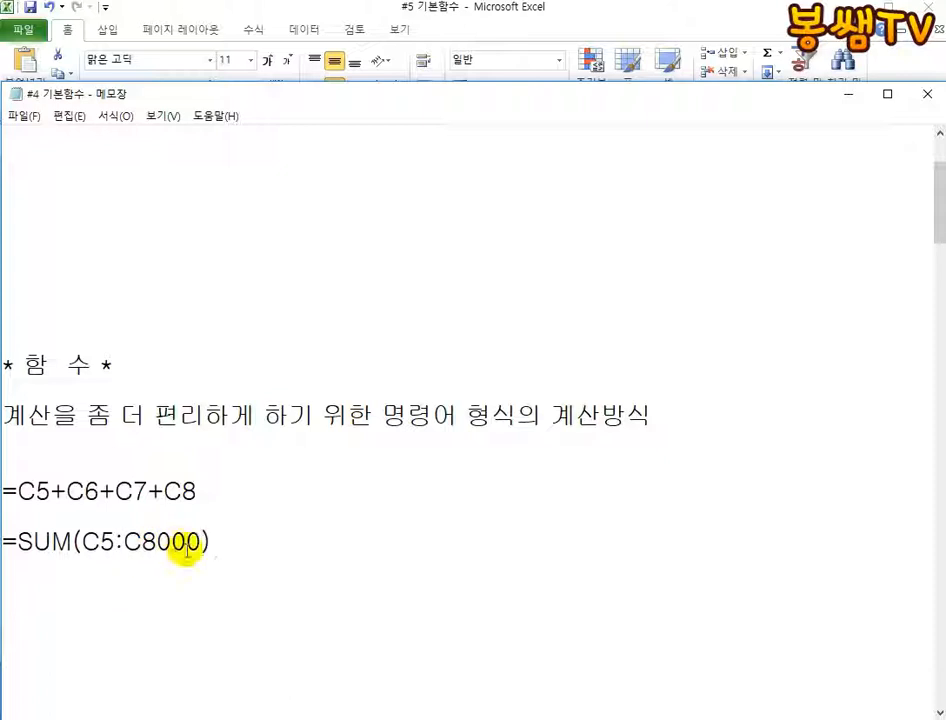
{"action": "left_click_drag", "start_coordinate": [200, 541], "coordinate": [55, 541]}
{"action": "left_click", "coordinate": [196, 618]}
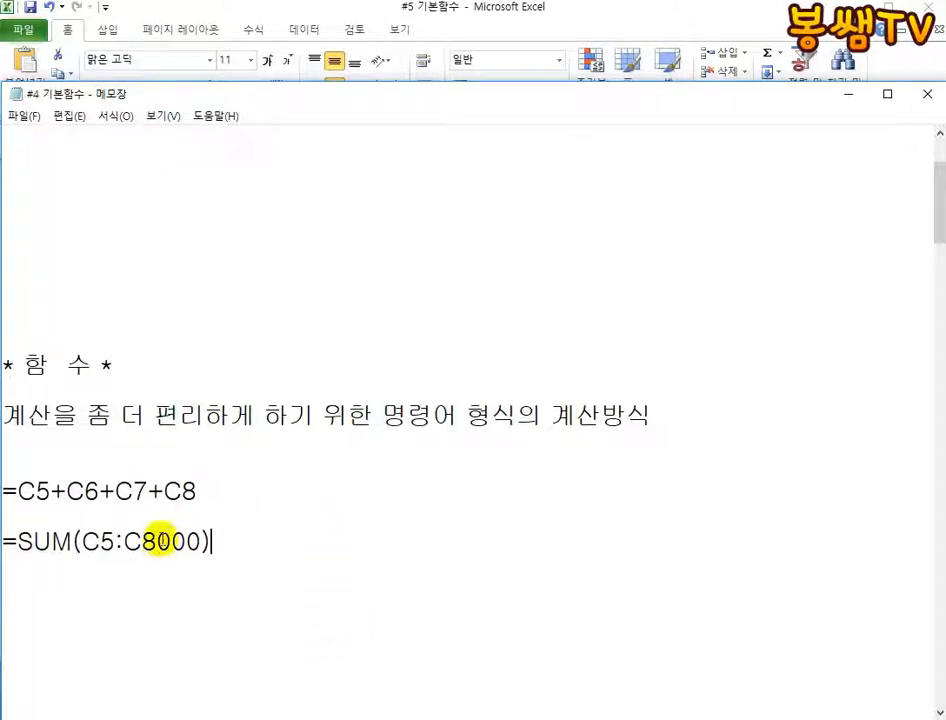
- Delete the line with the cell-by-cell addition formula from the notes
{"action": "left_click_drag", "start_coordinate": [249, 488], "coordinate": [20, 478]}
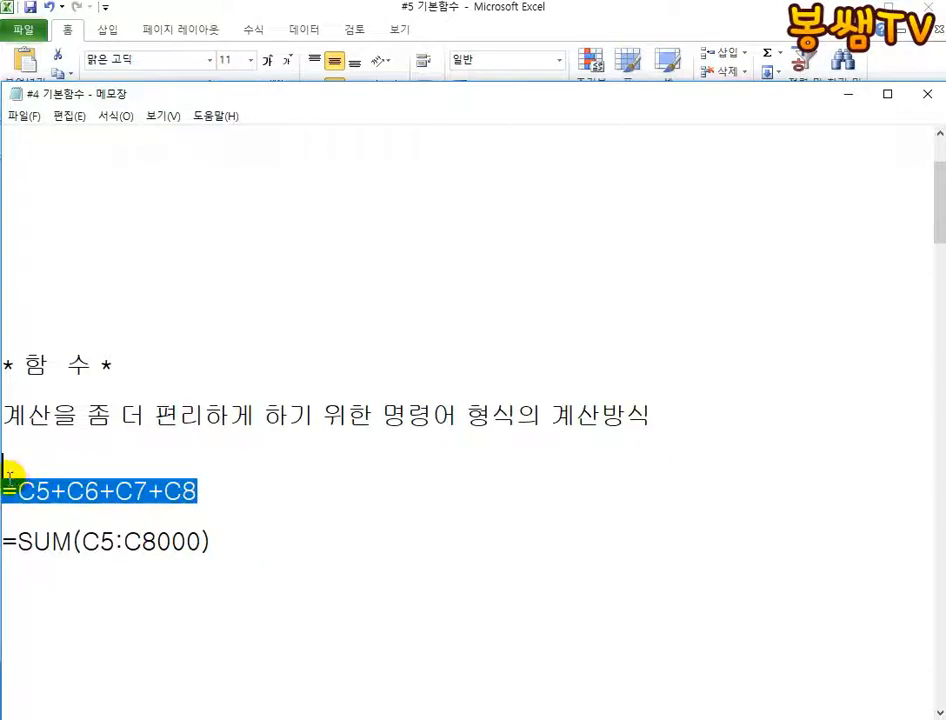
{"action": "key", "text": "Delete"}
{"action": "left_click", "coordinate": [411, 506]}
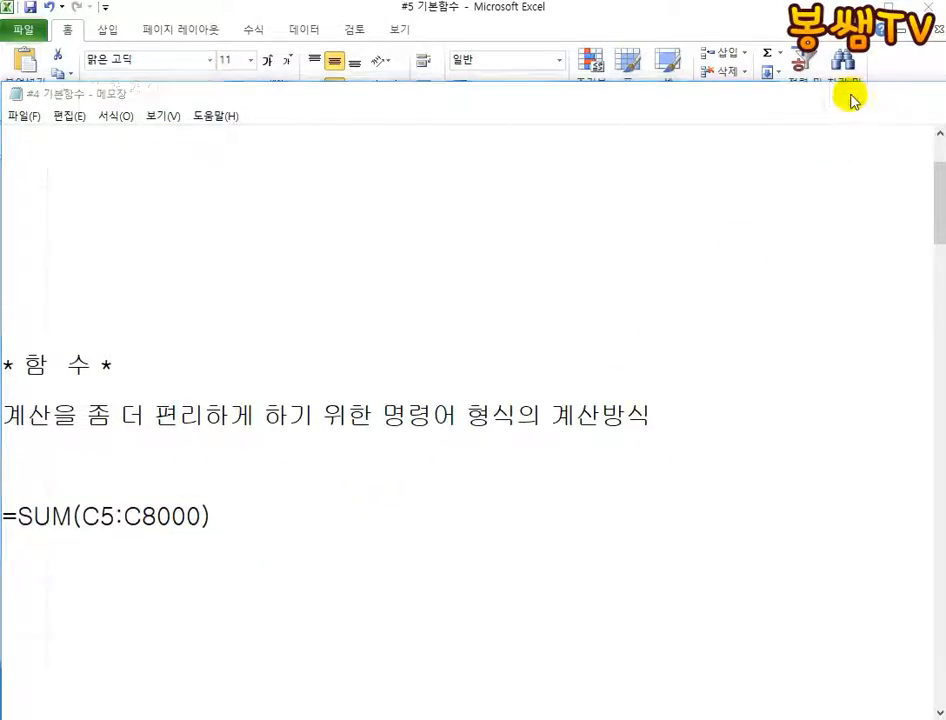
- Switch to Excel and enter =SUM(C5:C8) in cell C10 to total the 국어 scores
{"action": "left_click", "coordinate": [851, 94]}
{"action": "double_click", "coordinate": [298, 492]}
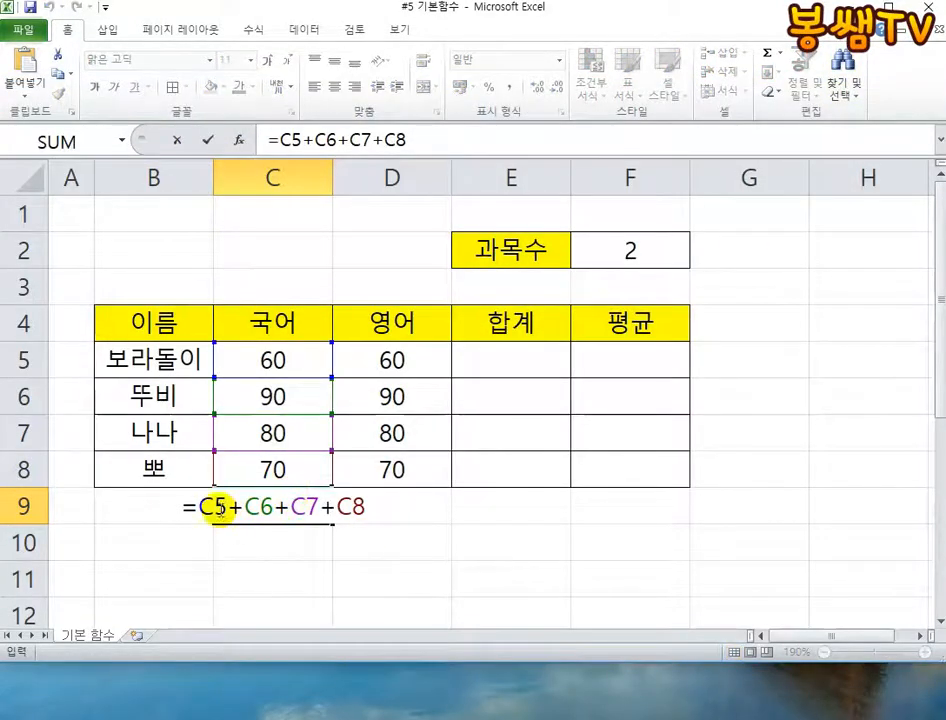
{"action": "key", "text": "Escape"}
{"action": "left_click", "coordinate": [244, 544]}
{"action": "type", "text": "=SU"}
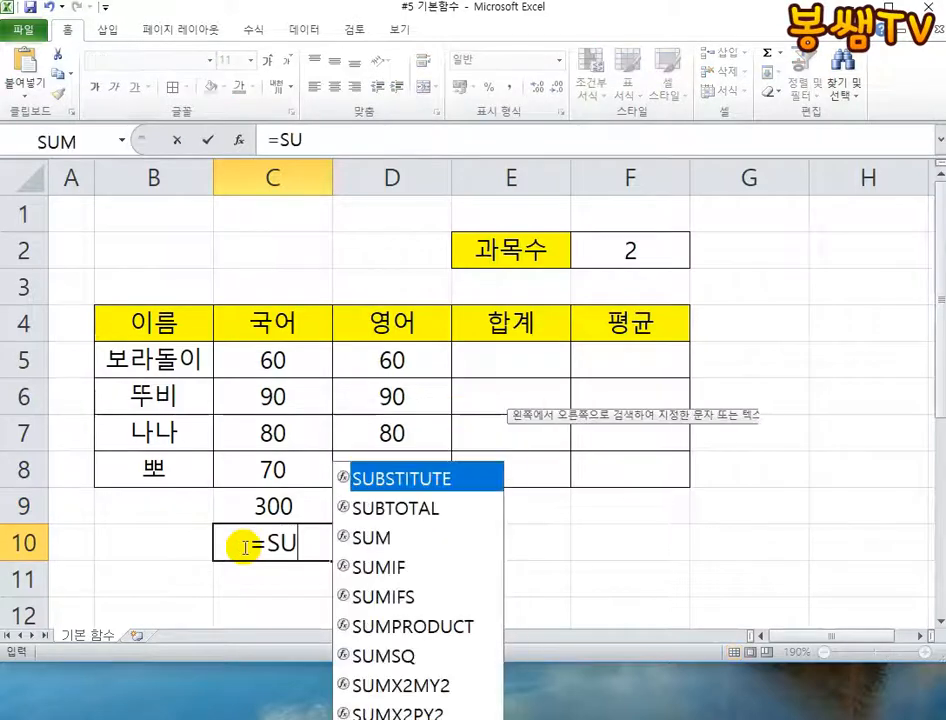
{"action": "type", "text": "M("}
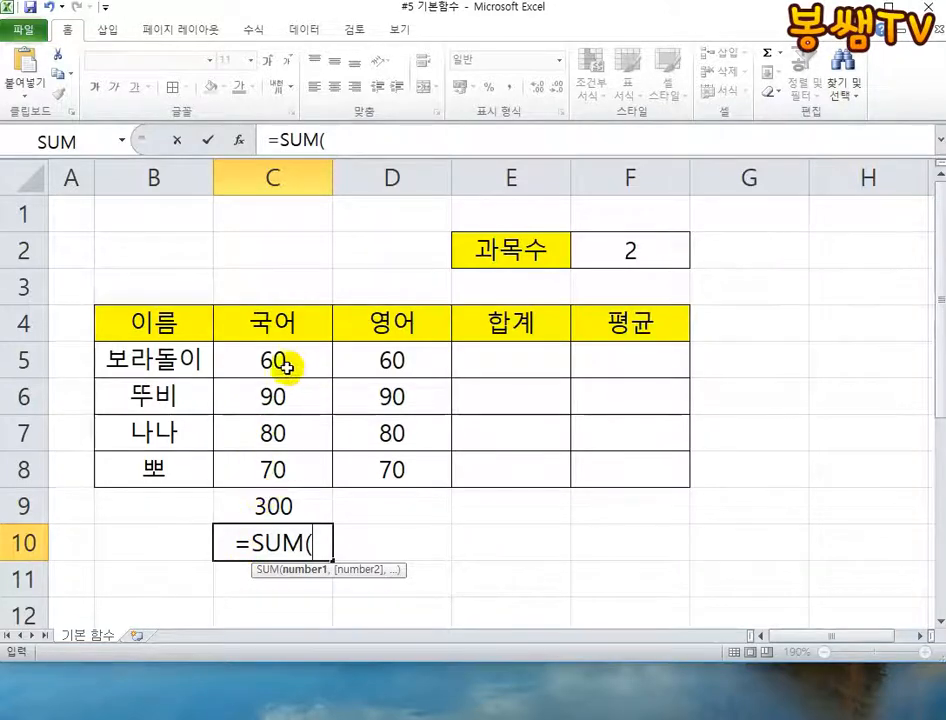
{"action": "left_click_drag", "start_coordinate": [281, 360], "coordinate": [286, 455]}
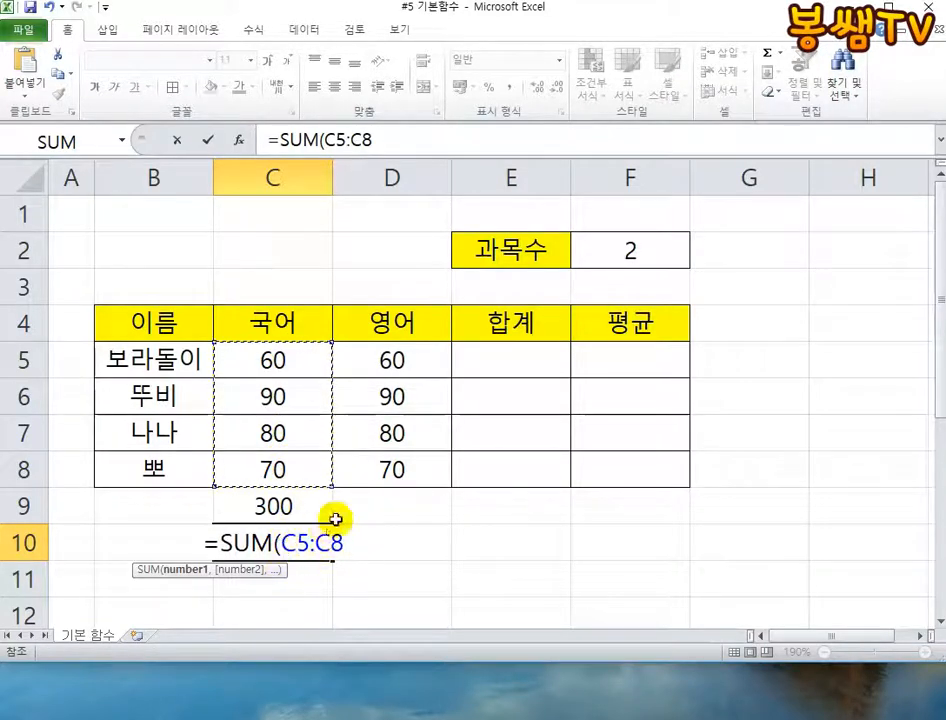
{"action": "type", "text": ")"}
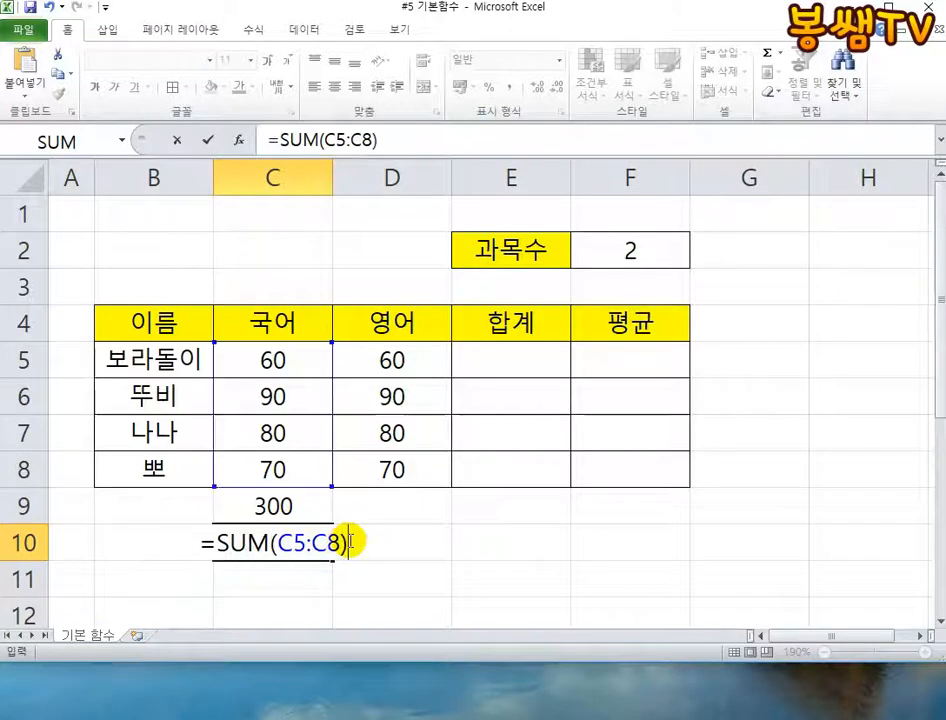
{"action": "key", "text": "Return"}
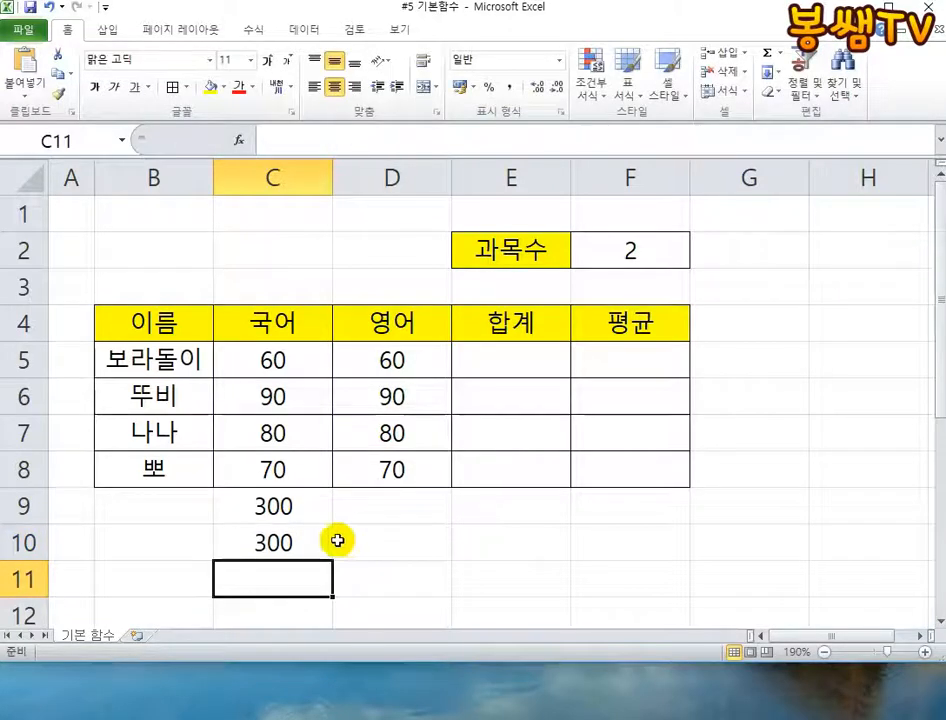
- Inspect the formulas behind the totals in C10 and C9, and extend the Excel window downward to show more rows
{"action": "left_click", "coordinate": [281, 543]}
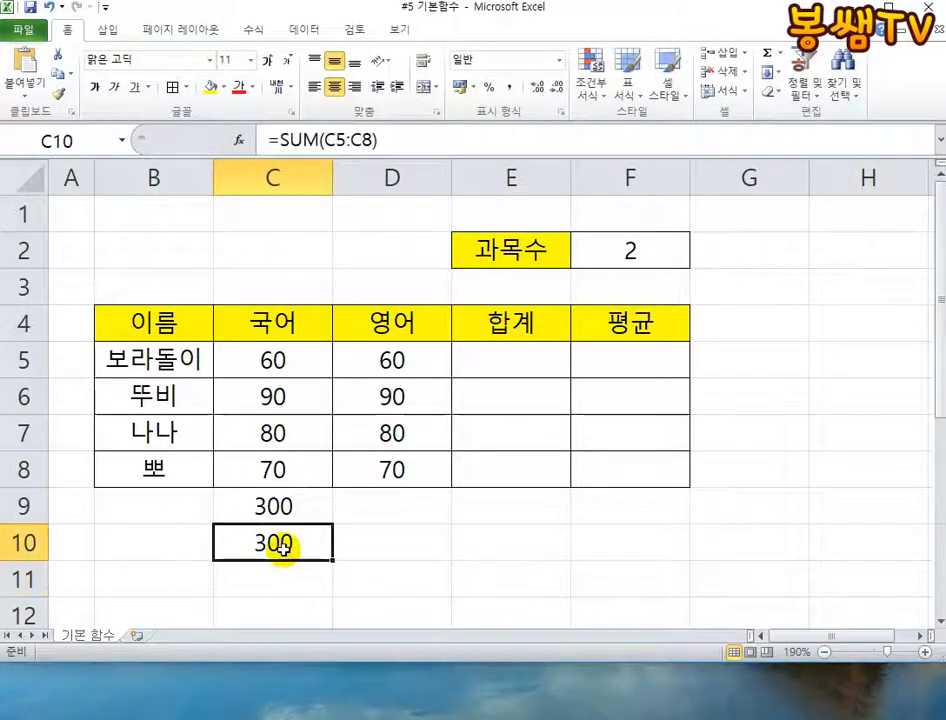
{"action": "double_click", "coordinate": [283, 546]}
{"action": "left_click", "coordinate": [279, 507]}
{"action": "double_click", "coordinate": [285, 506]}
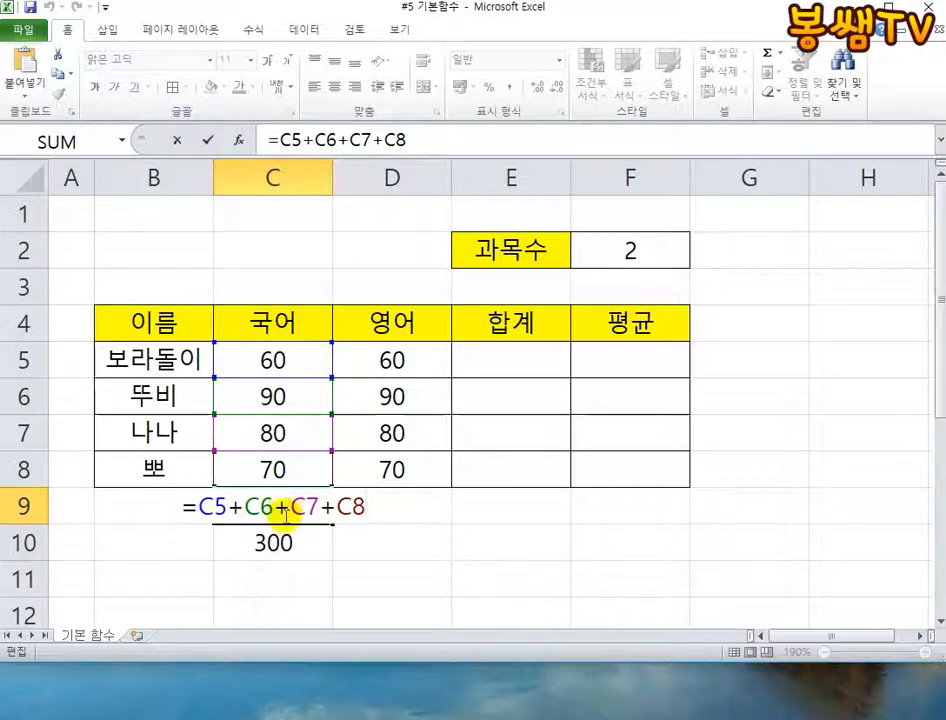
{"action": "left_click_drag", "start_coordinate": [341, 666], "coordinate": [342, 714]}
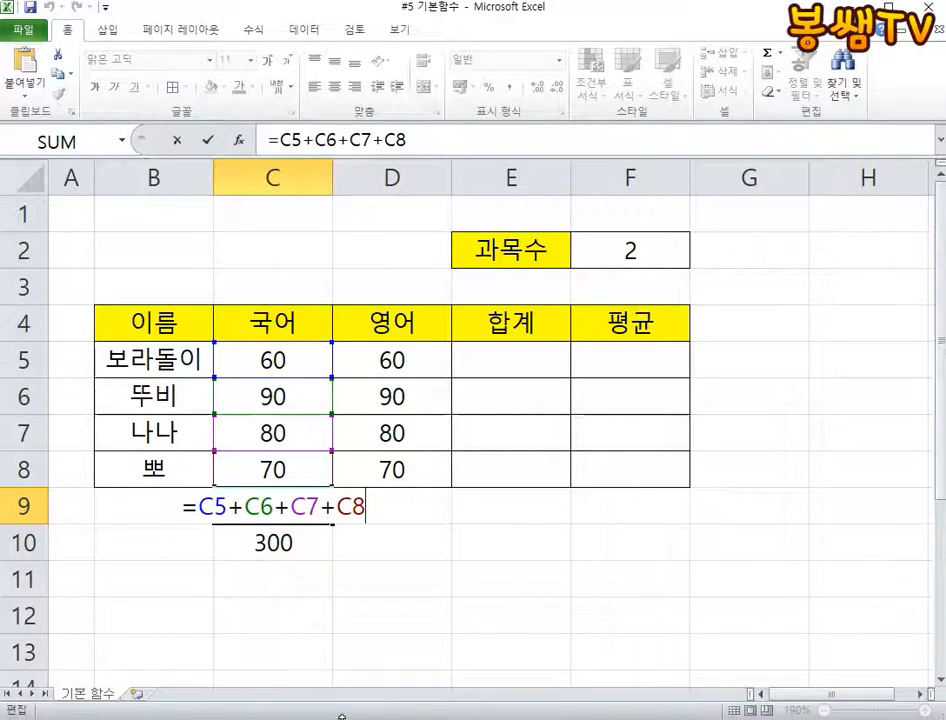
- Compare the addition formula in C9 with the SUM formula in C10 again, and switch back to the Notepad notes
{"action": "left_click", "coordinate": [364, 570]}
{"action": "left_click", "coordinate": [296, 502]}
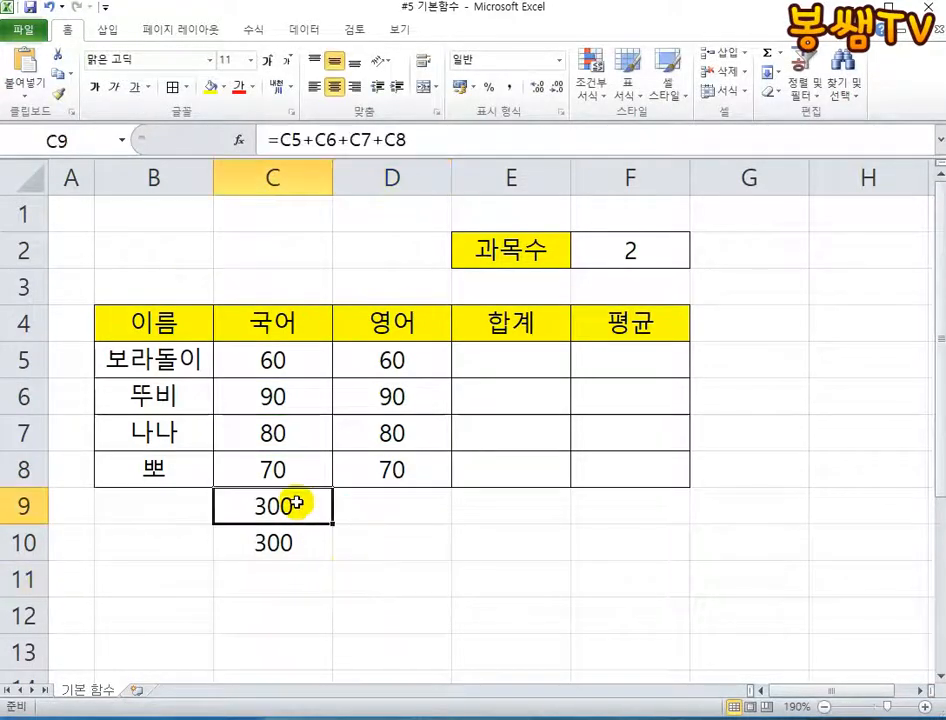
{"action": "key", "text": "F2"}
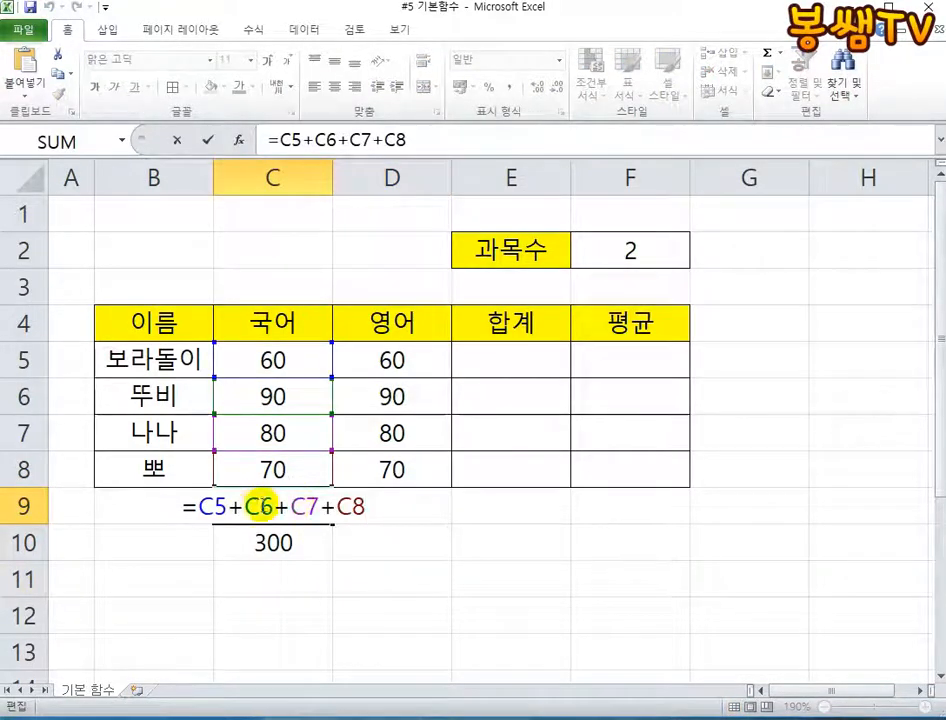
{"action": "left_click", "coordinate": [280, 541]}
{"action": "key", "text": "F2"}
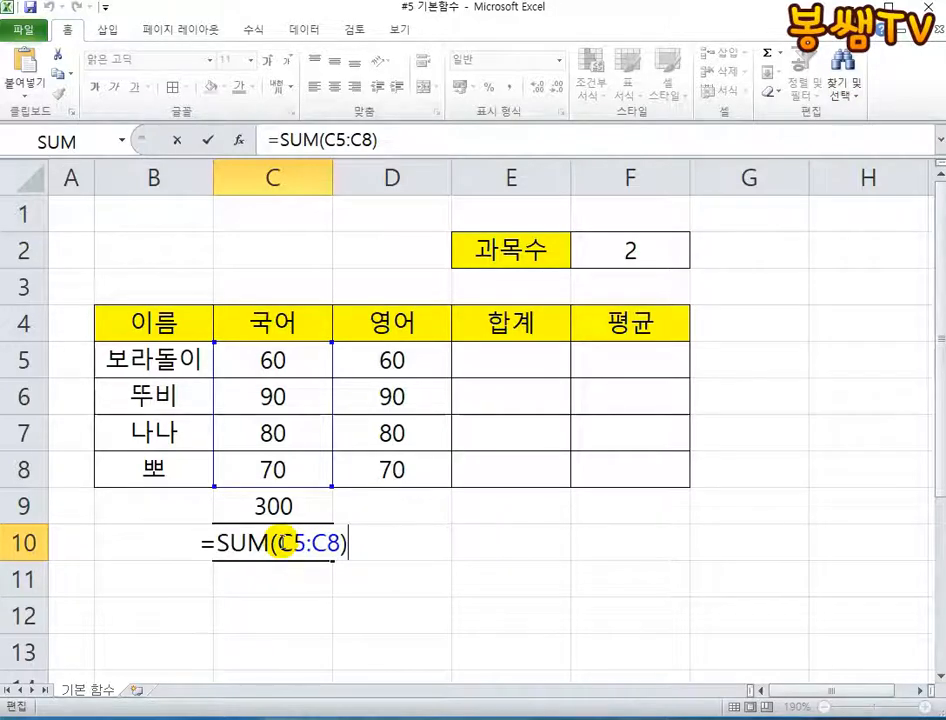
{"action": "key", "text": "ctrl+Return"}
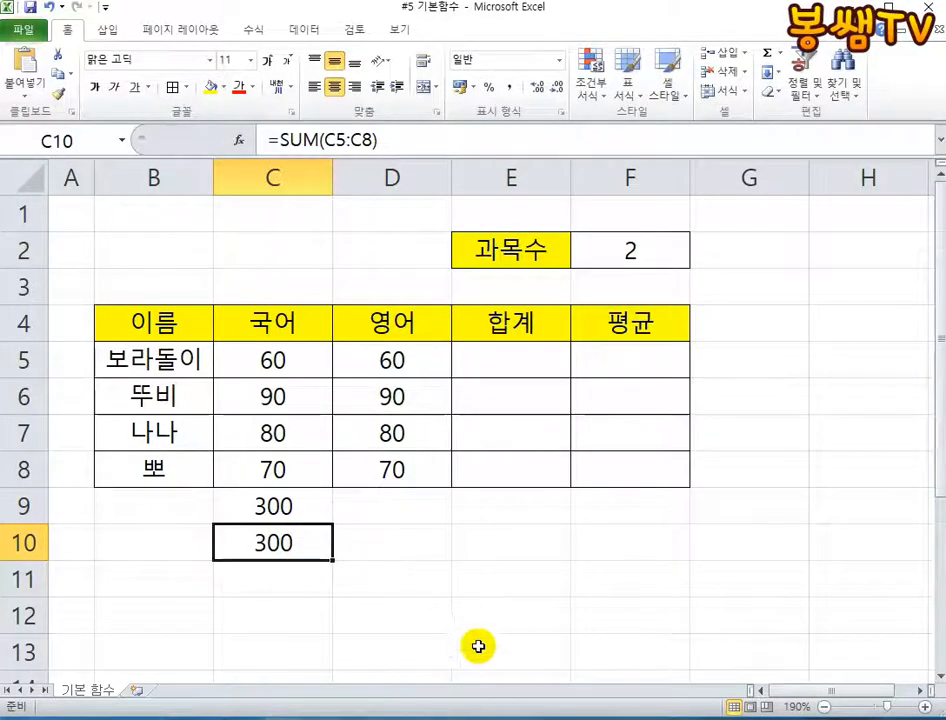
{"action": "left_click", "coordinate": [489, 718]}
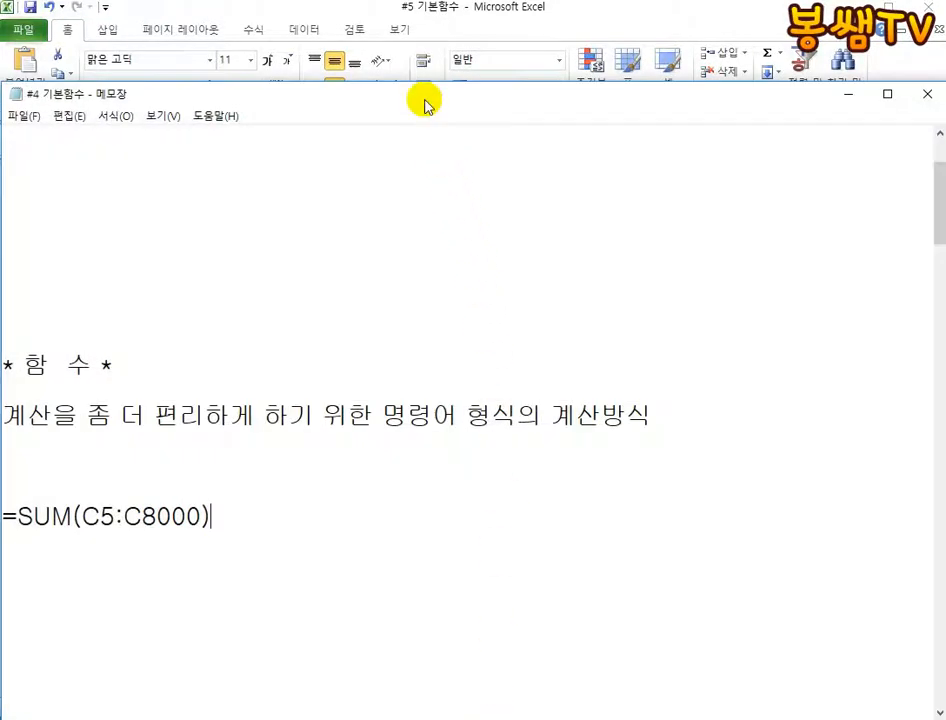
{"action": "left_click_drag", "start_coordinate": [424, 87], "coordinate": [398, 557]}
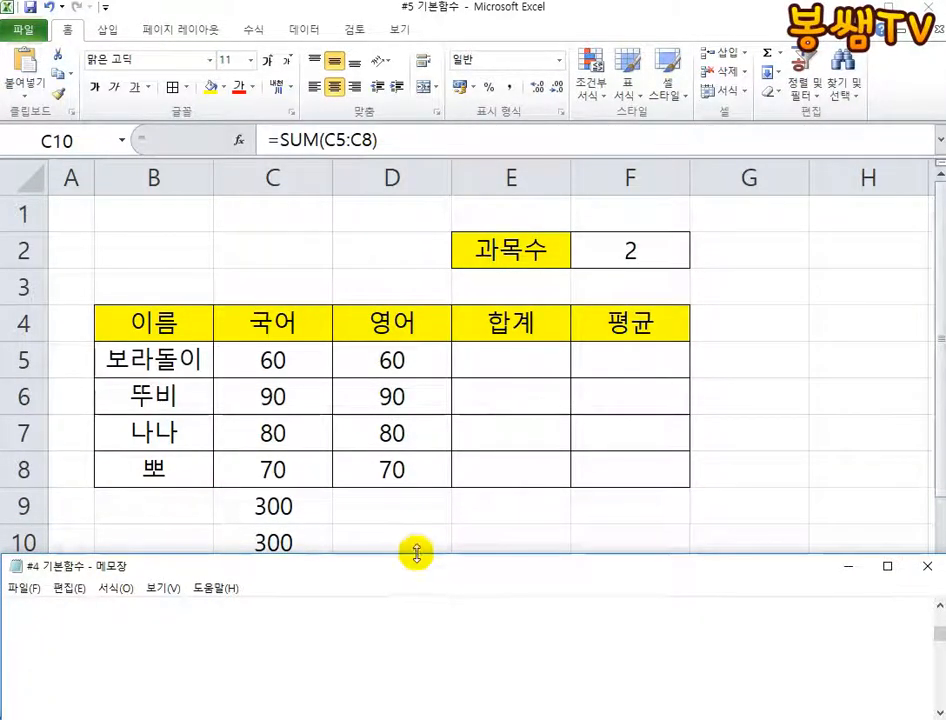
{"action": "left_click_drag", "start_coordinate": [414, 555], "coordinate": [415, 523]}
{"action": "scroll", "coordinate": [397, 576], "scroll_direction": "up", "scroll_amount": 5}
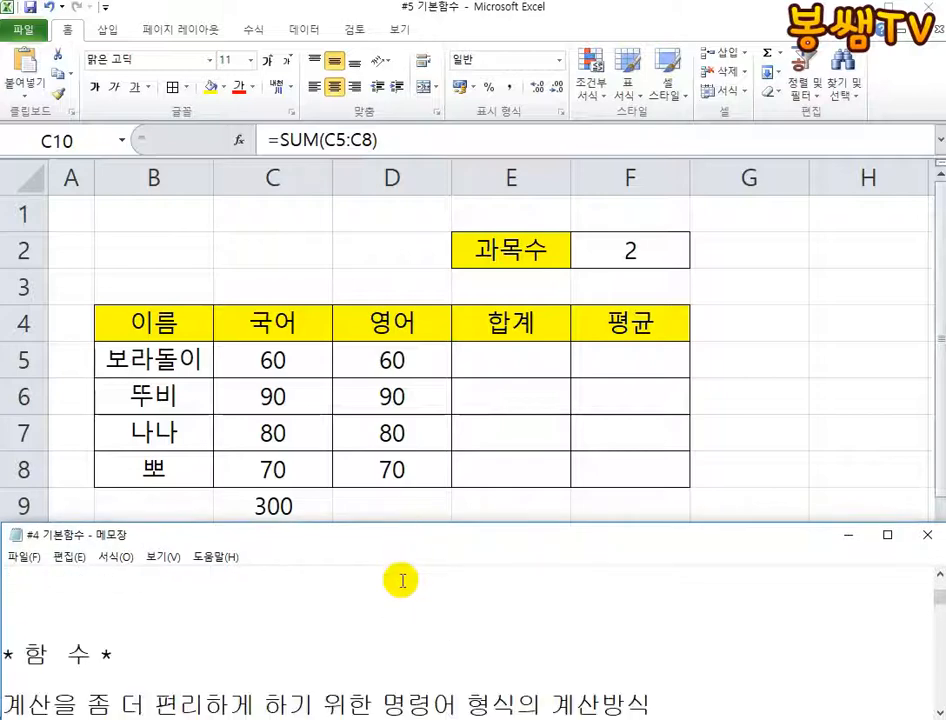
{"action": "key", "text": "alt+Tab"}
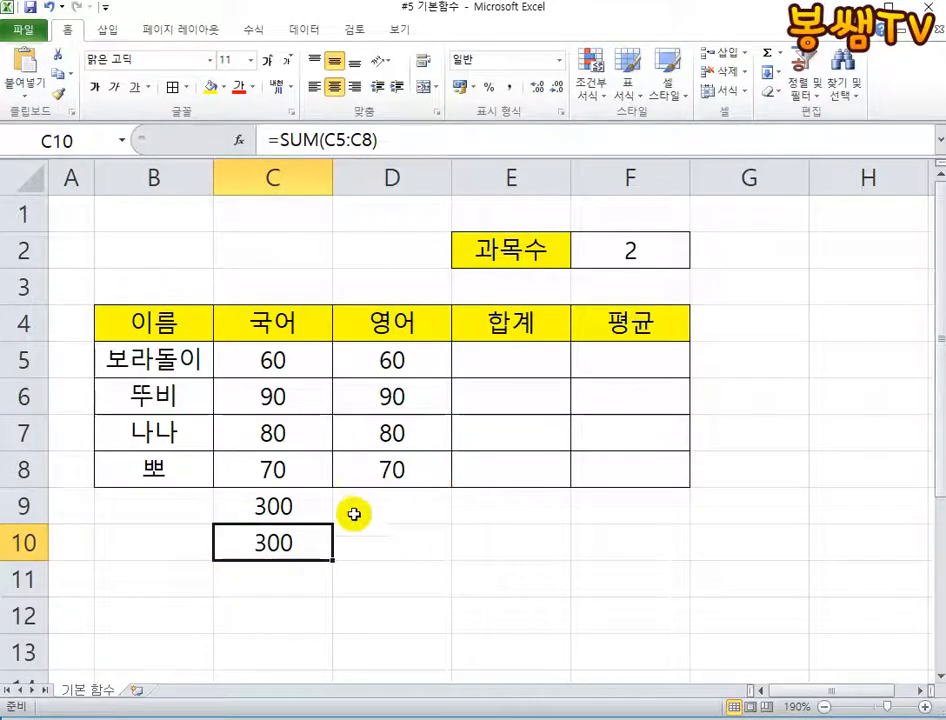
{"action": "key", "text": "alt+Tab"}
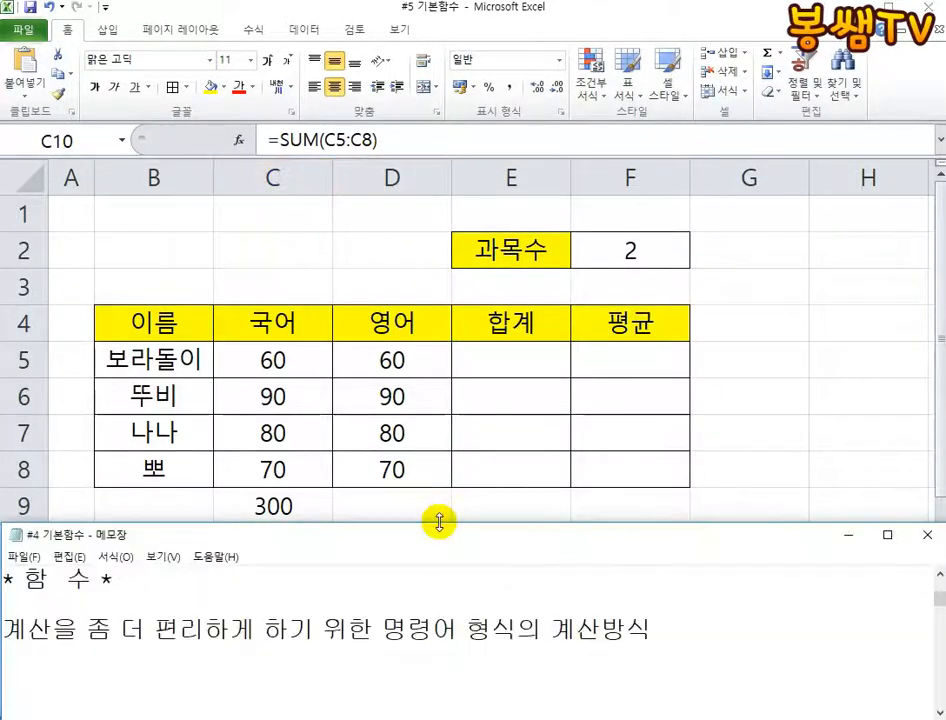
{"action": "left_click_drag", "start_coordinate": [439, 521], "coordinate": [440, 86]}
- Switch to Excel and delete both 국어 totals in cells C9:C10
{"action": "left_click", "coordinate": [490, 15]}
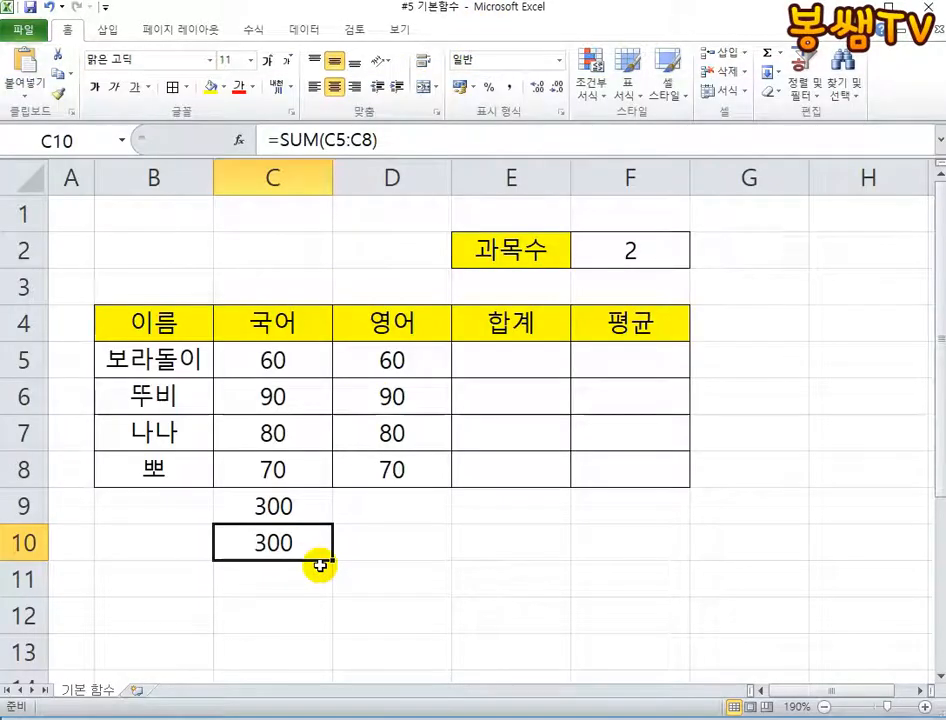
{"action": "left_click_drag", "start_coordinate": [255, 503], "coordinate": [262, 530]}
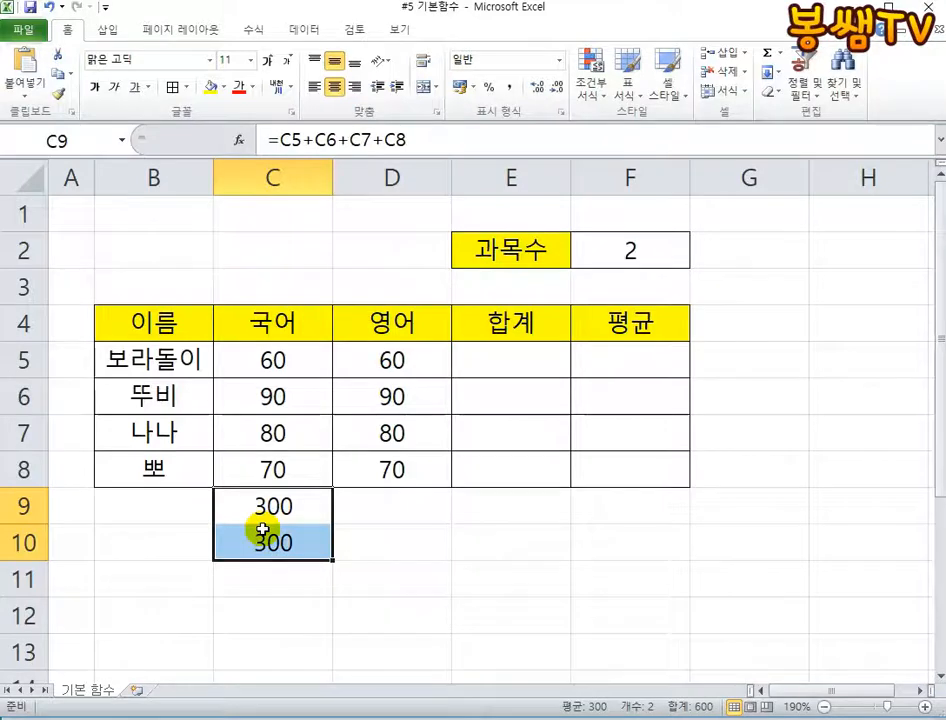
{"action": "key", "text": "Delete"}
- Return to the Notepad notes and delete the example formula =SUM(C5:C8000)
{"action": "key", "text": "alt+Tab"}
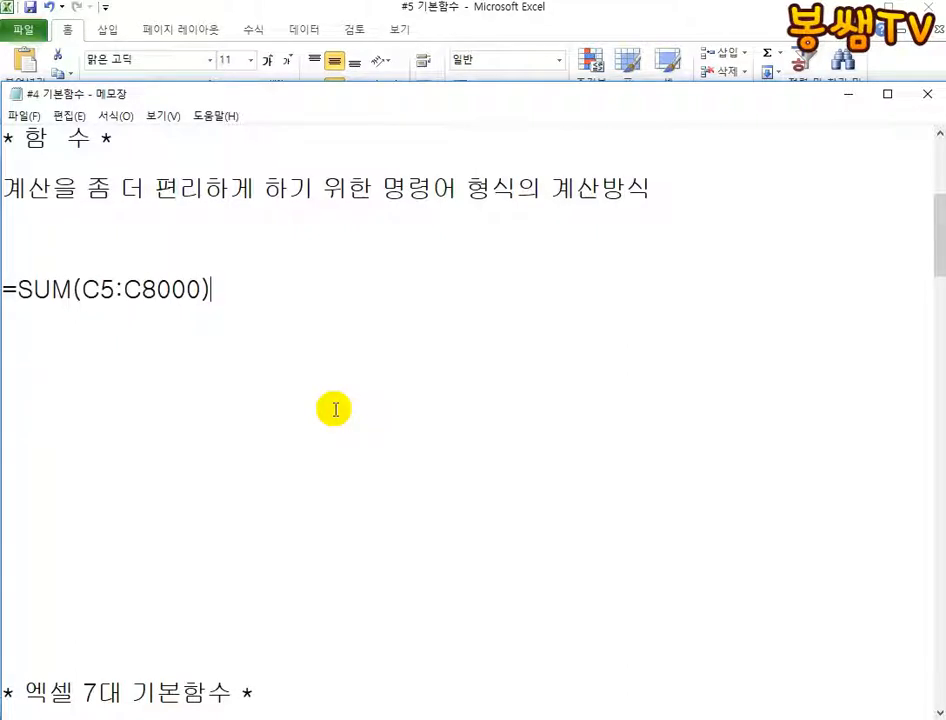
{"action": "left_click_drag", "start_coordinate": [243, 288], "coordinate": [25, 282]}
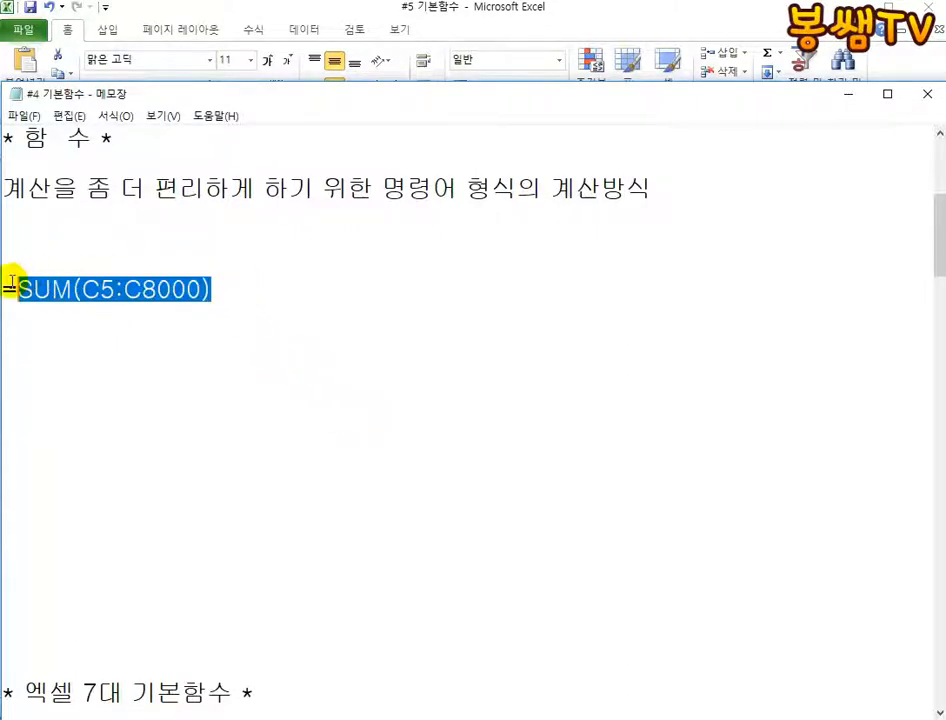
{"action": "key", "text": "BackSpace"}
{"action": "key", "text": "BackSpace"}
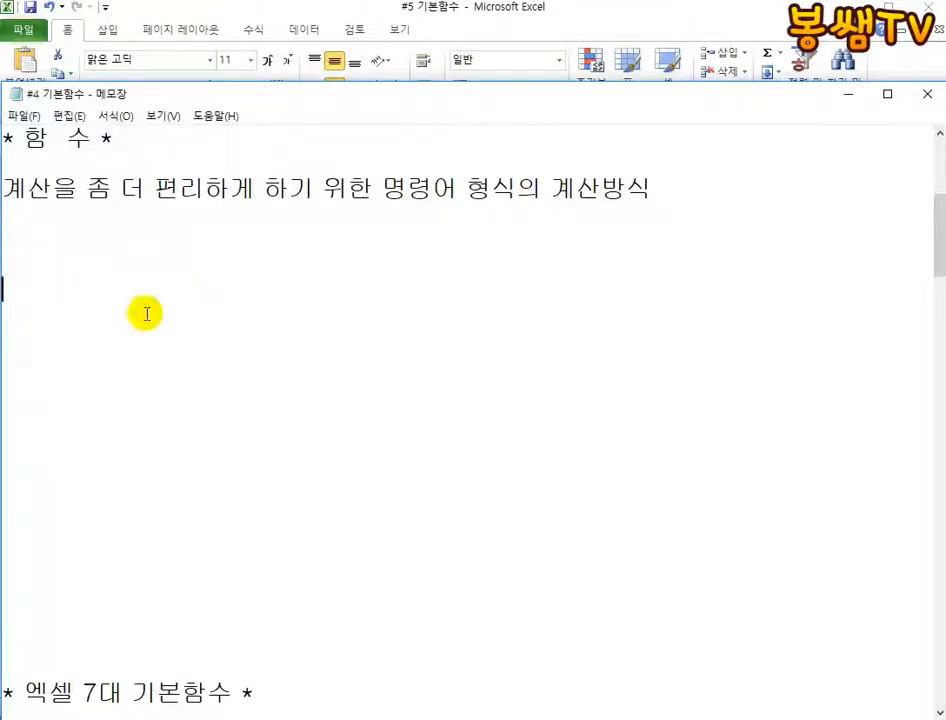
- Examine the SUM and AVERAGE entries, including their range arguments, in the 엑셀 7대 기본함수 section of the notes
{"action": "scroll", "coordinate": [220, 312], "scroll_direction": "down", "scroll_amount": 3}
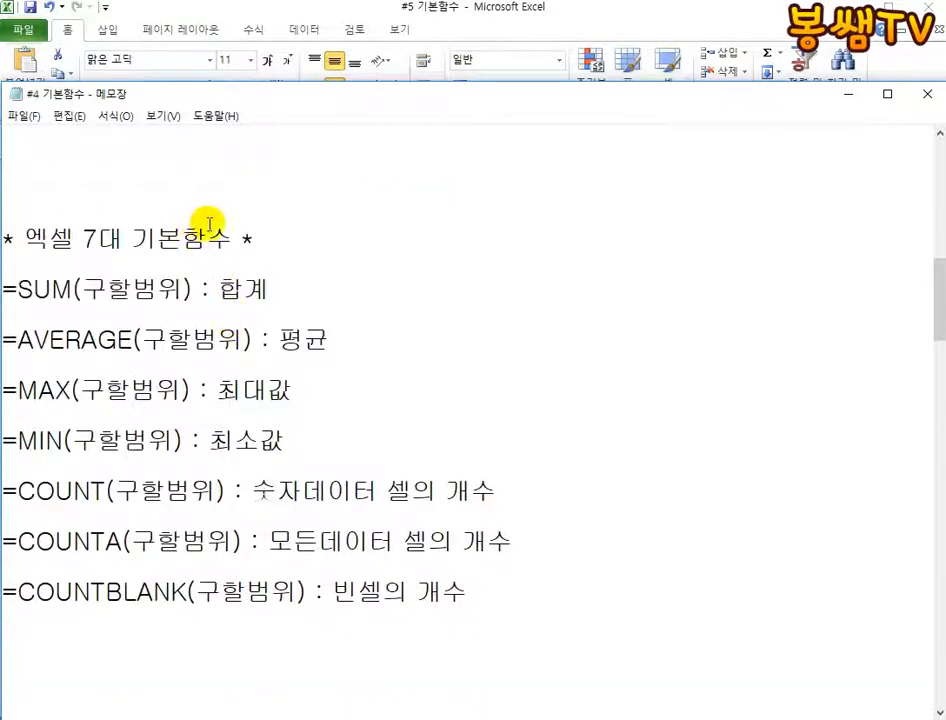
{"action": "scroll", "coordinate": [230, 240], "scroll_direction": "down", "scroll_amount": 1}
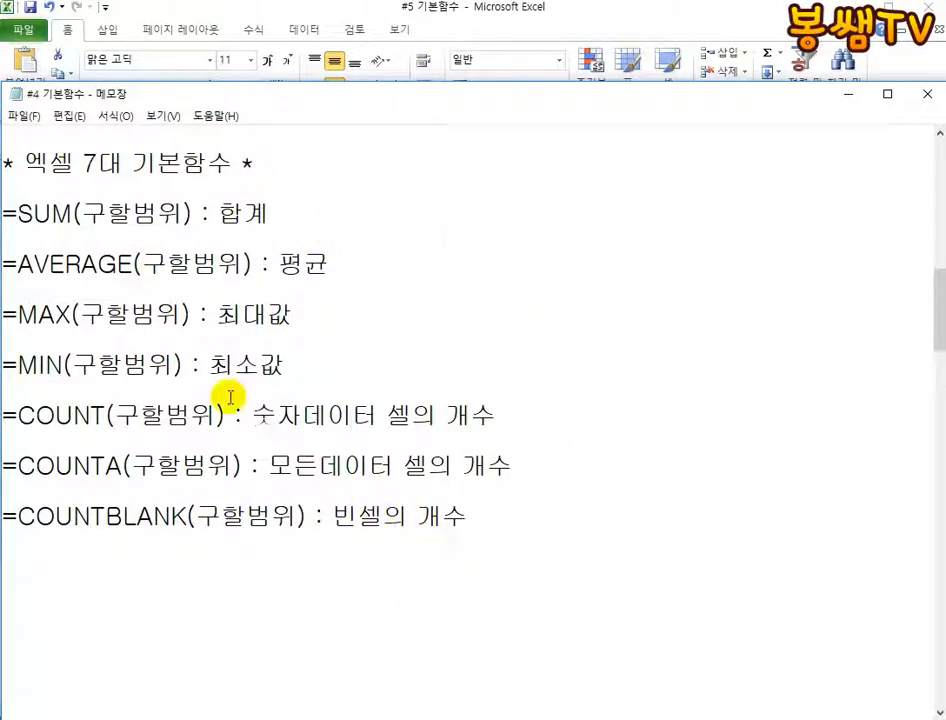
{"action": "left_click_drag", "start_coordinate": [18, 213], "coordinate": [60, 213]}
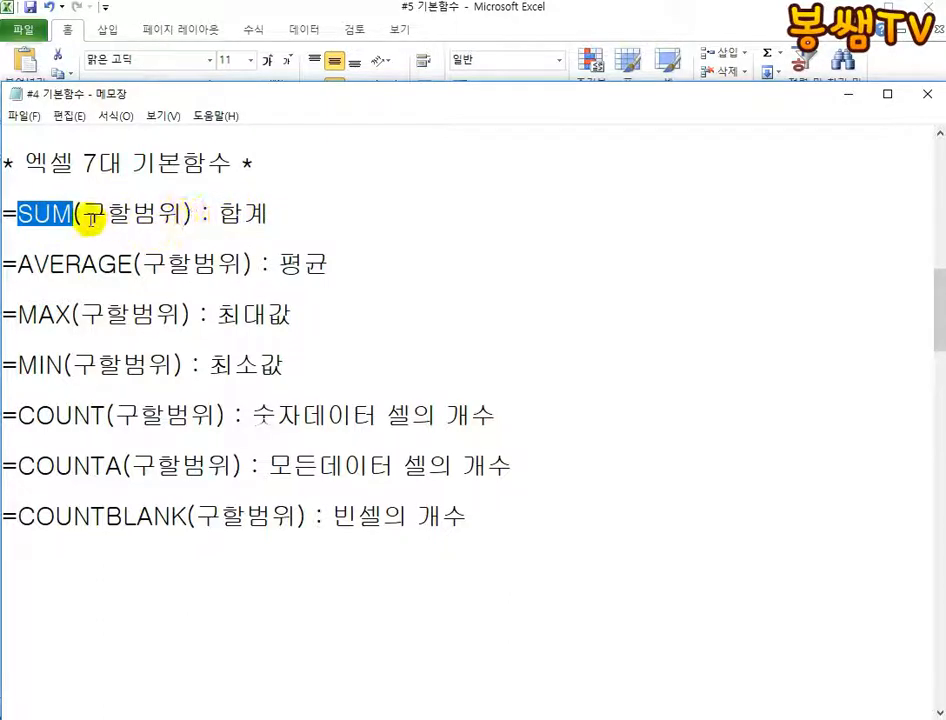
{"action": "left_click_drag", "start_coordinate": [84, 213], "coordinate": [185, 213]}
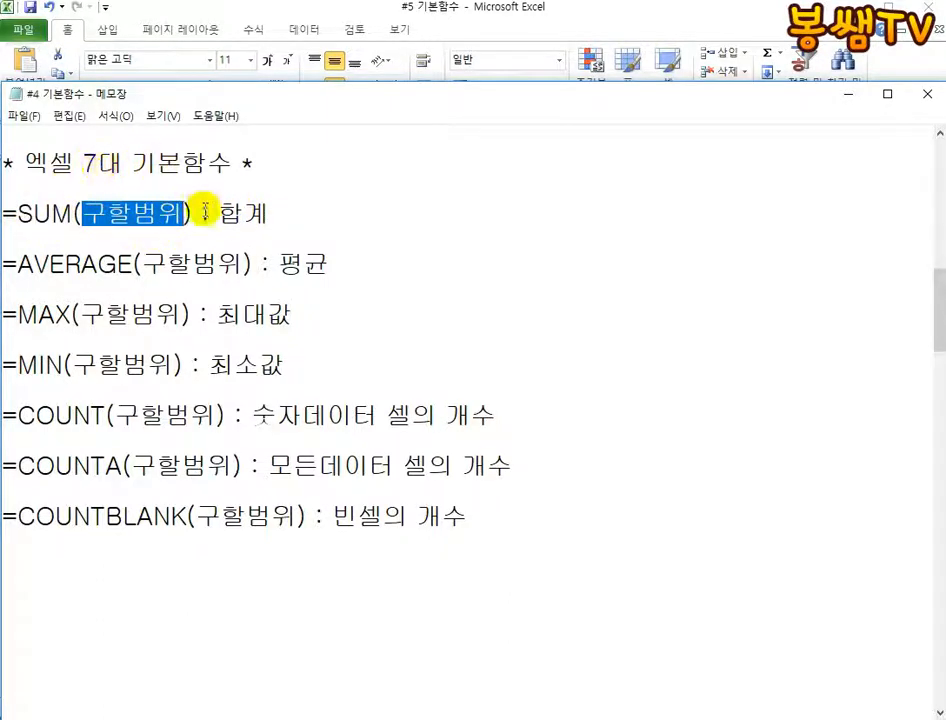
{"action": "left_click_drag", "start_coordinate": [86, 212], "coordinate": [158, 210]}
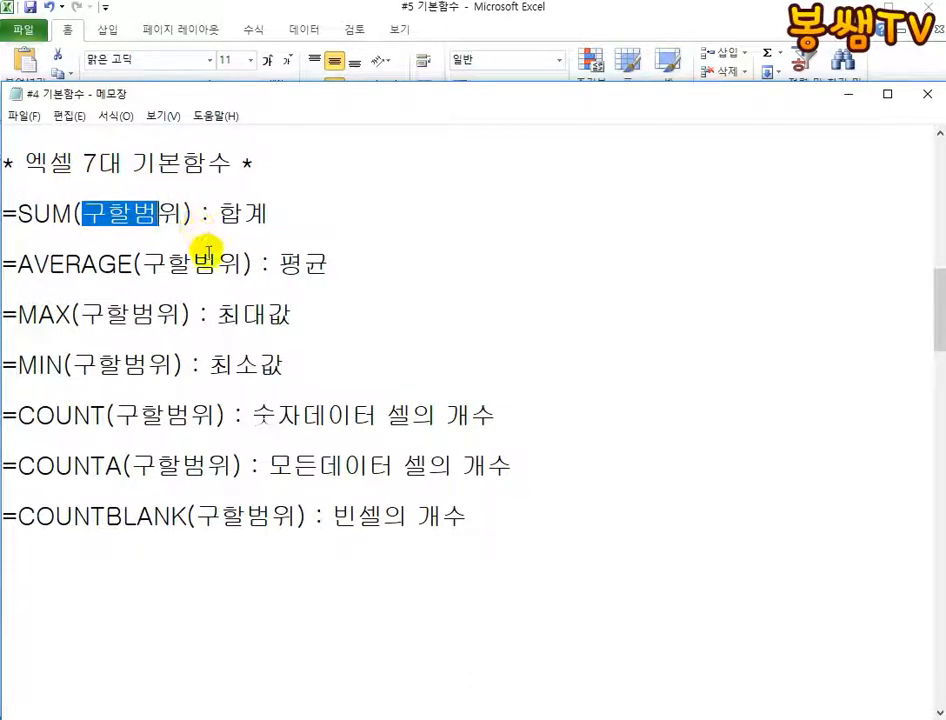
{"action": "left_click_drag", "start_coordinate": [19, 266], "coordinate": [141, 264]}
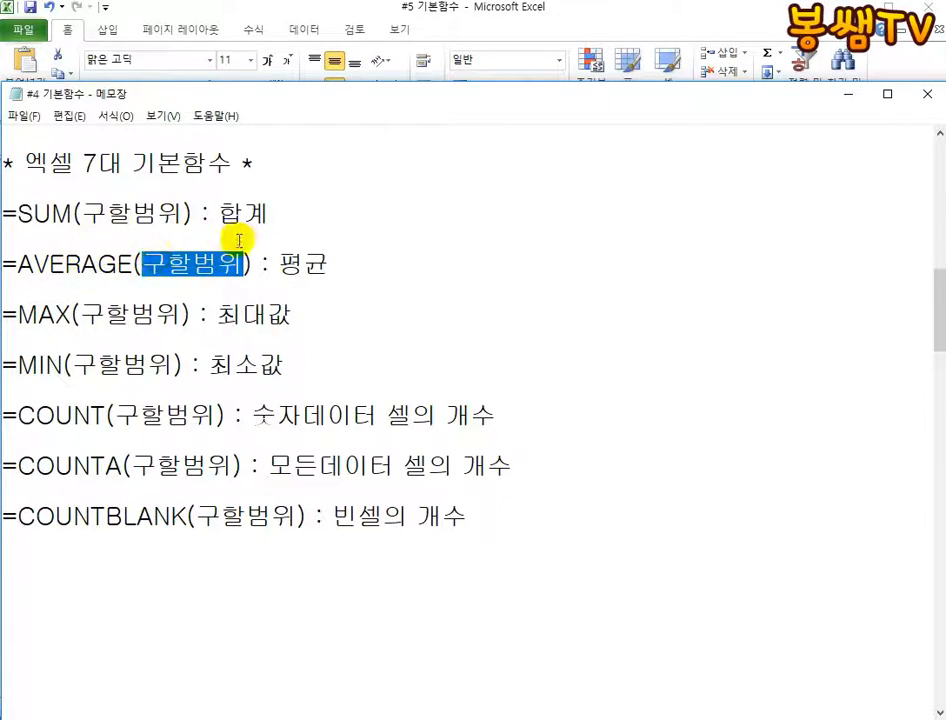
- Handwrite red notes 싹 + and / 인 beside the function list and draw a long line toward the SUM entry
{"action": "left_click", "coordinate": [905, 3]}
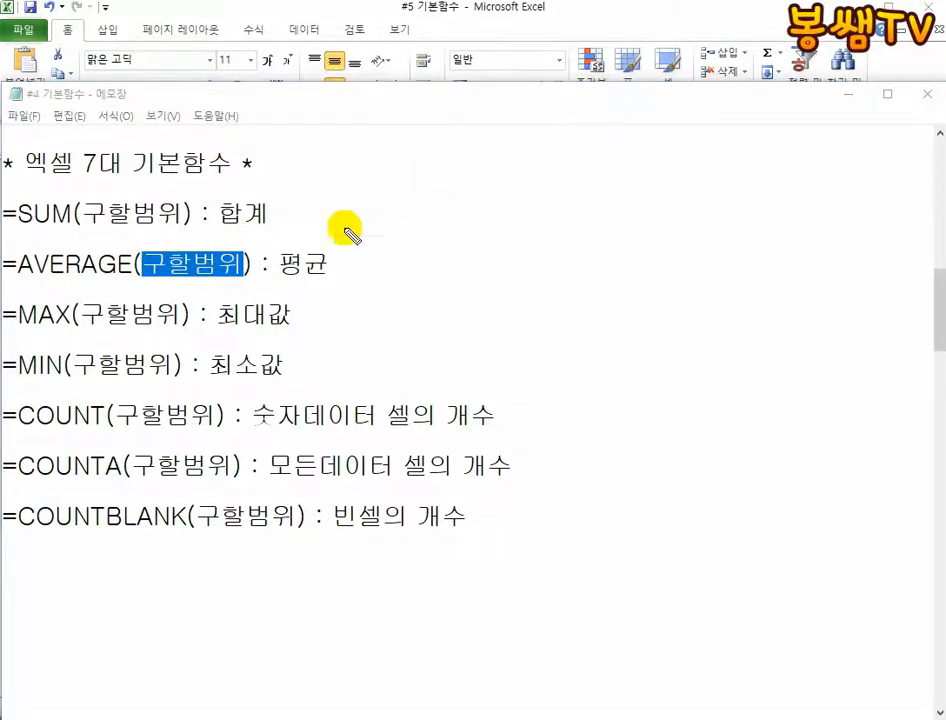
{"action": "mouse_move", "coordinate": [338, 177]}
{"action": "left_mouse_down"}
{"action": "mouse_move", "coordinate": [322, 203]}
{"action": "mouse_move", "coordinate": [372, 212]}
{"action": "mouse_move", "coordinate": [400, 190]}
{"action": "mouse_move", "coordinate": [348, 205]}
{"action": "left_mouse_up"}
{"action": "left_click_drag", "start_coordinate": [354, 190], "coordinate": [385, 236]}
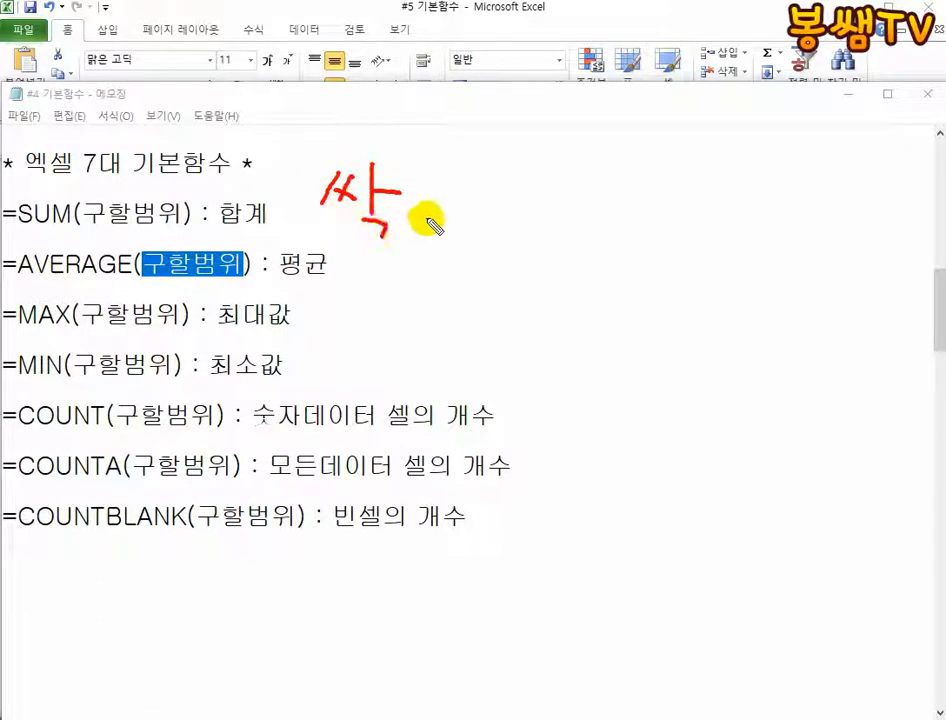
{"action": "mouse_move", "coordinate": [440, 213]}
{"action": "left_mouse_down"}
{"action": "mouse_move", "coordinate": [490, 210]}
{"action": "mouse_move", "coordinate": [468, 240]}
{"action": "left_mouse_up"}
{"action": "left_click_drag", "start_coordinate": [661, 194], "coordinate": [567, 296]}
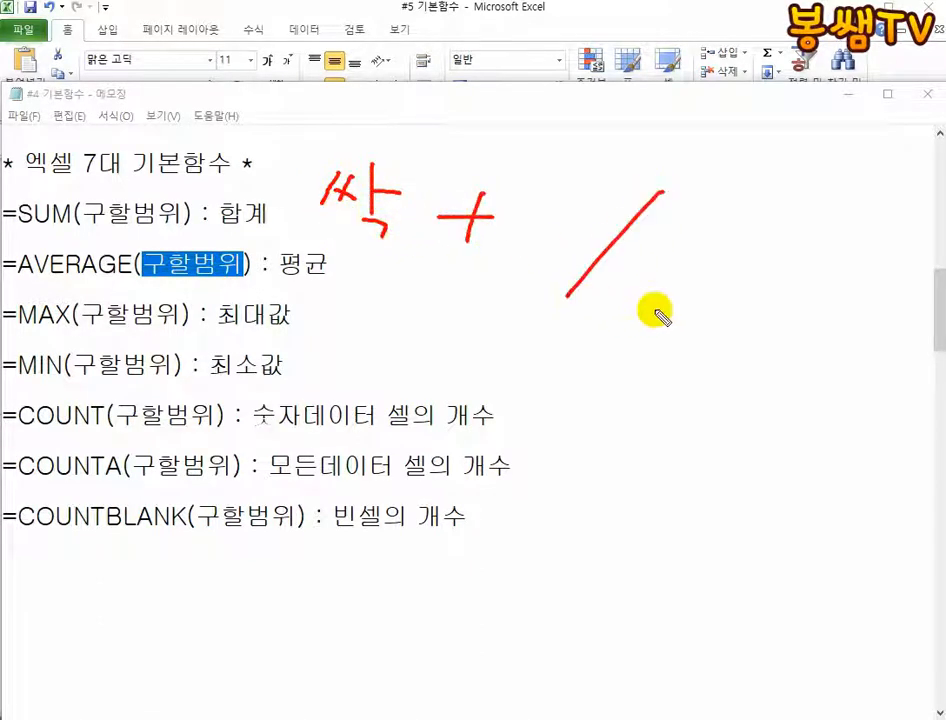
{"action": "mouse_move", "coordinate": [665, 266]}
{"action": "left_mouse_down"}
{"action": "mouse_move", "coordinate": [682, 262]}
{"action": "mouse_move", "coordinate": [742, 316]}
{"action": "left_mouse_up"}
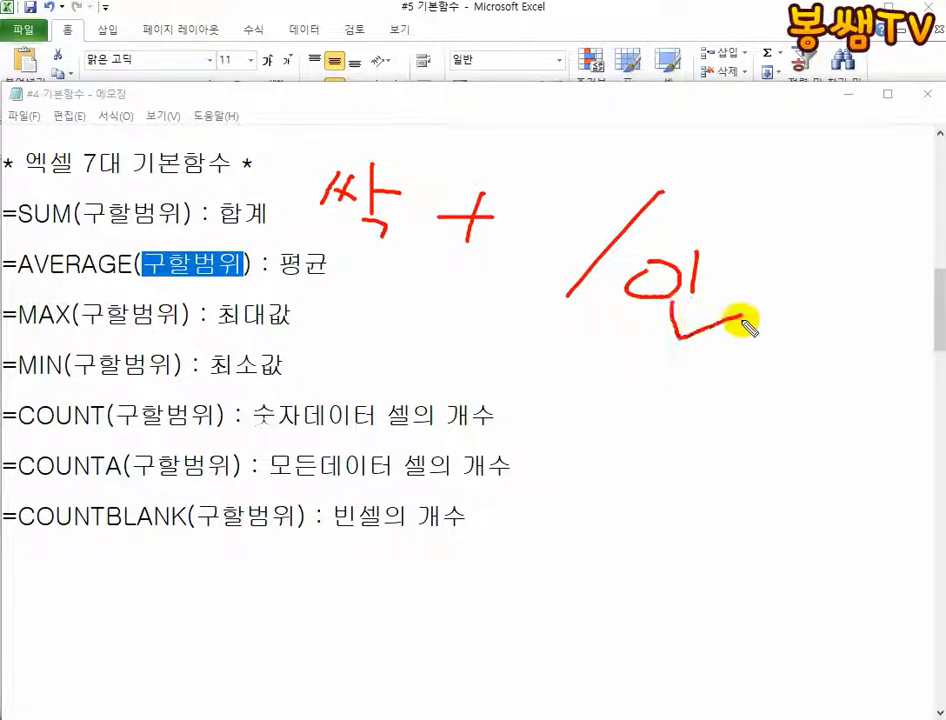
{"action": "left_click_drag", "start_coordinate": [772, 377], "coordinate": [187, 208]}
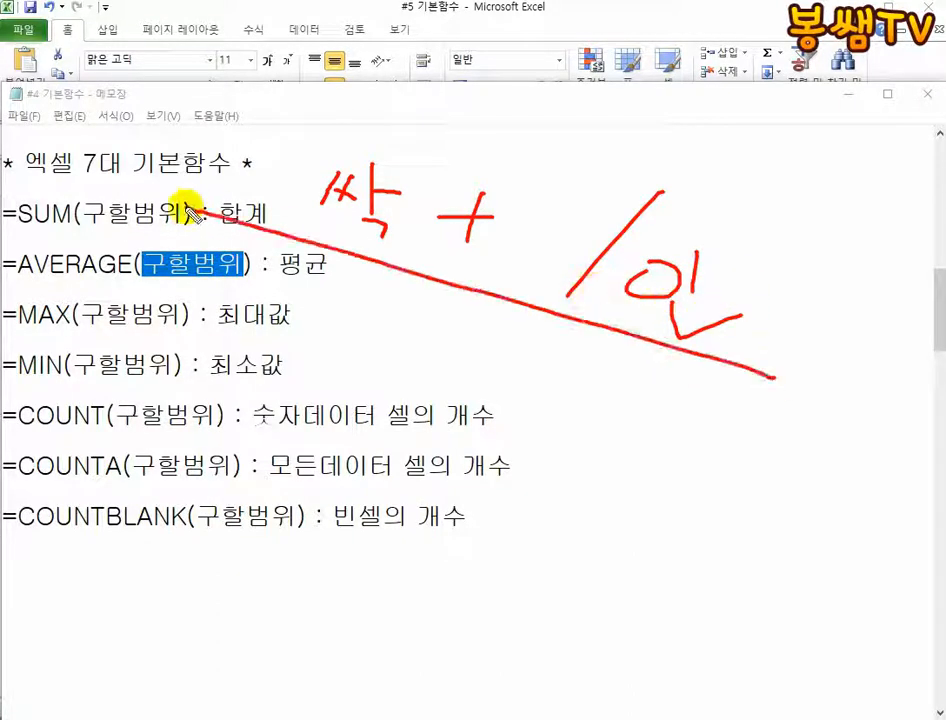
- Underline and box AVERAGE in red, handwrite numbers around its range argument, and clear all the drawings
{"action": "left_click_drag", "start_coordinate": [128, 270], "coordinate": [18, 273]}
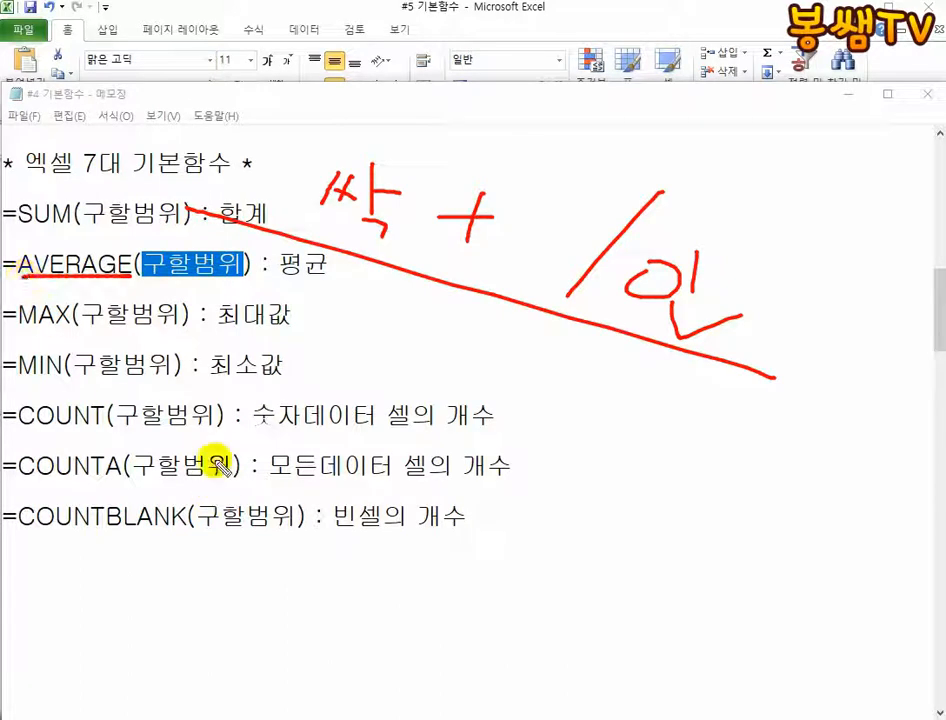
{"action": "mouse_move", "coordinate": [170, 280]}
{"action": "left_mouse_down"}
{"action": "mouse_move", "coordinate": [152, 270]}
{"action": "mouse_move", "coordinate": [215, 262]}
{"action": "mouse_move", "coordinate": [203, 285]}
{"action": "left_mouse_up"}
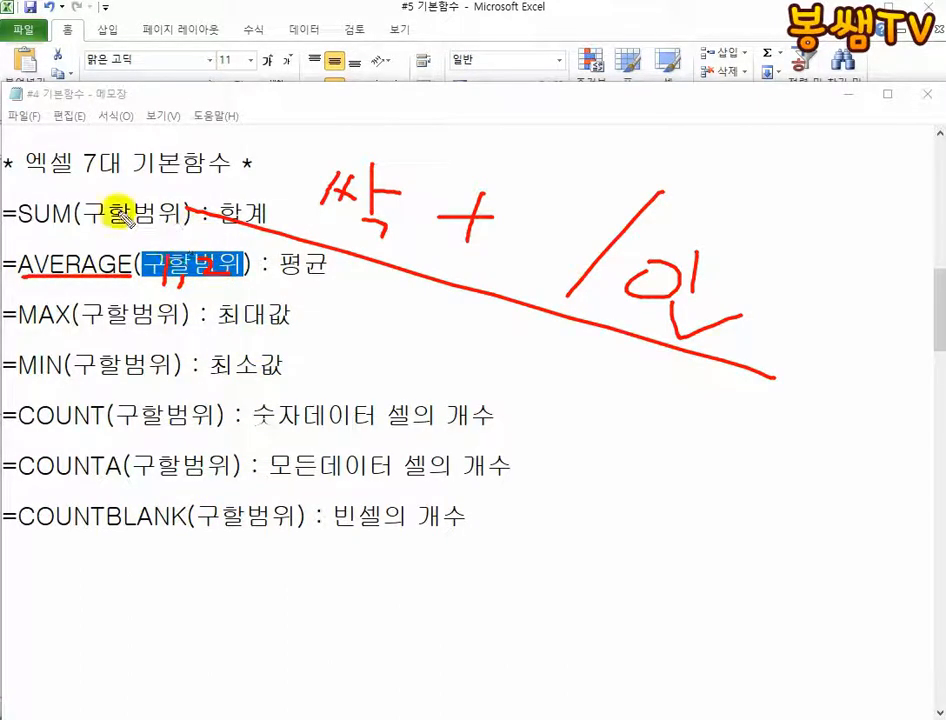
{"action": "left_click_drag", "start_coordinate": [230, 290], "coordinate": [297, 312]}
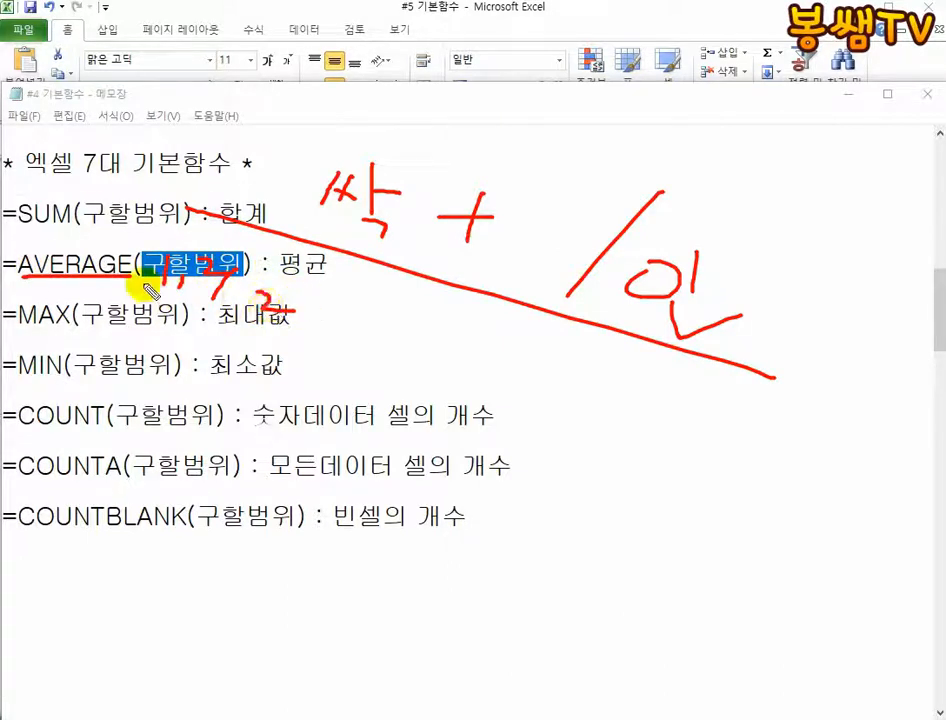
{"action": "left_click_drag", "start_coordinate": [145, 265], "coordinate": [44, 240]}
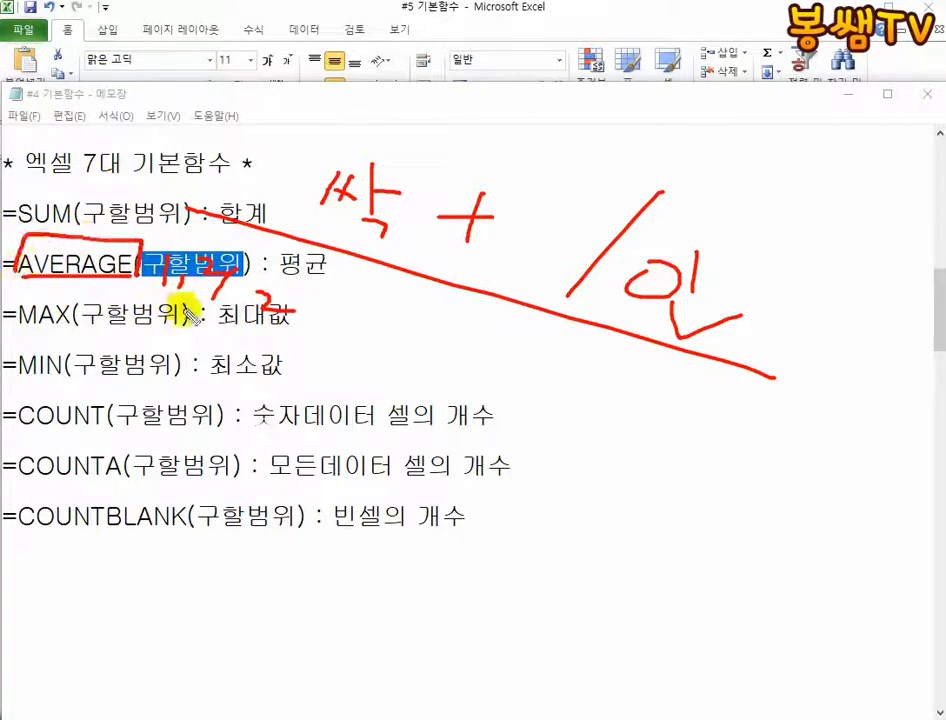
{"action": "key", "text": "Escape"}
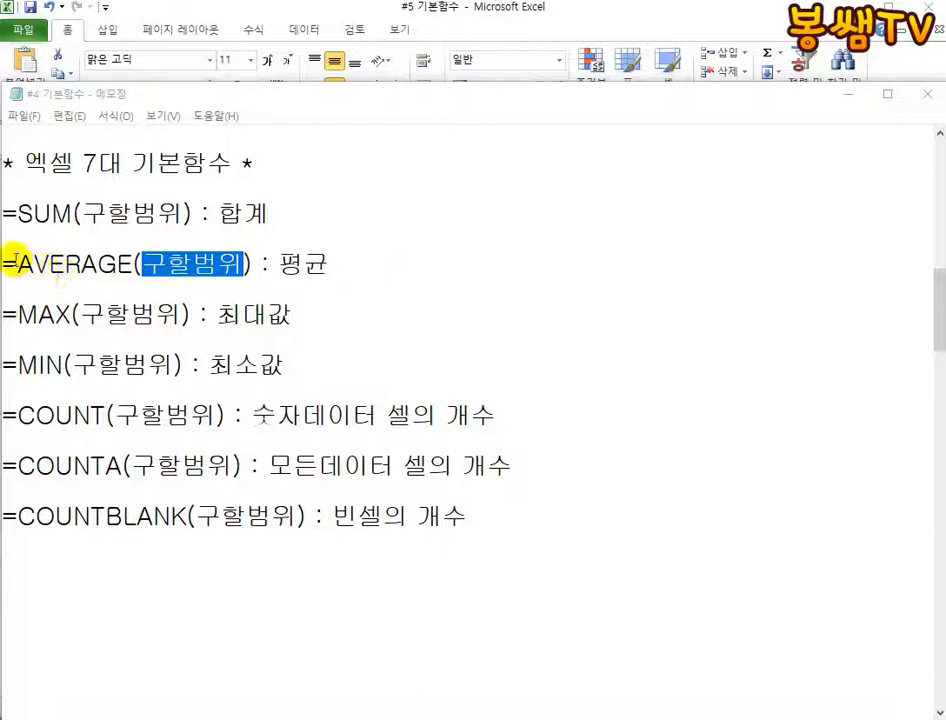
- Review the AVERAGE entry again and examine the MAX entry in the function list
{"action": "left_click_drag", "start_coordinate": [16, 264], "coordinate": [263, 268]}
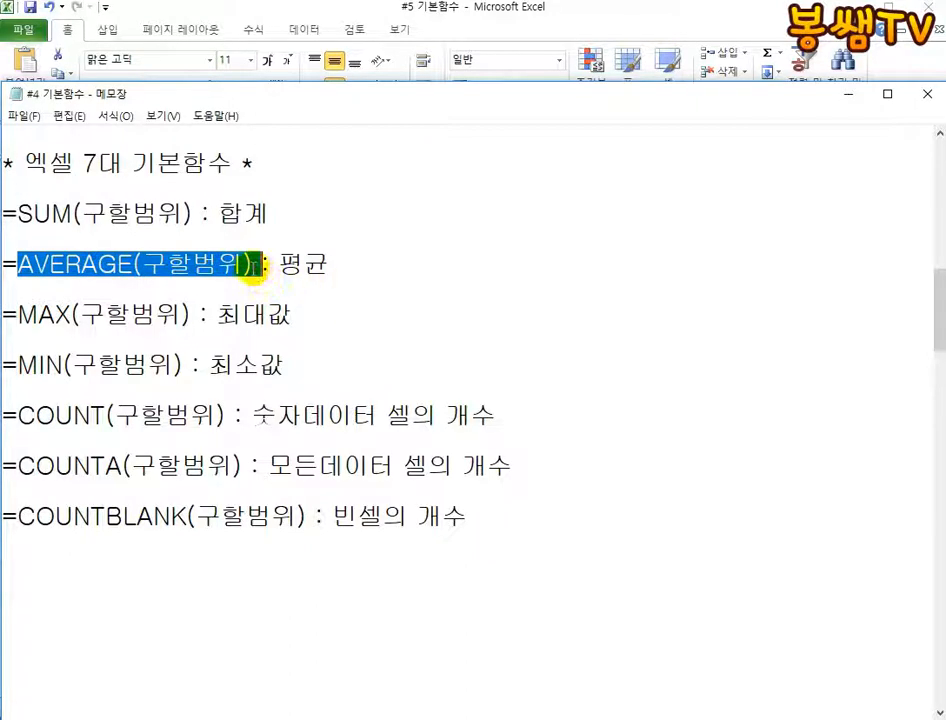
{"action": "left_click_drag", "start_coordinate": [254, 264], "coordinate": [8, 264]}
{"action": "left_click", "coordinate": [369, 263]}
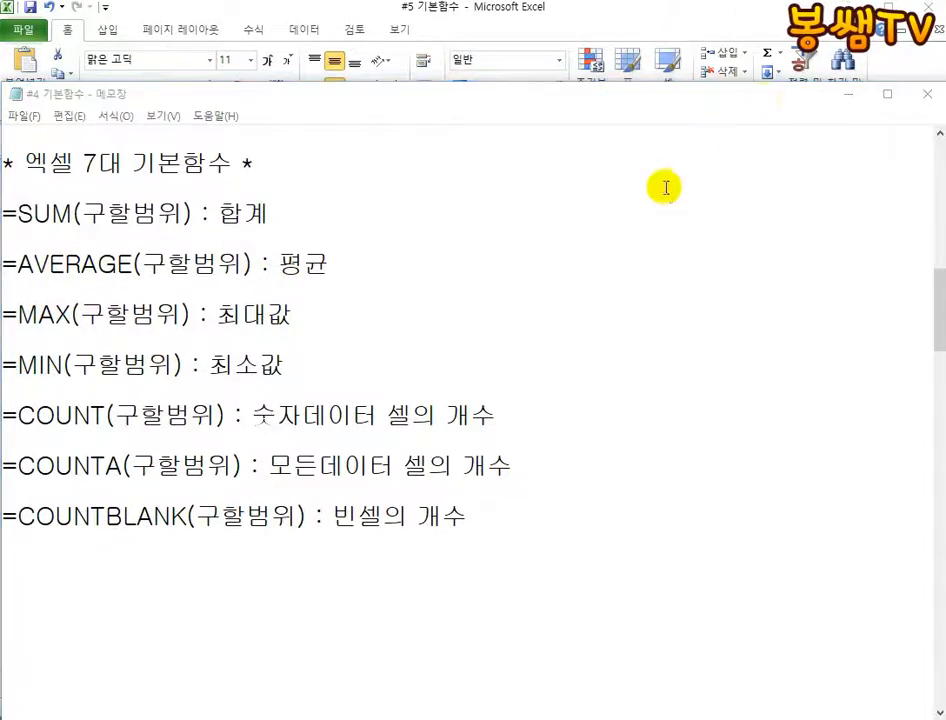
{"action": "left_click", "coordinate": [259, 365]}
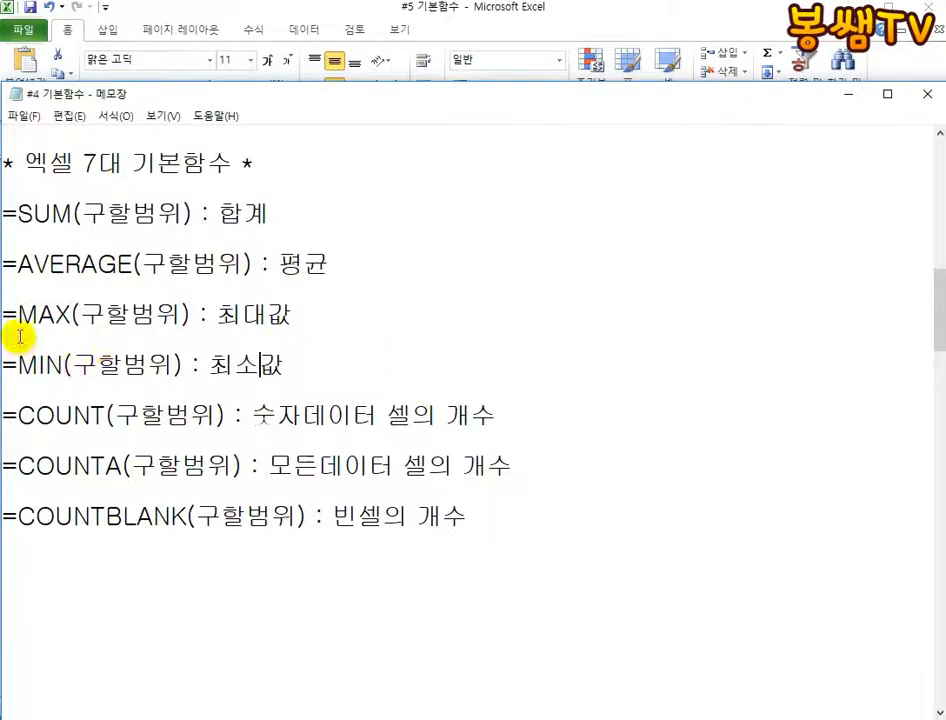
{"action": "left_click_drag", "start_coordinate": [24, 318], "coordinate": [77, 320]}
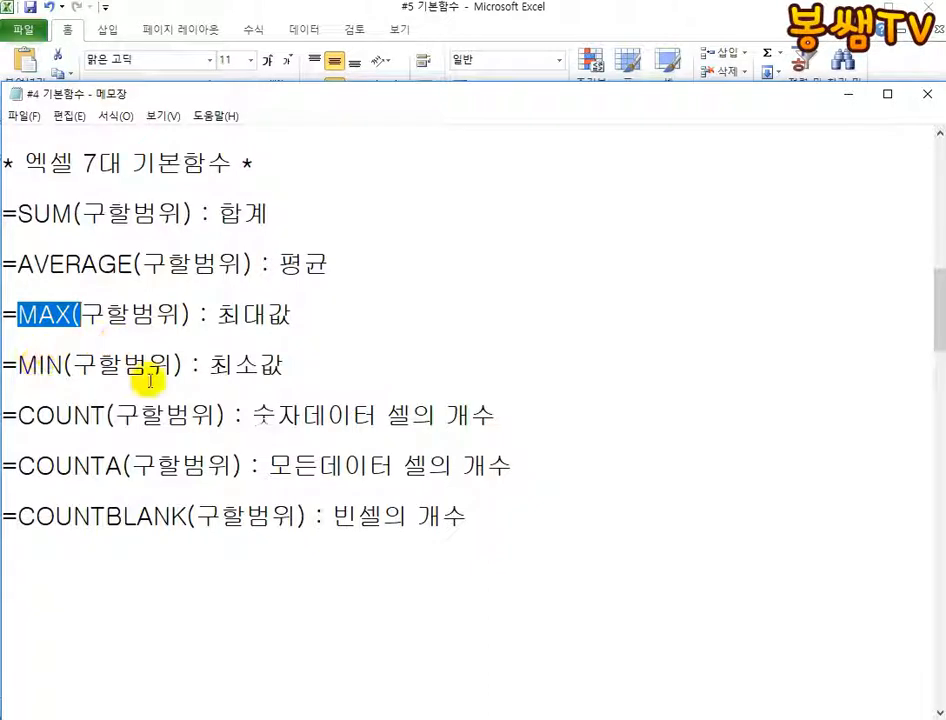
- Compare the COUNT and COUNTA entries in the function list, noting the extra A and what each function counts
{"action": "left_click_drag", "start_coordinate": [17, 414], "coordinate": [198, 414]}
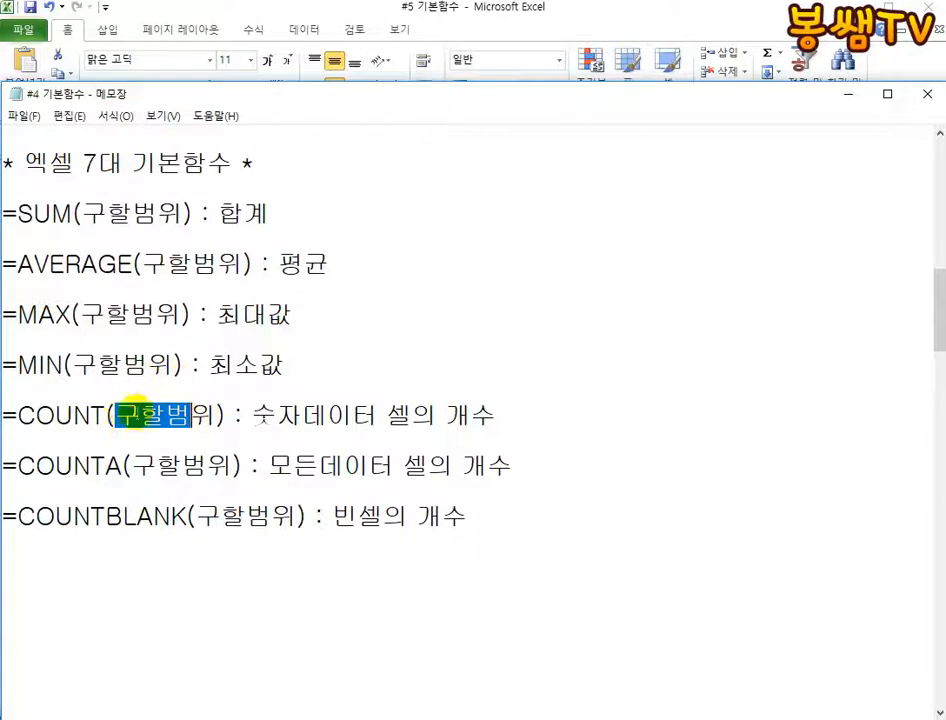
{"action": "left_click_drag", "start_coordinate": [18, 467], "coordinate": [106, 467]}
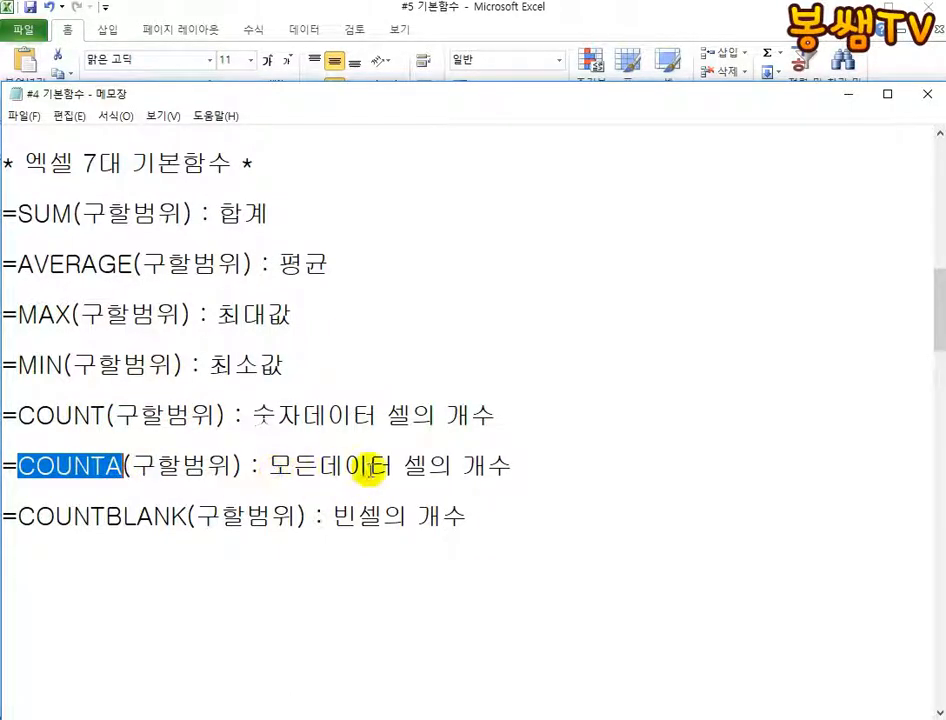
{"action": "left_click_drag", "start_coordinate": [106, 414], "coordinate": [38, 412]}
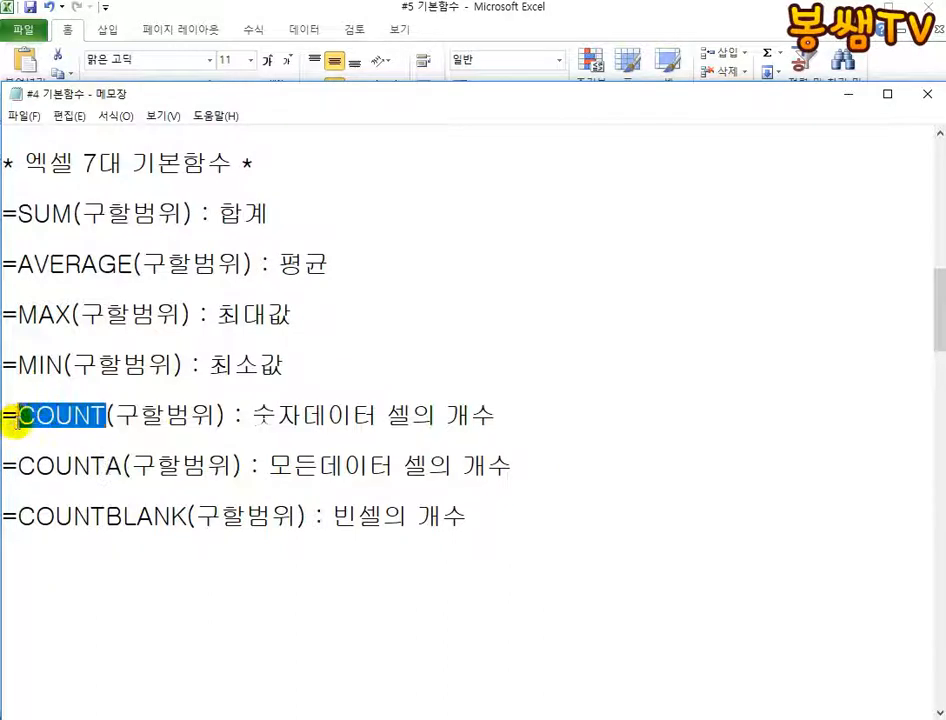
{"action": "left_click", "coordinate": [18, 465]}
{"action": "left_click_drag", "start_coordinate": [18, 465], "coordinate": [124, 463]}
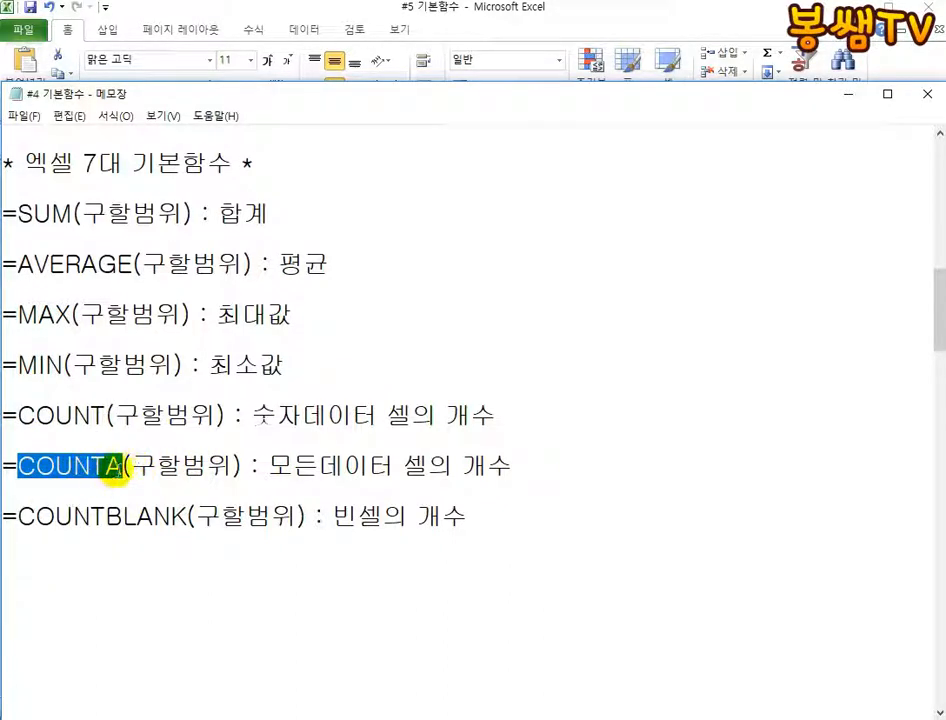
{"action": "left_click", "coordinate": [107, 465]}
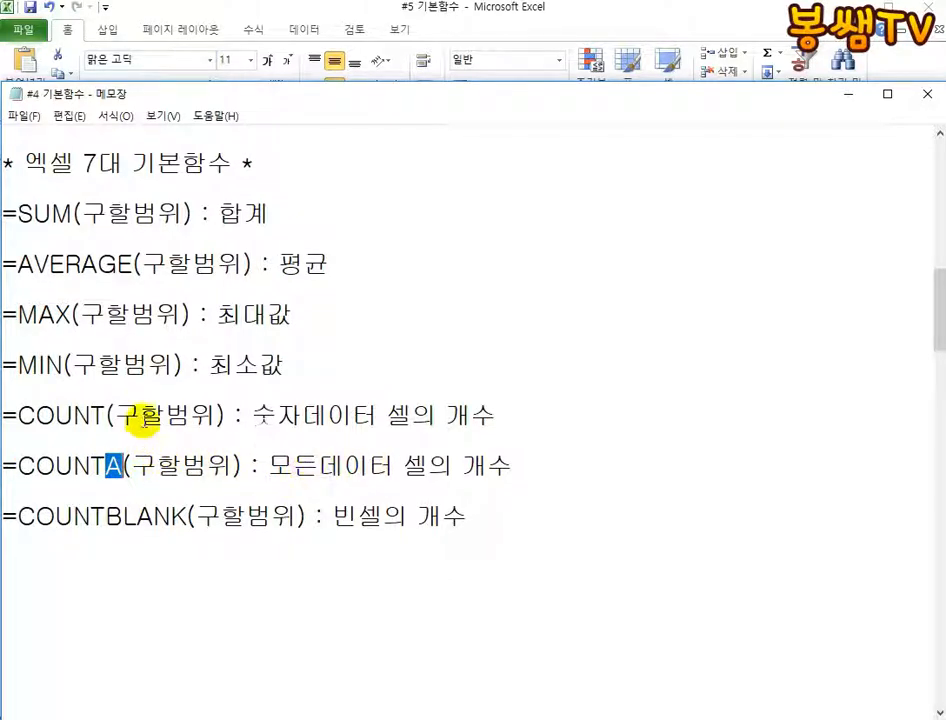
{"action": "left_click_drag", "start_coordinate": [140, 416], "coordinate": [50, 416]}
{"action": "left_click_drag", "start_coordinate": [242, 465], "coordinate": [36, 465]}
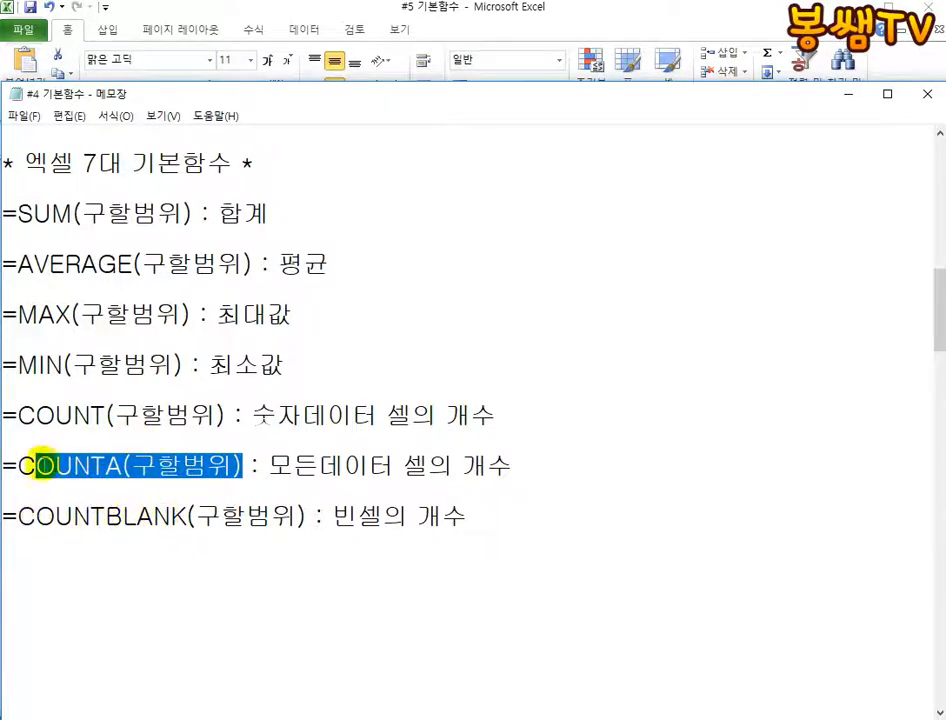
- Examine the COUNTBLANK entry in the function list, noting its name, range argument and description
{"action": "left_click_drag", "start_coordinate": [19, 518], "coordinate": [186, 513]}
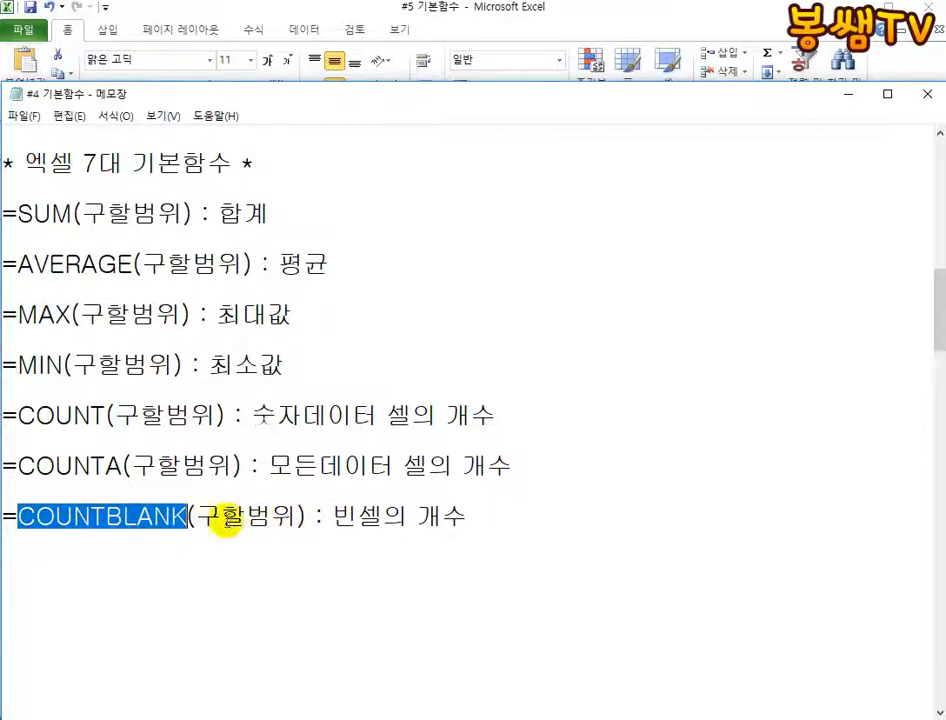
{"action": "left_click_drag", "start_coordinate": [196, 517], "coordinate": [273, 518]}
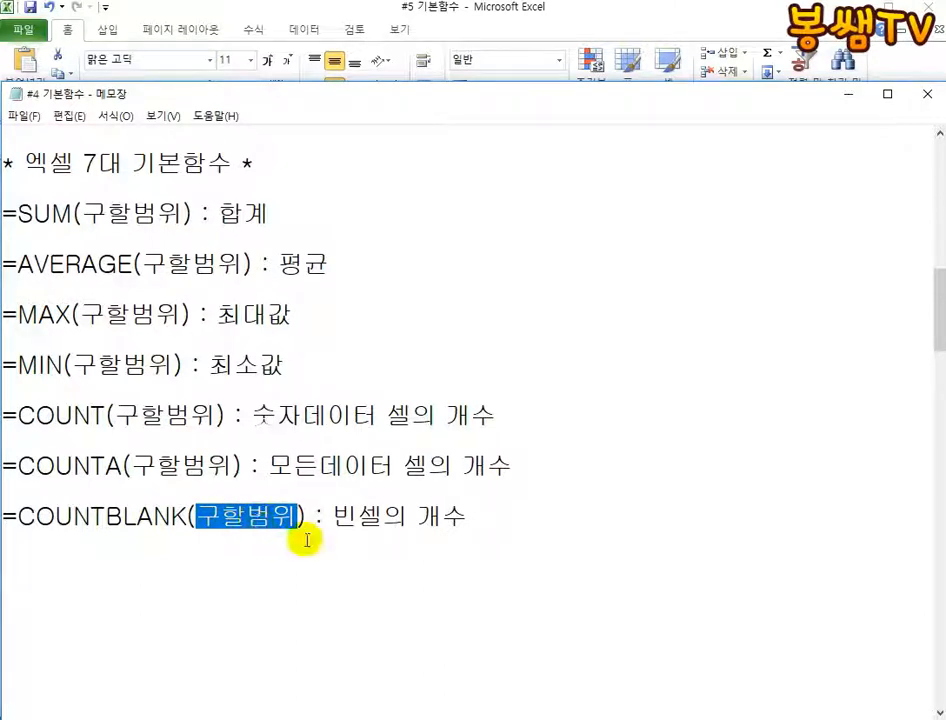
{"action": "left_click_drag", "start_coordinate": [417, 517], "coordinate": [40, 515]}
{"action": "left_click", "coordinate": [359, 515]}
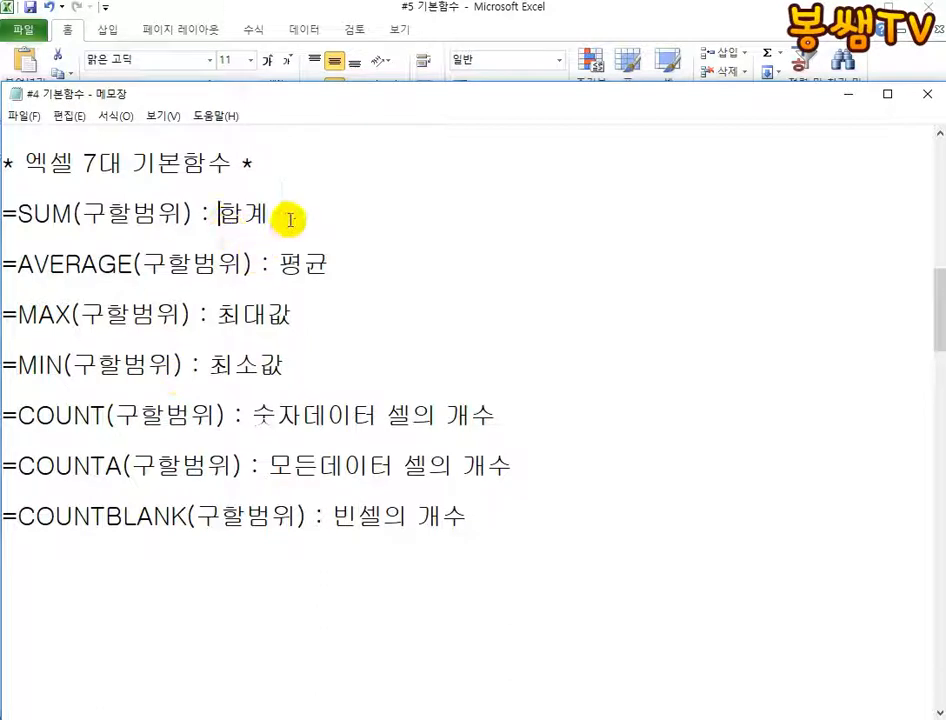
- Review all the function entries from SUM to COUNTBLANK, comparing the names and range arguments of the three COUNT functions
{"action": "left_click_drag", "start_coordinate": [287, 213], "coordinate": [2, 213]}
{"action": "left_click_drag", "start_coordinate": [369, 263], "coordinate": [36, 264]}
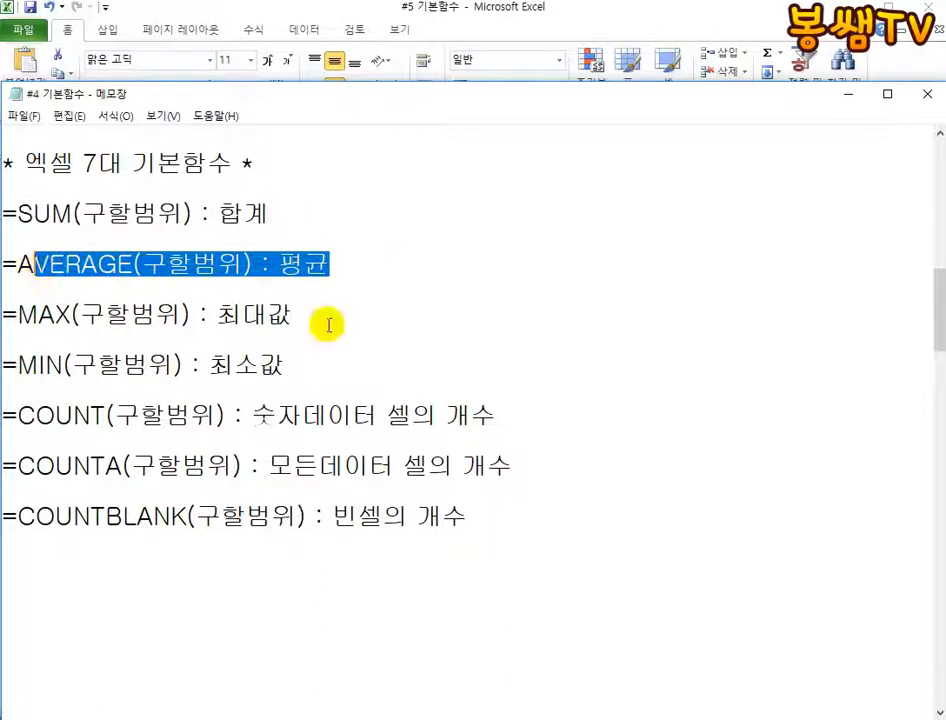
{"action": "left_click_drag", "start_coordinate": [327, 318], "coordinate": [2, 316]}
{"action": "left_click_drag", "start_coordinate": [306, 360], "coordinate": [2, 364]}
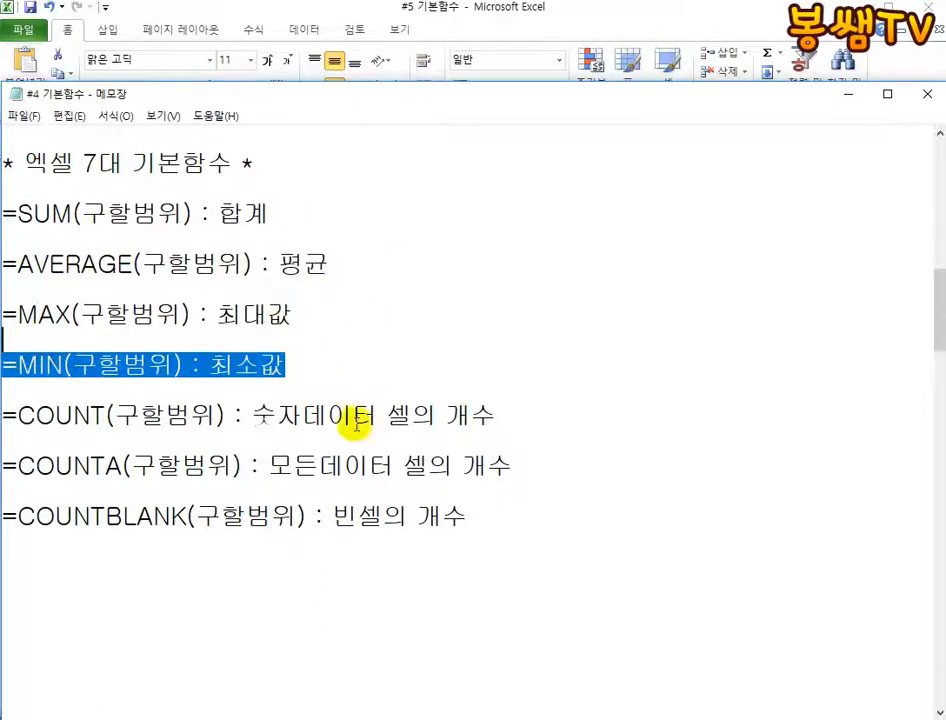
{"action": "left_click", "coordinate": [358, 447]}
{"action": "left_click_drag", "start_coordinate": [52, 415], "coordinate": [186, 413]}
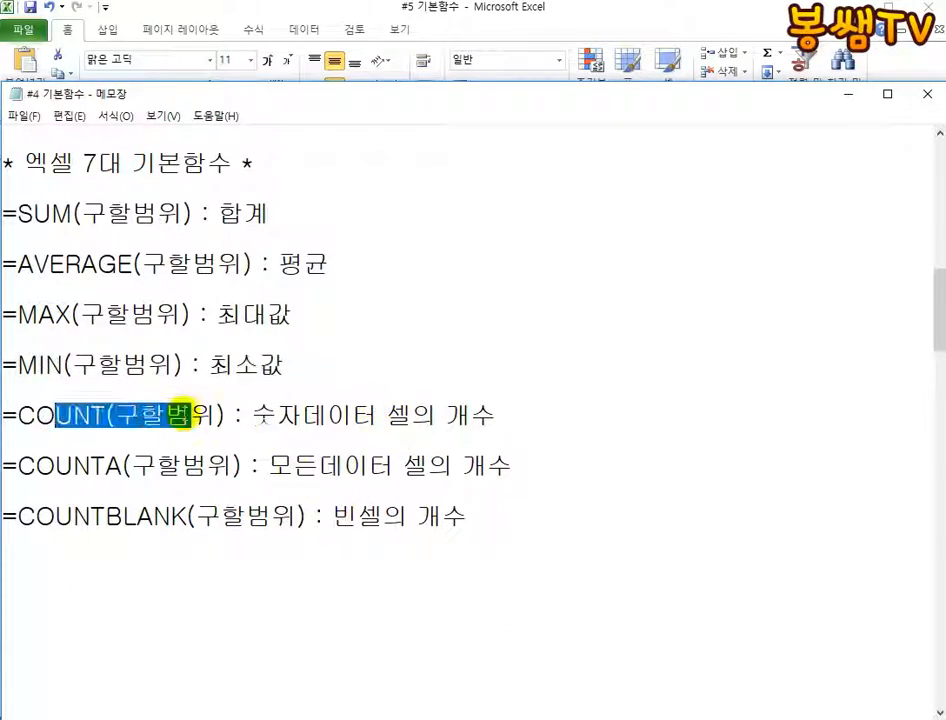
{"action": "left_click", "coordinate": [77, 515]}
{"action": "left_click_drag", "start_coordinate": [79, 513], "coordinate": [236, 530]}
{"action": "left_click_drag", "start_coordinate": [117, 413], "coordinate": [228, 417]}
{"action": "left_click_drag", "start_coordinate": [92, 465], "coordinate": [251, 467]}
{"action": "left_click_drag", "start_coordinate": [124, 515], "coordinate": [298, 515]}
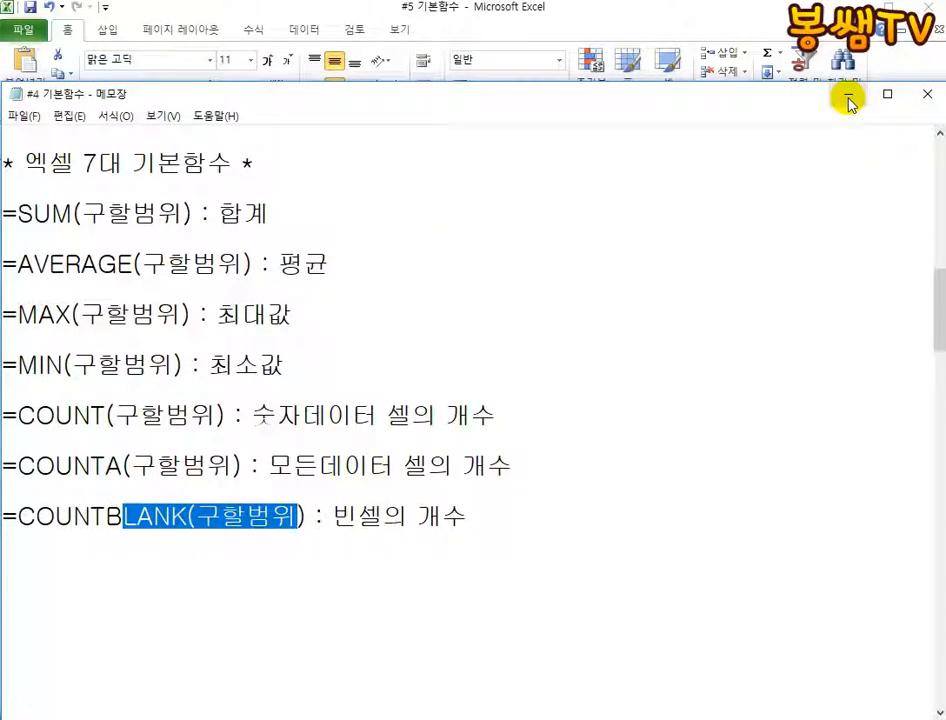
- Arrange the Notepad function list below a shortened Excel window so the COUNT entries and the worksheet are both visible
{"action": "left_click_drag", "start_coordinate": [775, 93], "coordinate": [710, 578]}
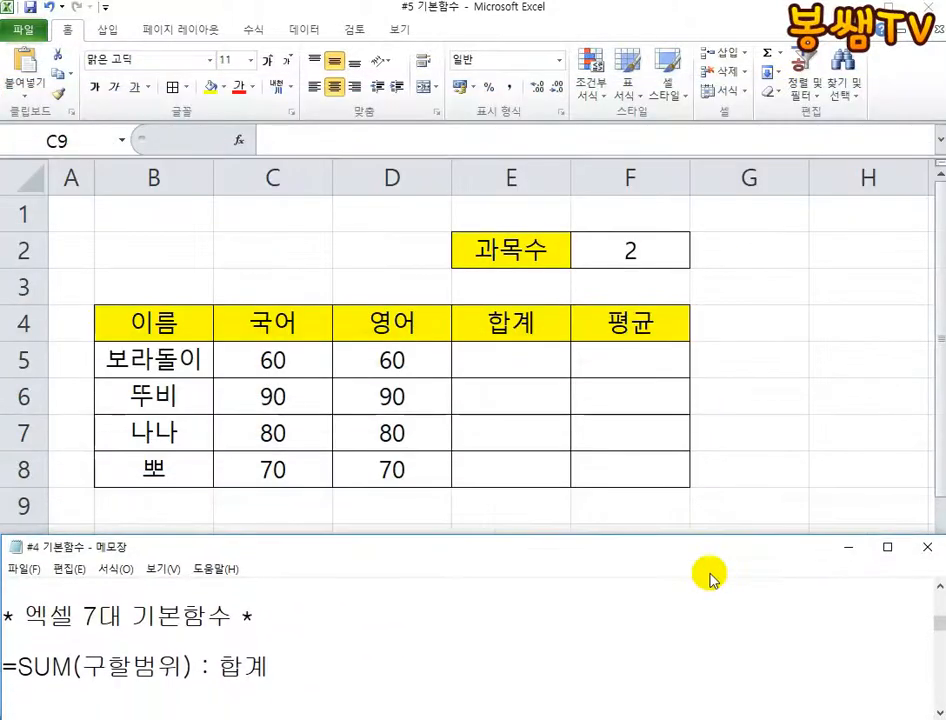
{"action": "scroll", "coordinate": [710, 578], "scroll_direction": "down", "scroll_amount": 2}
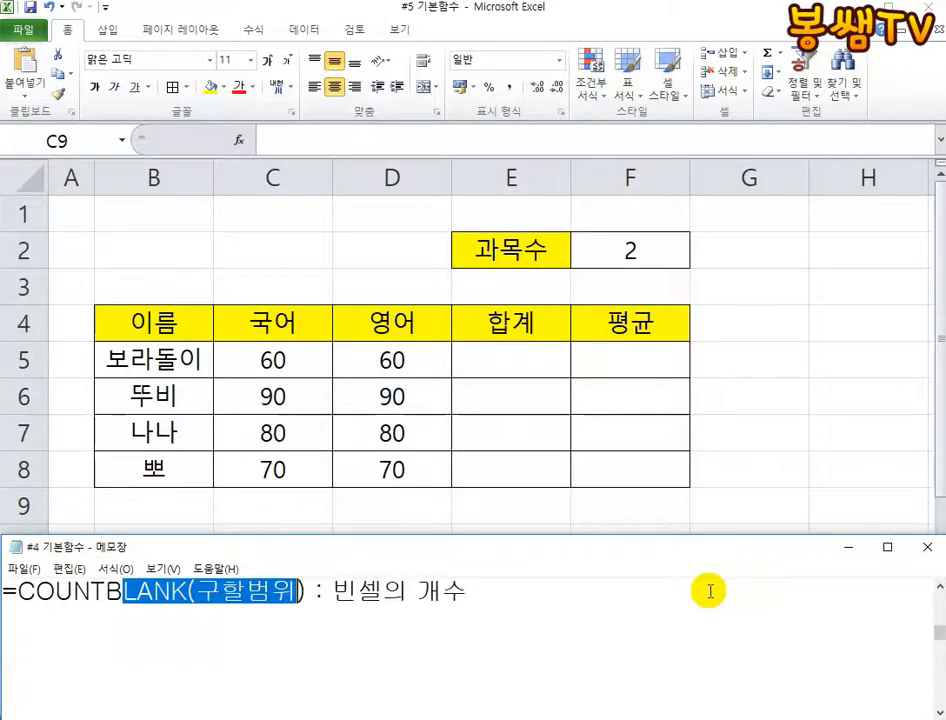
{"action": "left_click", "coordinate": [940, 589]}
{"action": "left_click", "coordinate": [629, 449]}
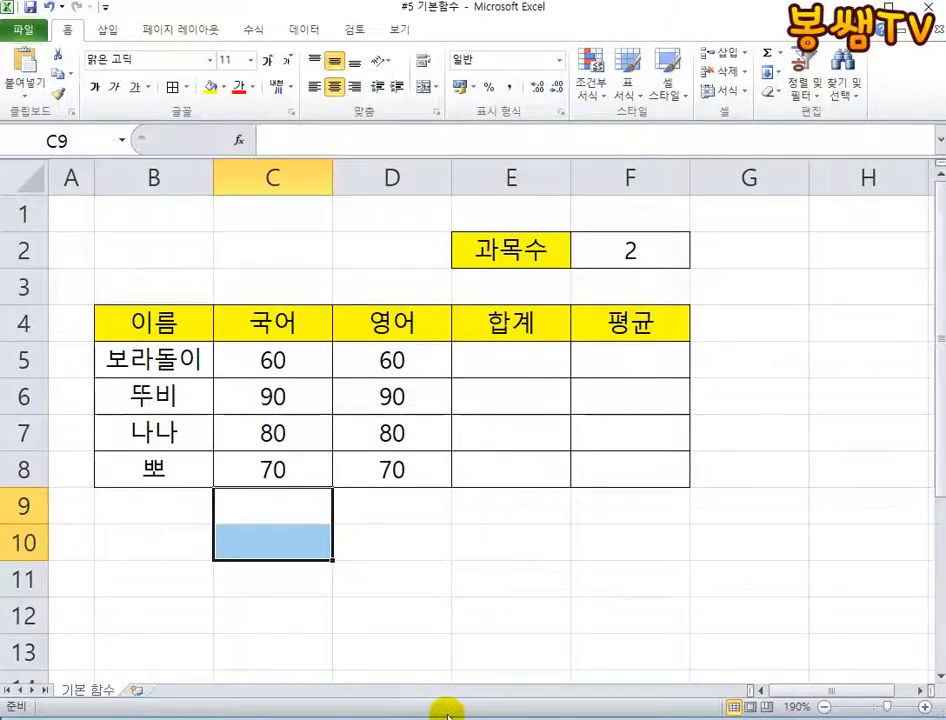
{"action": "left_click_drag", "start_coordinate": [447, 713], "coordinate": [446, 565]}
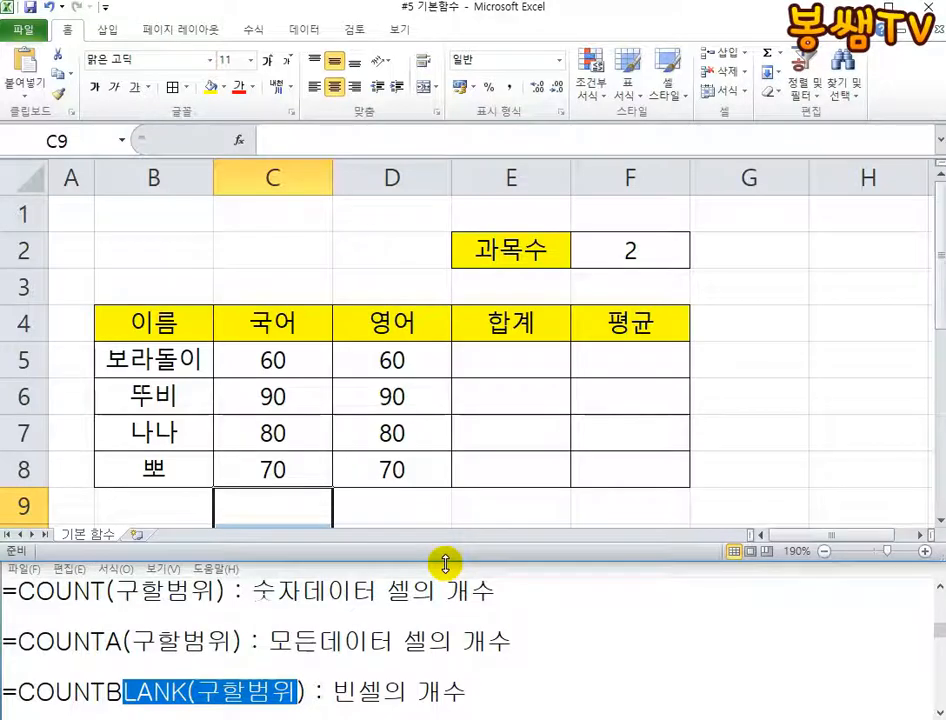
- Select empty cell C11 below the score table and collapse the ribbon in Excel
{"action": "left_click", "coordinate": [461, 493]}
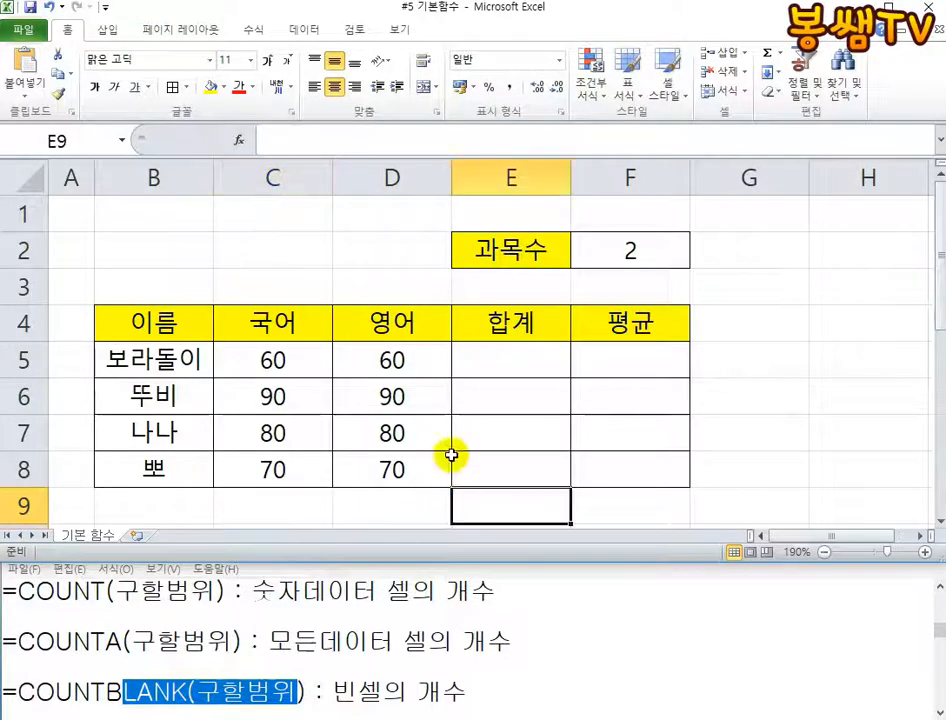
{"action": "scroll", "coordinate": [451, 455], "scroll_direction": "down", "scroll_amount": 3}
{"action": "left_click", "coordinate": [253, 223]}
{"action": "left_click", "coordinate": [261, 245]}
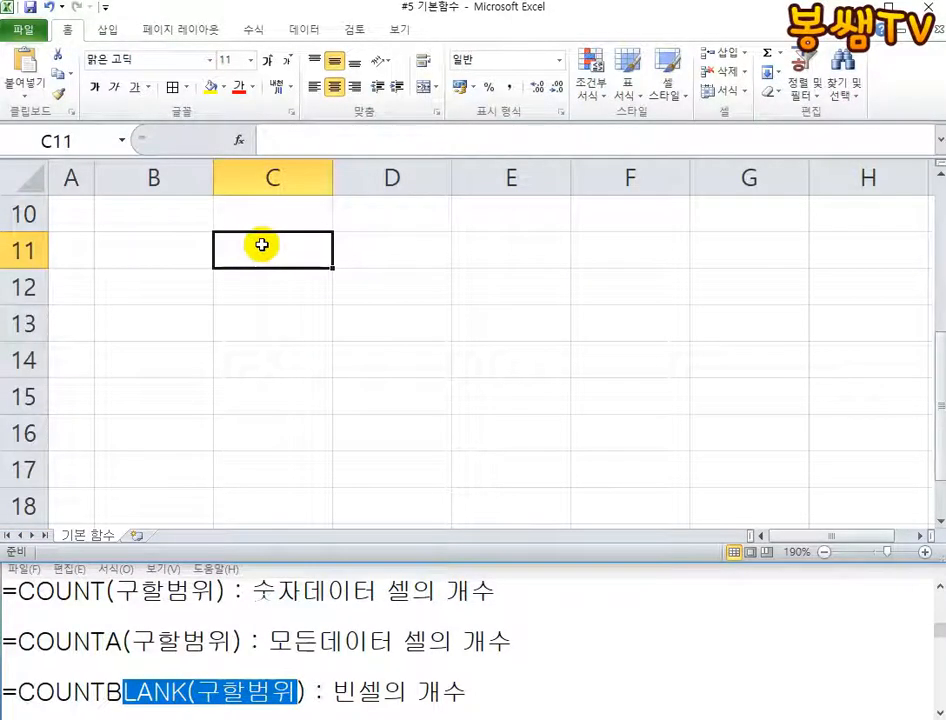
{"action": "double_click", "coordinate": [66, 28]}
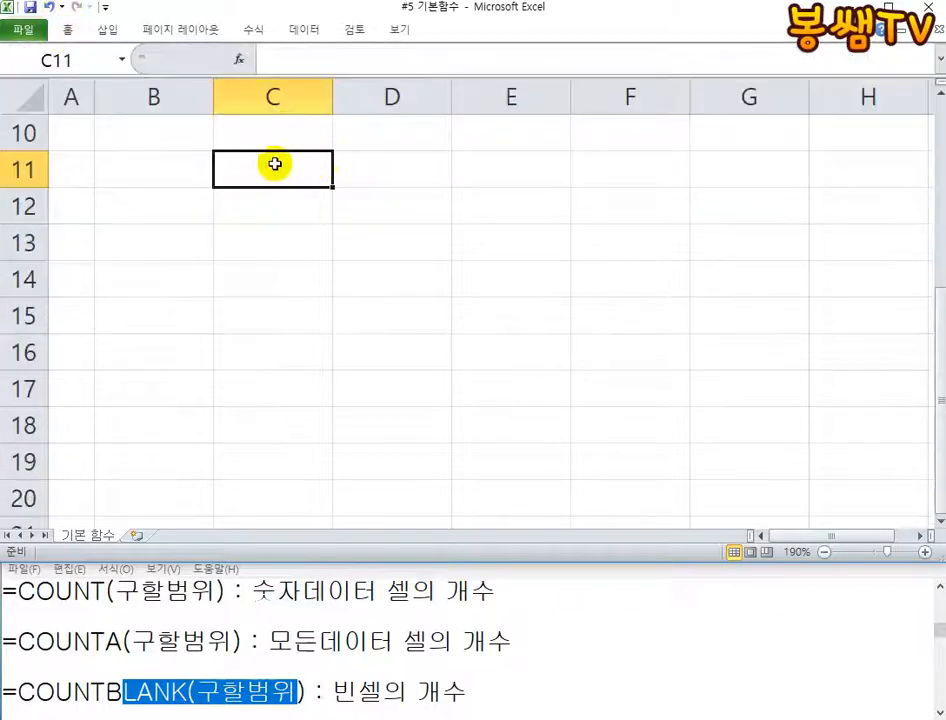
- Enter the sample values 1, 2 and ㅋㅋ in cells C11 to C13
{"action": "type", "text": "1"}
{"action": "key", "text": "Return"}
{"action": "type", "text": "2"}
{"action": "key", "text": "Return"}
{"action": "type", "text": "Z"}
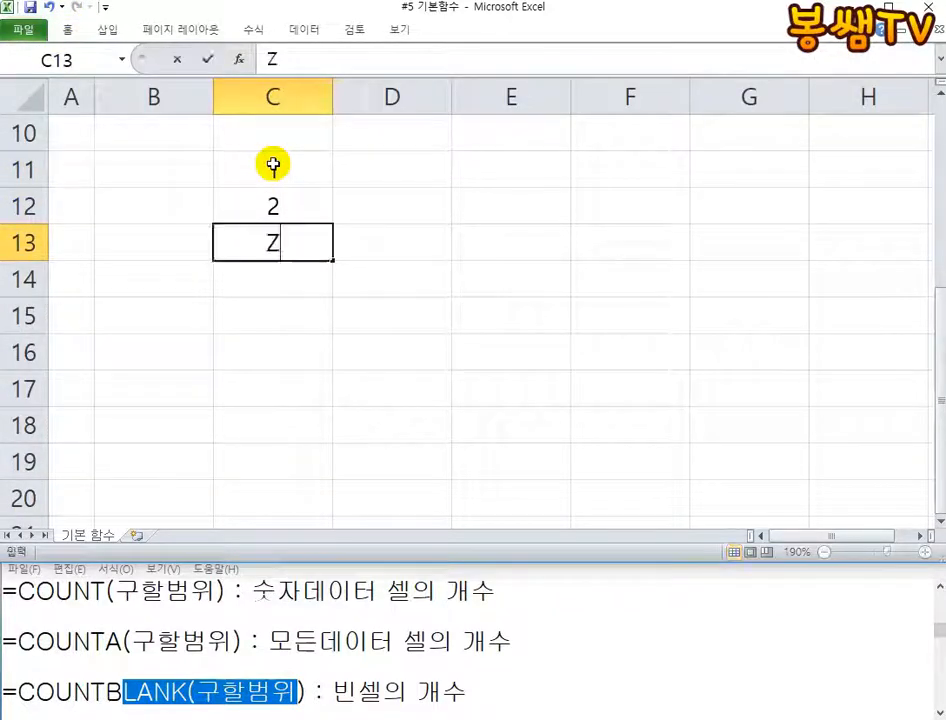
{"action": "type", "text": "ㅋㅋ"}
{"action": "key", "text": "Return"}
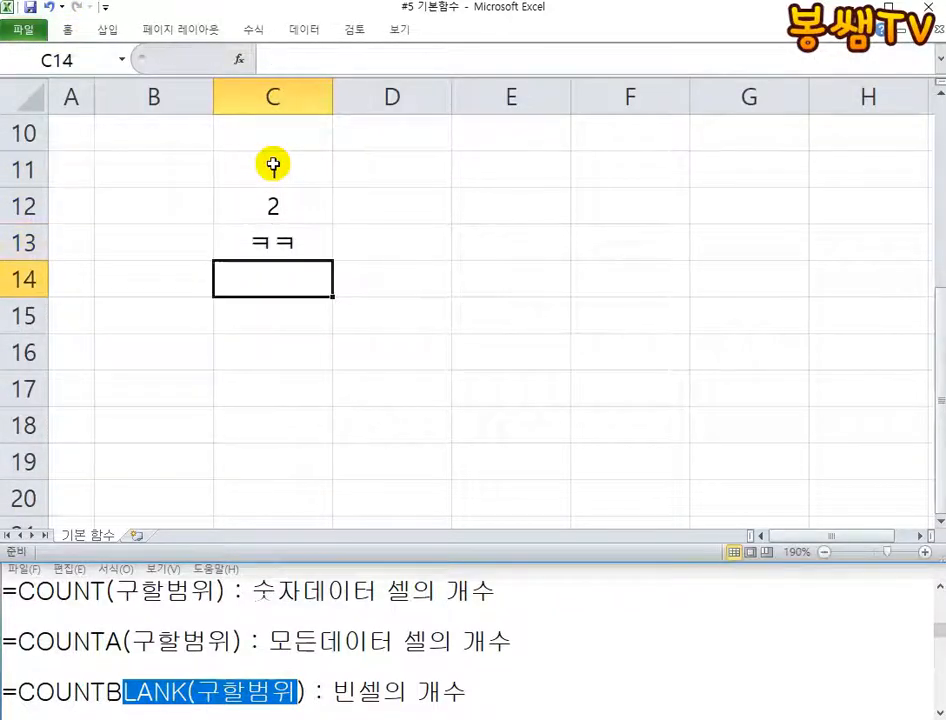
- Enter 3, ㅎ and 23 in C15:C17 and 24 in C19, leaving C14 and C18 blank
{"action": "key", "text": "Return"}
{"action": "type", "text": "3"}
{"action": "key", "text": "Return"}
{"action": "type", "text": "ㅎ"}
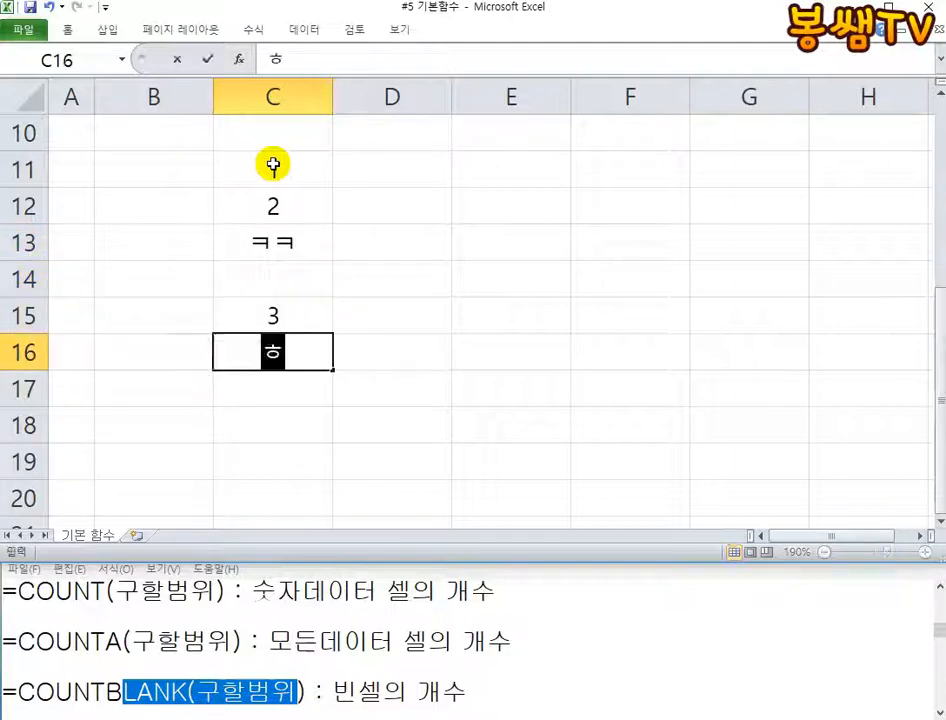
{"action": "key", "text": "Return"}
{"action": "type", "text": "23"}
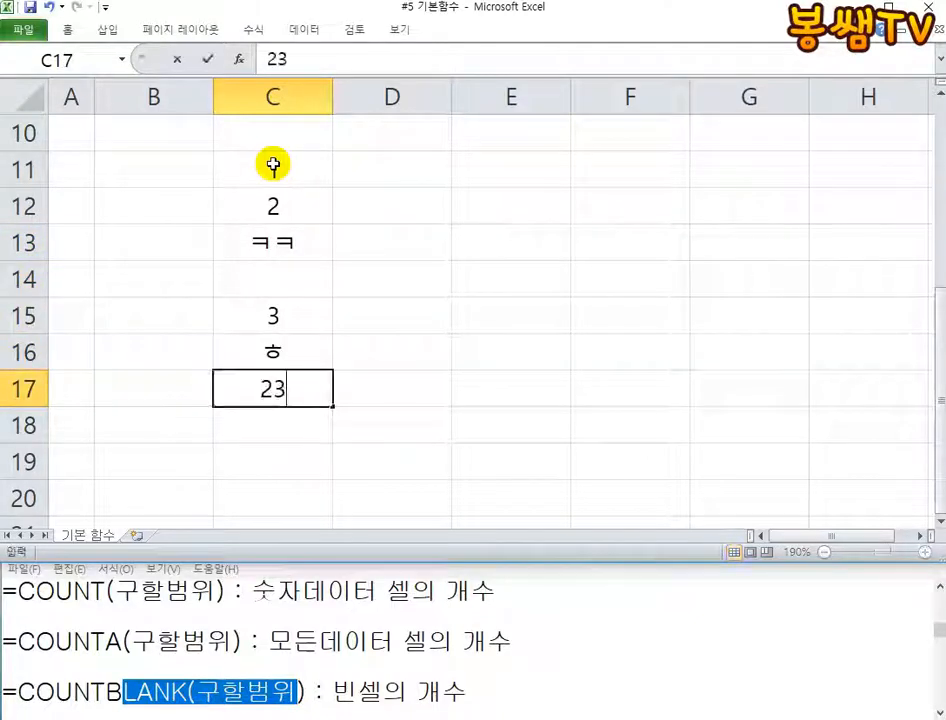
{"action": "key", "text": "Return"}
{"action": "key", "text": "Return"}
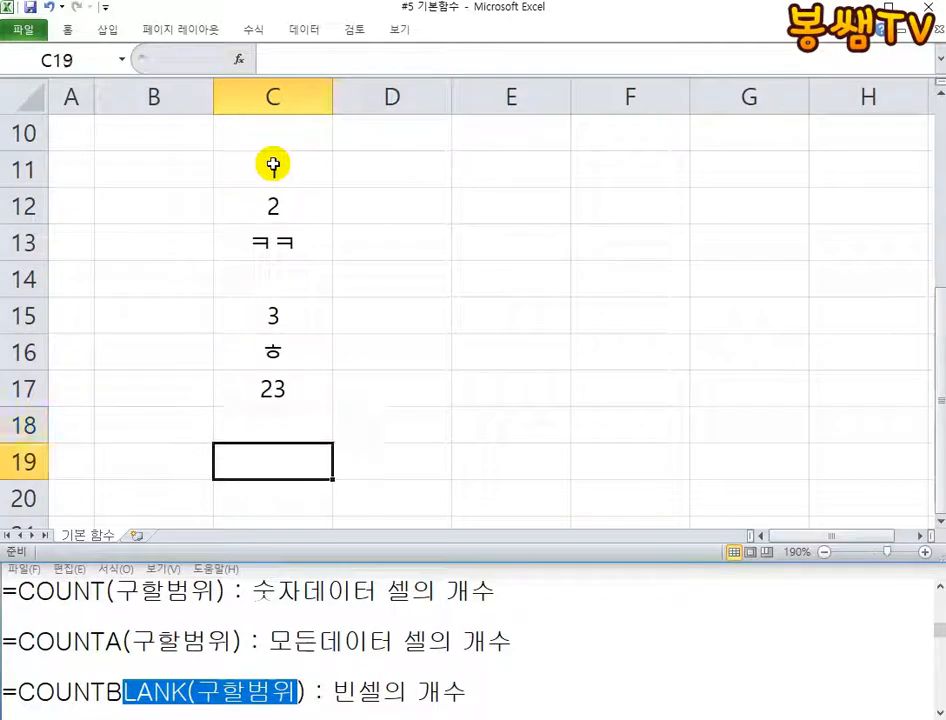
{"action": "type", "text": "ㅋㅋ4"}
{"action": "key", "text": "Return"}
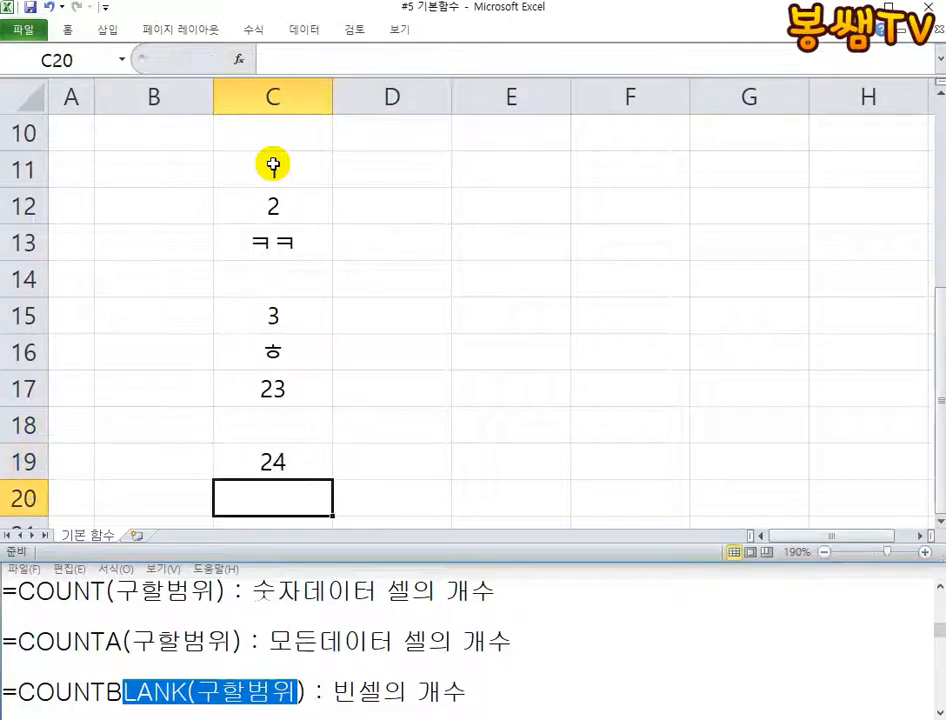
- Apply all borders to the sample data range C11:C19
{"action": "left_click", "coordinate": [940, 512]}
{"action": "left_click_drag", "start_coordinate": [306, 150], "coordinate": [287, 445]}
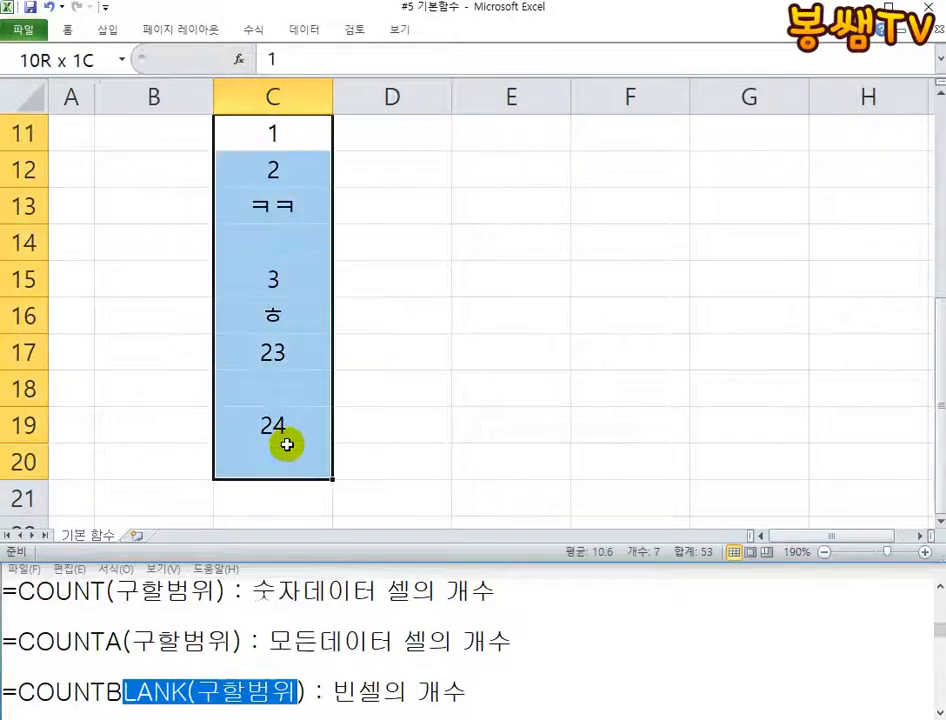
{"action": "right_click", "coordinate": [287, 445]}
{"action": "left_click_drag", "start_coordinate": [262, 127], "coordinate": [295, 412]}
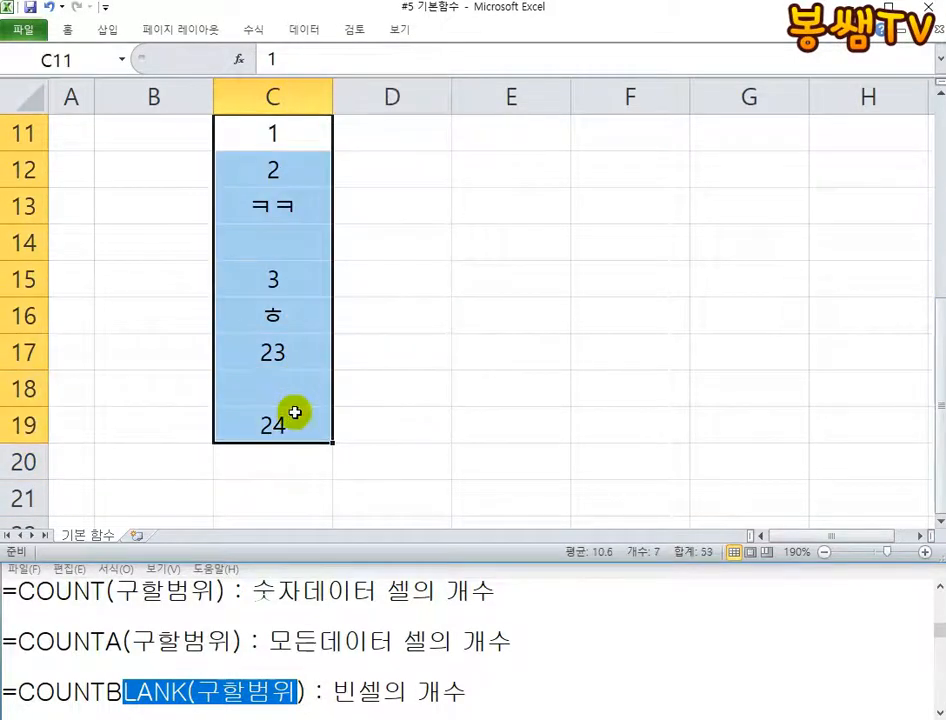
{"action": "right_click", "coordinate": [295, 412]}
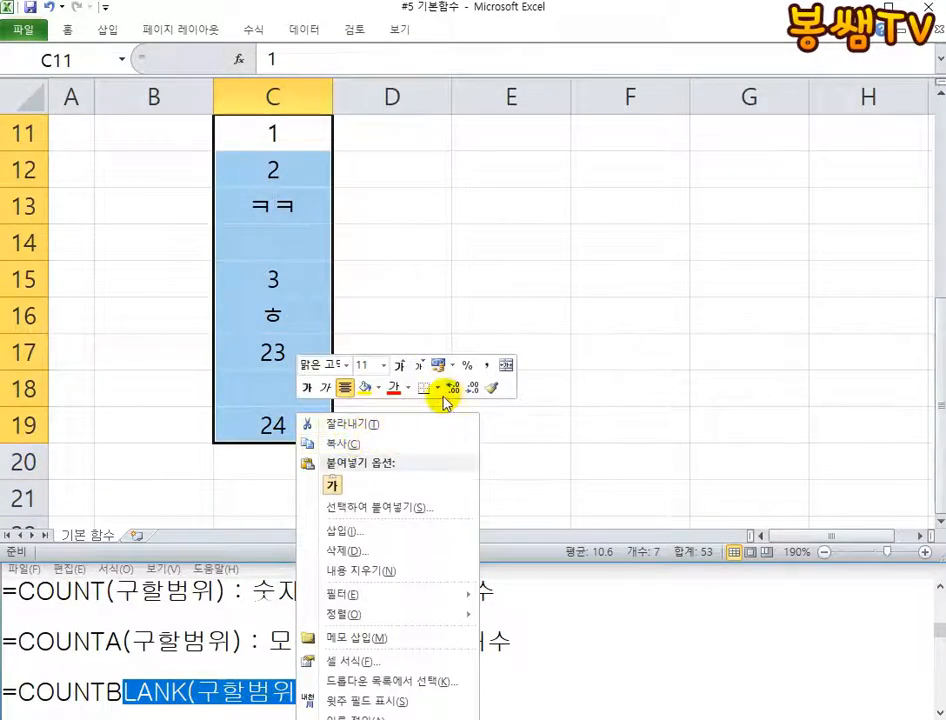
{"action": "left_click", "coordinate": [438, 389]}
{"action": "left_click", "coordinate": [460, 451]}
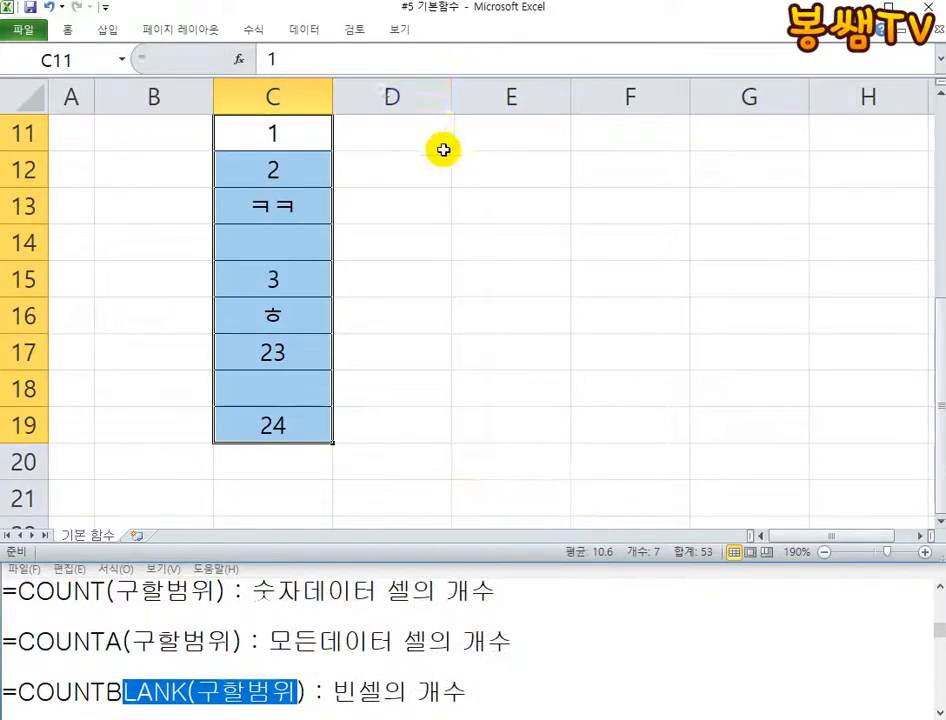
- Number cells D11:D19 from 1 to 9 by entering 1 and 2 and filling the series down
{"action": "left_click", "coordinate": [441, 150]}
{"action": "type", "text": "1"}
{"action": "key", "text": "Return"}
{"action": "type", "text": "2"}
{"action": "key", "text": "Return"}
{"action": "left_click_drag", "start_coordinate": [440, 147], "coordinate": [445, 428]}
{"action": "left_click", "coordinate": [458, 425]}
{"action": "left_click", "coordinate": [330, 450]}
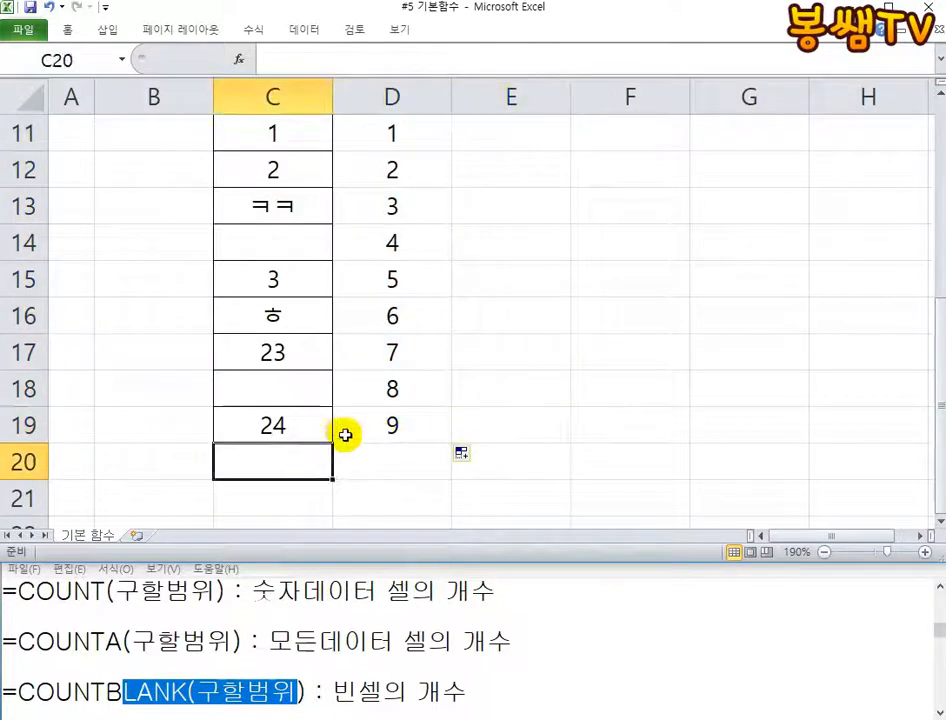
{"action": "type", "text": "=COUNT"}
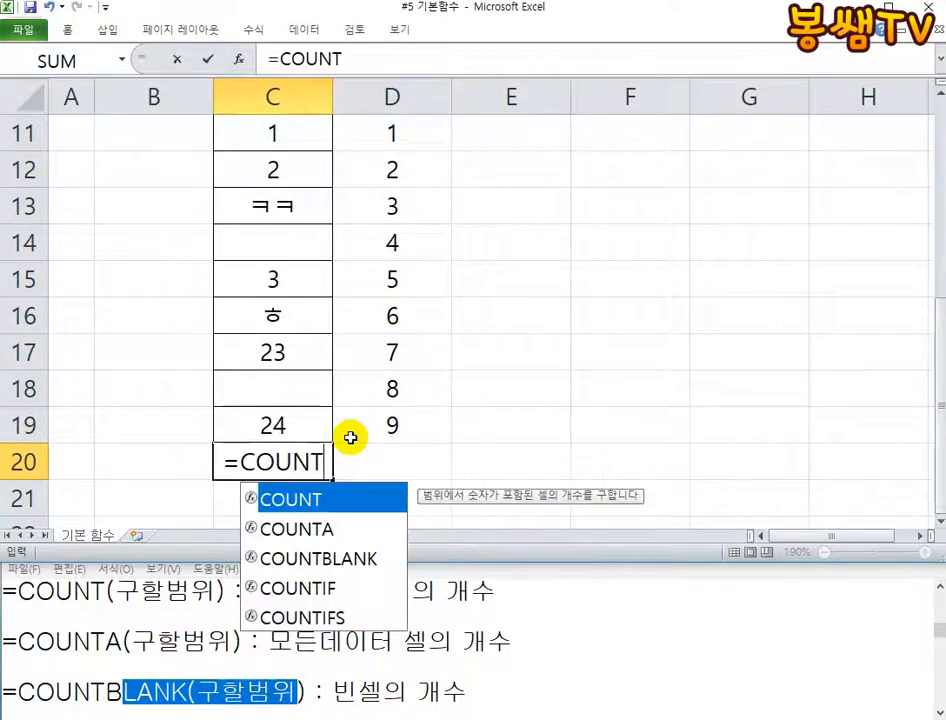
{"action": "key", "text": "Escape"}
{"action": "left_click", "coordinate": [22, 97]}
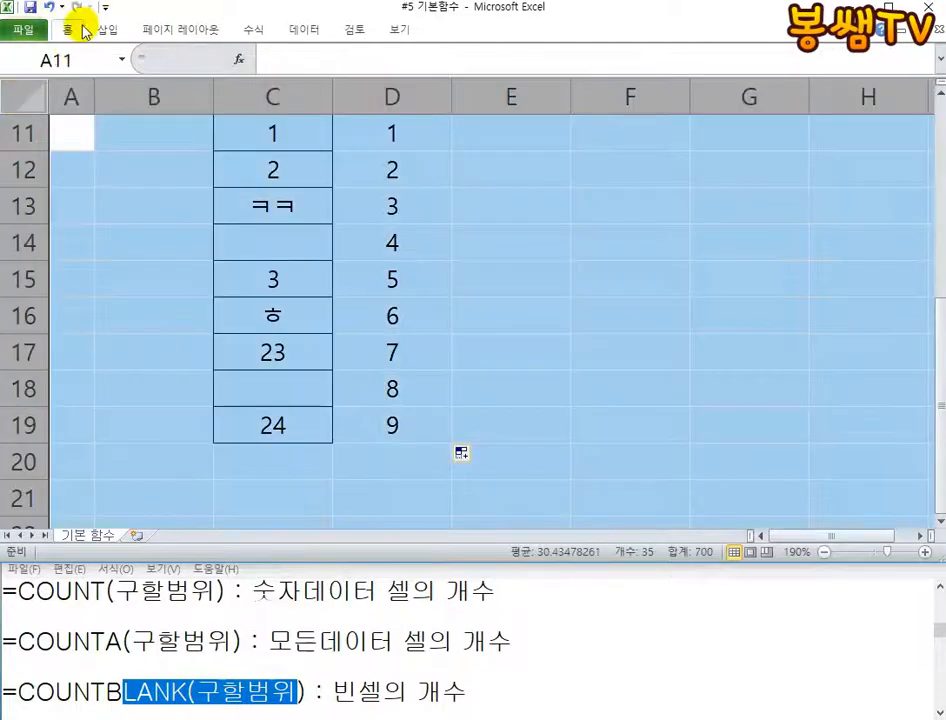
{"action": "left_click", "coordinate": [67, 29]}
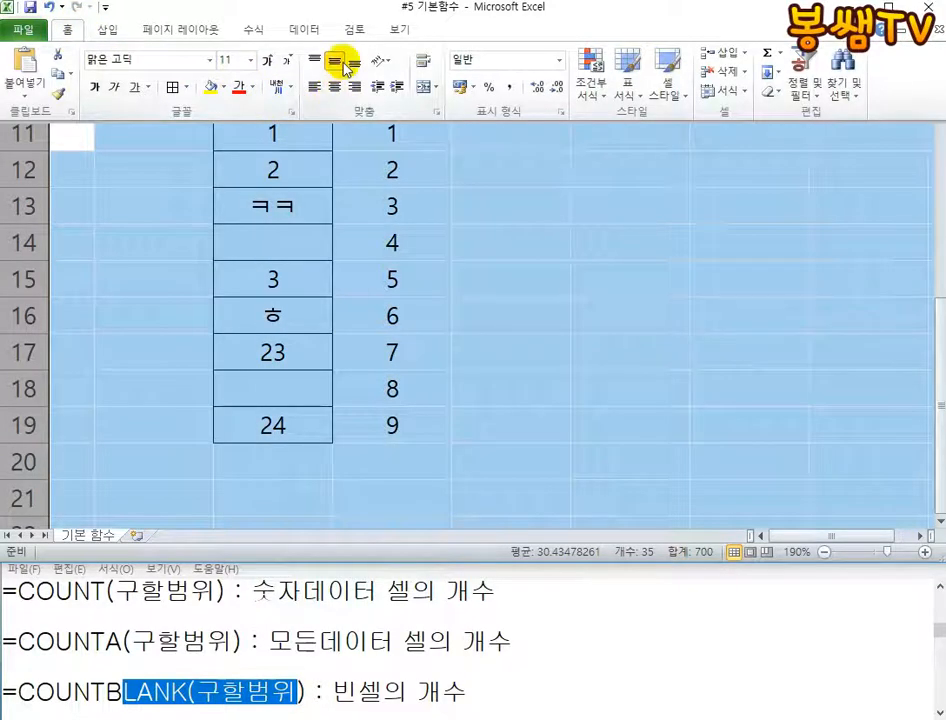
{"action": "left_click", "coordinate": [253, 462]}
{"action": "left_click", "coordinate": [263, 467]}
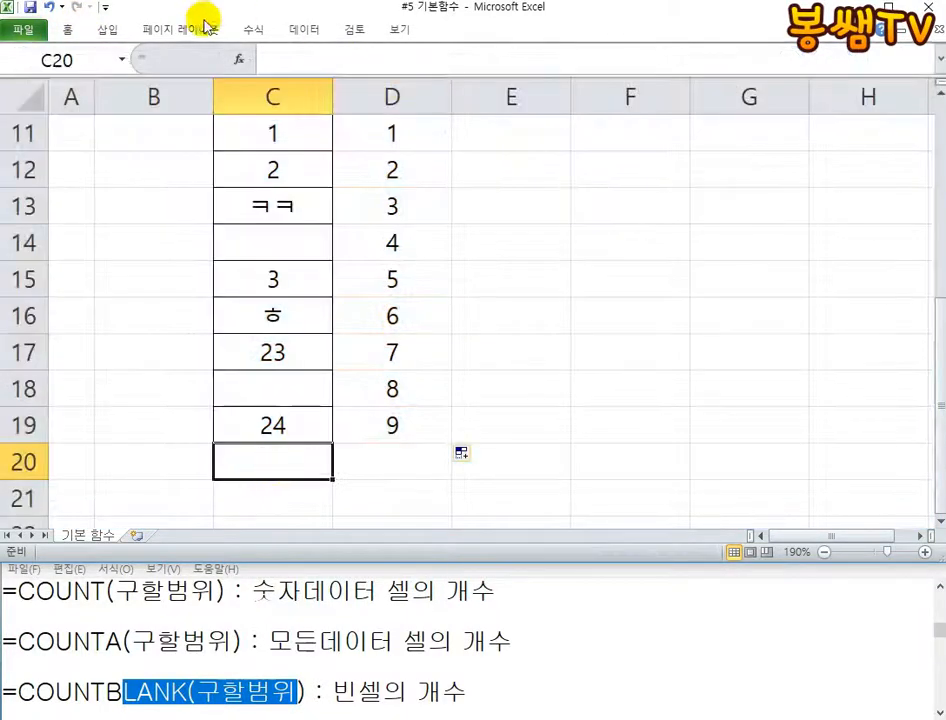
{"action": "left_click", "coordinate": [67, 28]}
{"action": "left_click", "coordinate": [672, 291]}
{"action": "left_click", "coordinate": [672, 291]}
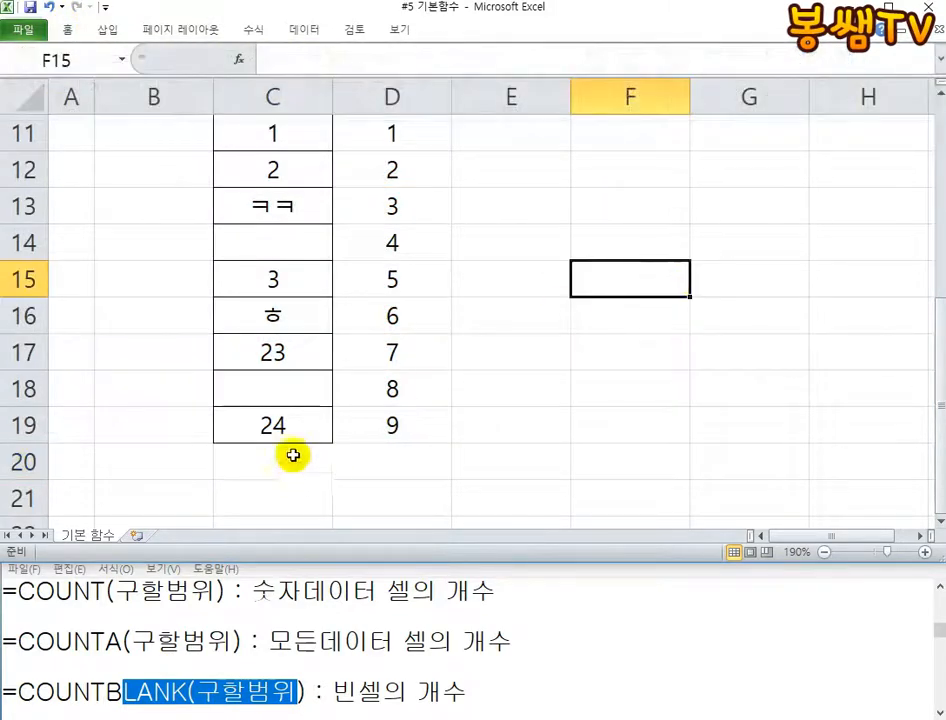
- Enter =COUNT(C11:C19) in cell C20 to count the numeric cells of the sample data
{"action": "left_click", "coordinate": [279, 462]}
{"action": "type", "text": "C"}
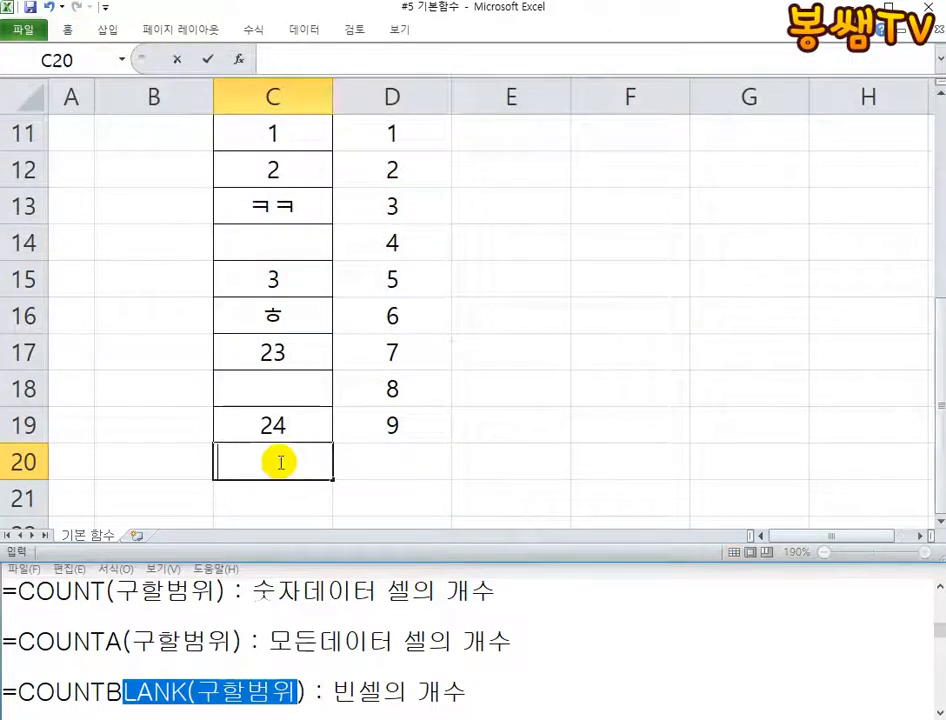
{"action": "type", "text": "OUNT("}
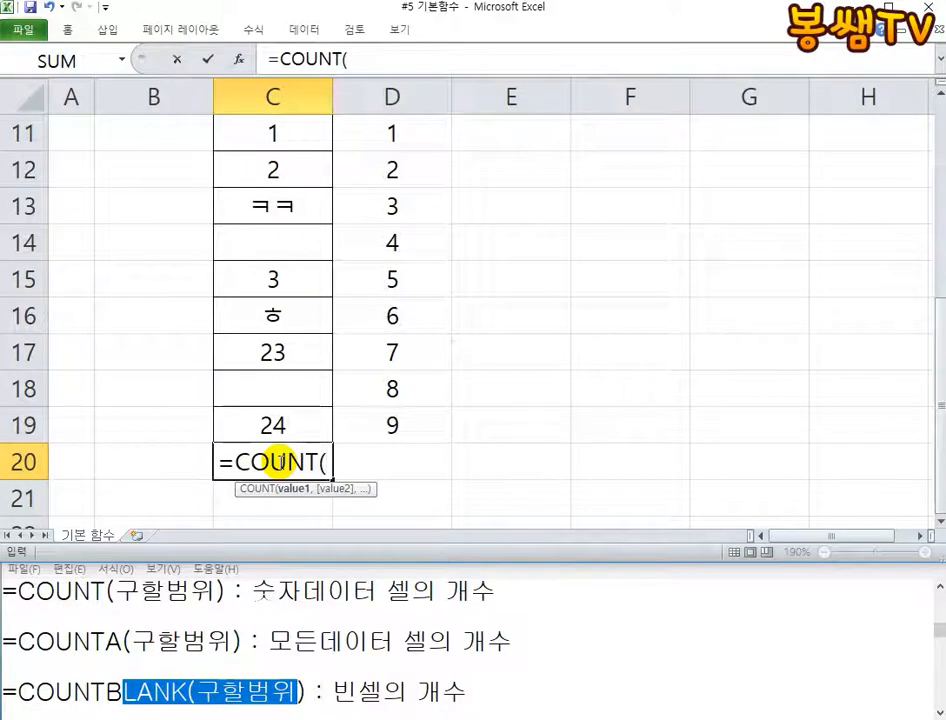
{"action": "left_click_drag", "start_coordinate": [274, 140], "coordinate": [268, 440]}
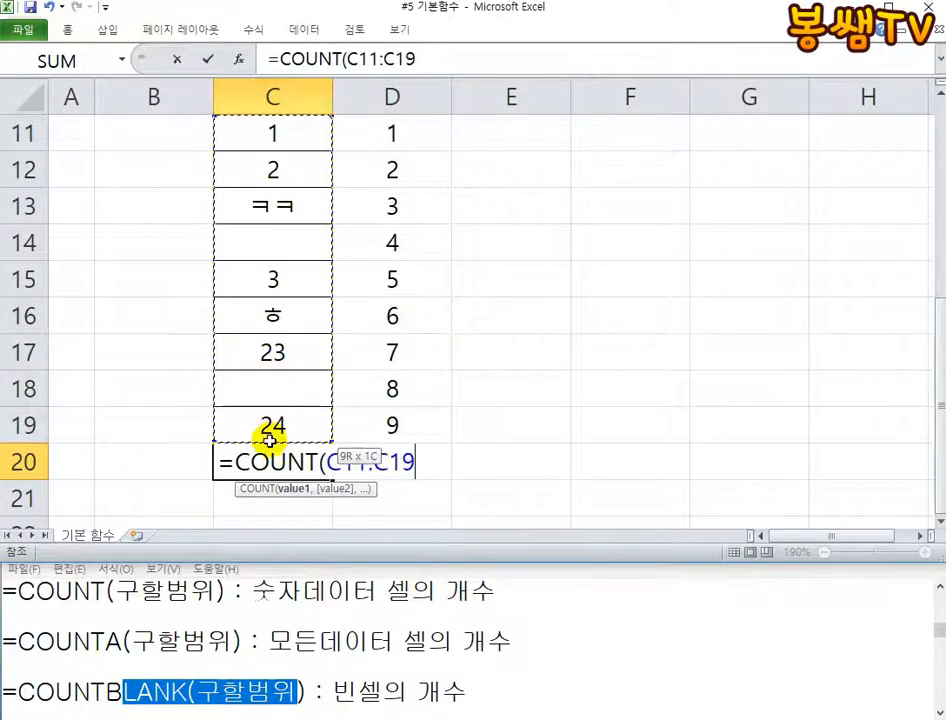
{"action": "type", "text": ")"}
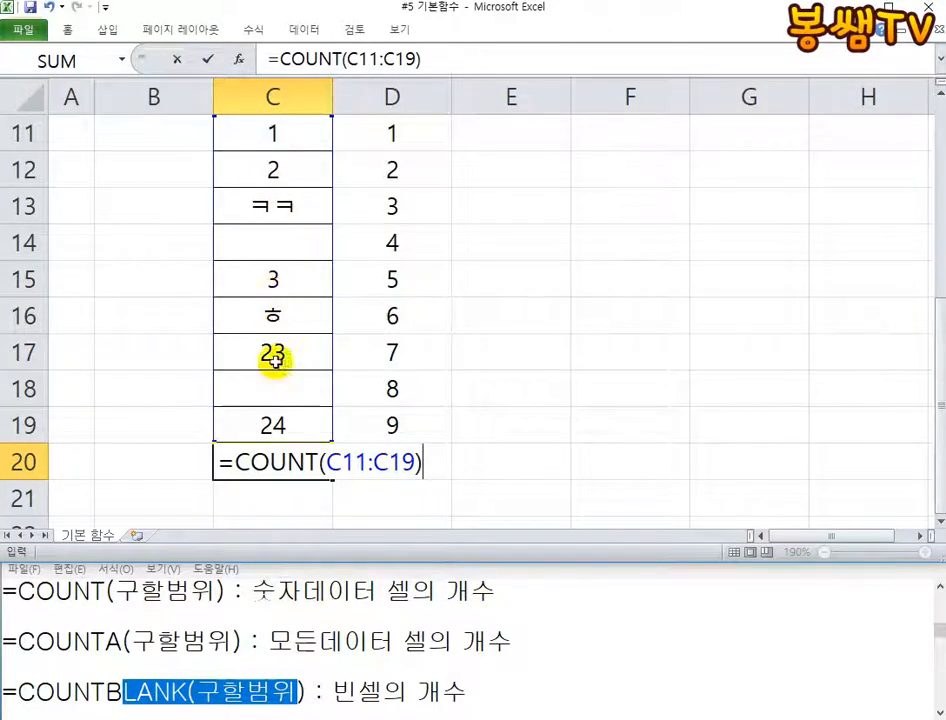
{"action": "key", "text": "Return"}
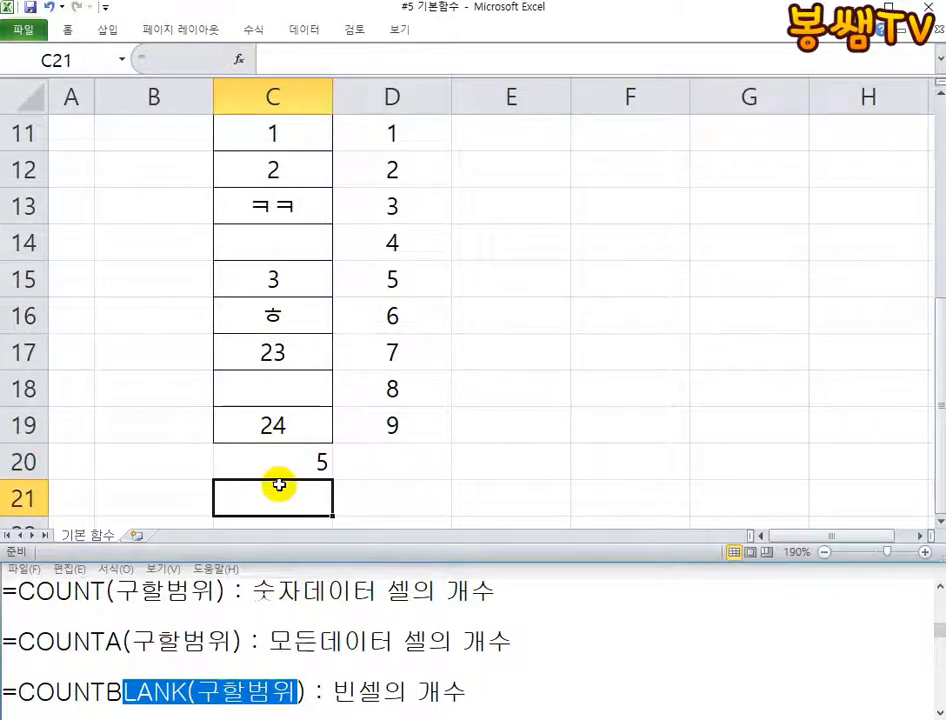
- Label the COUNT result by entering COUNT in cell C21
{"action": "type", "text": "COUNT"}
{"action": "key", "text": "Return"}
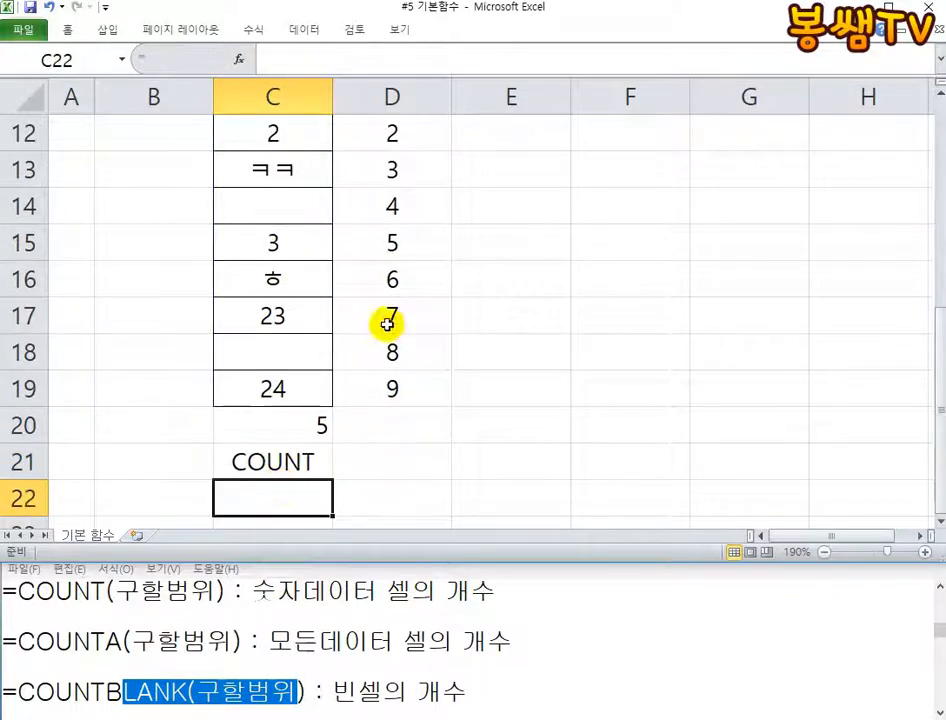
{"action": "left_click", "coordinate": [940, 97]}
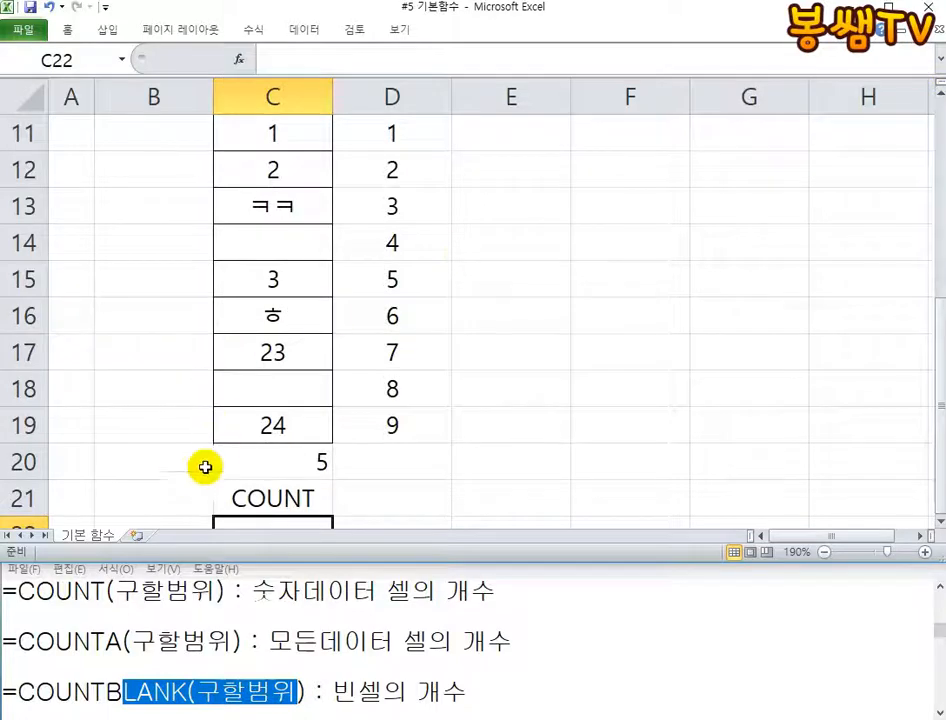
- Enter =COUNTA(C11:C19) in B20 to count the non-empty cells, and label it COUNTA in B21
{"action": "left_click", "coordinate": [167, 476]}
{"action": "type", "text": "=C"}
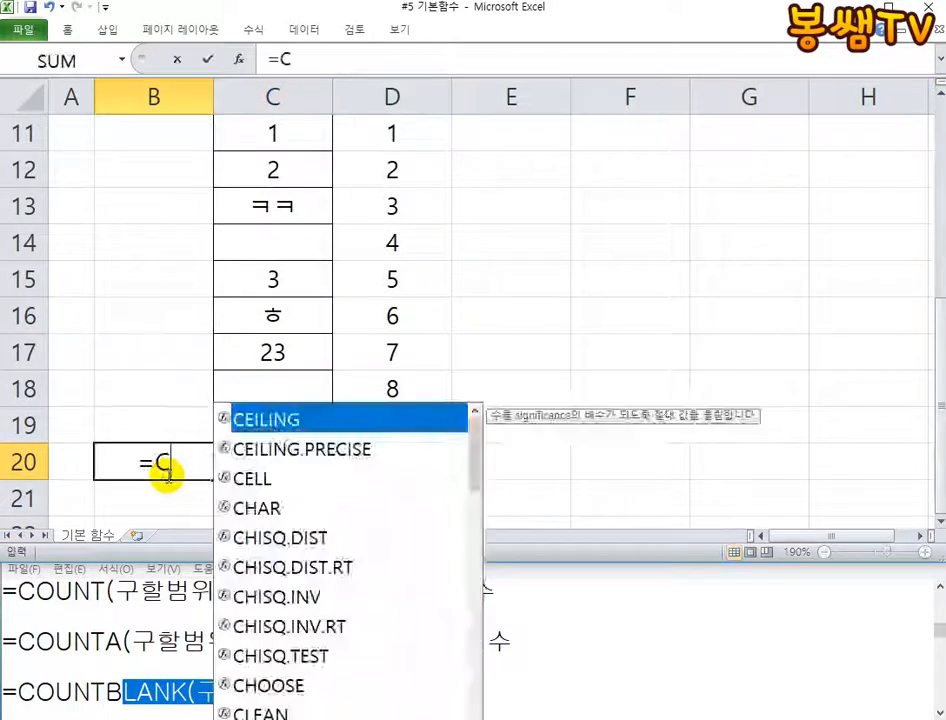
{"action": "type", "text": "OUNTA"}
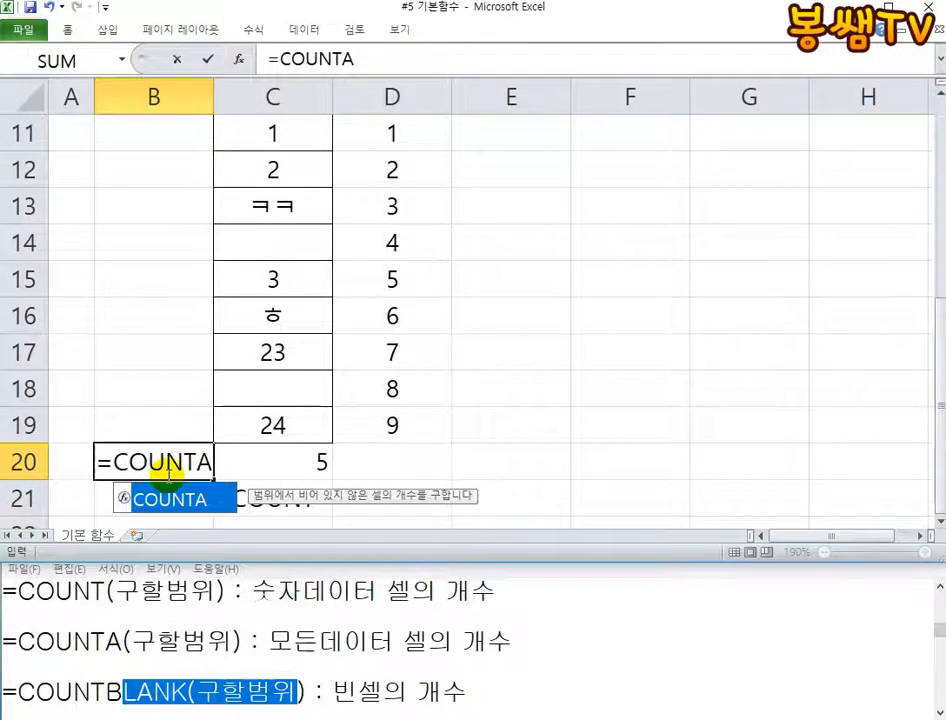
{"action": "type", "text": "("}
{"action": "left_click_drag", "start_coordinate": [266, 133], "coordinate": [272, 428]}
{"action": "type", "text": ")"}
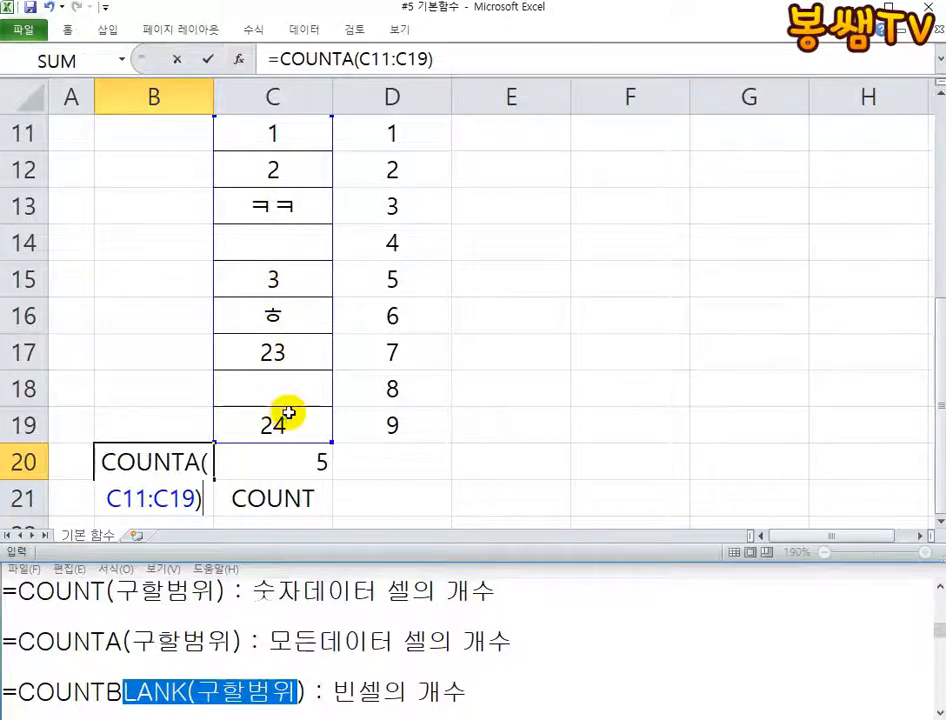
{"action": "key", "text": "Return"}
{"action": "type", "text": "COUNT"}
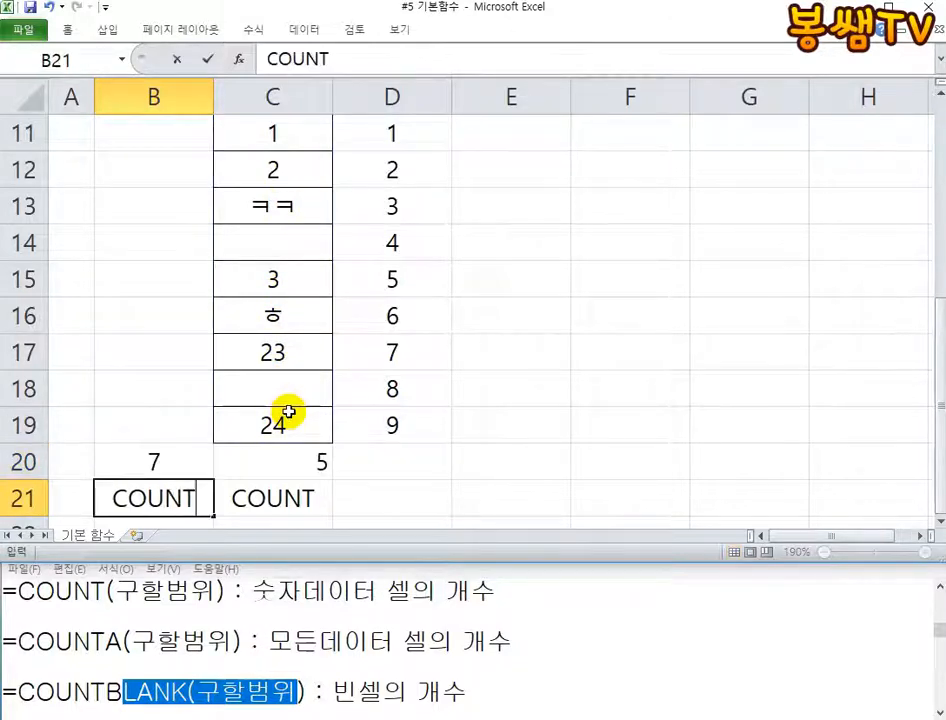
{"action": "type", "text": "A"}
{"action": "key", "text": "Return"}
- Enter =COUNTBLANK(C11:C19) in cell D20 to count the empty cells of the sample data
{"action": "left_click", "coordinate": [940, 97]}
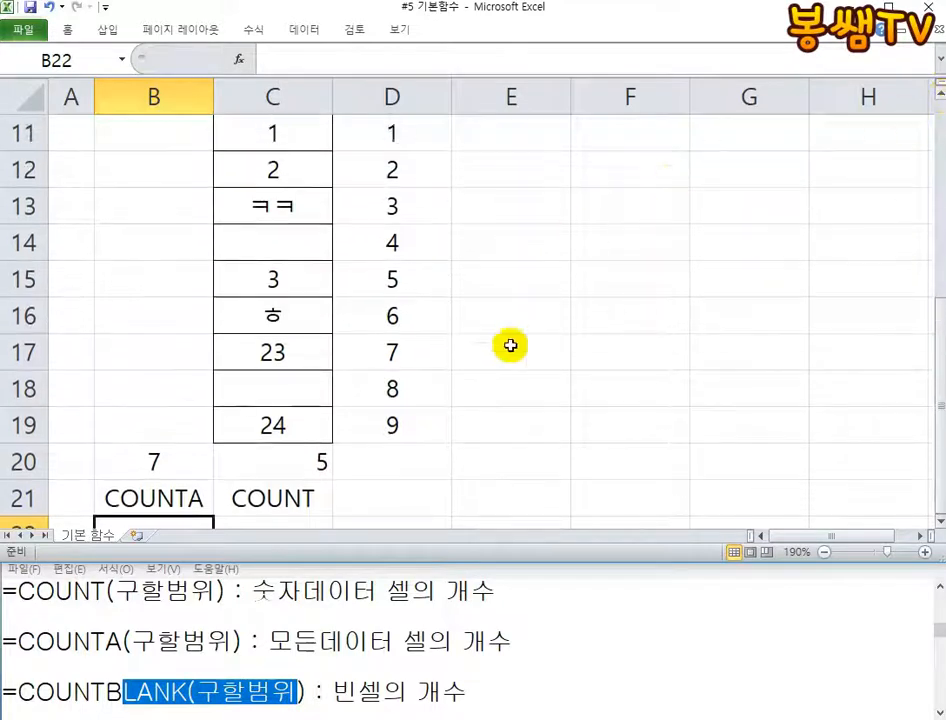
{"action": "left_click", "coordinate": [401, 484]}
{"action": "key", "text": "Up"}
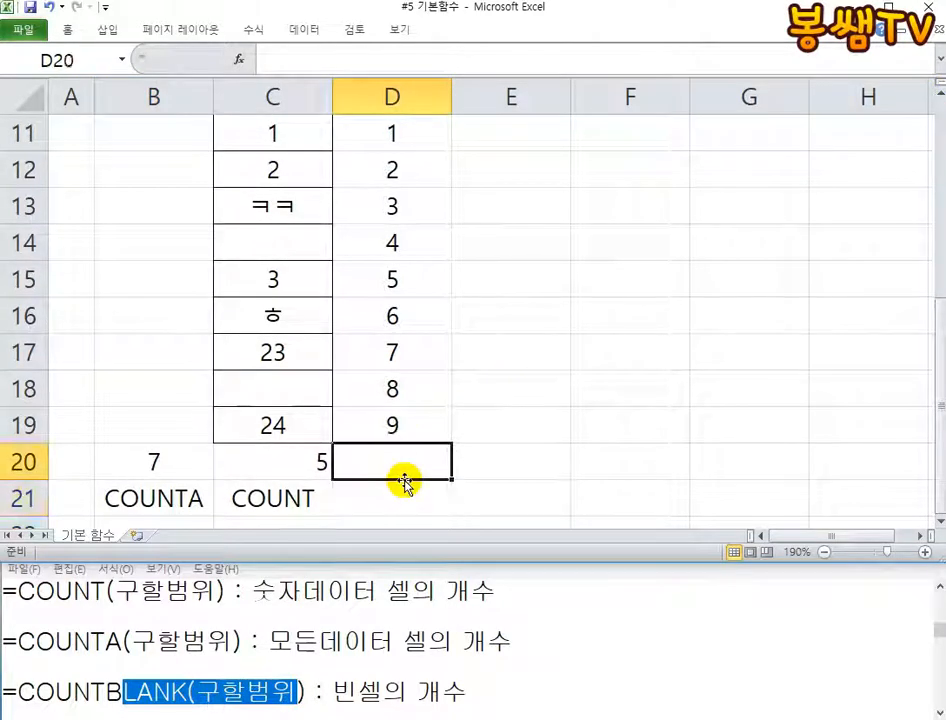
{"action": "type", "text": "COUNT"}
{"action": "key", "text": "Escape"}
{"action": "type", "text": "=CO"}
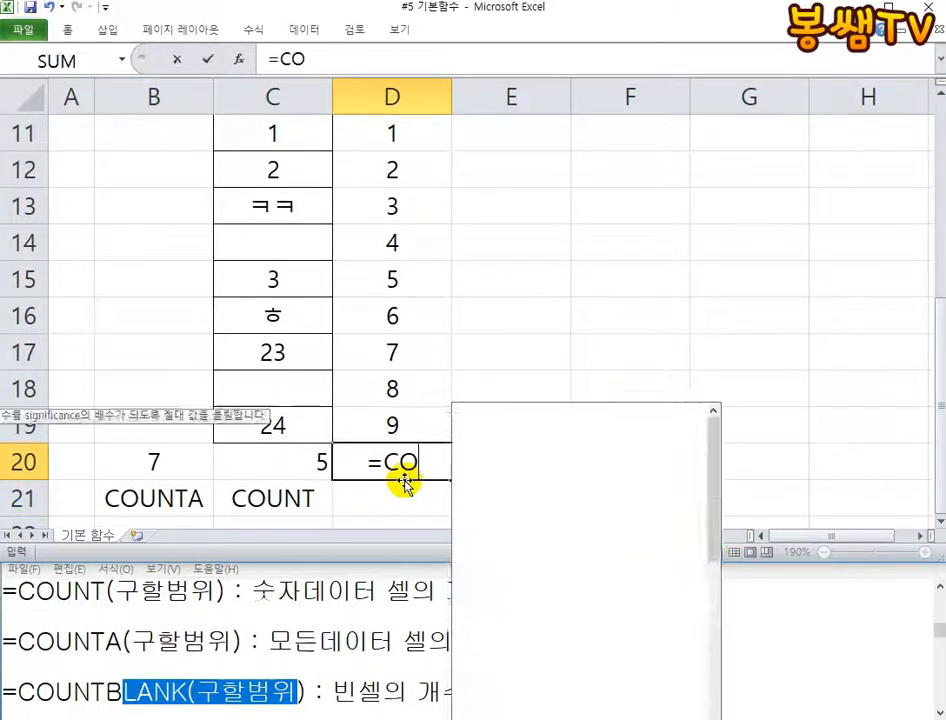
{"action": "type", "text": "UNTBOANI"}
{"action": "key", "text": "BackSpace"}
{"action": "key", "text": "BackSpace"}
{"action": "key", "text": "BackSpace"}
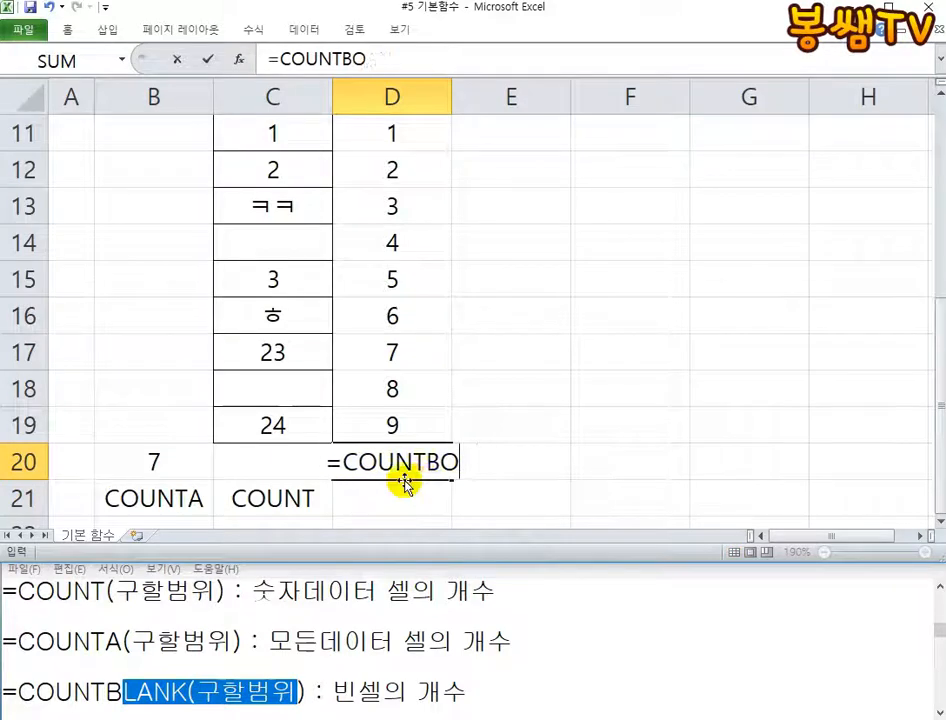
{"action": "key", "text": "BackSpace"}
{"action": "type", "text": "LANK("}
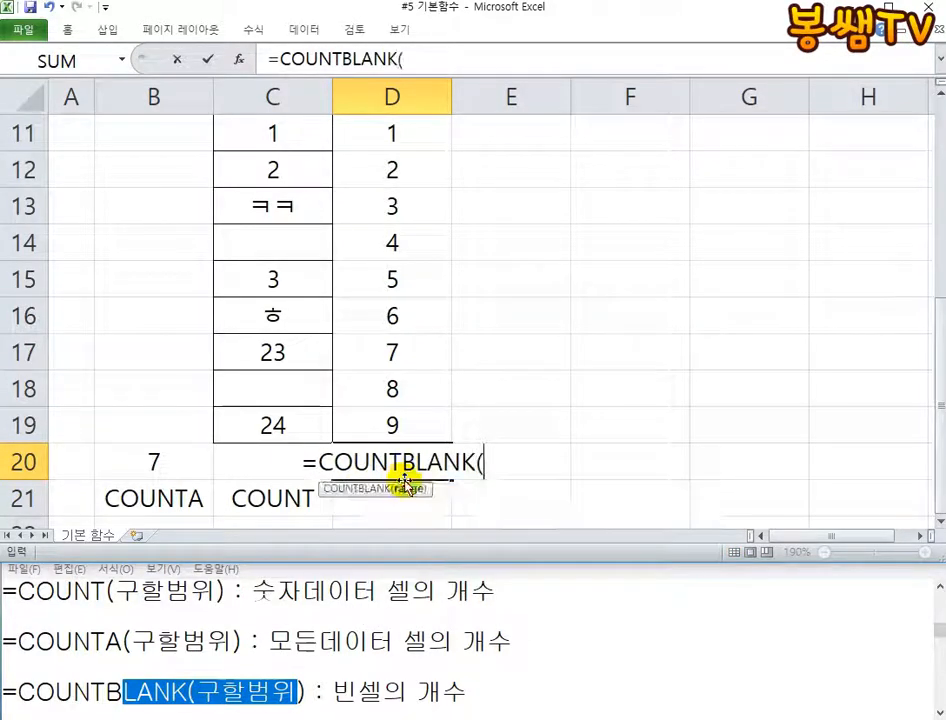
{"action": "left_click_drag", "start_coordinate": [265, 145], "coordinate": [258, 430]}
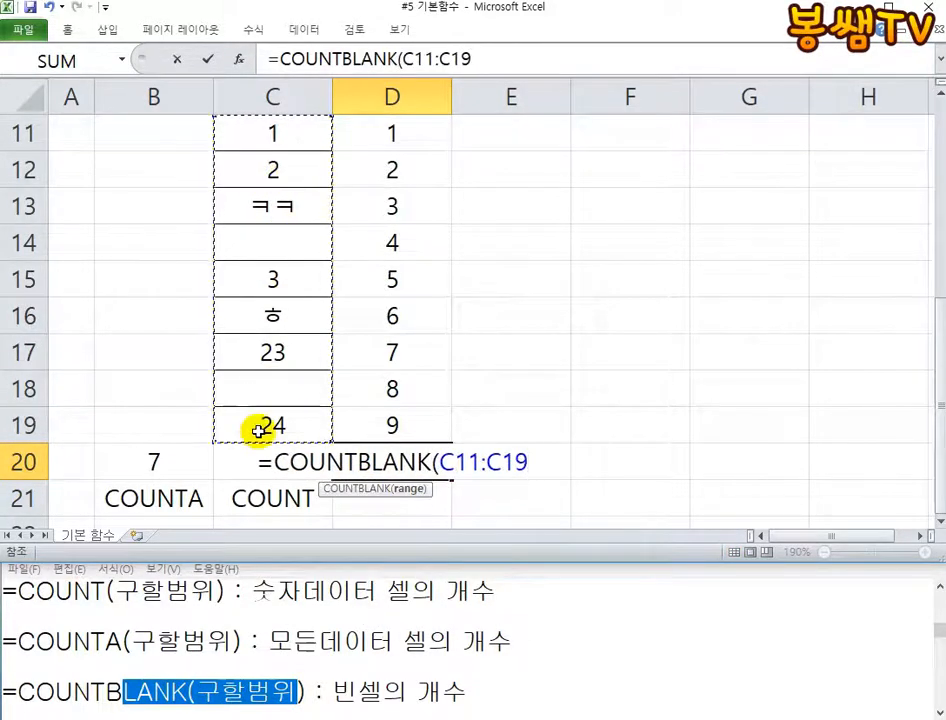
{"action": "type", "text": ")"}
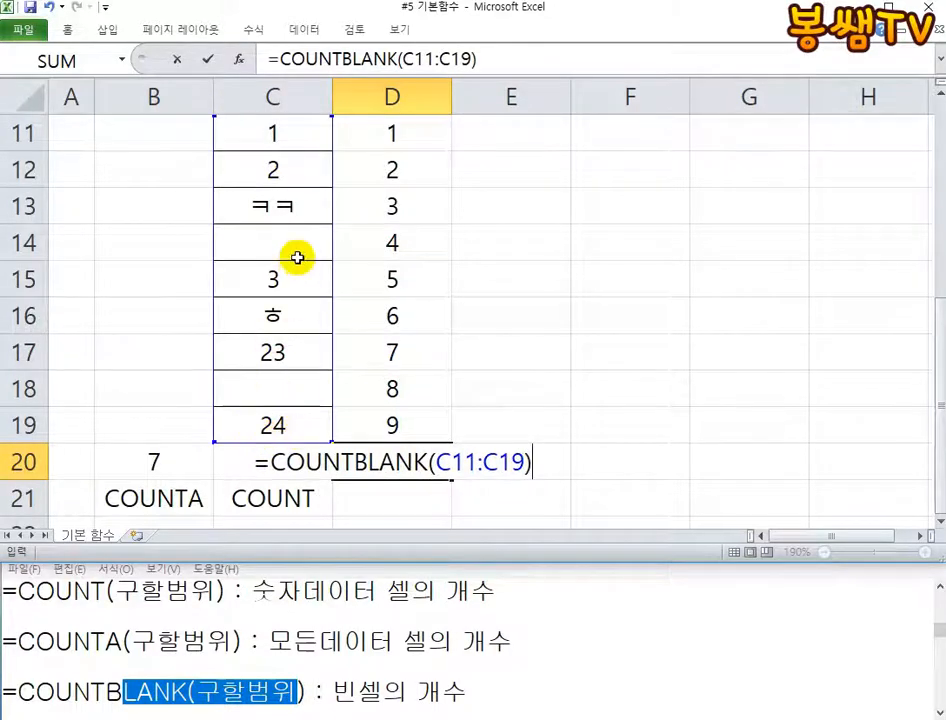
{"action": "key", "text": "Return"}
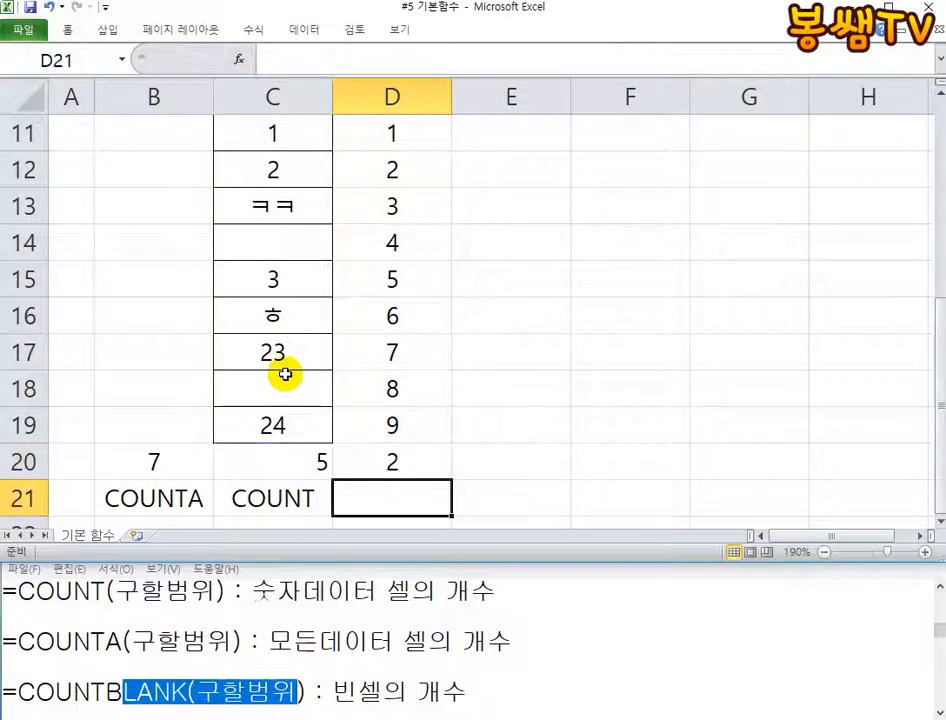
- Enter the label COUNTBLANK in cell D21 and remove its centre alignment
{"action": "type", "text": "COUNTBLANK"}
{"action": "key", "text": "Return"}
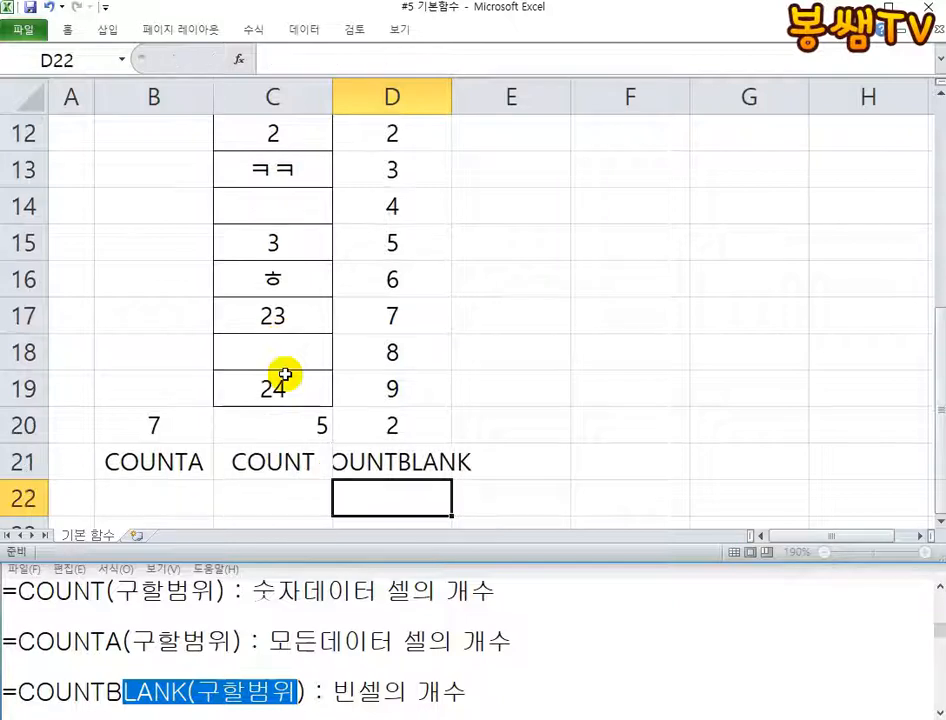
{"action": "scroll", "coordinate": [428, 317], "scroll_direction": "up", "scroll_amount": 1}
{"action": "scroll", "coordinate": [428, 317], "scroll_direction": "down", "scroll_amount": 1}
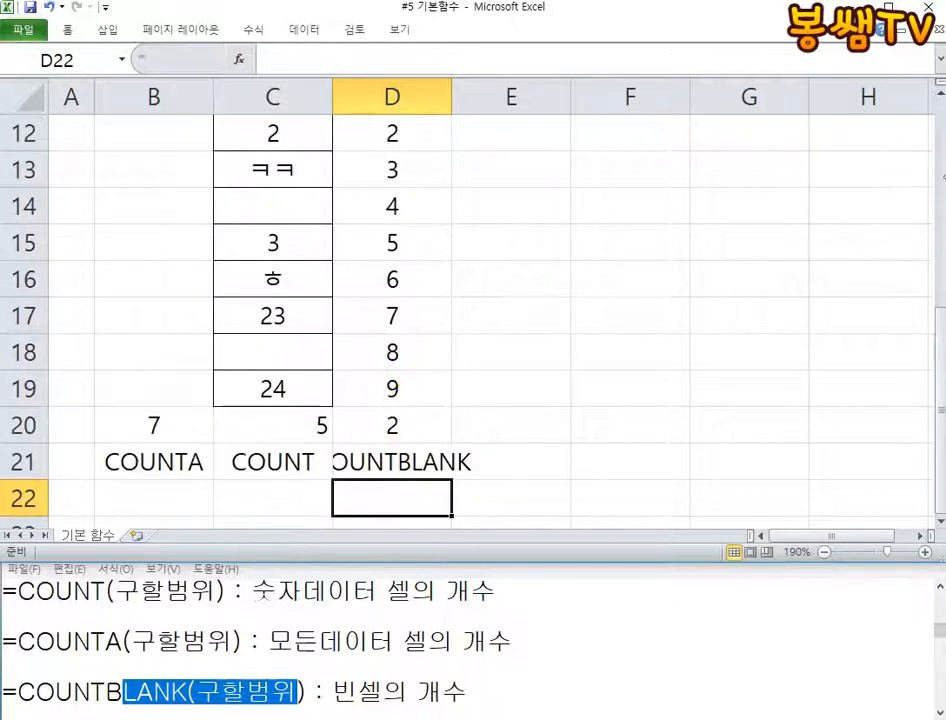
{"action": "left_click", "coordinate": [938, 97]}
{"action": "left_click", "coordinate": [410, 498]}
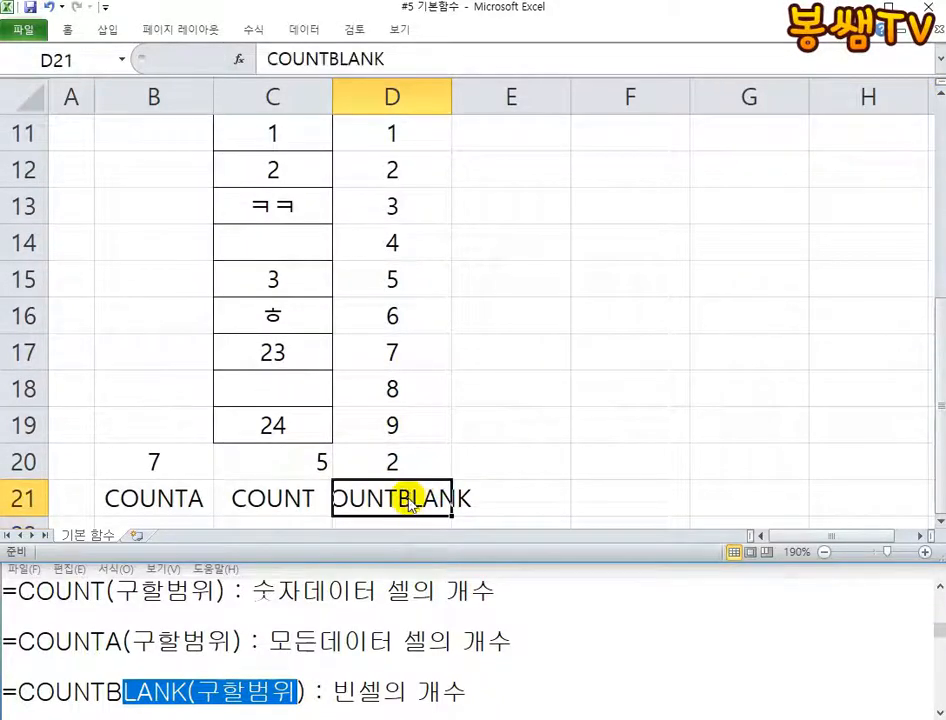
{"action": "right_click", "coordinate": [410, 498]}
{"action": "left_click", "coordinate": [575, 375]}
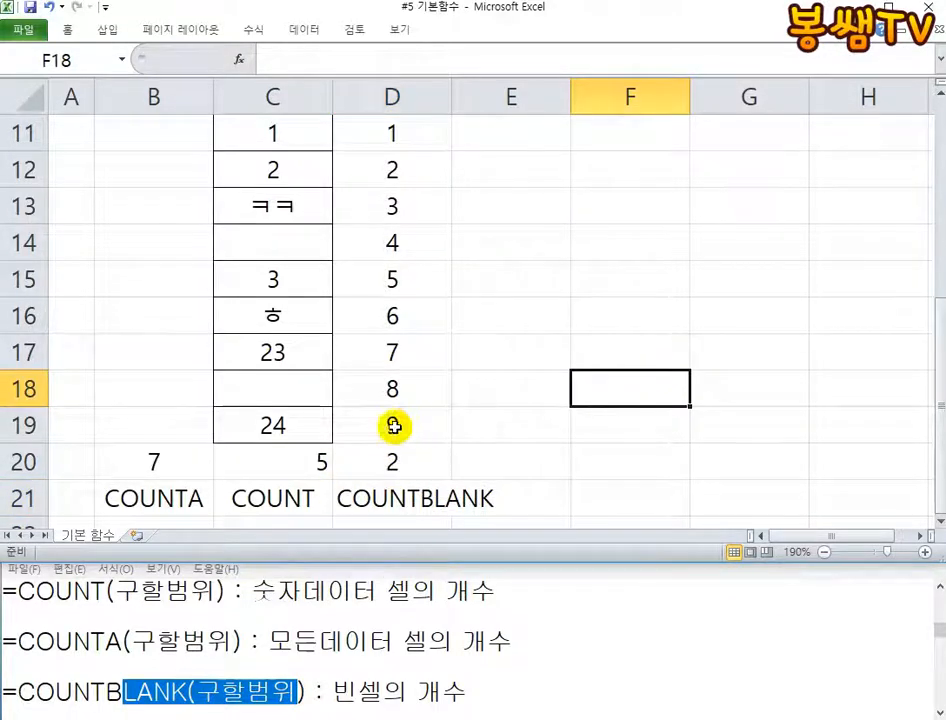
- Clear the helper numbers in D11:D19 and delete the practice cells B11:E21
{"action": "left_click_drag", "start_coordinate": [393, 426], "coordinate": [410, 142]}
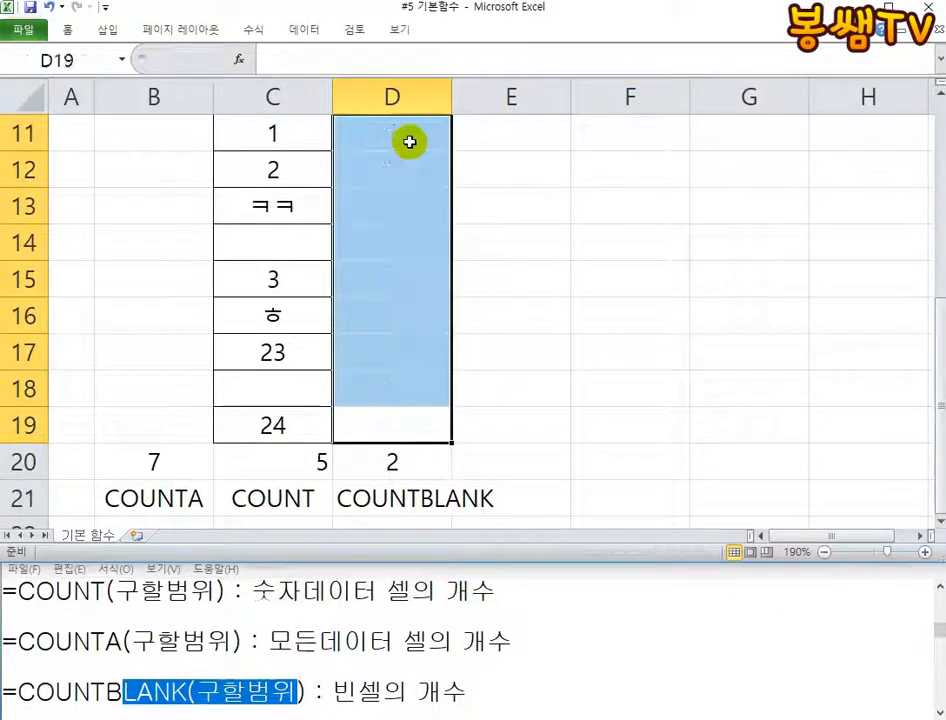
{"action": "left_click", "coordinate": [574, 278]}
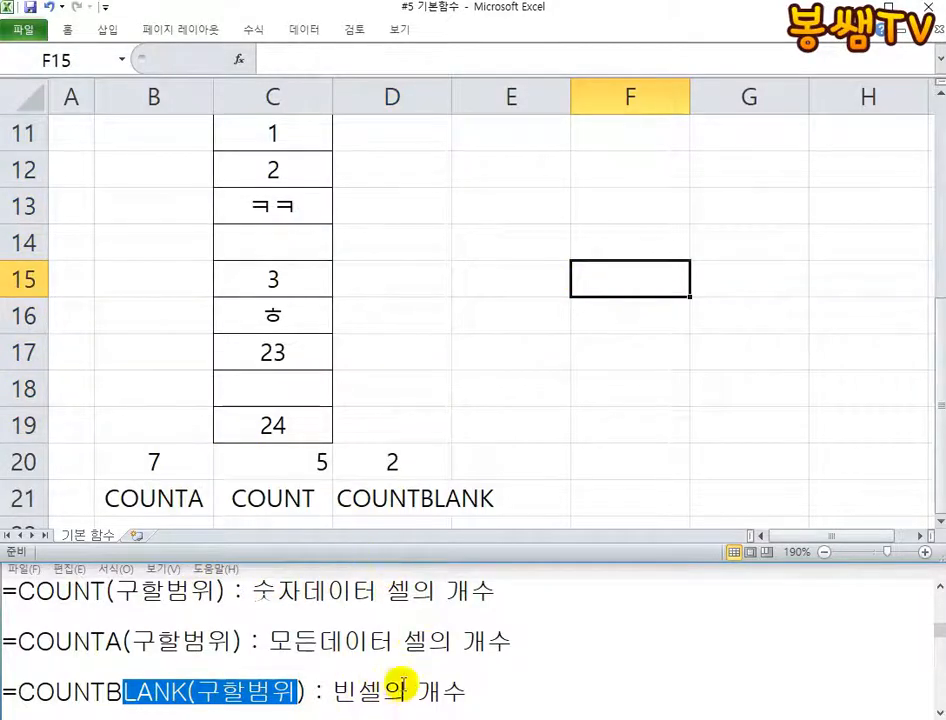
{"action": "left_click_drag", "start_coordinate": [528, 496], "coordinate": [150, 135]}
{"action": "right_click", "coordinate": [192, 224]}
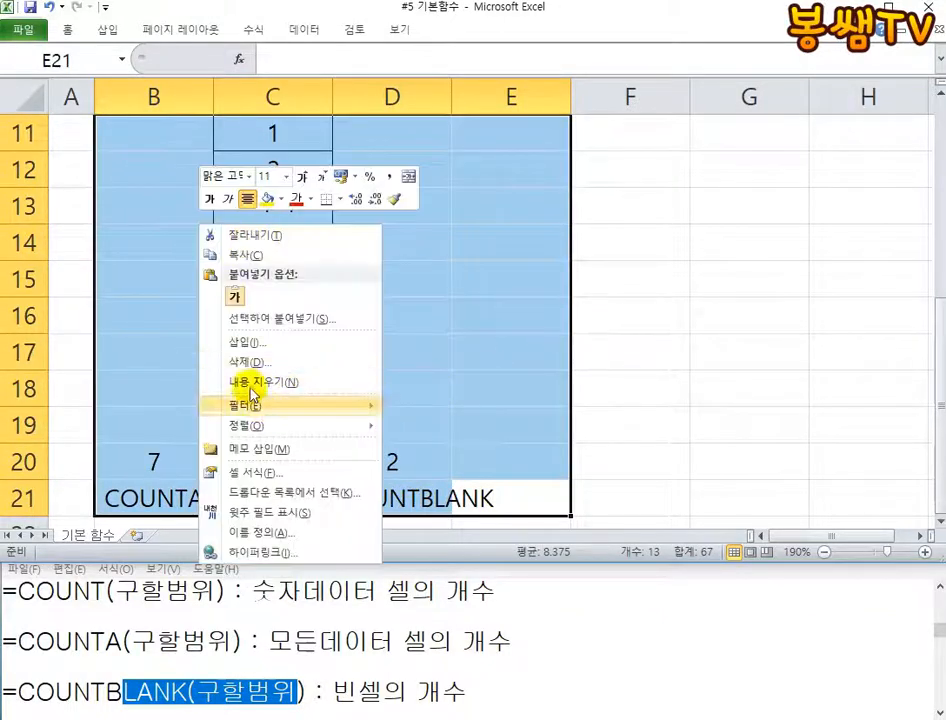
{"action": "left_click", "coordinate": [240, 362]}
{"action": "left_click", "coordinate": [286, 406]}
{"action": "left_click", "coordinate": [394, 358]}
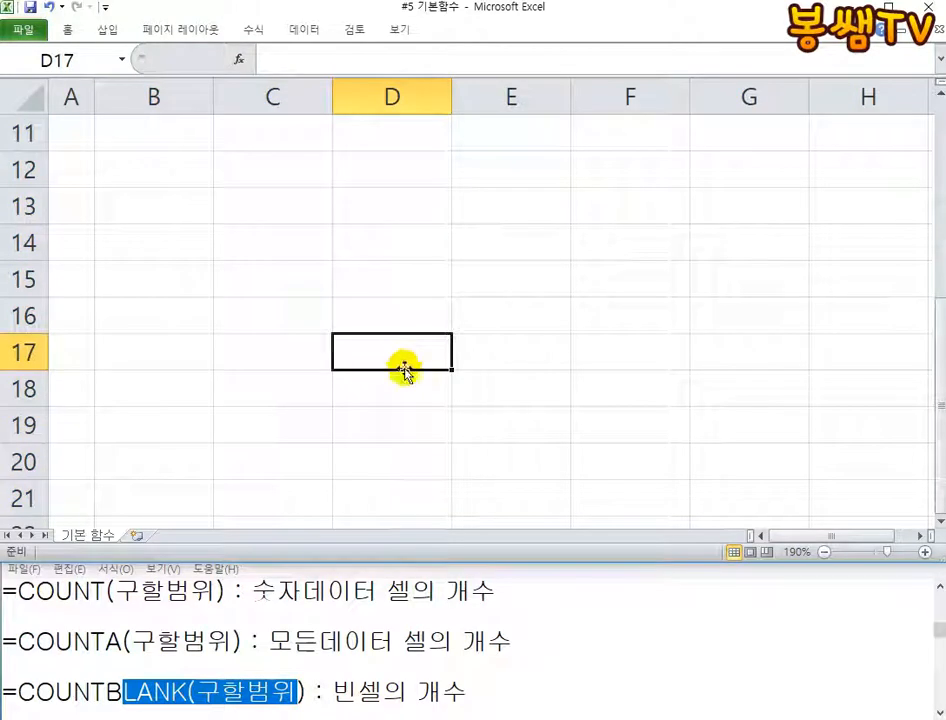
{"action": "left_click", "coordinate": [328, 320]}
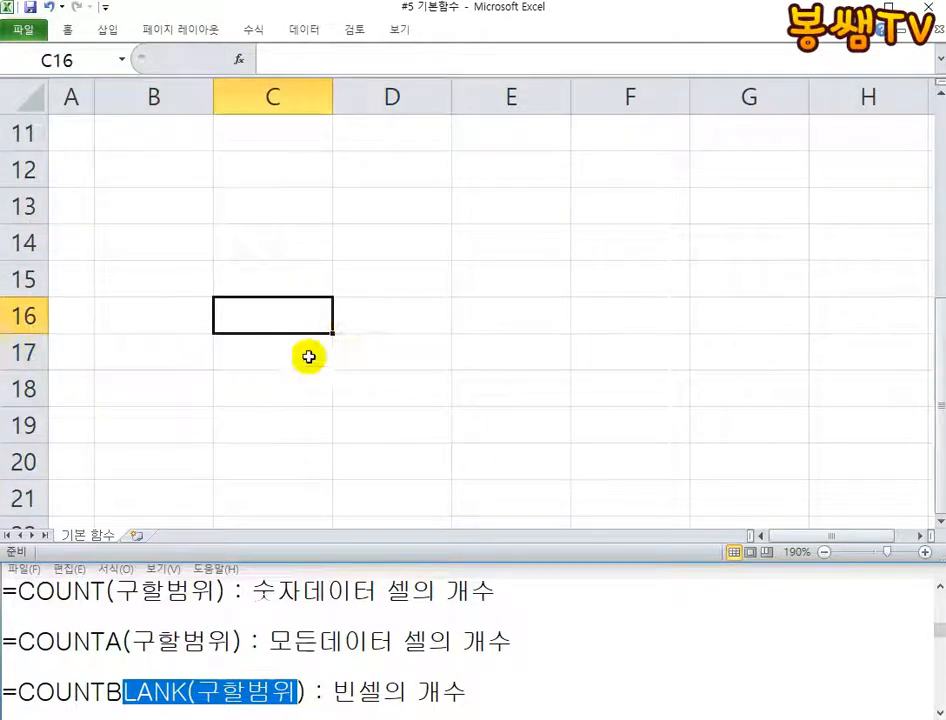
{"action": "left_click", "coordinate": [294, 272]}
{"action": "scroll", "coordinate": [268, 272], "scroll_direction": "up", "scroll_amount": 1}
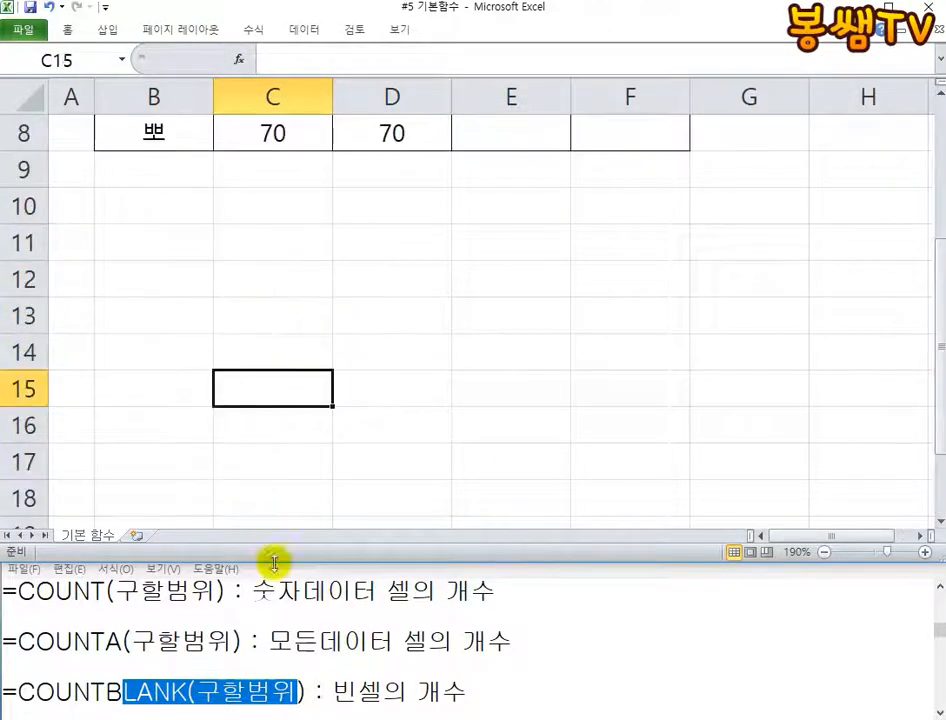
{"action": "left_click", "coordinate": [238, 300]}
{"action": "scroll", "coordinate": [245, 450], "scroll_direction": "down", "scroll_amount": 1}
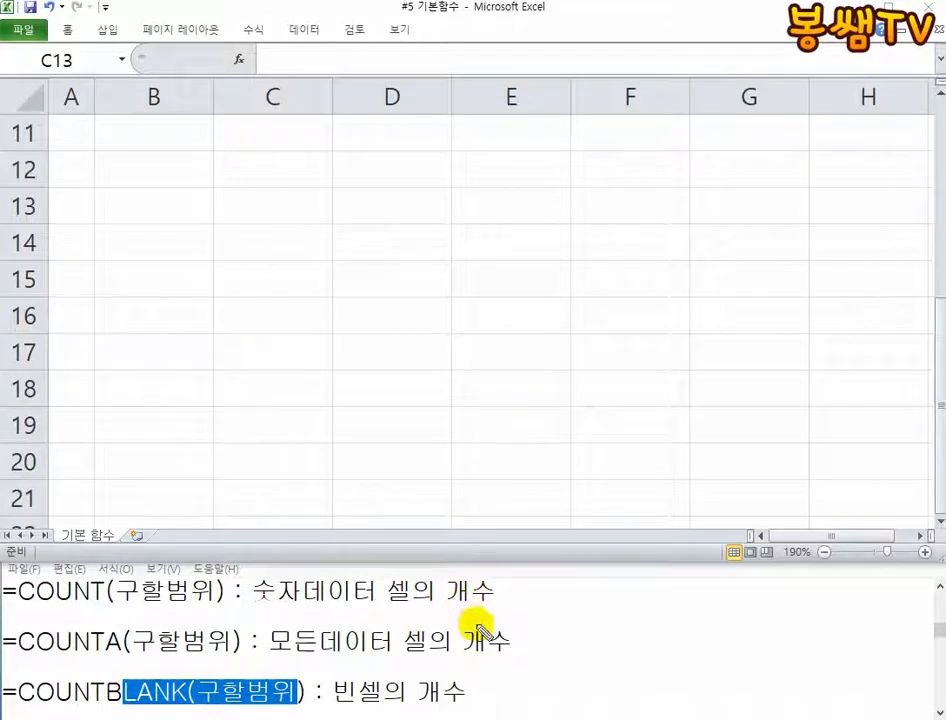
{"action": "mouse_move", "coordinate": [480, 630]}
{"action": "left_mouse_down"}
{"action": "mouse_move", "coordinate": [507, 555]}
{"action": "mouse_move", "coordinate": [465, 665]}
{"action": "mouse_move", "coordinate": [481, 697]}
{"action": "mouse_move", "coordinate": [475, 662]}
{"action": "left_mouse_up"}
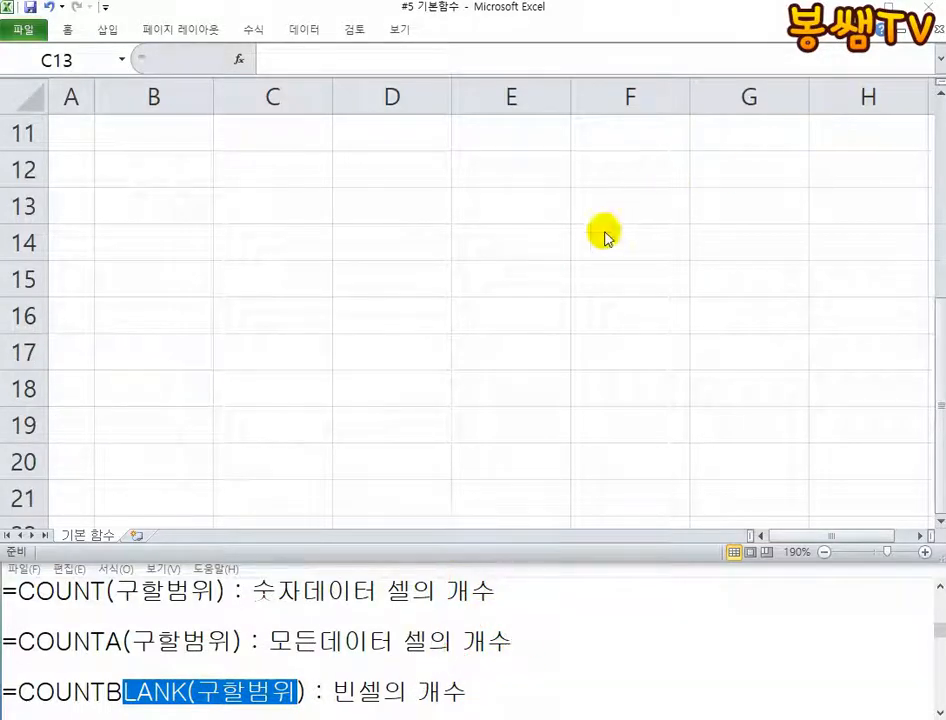
{"action": "key", "text": "Escape"}
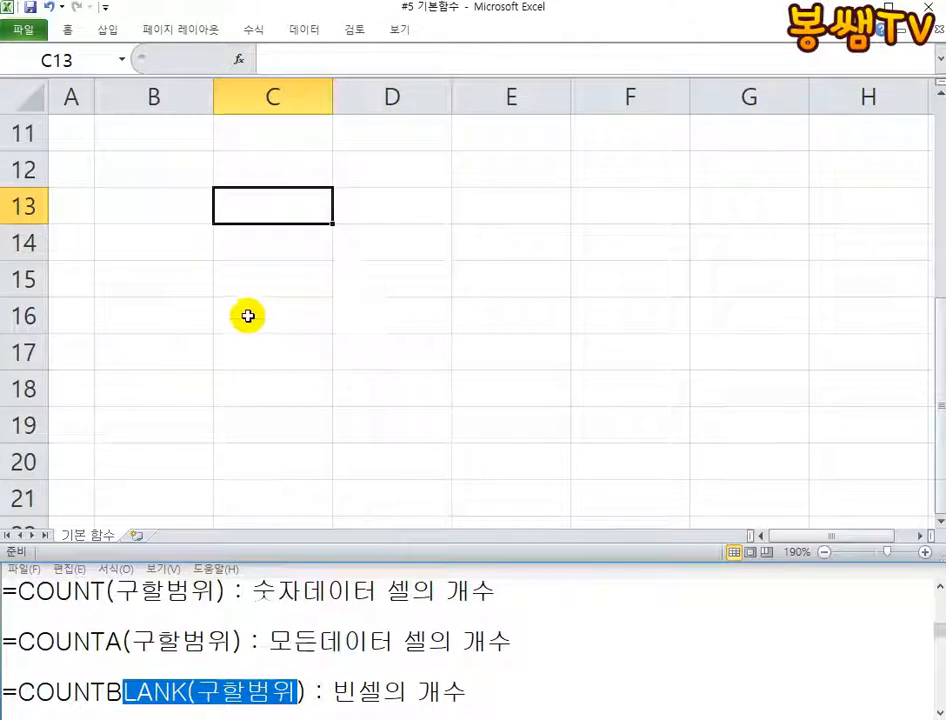
- Turn off centre alignment for the empty range B12:G20
{"action": "left_click", "coordinate": [160, 174]}
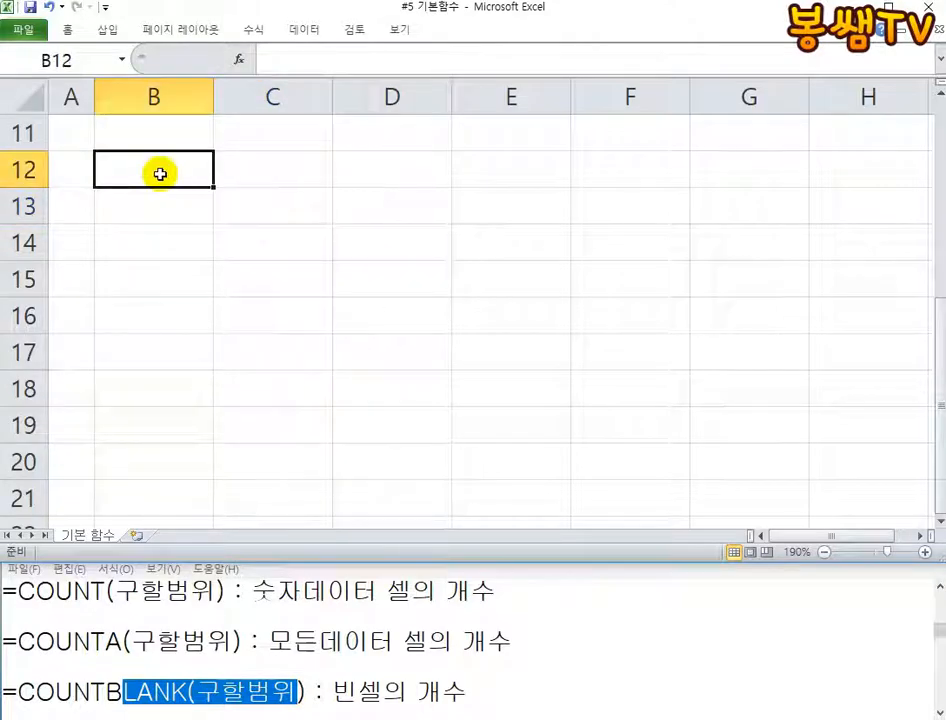
{"action": "type", "text": "DLFMA"}
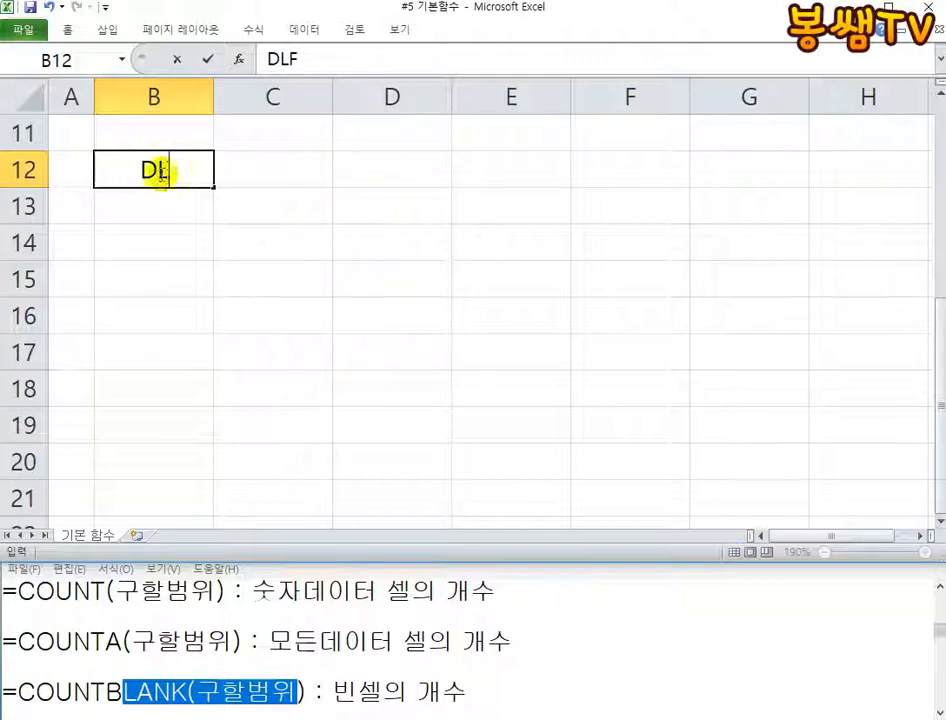
{"action": "left_click_drag", "start_coordinate": [160, 174], "coordinate": [701, 446]}
{"action": "left_click", "coordinate": [82, 35]}
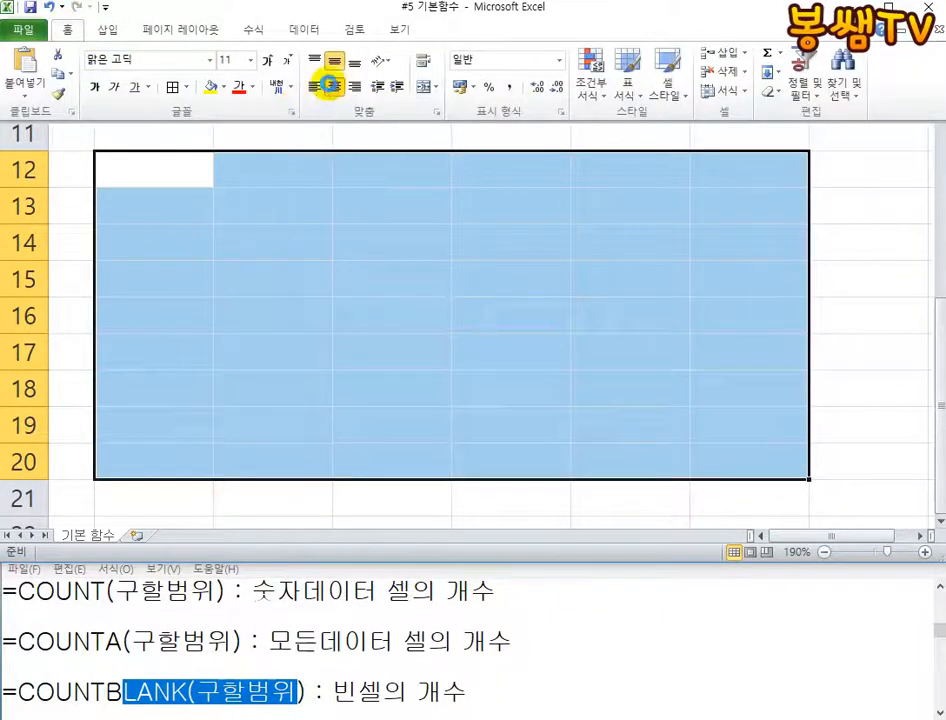
{"action": "left_click", "coordinate": [325, 87]}
{"action": "left_click", "coordinate": [133, 190]}
{"action": "left_click", "coordinate": [133, 181]}
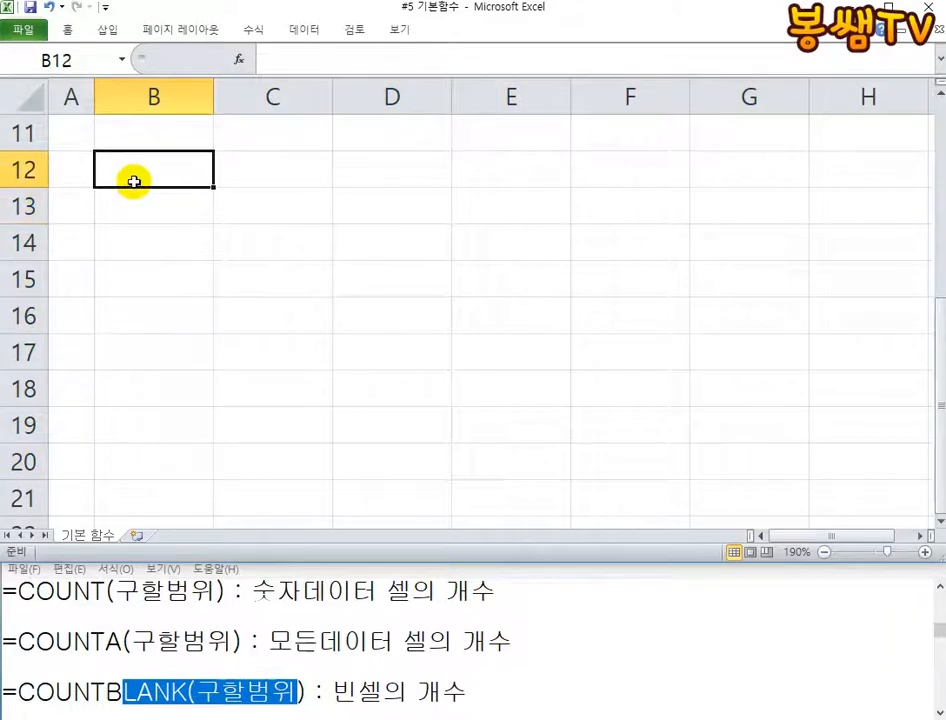
- Enter the column headers 이름, 월, 화, 수, 목 and 금 across cells B12:G12
{"action": "type", "text": "이름"}
{"action": "key", "text": "Tab"}
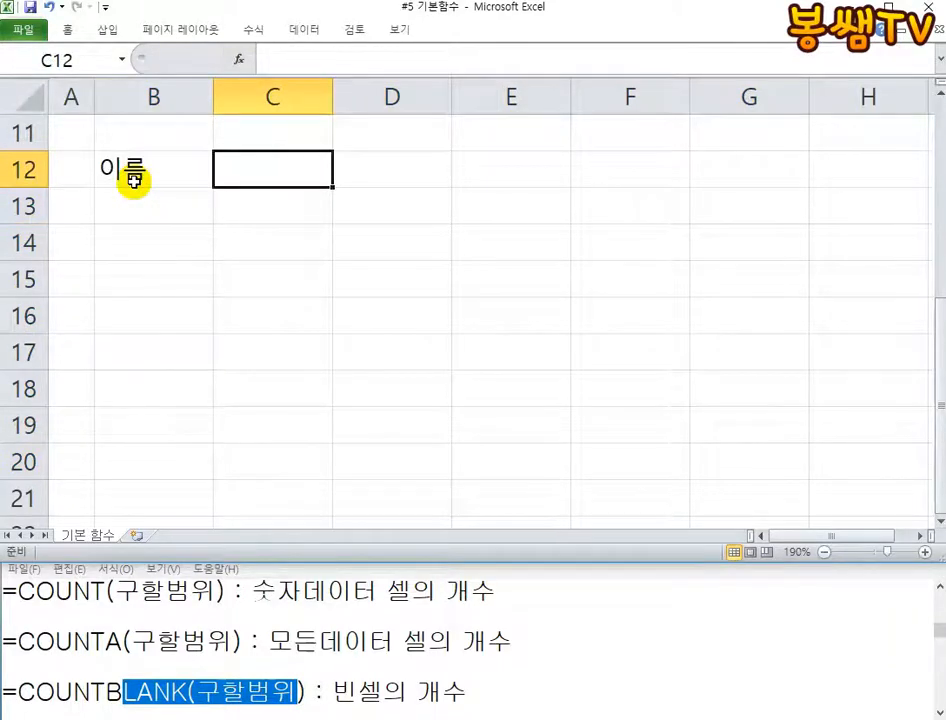
{"action": "type", "text": "월"}
{"action": "key", "text": "Tab"}
{"action": "type", "text": "화"}
{"action": "key", "text": "Tab"}
{"action": "type", "text": "수"}
{"action": "key", "text": "Tab"}
{"action": "type", "text": "모"}
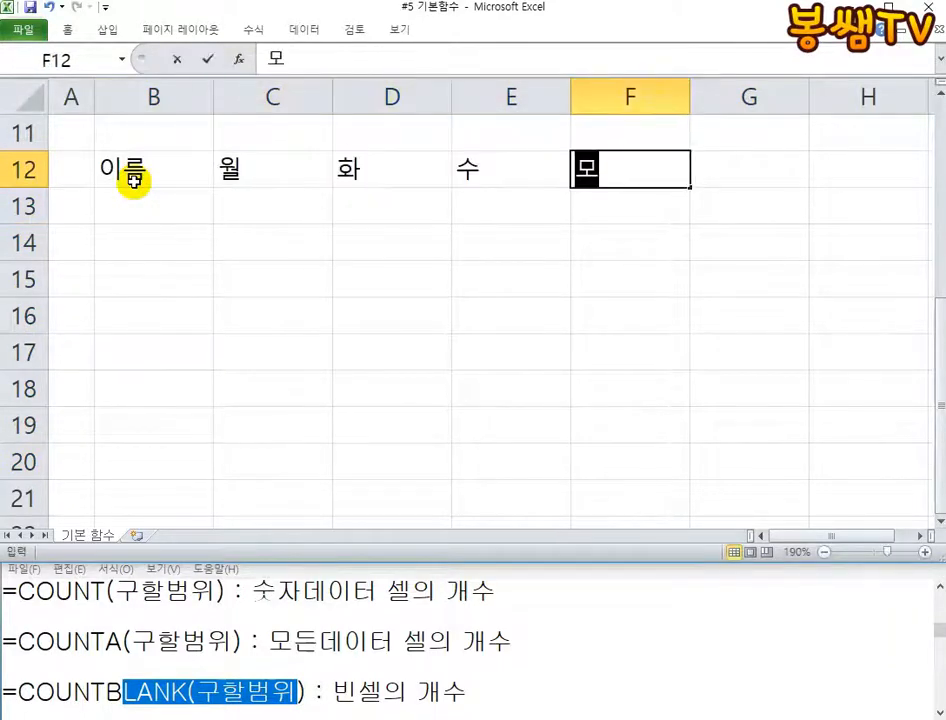
{"action": "key", "text": "Tab"}
{"action": "key", "text": "Left"}
{"action": "type", "text": "목"}
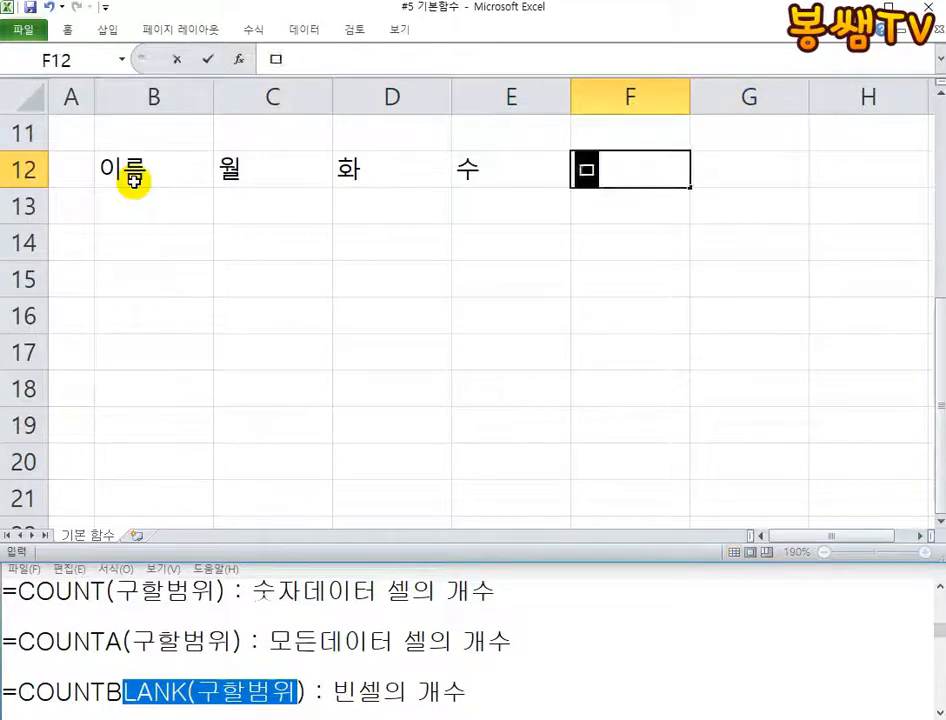
{"action": "key", "text": "Tab"}
{"action": "type", "text": "금"}
{"action": "key", "text": "Return"}
{"action": "key", "text": "Left"}
{"action": "key", "text": "Left"}
{"action": "key", "text": "Left"}
{"action": "key", "text": "Left"}
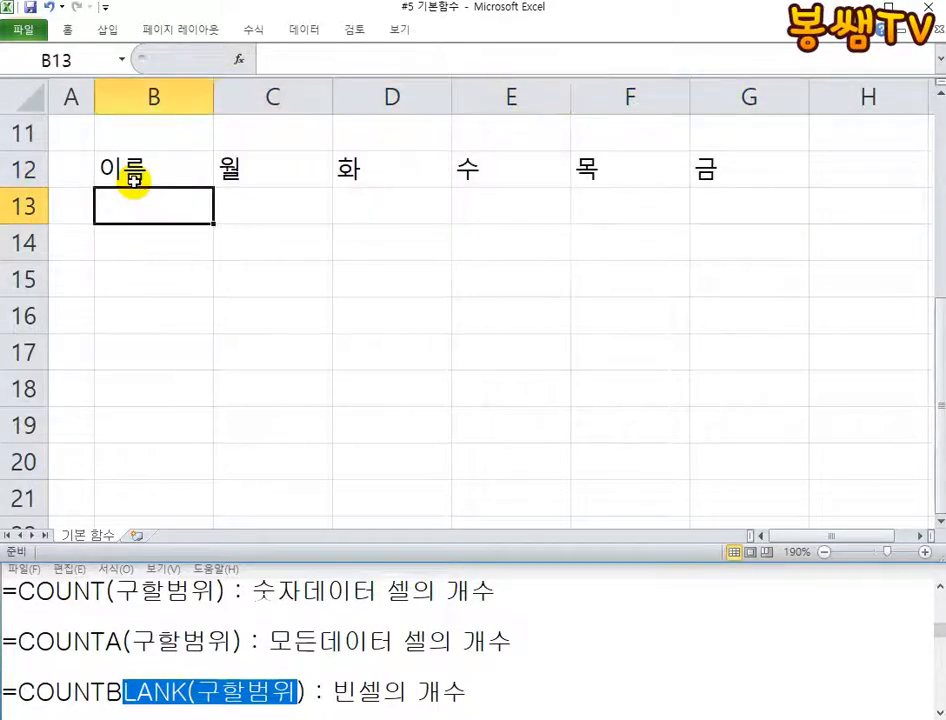
- Enter the student's name in B13 and the labels 출석일 in B15 and 결석일 in B16
{"action": "type", "text": "봉쌤"}
{"action": "key", "text": "Return"}
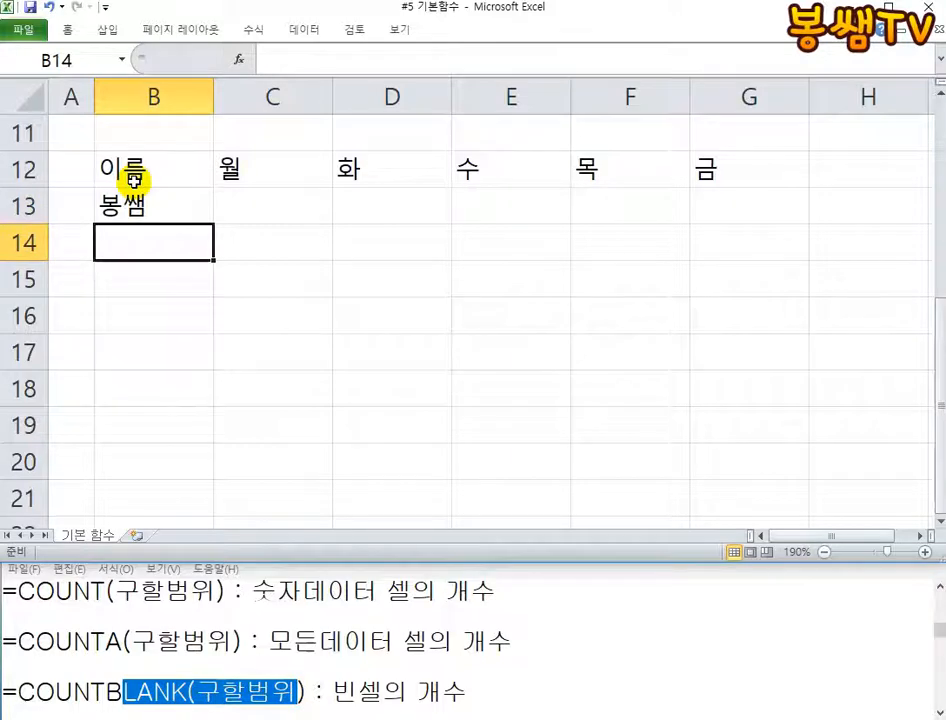
{"action": "key", "text": "Down"}
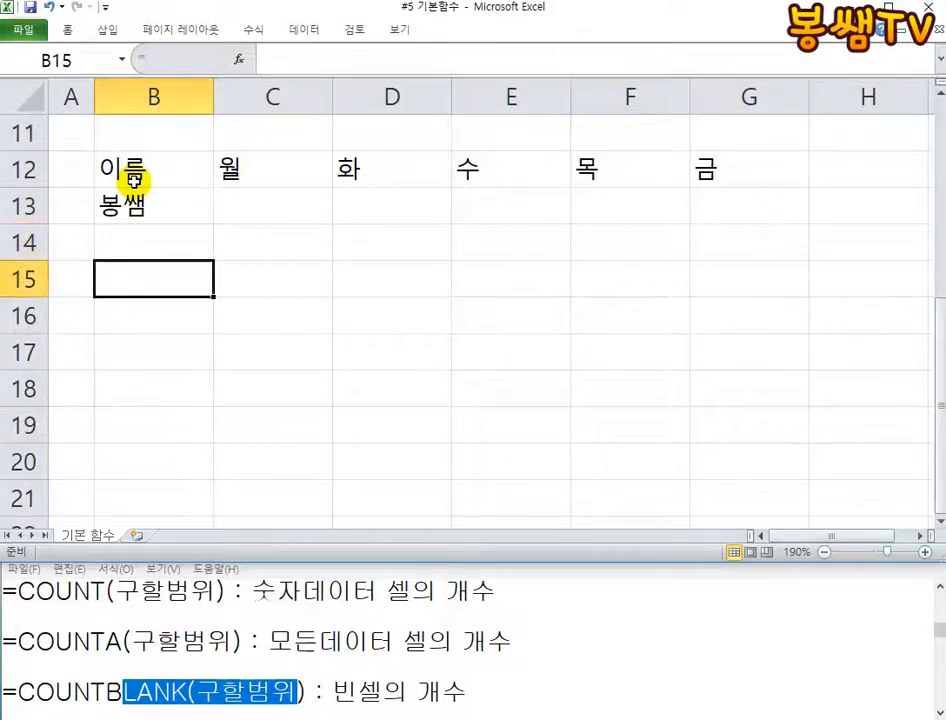
{"action": "type", "text": "출석일"}
{"action": "key", "text": "Return"}
{"action": "type", "text": "결석"}
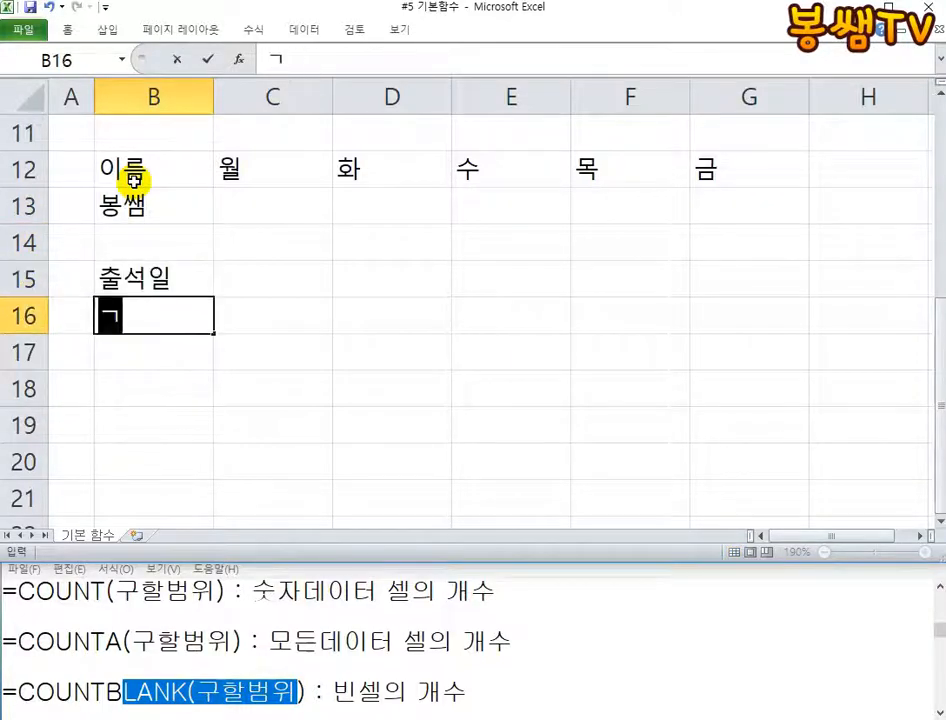
{"action": "type", "text": "일"}
{"action": "key", "text": "Return"}
- Apply all borders to the weekday table B12:G13 and the summary cells B15:C16
{"action": "left_click_drag", "start_coordinate": [133, 180], "coordinate": [601, 233]}
{"action": "left_click_drag", "start_coordinate": [182, 277], "coordinate": [283, 317]}
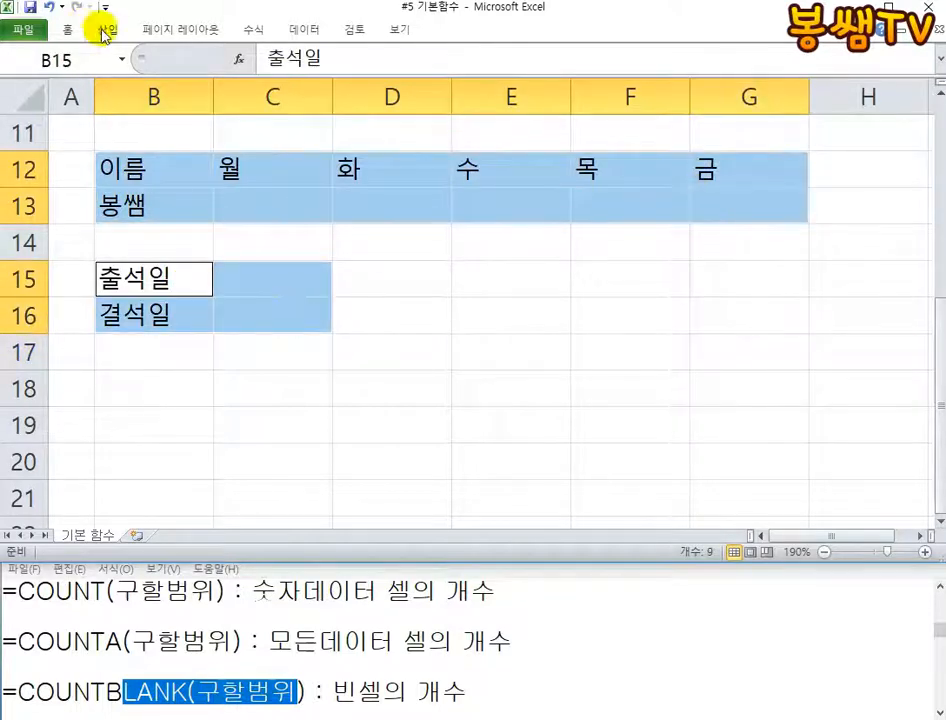
{"action": "left_click", "coordinate": [62, 29]}
{"action": "left_click", "coordinate": [169, 91]}
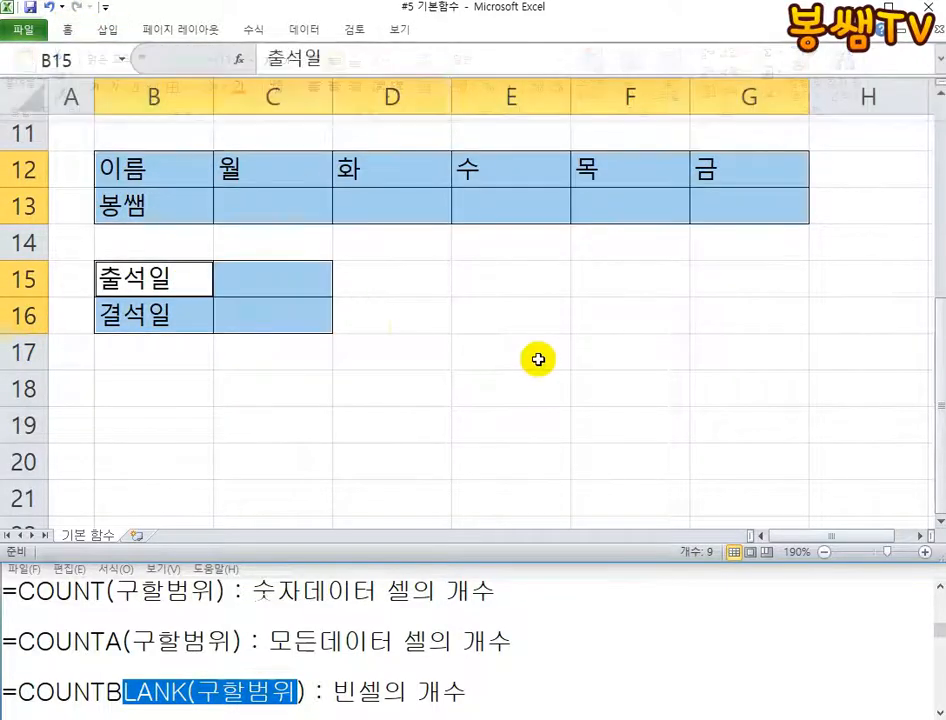
{"action": "left_click", "coordinate": [536, 356]}
- Mark attendance with the letter O under 월, 화, 수 and 목 in cells C13:F13
{"action": "left_click", "coordinate": [222, 265]}
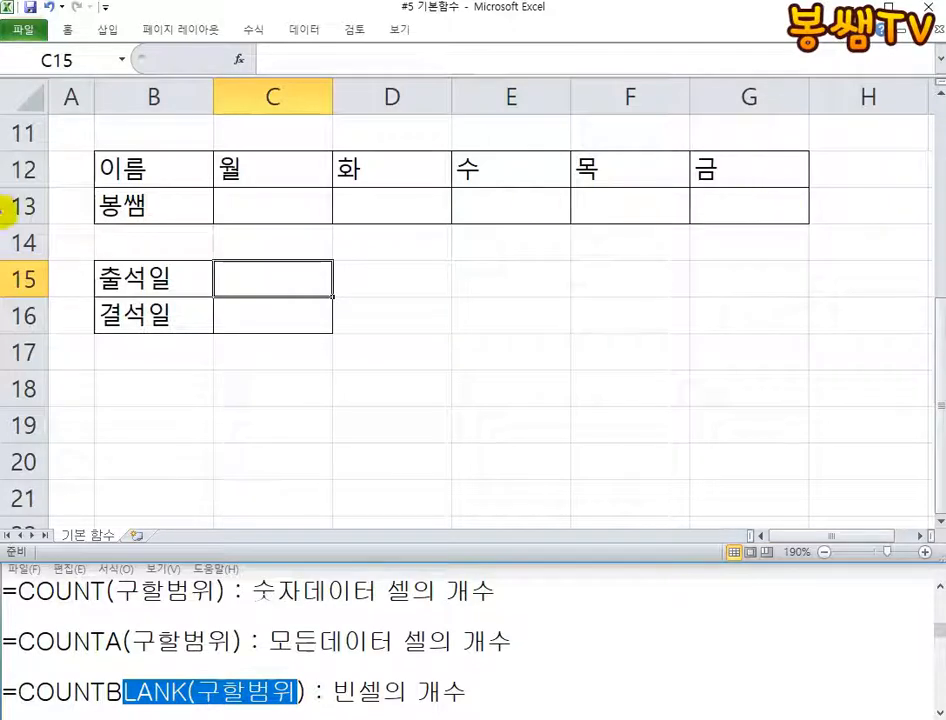
{"action": "left_click", "coordinate": [271, 217]}
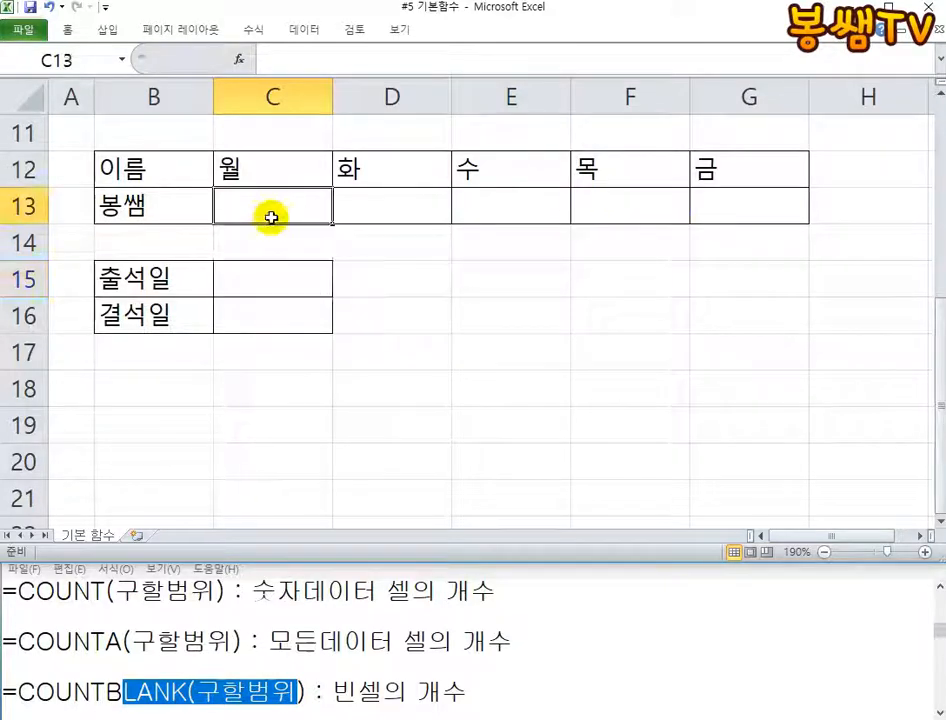
{"action": "type", "text": "O"}
{"action": "key", "text": "ctrl+Return"}
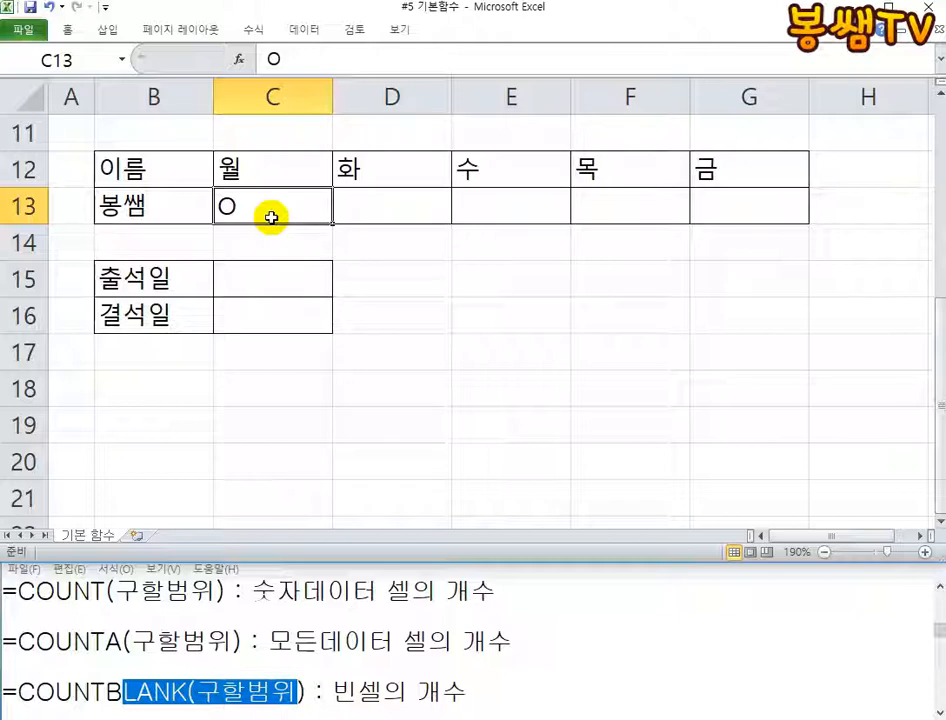
{"action": "key", "text": "Tab"}
{"action": "type", "text": "O"}
{"action": "key", "text": "Tab"}
{"action": "type", "text": "O"}
{"action": "key", "text": "Tab"}
{"action": "type", "text": "O"}
{"action": "key", "text": "Tab"}
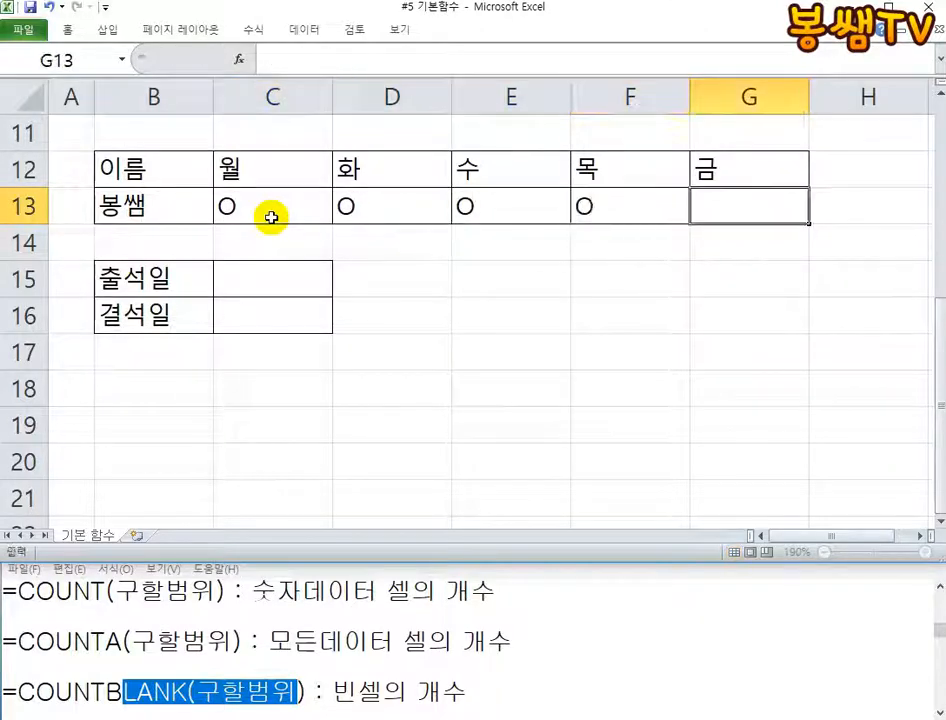
- Enter 4 as the manually counted number of attendance days in C15
{"action": "key", "text": "Down"}
{"action": "key", "text": "Left"}
{"action": "key", "text": "Left"}
{"action": "key", "text": "Left"}
{"action": "key", "text": "Left"}
{"action": "key", "text": "Down"}
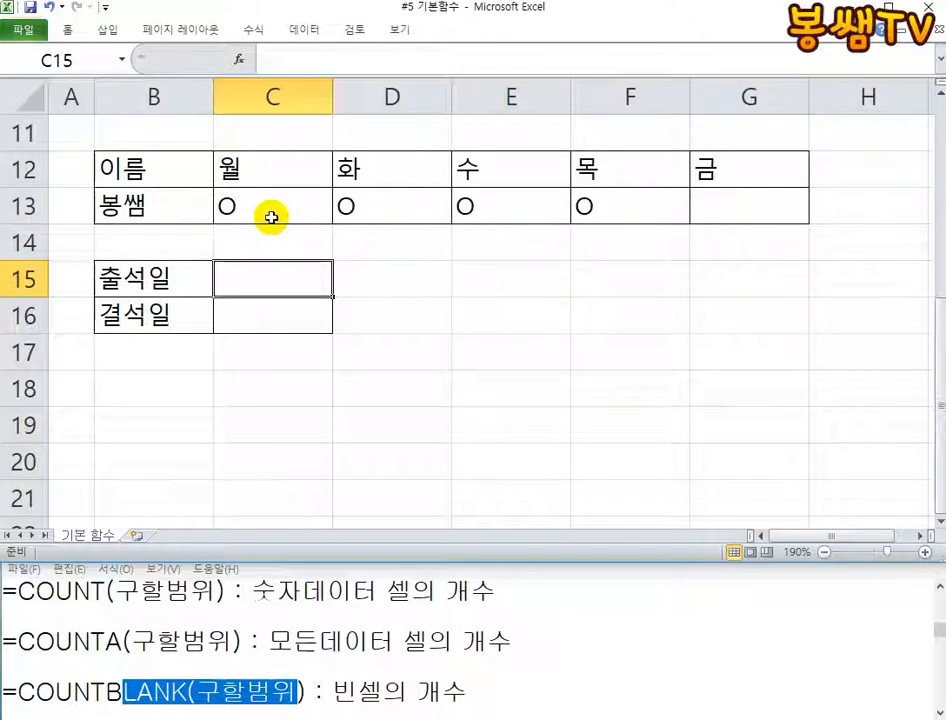
{"action": "type", "text": "4"}
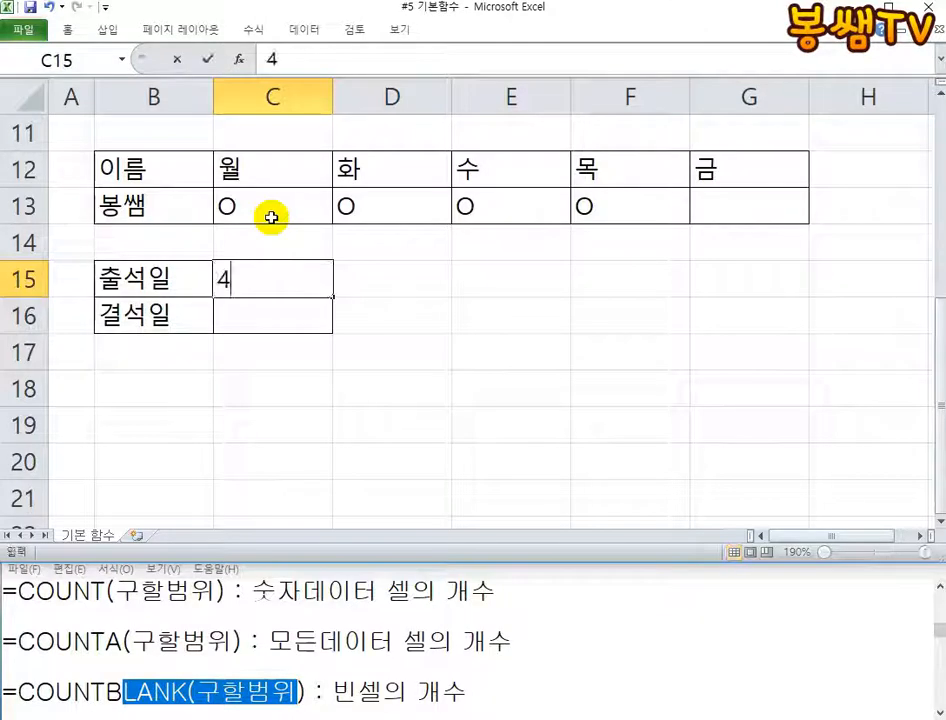
{"action": "key", "text": "Tab"}
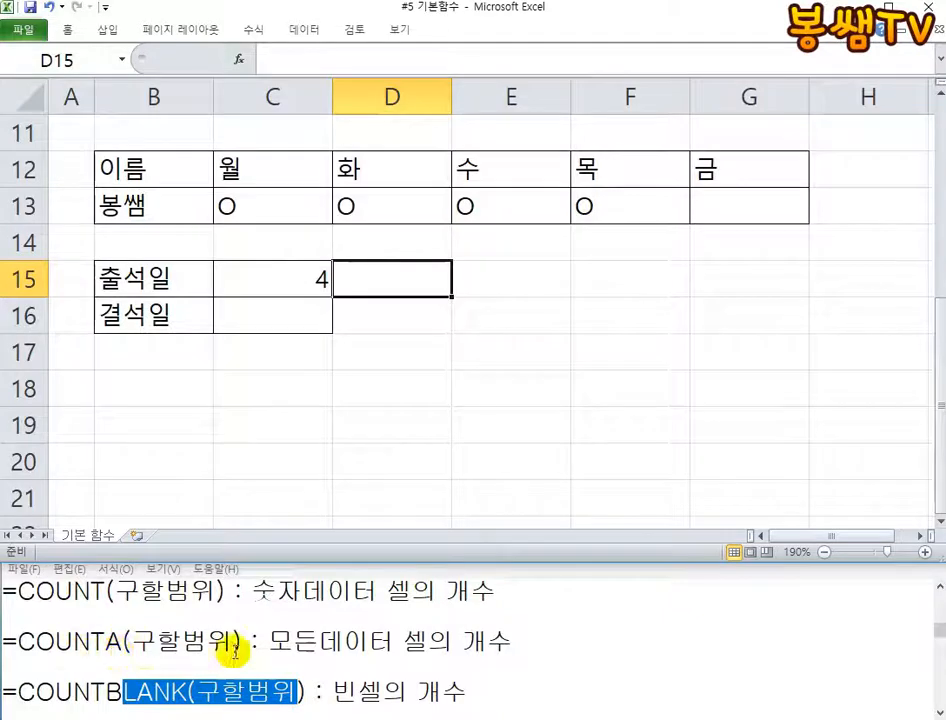
- Count the attendance marks in D15 with the formula =COUNTA(C13:G13)
{"action": "type", "text": "COUN"}
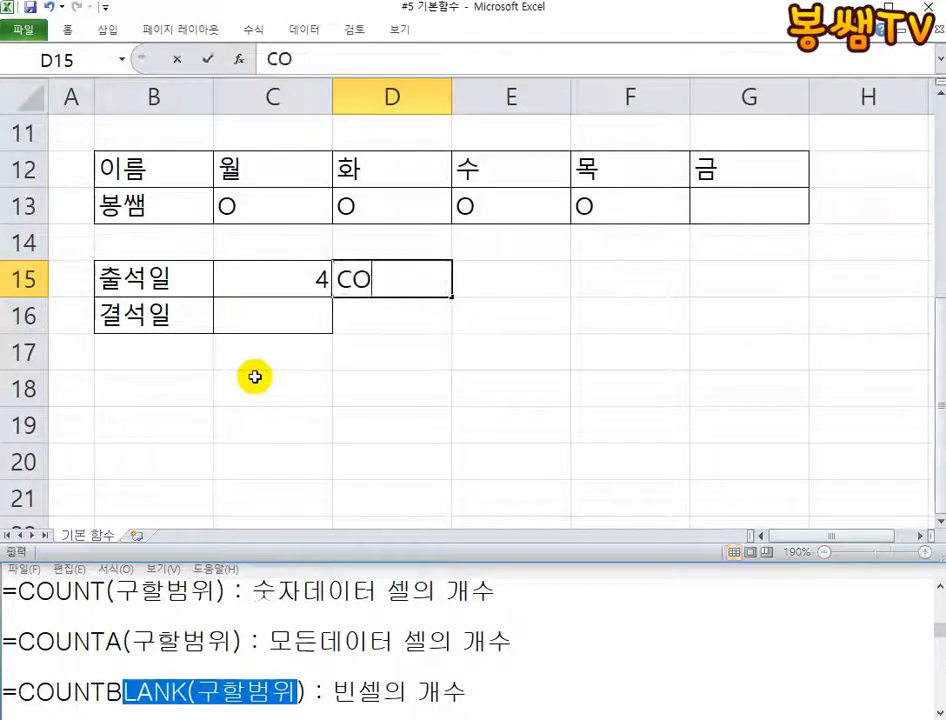
{"action": "key", "text": "BackSpace"}
{"action": "key", "text": "BackSpace"}
{"action": "type", "text": "=C"}
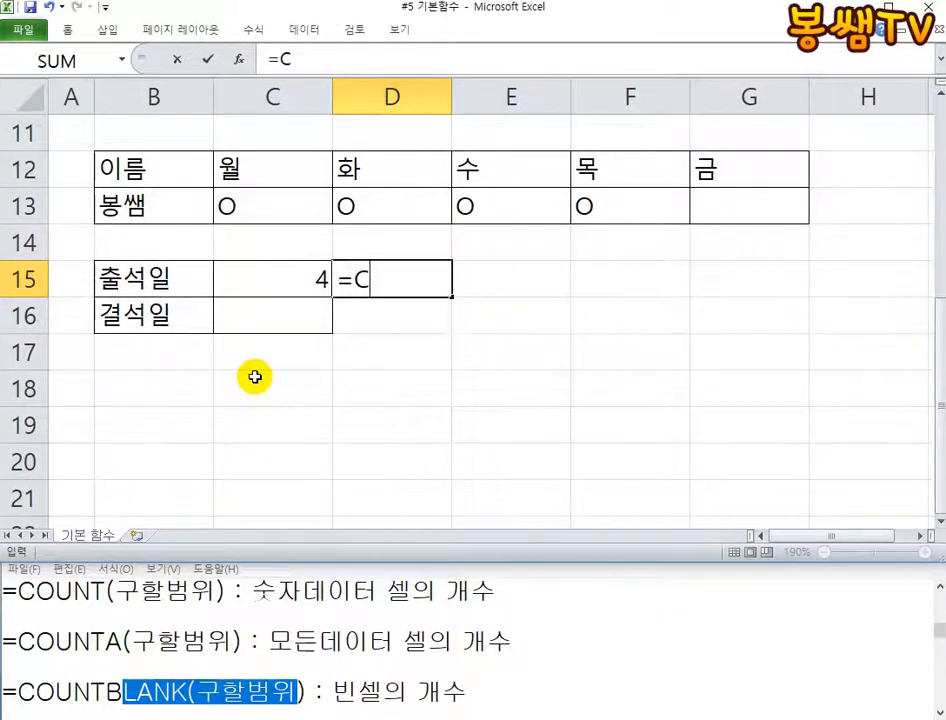
{"action": "type", "text": "OUNTA("}
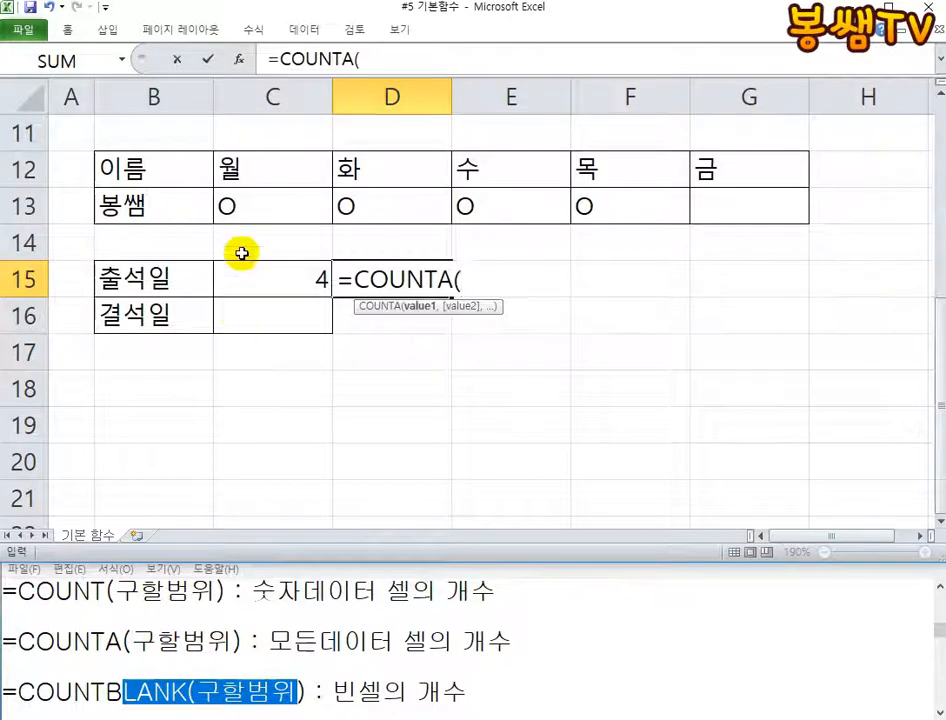
{"action": "left_click", "coordinate": [260, 194]}
{"action": "left_click_drag", "start_coordinate": [260, 194], "coordinate": [762, 196]}
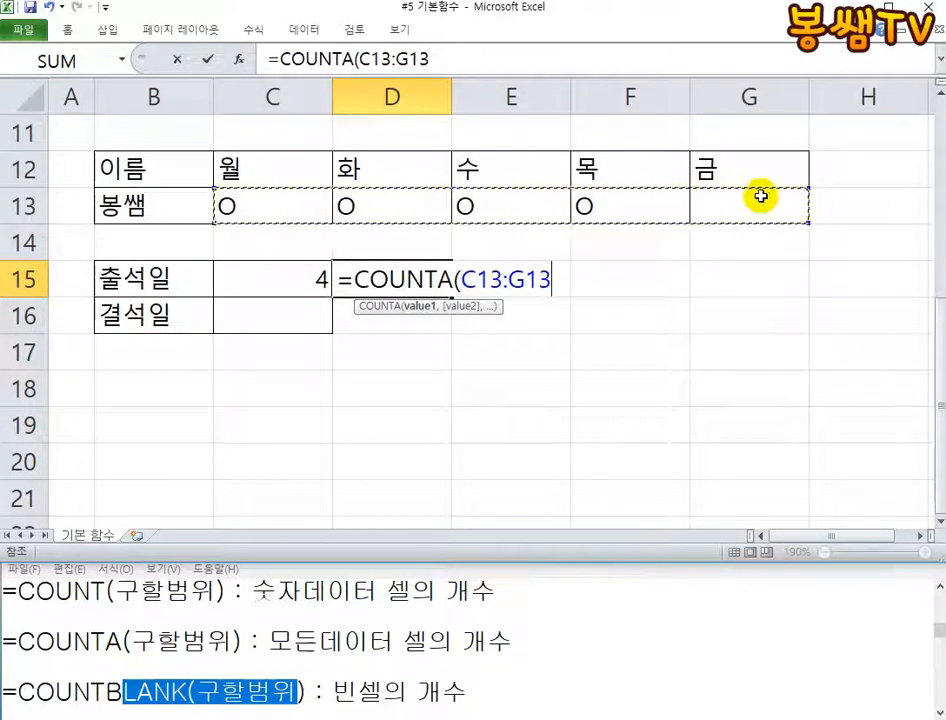
{"action": "type", "text": ")"}
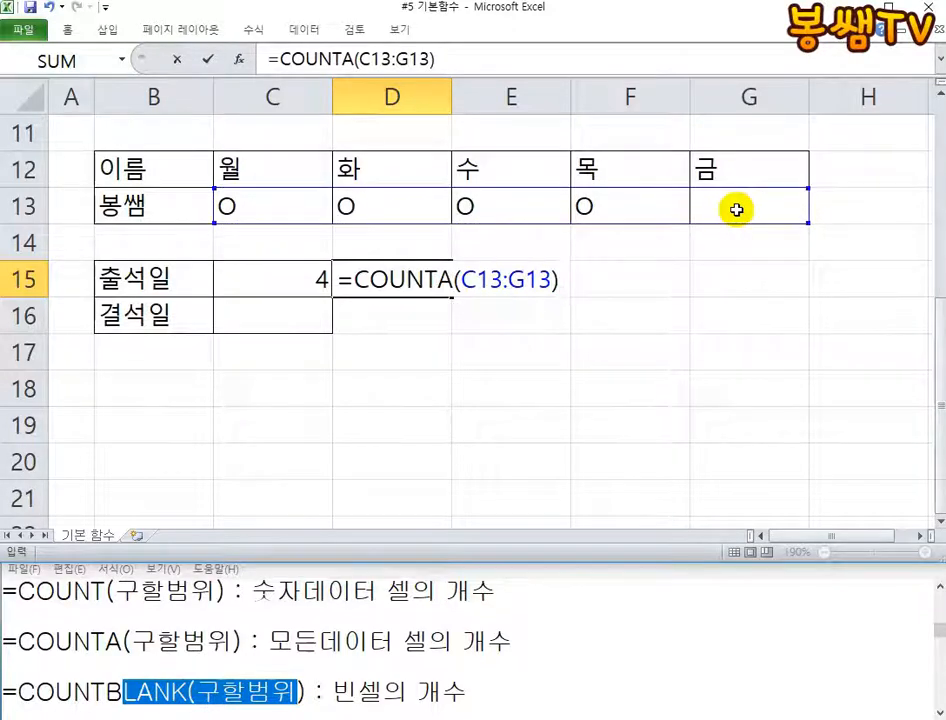
{"action": "key", "text": "Return"}
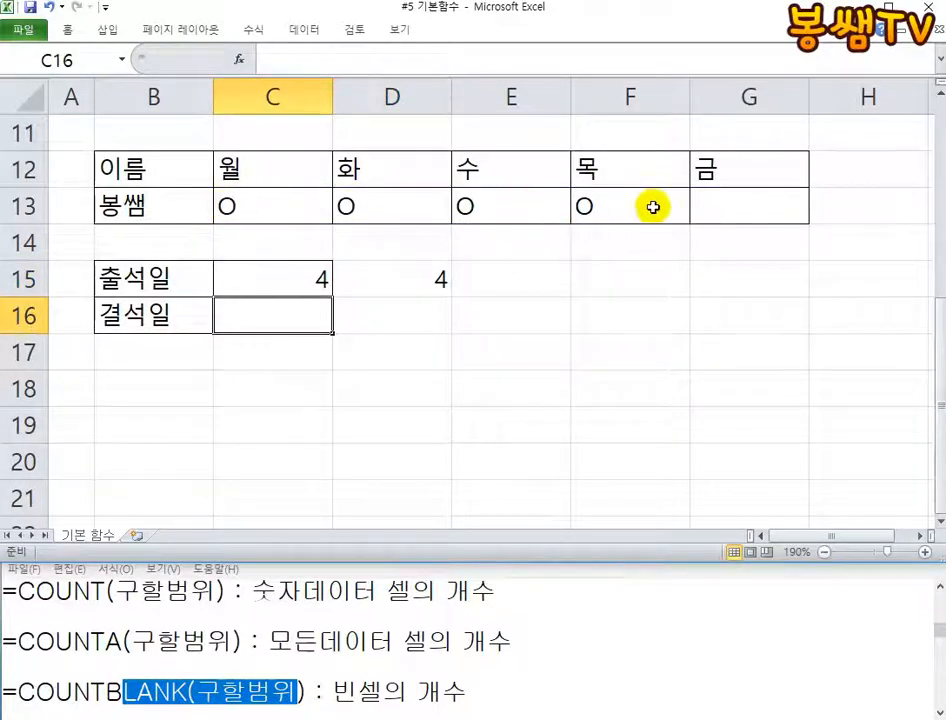
- Compare the marks in C13:G13 with the manual count in C15 and the COUNTA formula in D15
{"action": "left_click", "coordinate": [230, 206]}
{"action": "left_click_drag", "start_coordinate": [230, 206], "coordinate": [750, 206]}
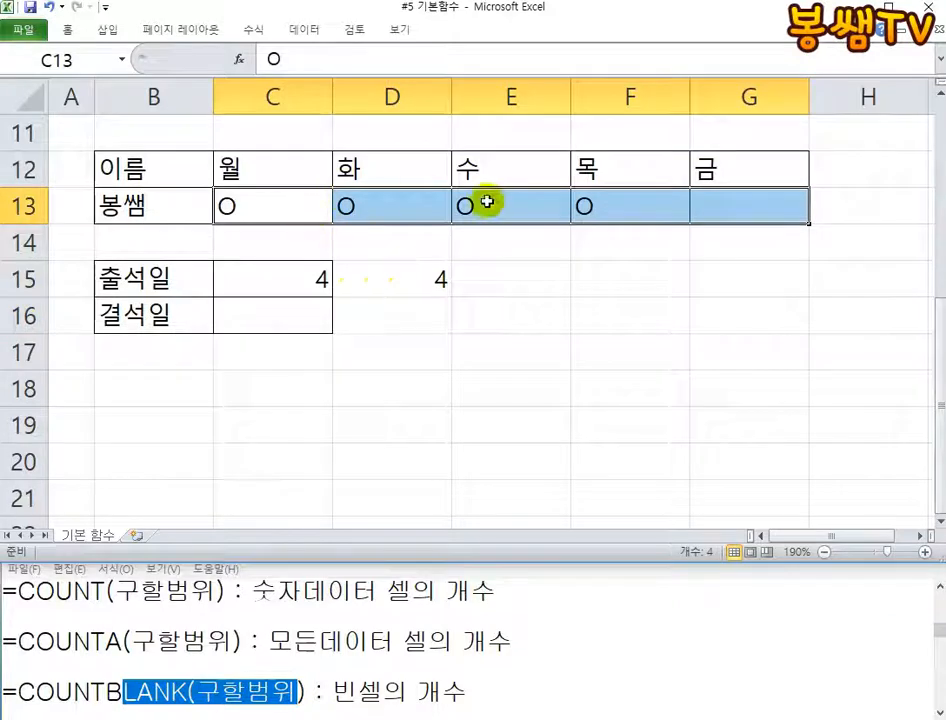
{"action": "left_click", "coordinate": [429, 281]}
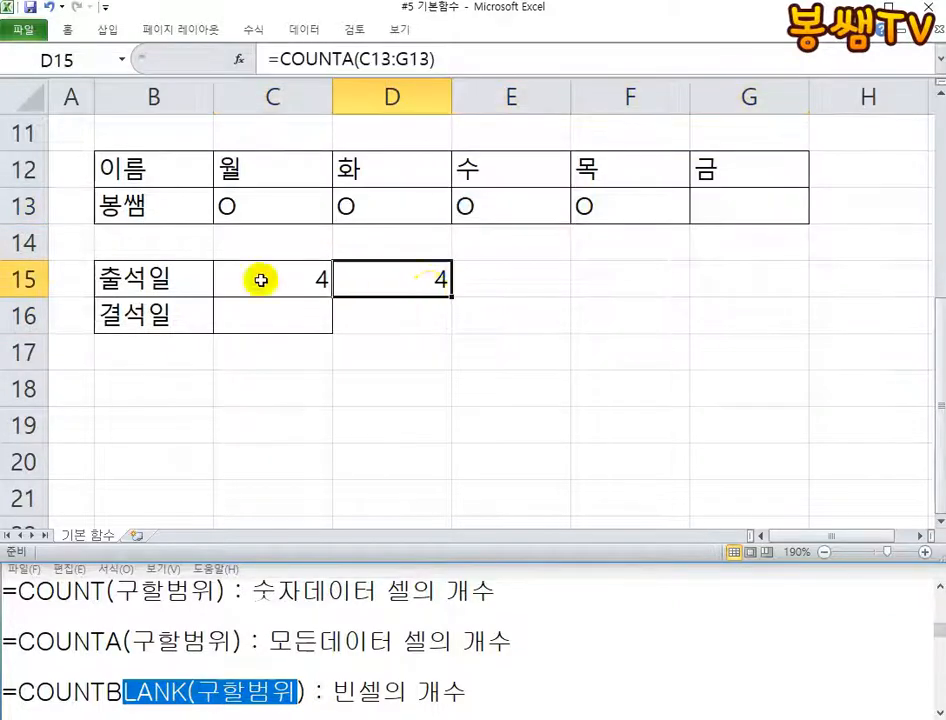
{"action": "left_click", "coordinate": [303, 290]}
{"action": "left_click", "coordinate": [440, 292]}
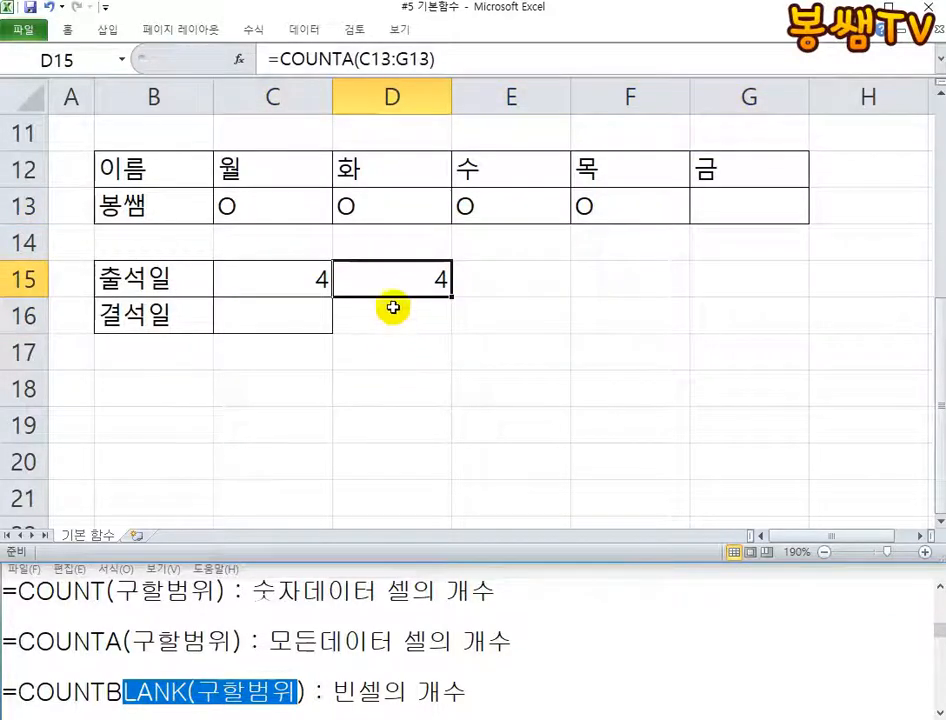
{"action": "left_click", "coordinate": [290, 262]}
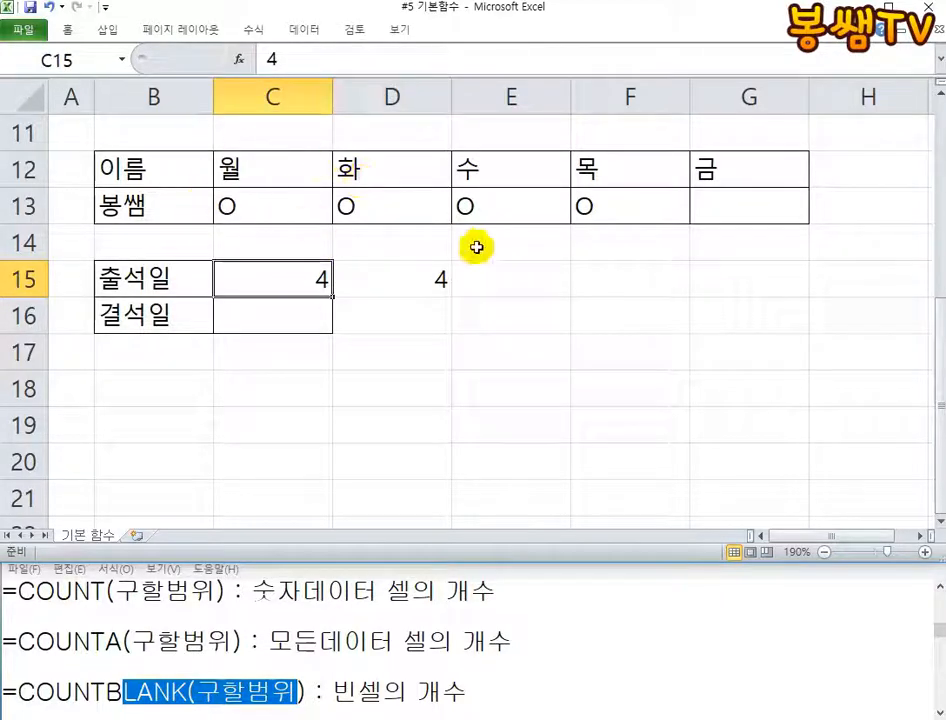
- Clear the O marks for 월 in C13 and 수 in E13
{"action": "left_click", "coordinate": [288, 204]}
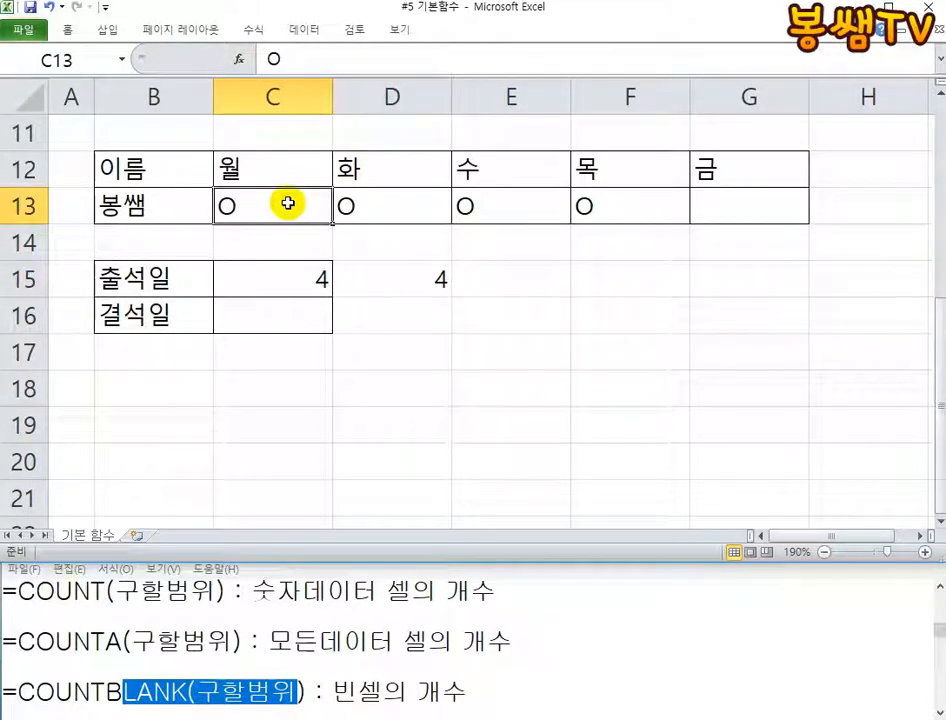
{"action": "key", "text": "Right"}
{"action": "key", "text": "Right"}
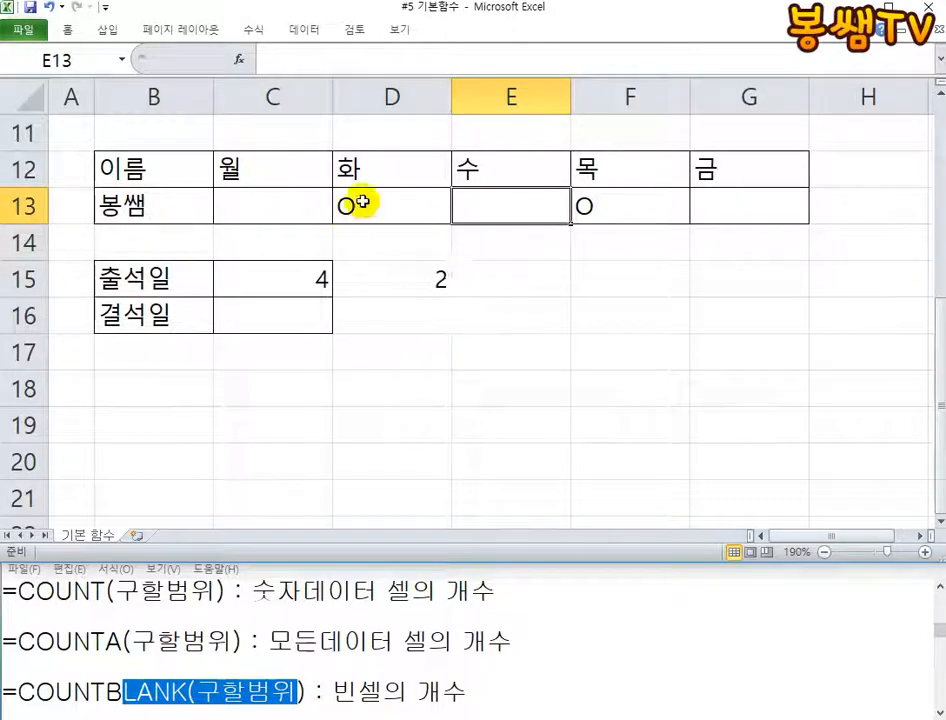
- Set the manually counted attendance days in C15 to 2 and the absence days in C16 to 3
{"action": "left_click", "coordinate": [322, 281]}
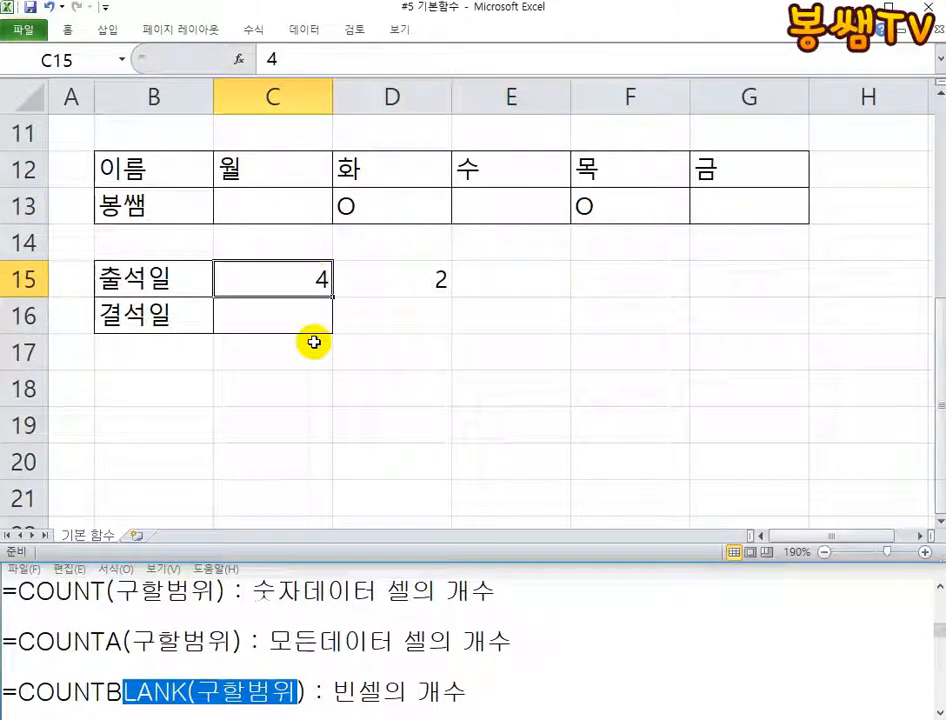
{"action": "type", "text": "2"}
{"action": "key", "text": "Return"}
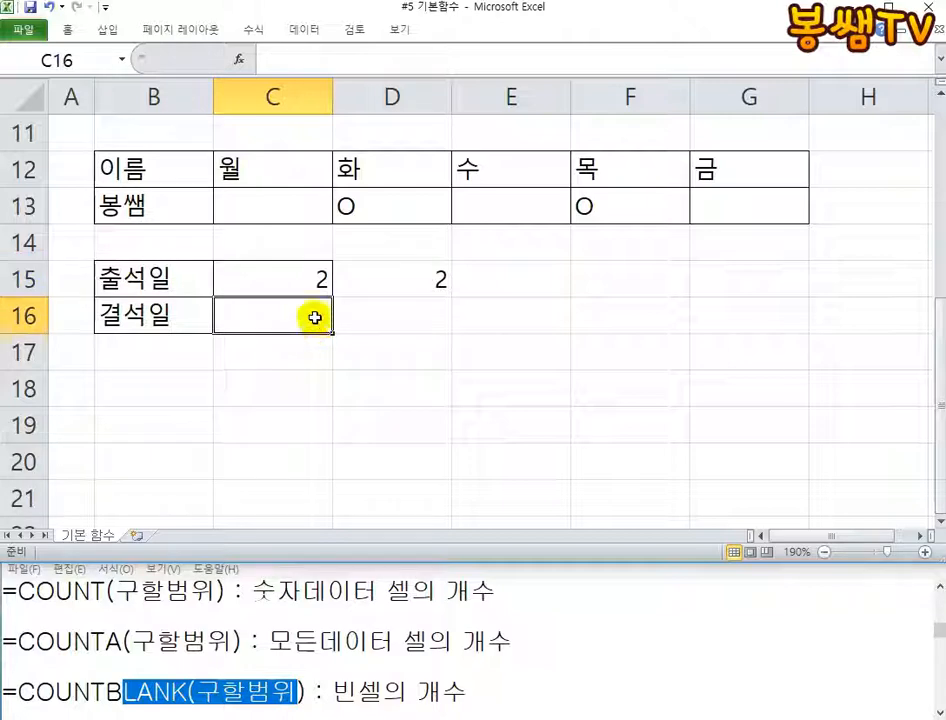
{"action": "left_click", "coordinate": [288, 266]}
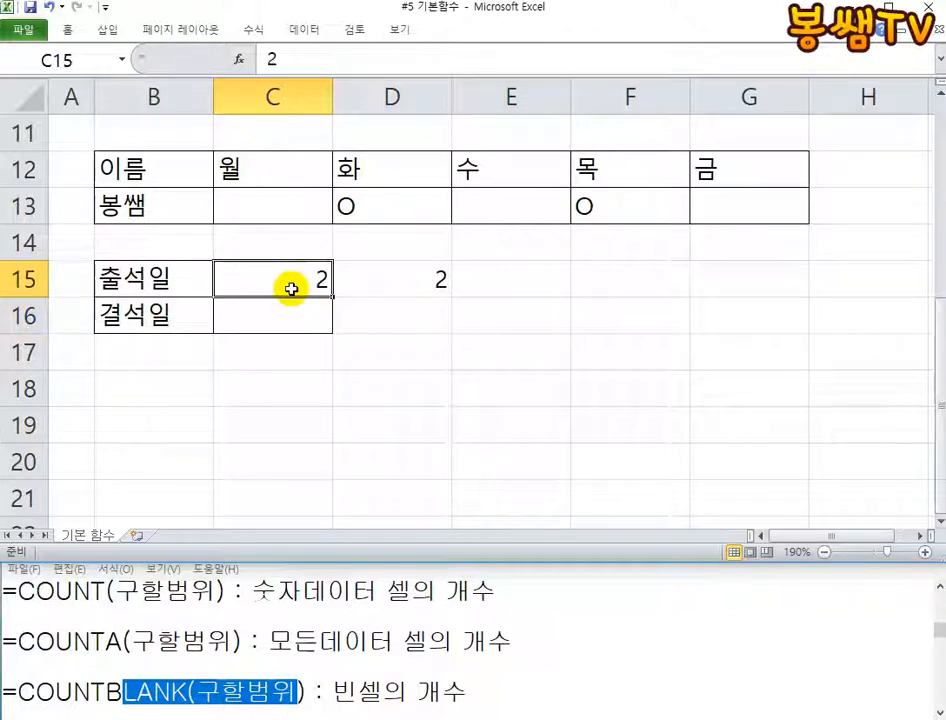
{"action": "left_click", "coordinate": [390, 278]}
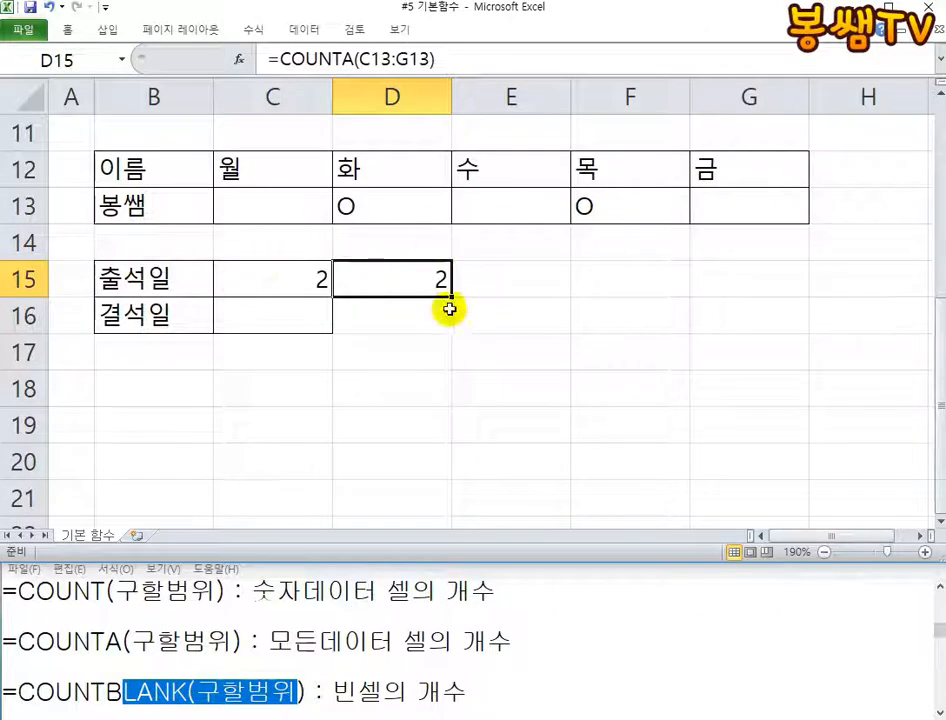
{"action": "left_click", "coordinate": [264, 317]}
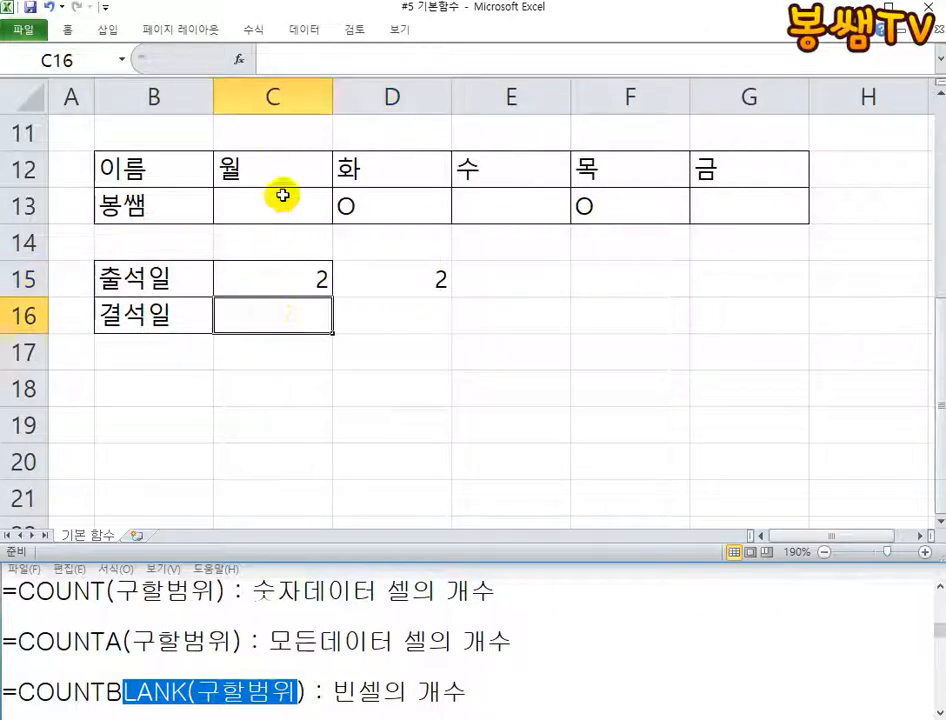
{"action": "type", "text": "3"}
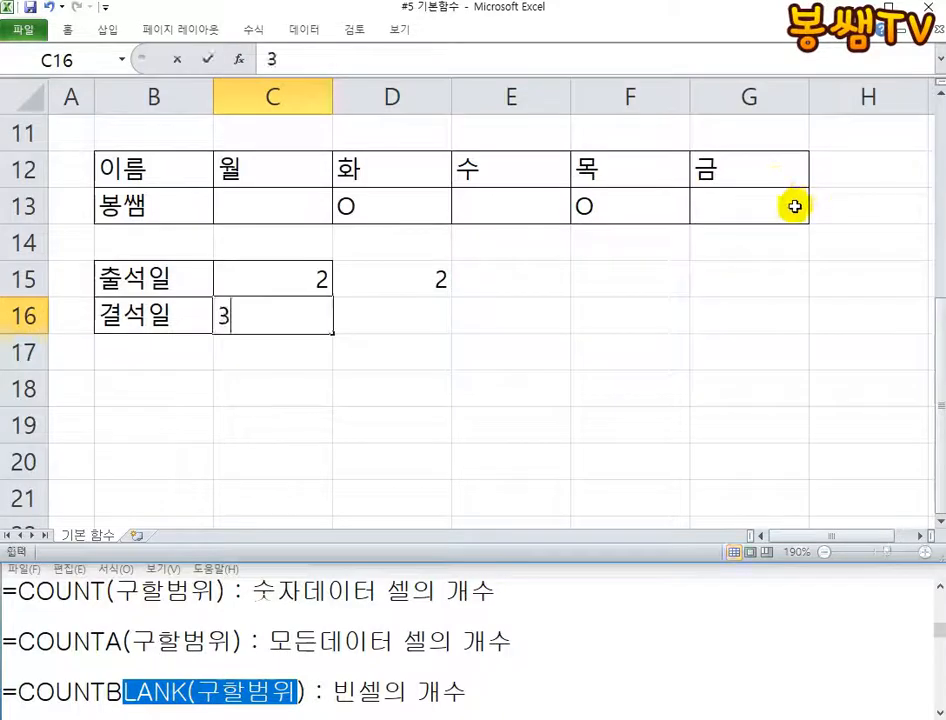
{"action": "key", "text": "Tab"}
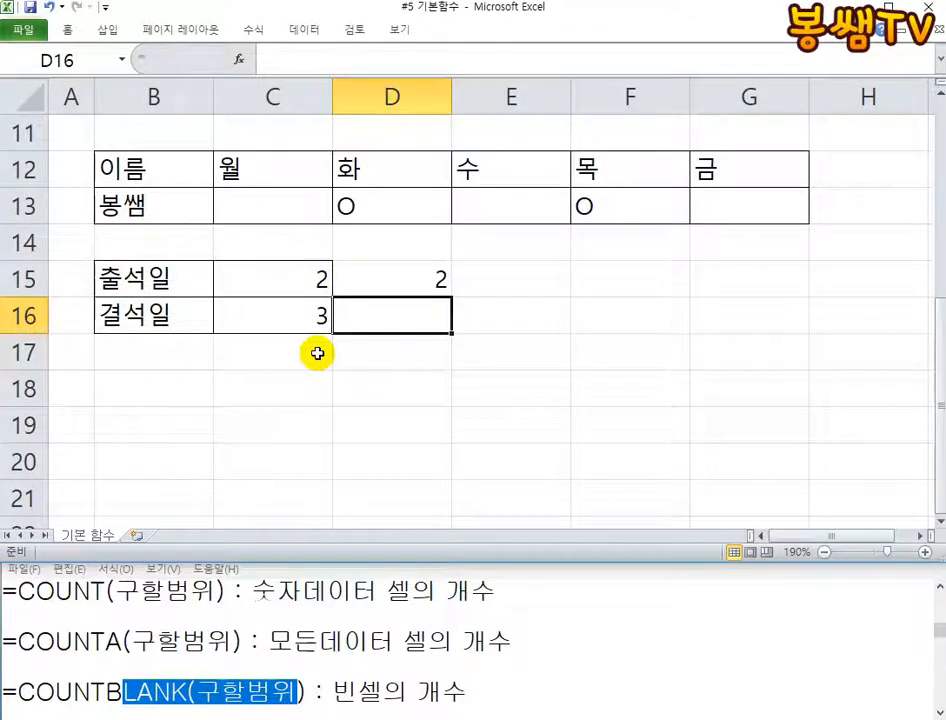
- Count the absence days in D16 with the formula =COUNTBLANK(C13:G13)
{"action": "type", "text": "=COUNTBLANK("}
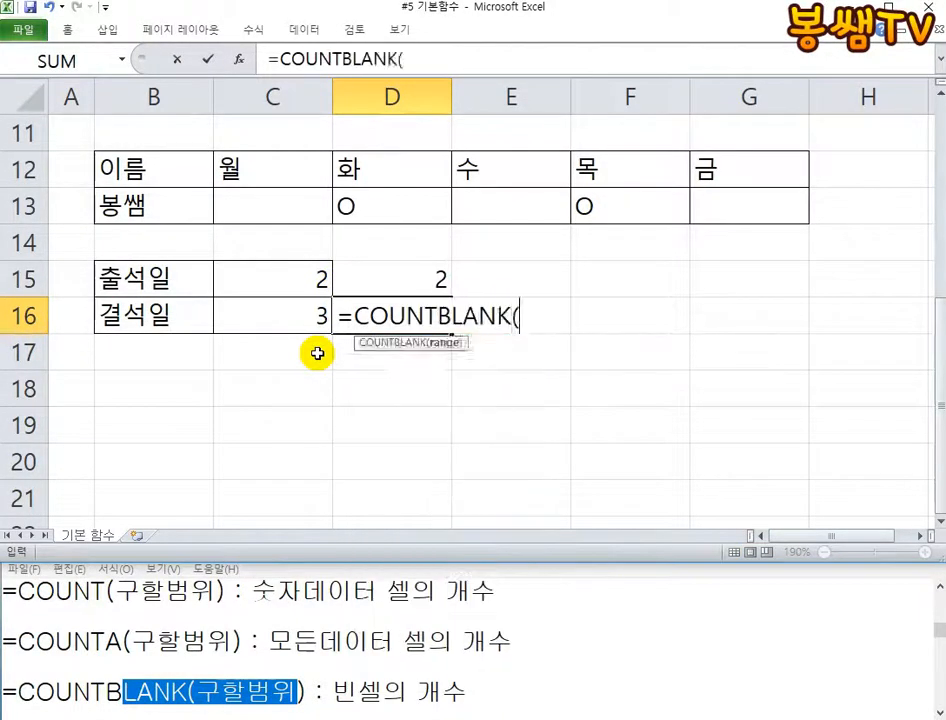
{"action": "left_click_drag", "start_coordinate": [275, 210], "coordinate": [728, 204]}
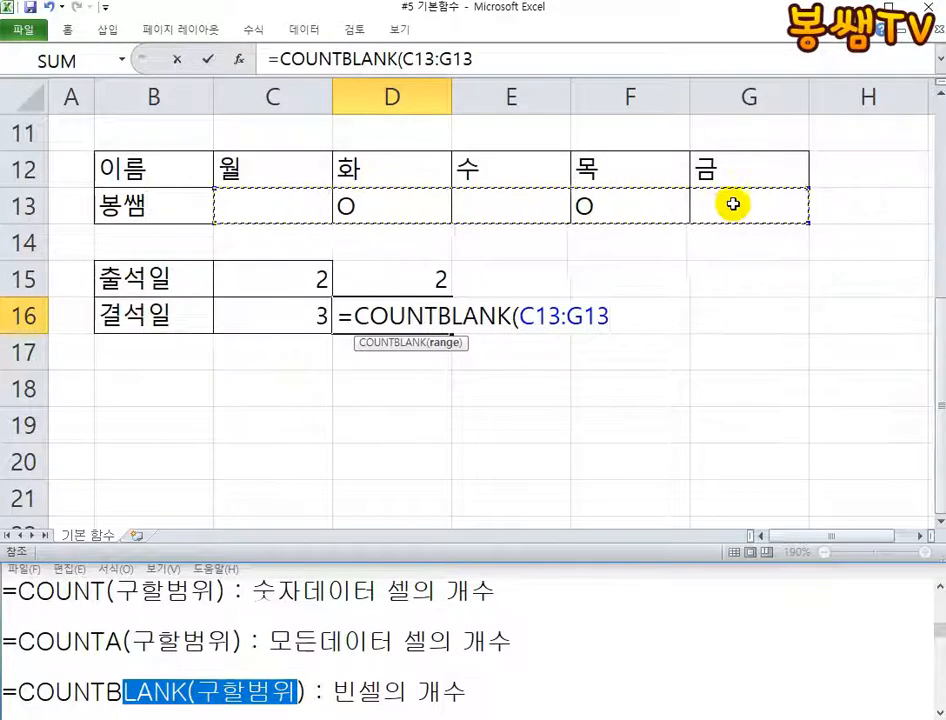
{"action": "type", "text": ")"}
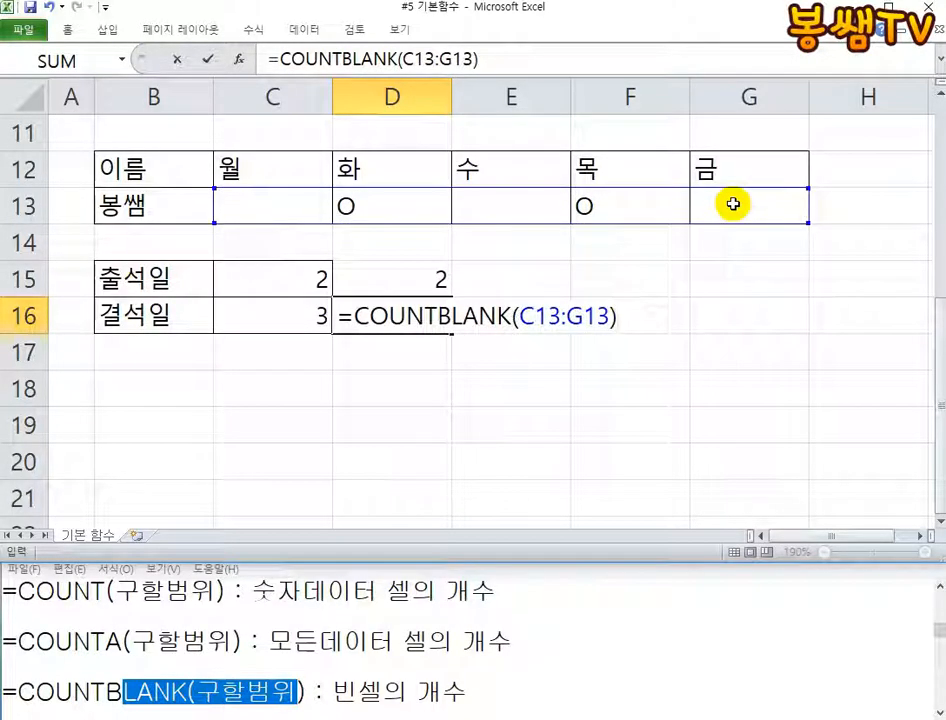
{"action": "key", "text": "Return"}
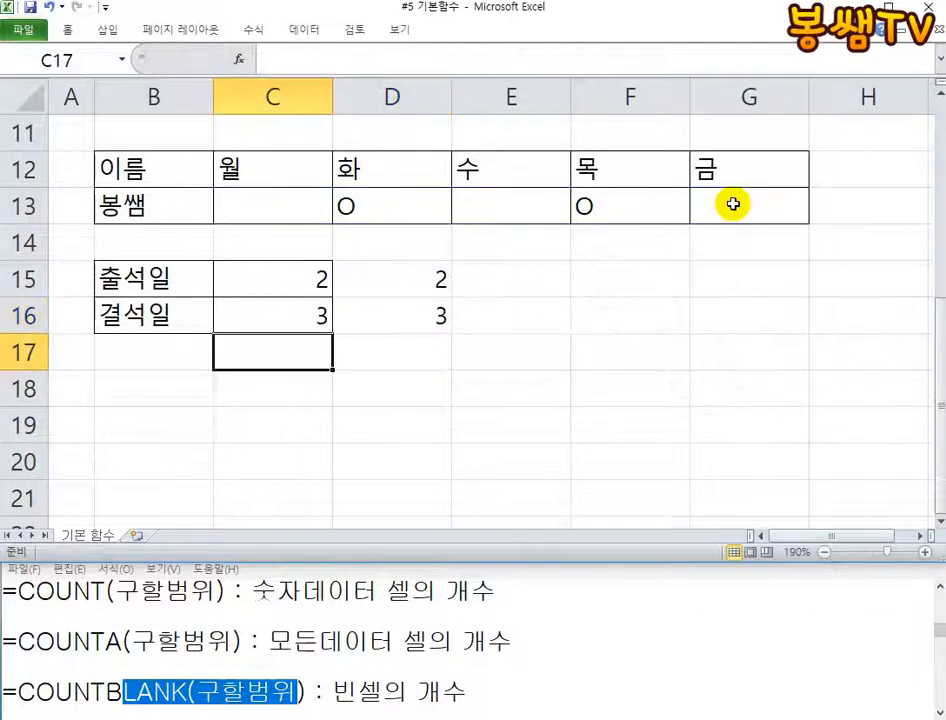
- Mark attendance with O for 월 in C13, 수 in E13 and 금 in G13
{"action": "left_click", "coordinate": [259, 217]}
{"action": "type", "text": "O"}
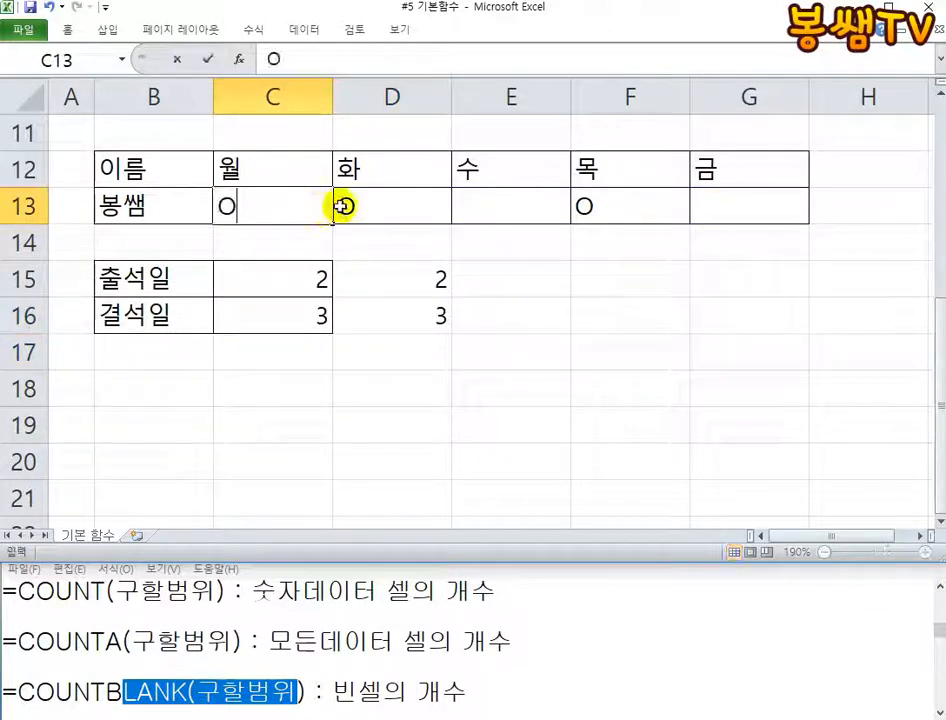
{"action": "left_click", "coordinate": [458, 205]}
{"action": "type", "text": "O"}
{"action": "left_click", "coordinate": [699, 205]}
{"action": "type", "text": "O"}
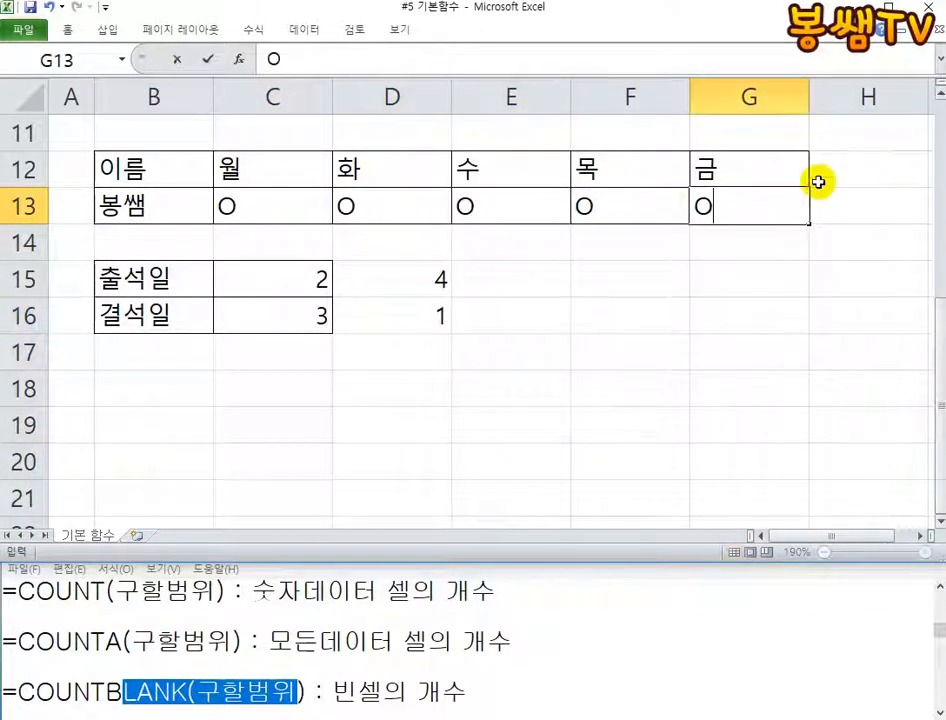
{"action": "key", "text": "Return"}
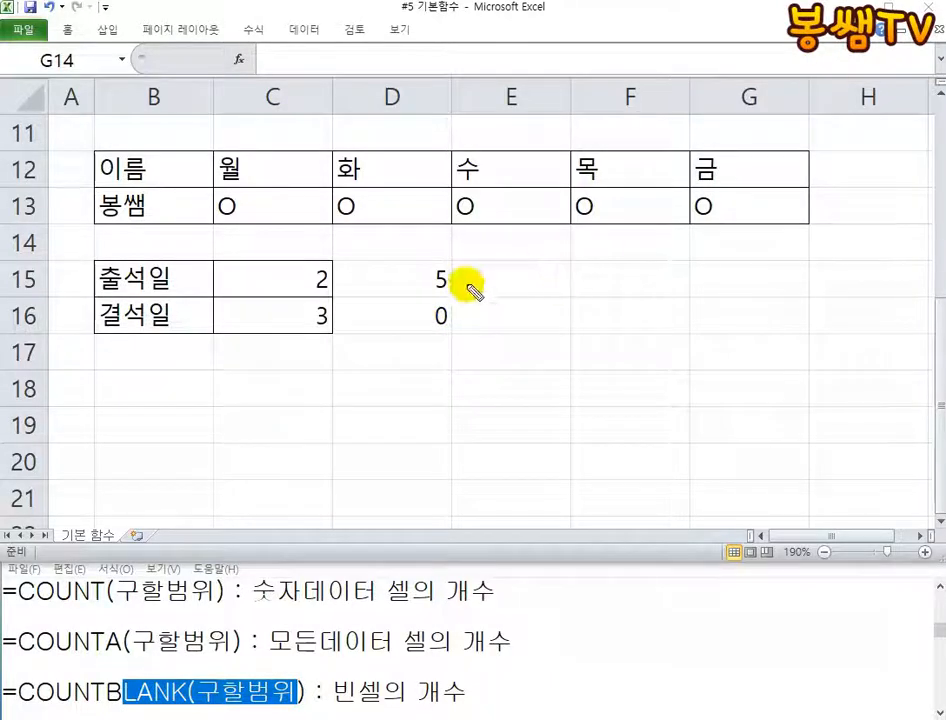
{"action": "left_click_drag", "start_coordinate": [466, 284], "coordinate": [528, 330]}
{"action": "mouse_move", "coordinate": [575, 288]}
{"action": "left_mouse_down"}
{"action": "mouse_move", "coordinate": [555, 315]}
{"action": "mouse_move", "coordinate": [612, 345]}
{"action": "left_mouse_up"}
{"action": "mouse_move", "coordinate": [617, 275]}
{"action": "left_mouse_down"}
{"action": "mouse_move", "coordinate": [606, 317]}
{"action": "mouse_move", "coordinate": [622, 318]}
{"action": "left_mouse_up"}
{"action": "left_click_drag", "start_coordinate": [560, 322], "coordinate": [728, 327]}
{"action": "left_click_drag", "start_coordinate": [633, 328], "coordinate": [633, 395]}
{"action": "key", "text": "Escape"}
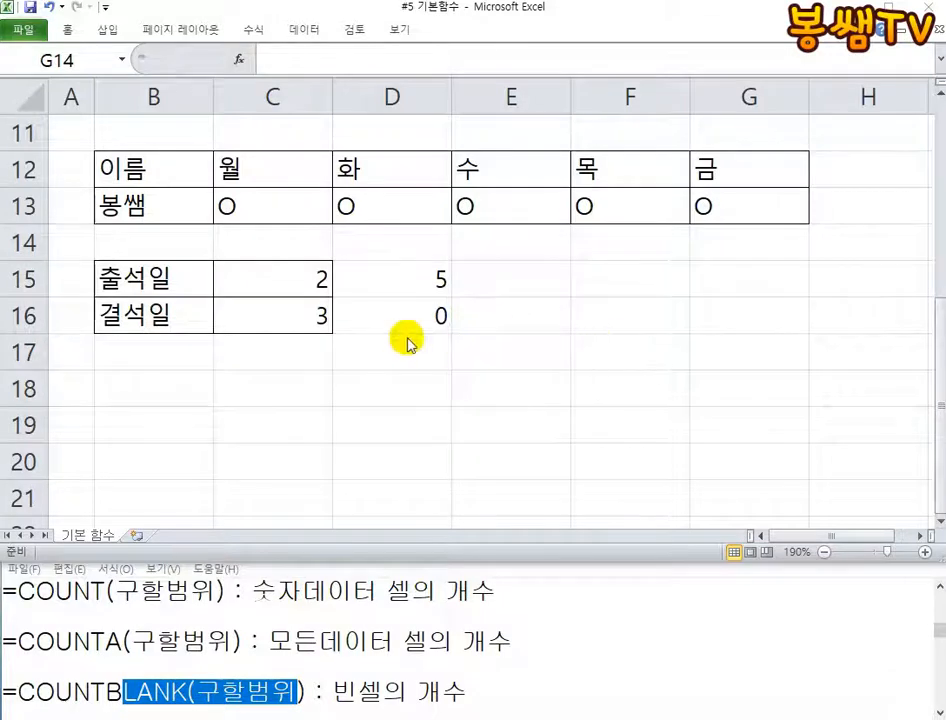
- Delete rows 12 to 17, which hold the attendance table and its day counts
{"action": "scroll", "coordinate": [412, 344], "scroll_direction": "up", "scroll_amount": 4}
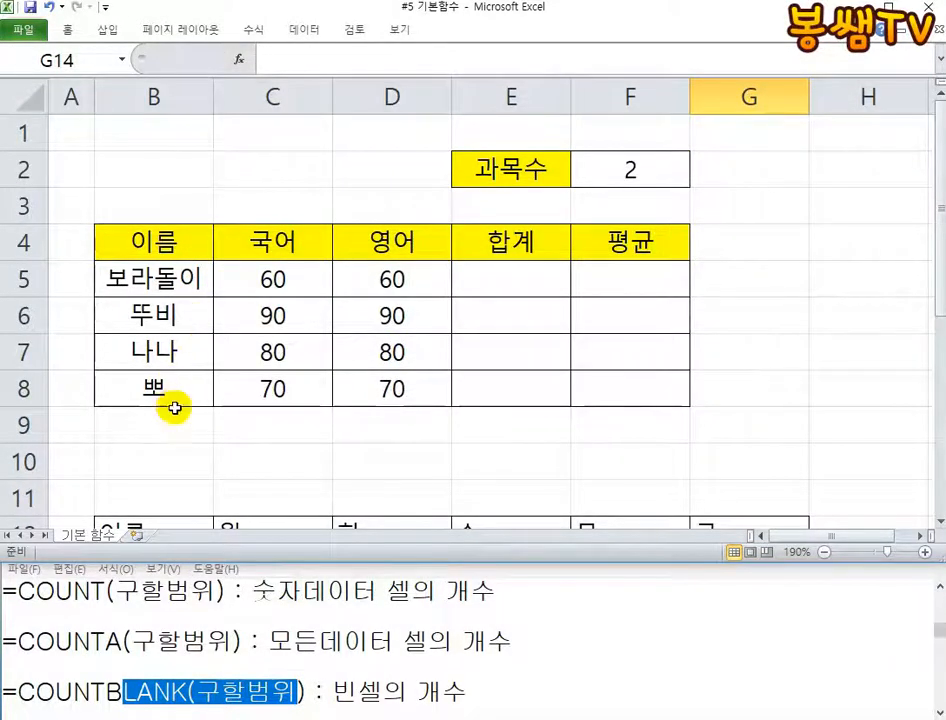
{"action": "scroll", "coordinate": [148, 428], "scroll_direction": "down", "scroll_amount": 2}
{"action": "left_click_drag", "start_coordinate": [25, 315], "coordinate": [27, 497]}
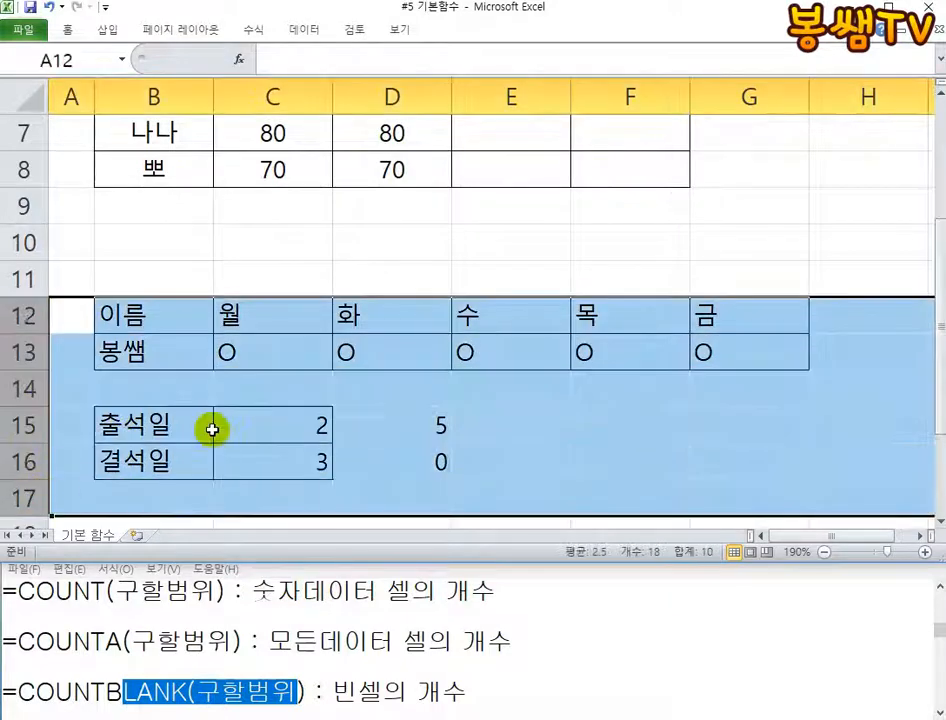
{"action": "right_click", "coordinate": [212, 427]}
{"action": "left_click", "coordinate": [292, 566]}
{"action": "left_click", "coordinate": [336, 315]}
{"action": "scroll", "coordinate": [331, 310], "scroll_direction": "up", "scroll_amount": 2}
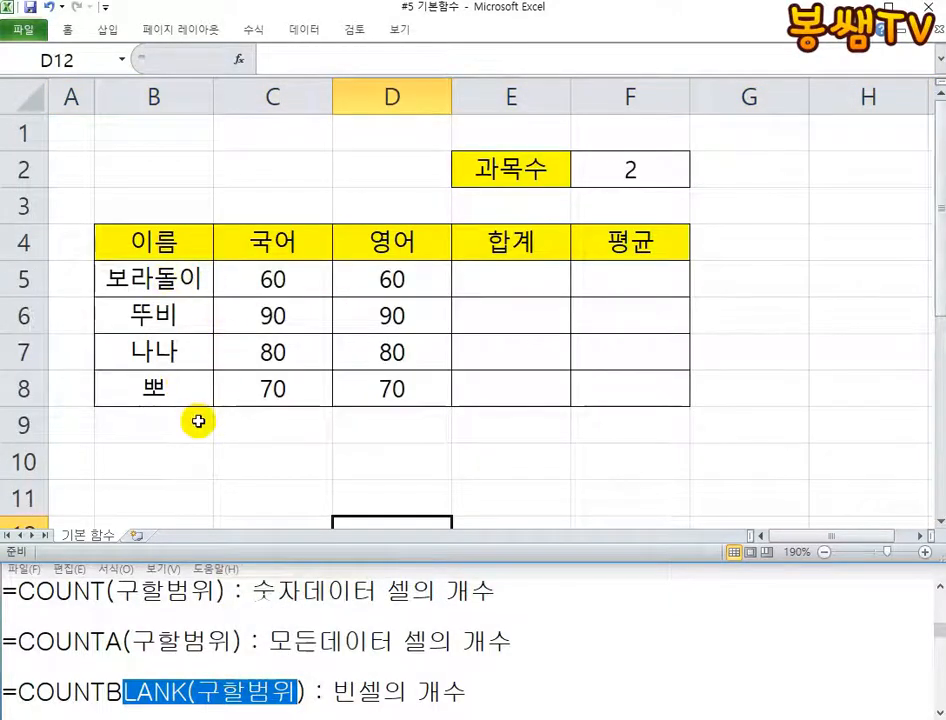
- Count the names in B5:B8 by hand and enter 4 in C10
{"action": "left_click", "coordinate": [148, 277]}
{"action": "left_click", "coordinate": [165, 327]}
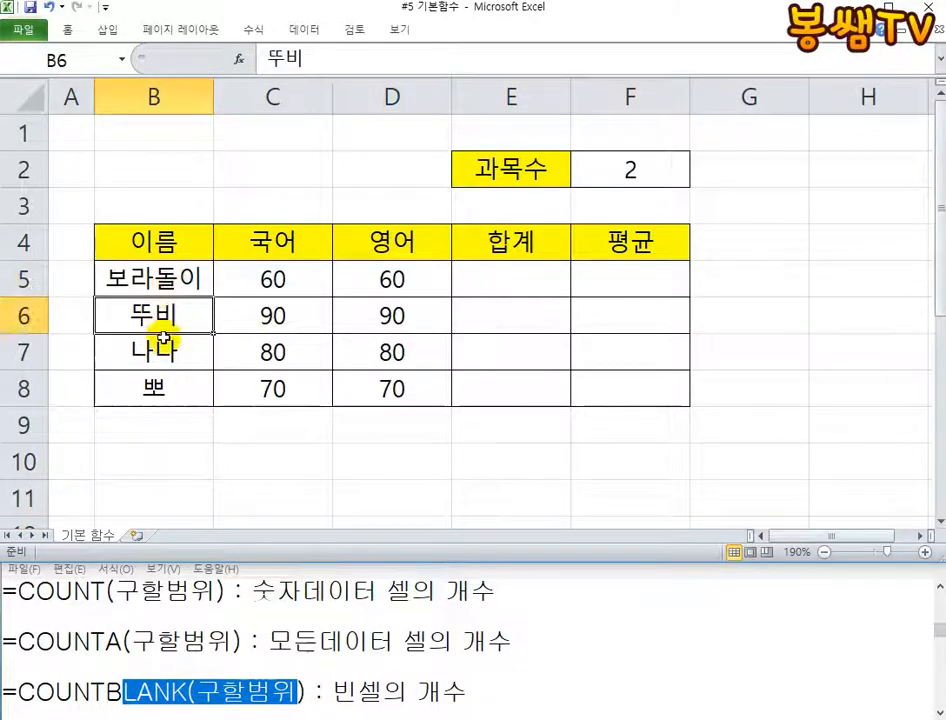
{"action": "left_click", "coordinate": [166, 408]}
{"action": "left_click", "coordinate": [168, 388]}
{"action": "left_click", "coordinate": [279, 470]}
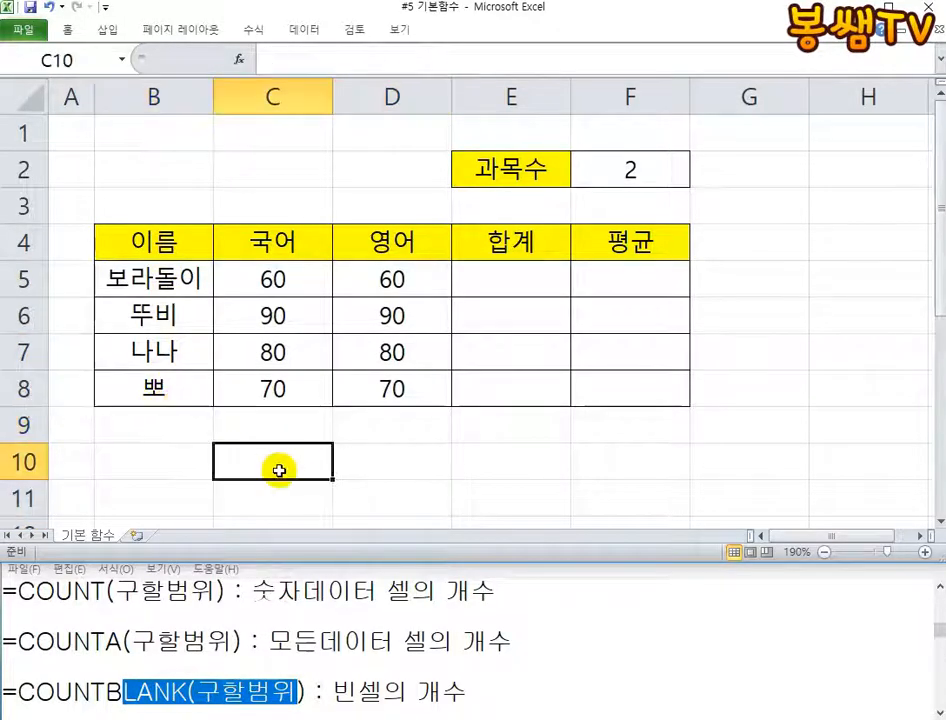
{"action": "type", "text": "4"}
{"action": "key", "text": "Return"}
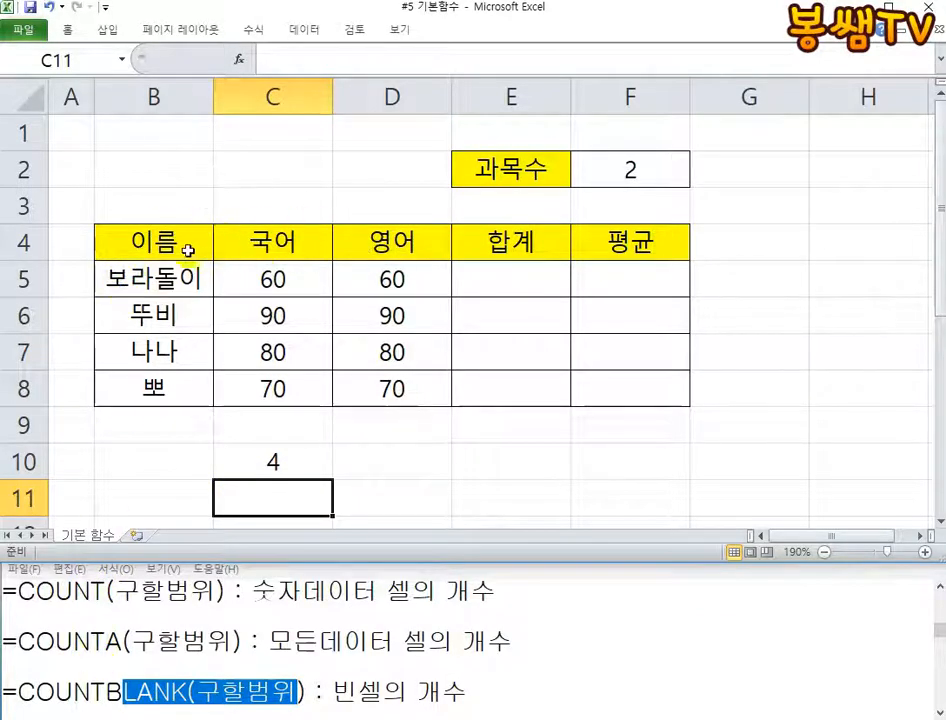
- Compare the 이름, 국어 and 영어 columns and find the Notepad exercise on counting people with COUNT
{"action": "left_click_drag", "start_coordinate": [188, 250], "coordinate": [170, 388]}
{"action": "left_click_drag", "start_coordinate": [272, 248], "coordinate": [282, 376]}
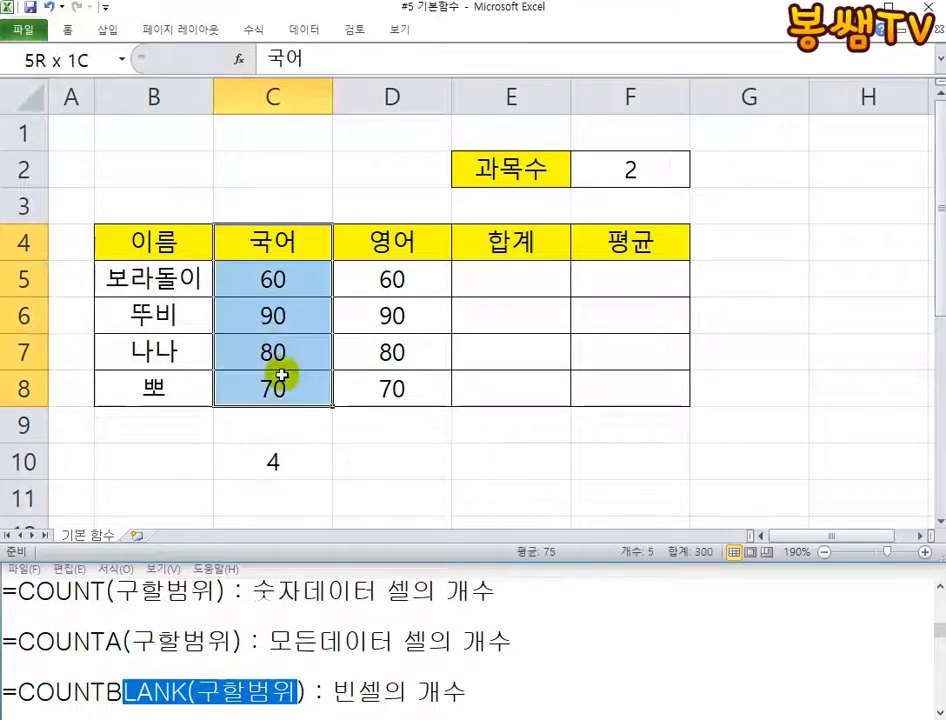
{"action": "left_click_drag", "start_coordinate": [362, 241], "coordinate": [406, 384]}
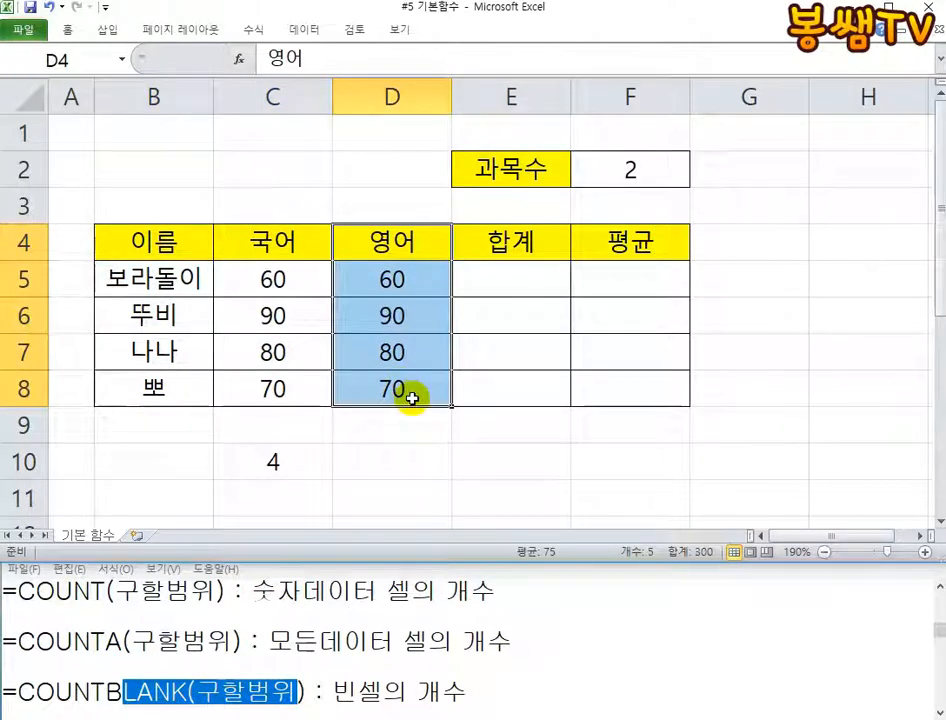
{"action": "left_click_drag", "start_coordinate": [165, 250], "coordinate": [165, 378]}
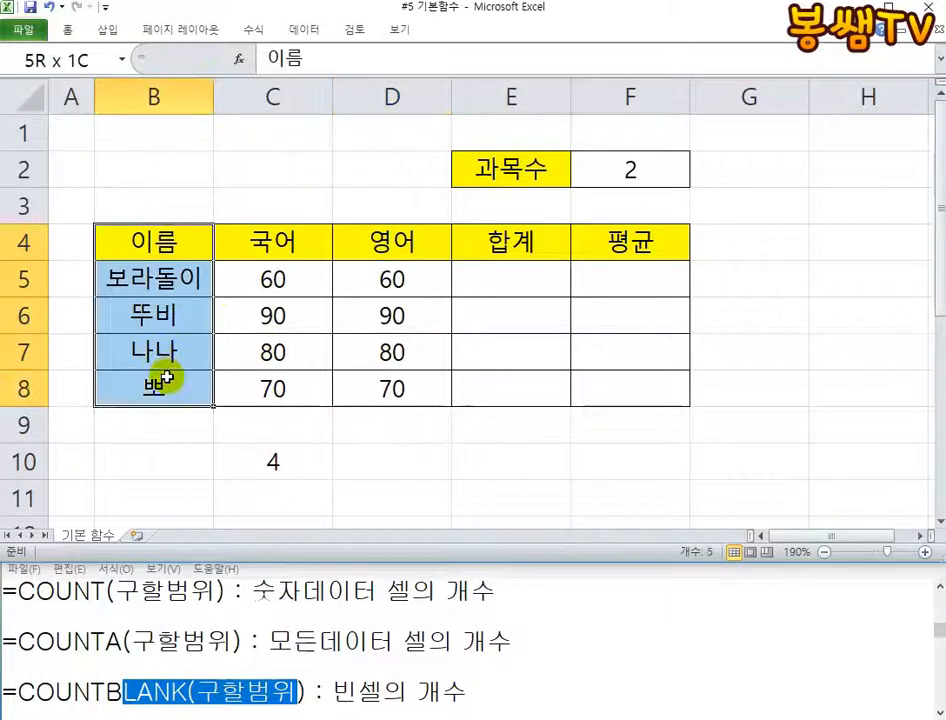
{"action": "left_click", "coordinate": [422, 633]}
{"action": "scroll", "coordinate": [422, 630], "scroll_direction": "down", "scroll_amount": 5}
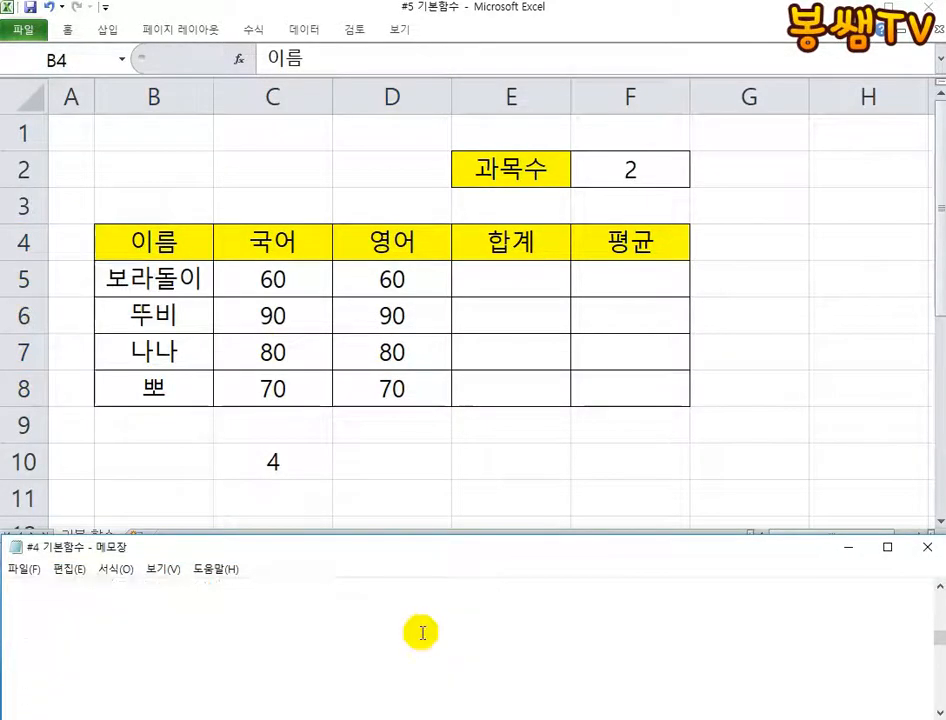
{"action": "scroll", "coordinate": [422, 631], "scroll_direction": "up", "scroll_amount": 1}
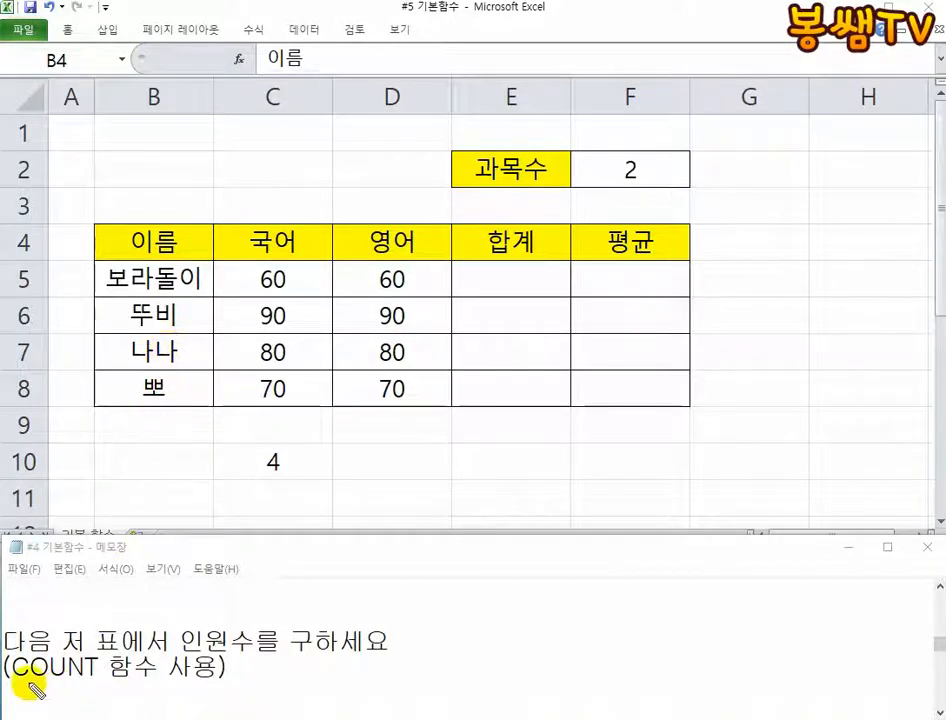
{"action": "left_click_drag", "start_coordinate": [22, 687], "coordinate": [118, 688]}
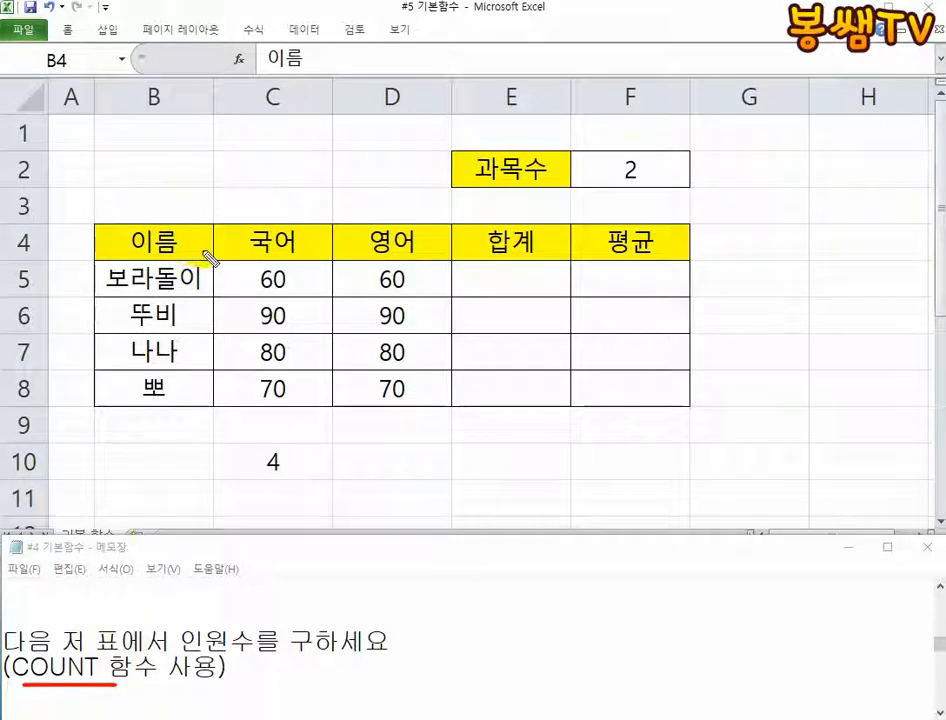
{"action": "left_click", "coordinate": [193, 320]}
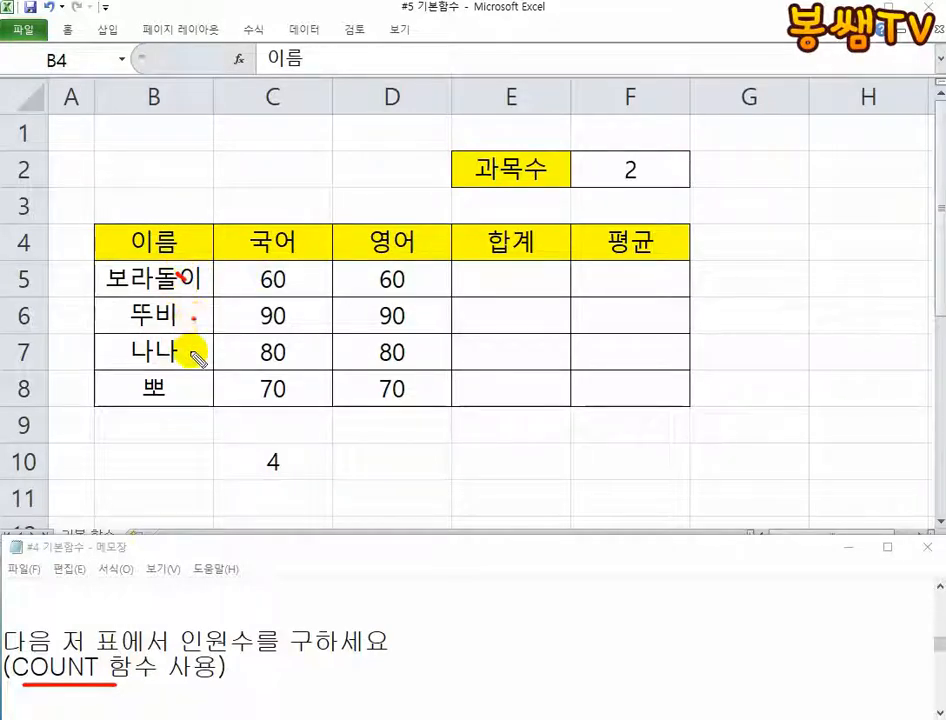
{"action": "mouse_move", "coordinate": [184, 347]}
{"action": "left_mouse_down"}
{"action": "mouse_move", "coordinate": [192, 356]}
{"action": "mouse_move", "coordinate": [186, 401]}
{"action": "left_mouse_up"}
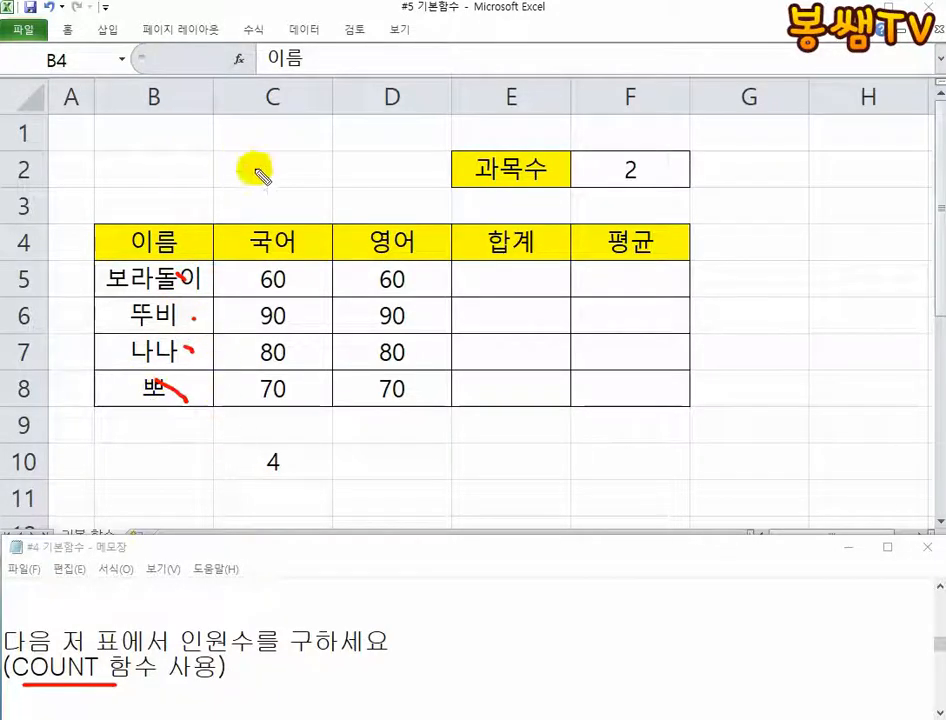
{"action": "left_click_drag", "start_coordinate": [172, 149], "coordinate": [172, 178]}
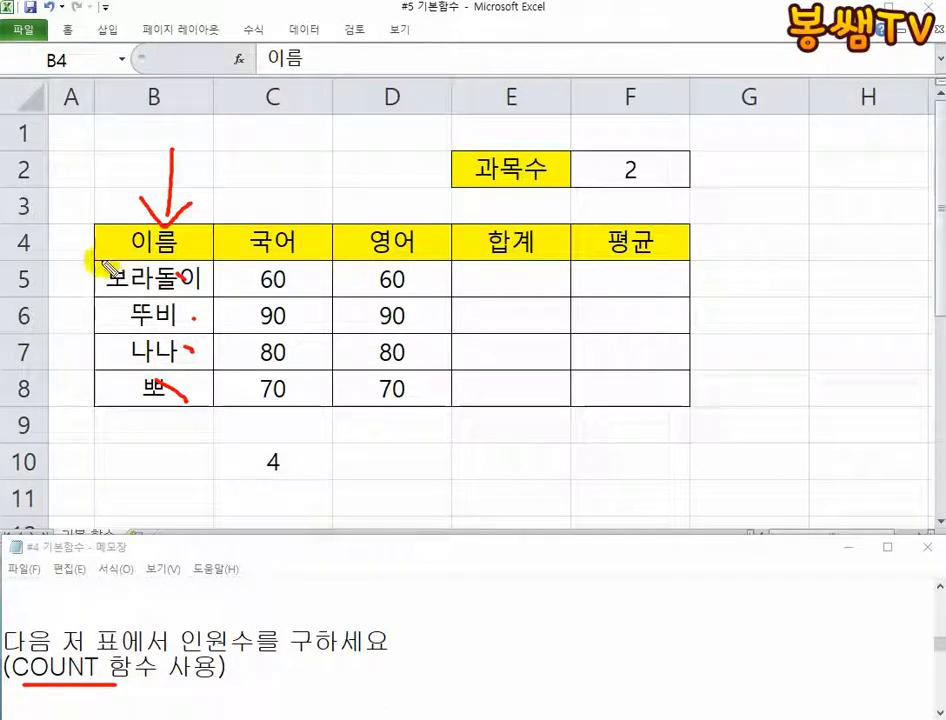
{"action": "mouse_move", "coordinate": [103, 262]}
{"action": "left_mouse_down"}
{"action": "mouse_move", "coordinate": [76, 289]}
{"action": "mouse_move", "coordinate": [107, 408]}
{"action": "left_mouse_up"}
{"action": "left_click_drag", "start_coordinate": [271, 128], "coordinate": [271, 222]}
{"action": "left_click_drag", "start_coordinate": [300, 266], "coordinate": [306, 402]}
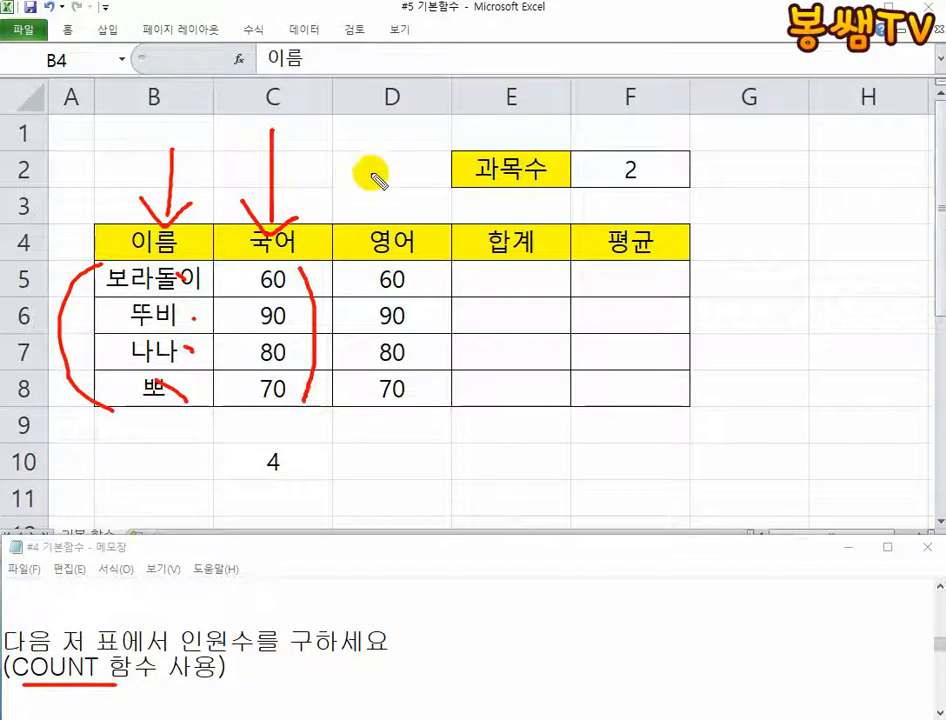
{"action": "left_click_drag", "start_coordinate": [392, 148], "coordinate": [388, 217]}
{"action": "left_click_drag", "start_coordinate": [421, 254], "coordinate": [422, 379]}
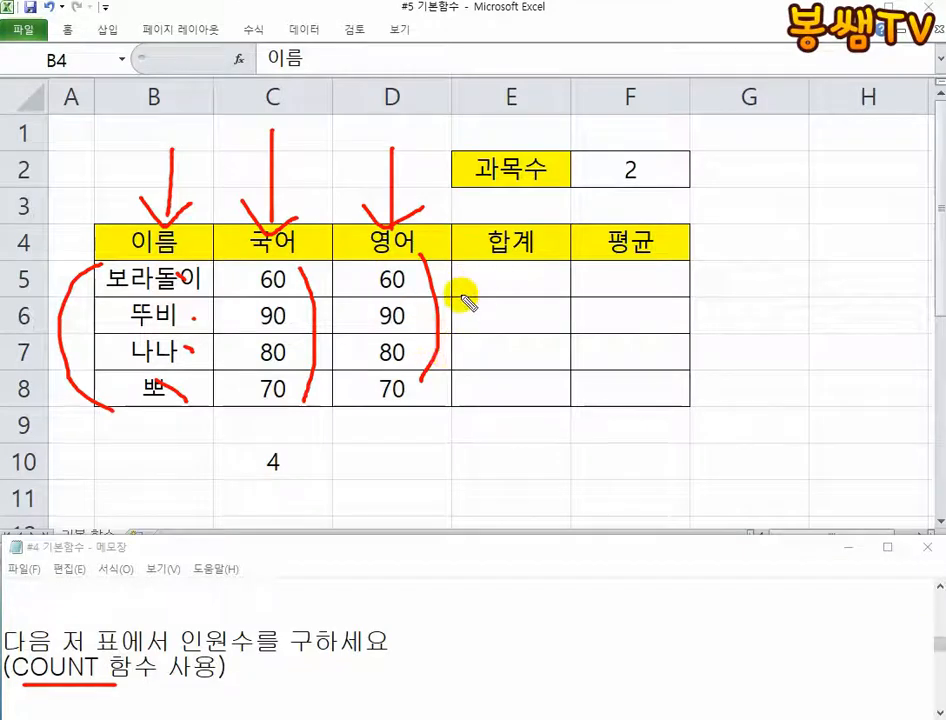
{"action": "key", "text": "Escape"}
- Write the note "개수는 어떤 열로 구하든 상관이 없다" in E10
{"action": "left_click", "coordinate": [443, 472]}
{"action": "left_click", "coordinate": [457, 456]}
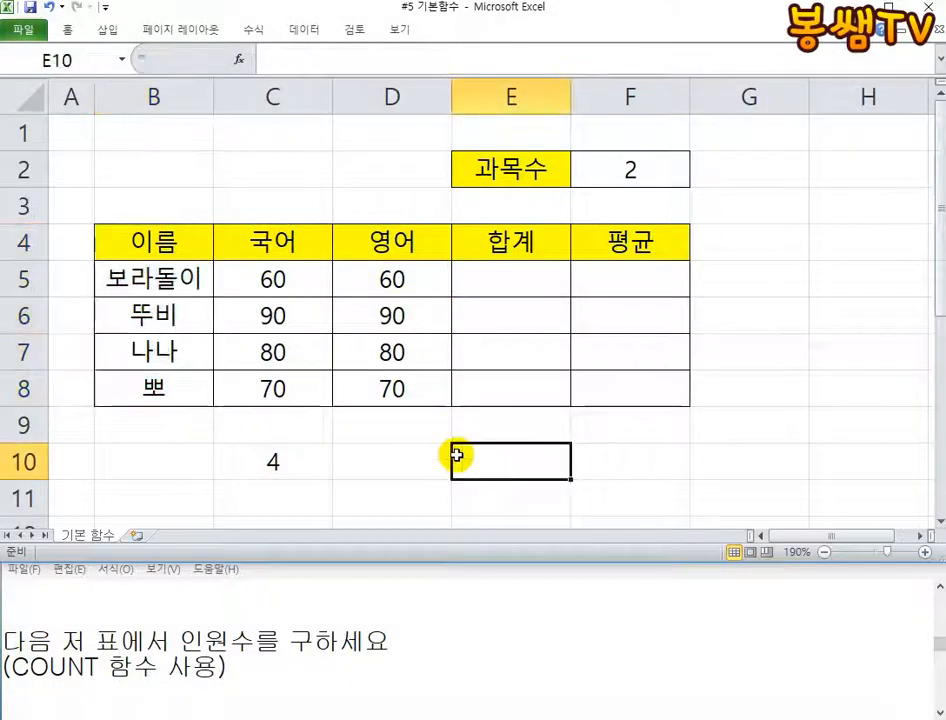
{"action": "type", "text": "R"}
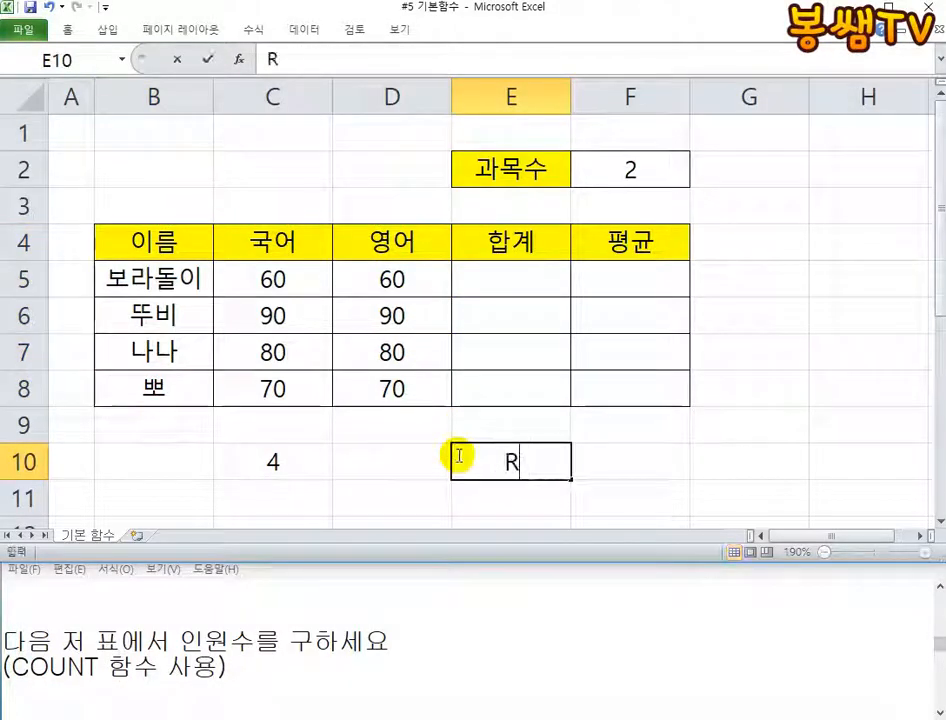
{"action": "type", "text": "OTNsms"}
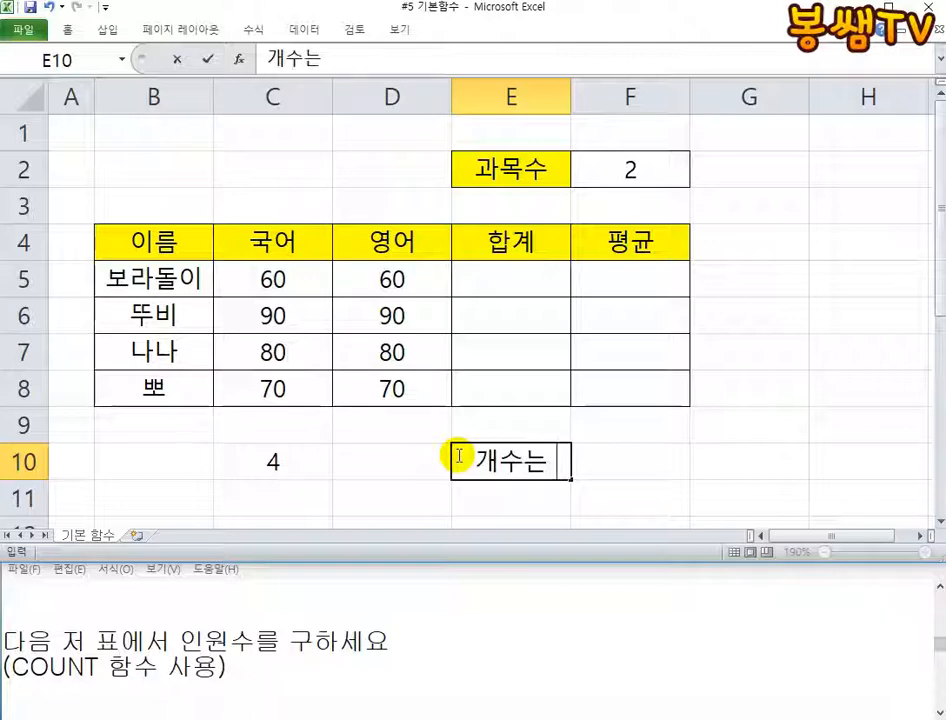
{"action": "type", "text": " 어떤 열루"}
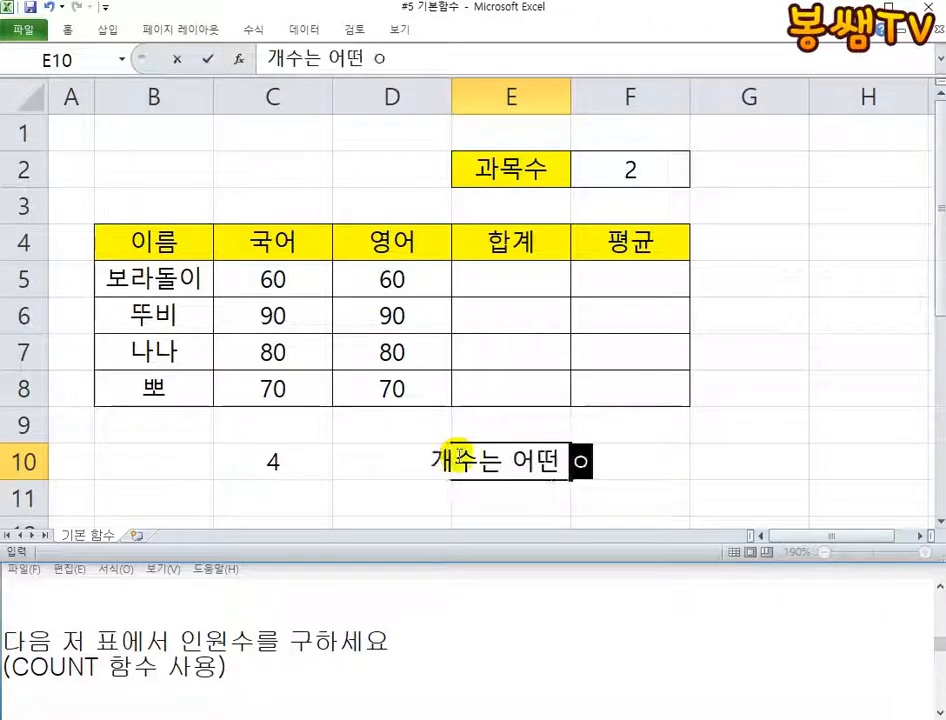
{"action": "key", "text": "BackSpace"}
{"action": "type", "text": "로 구하든"}
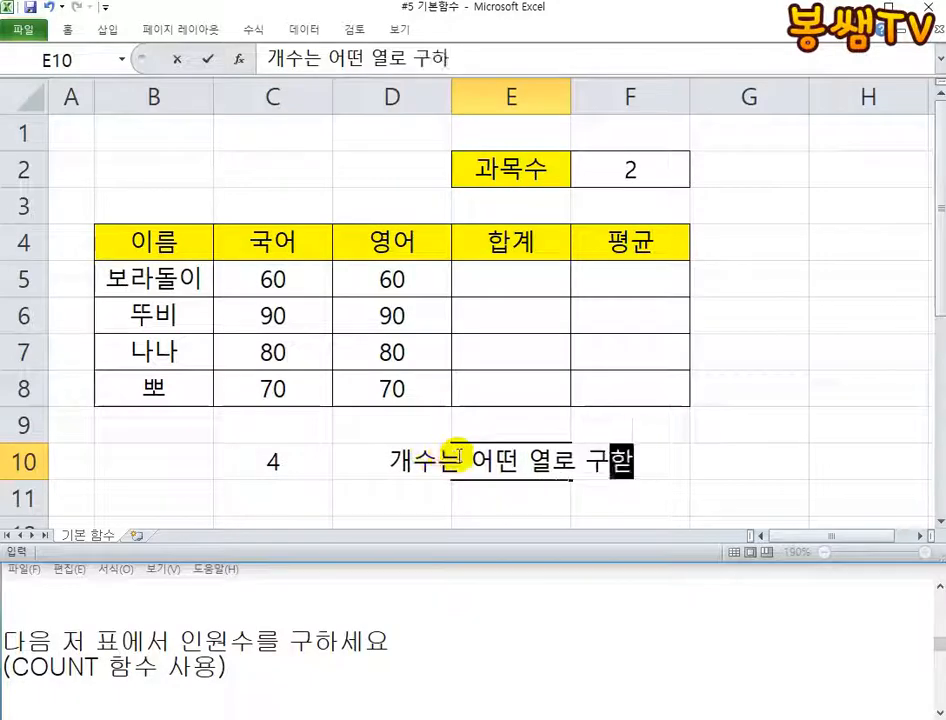
{"action": "type", "text": " 상관이 없다"}
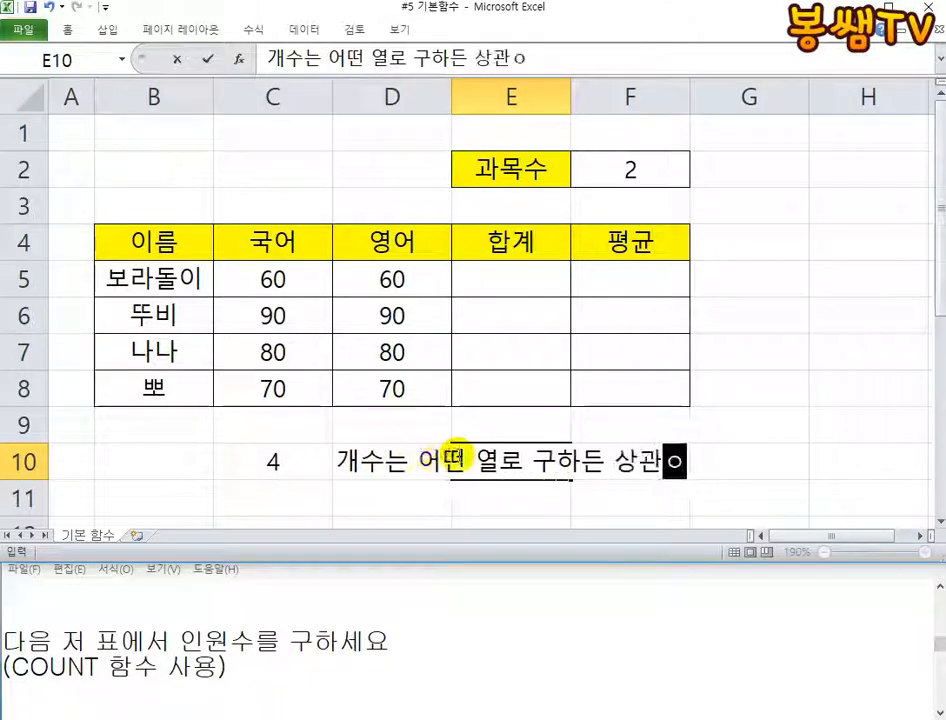
{"action": "key", "text": "Return"}
- Format the note in E10 as left-aligned, bold, red text
{"action": "left_click", "coordinate": [457, 455]}
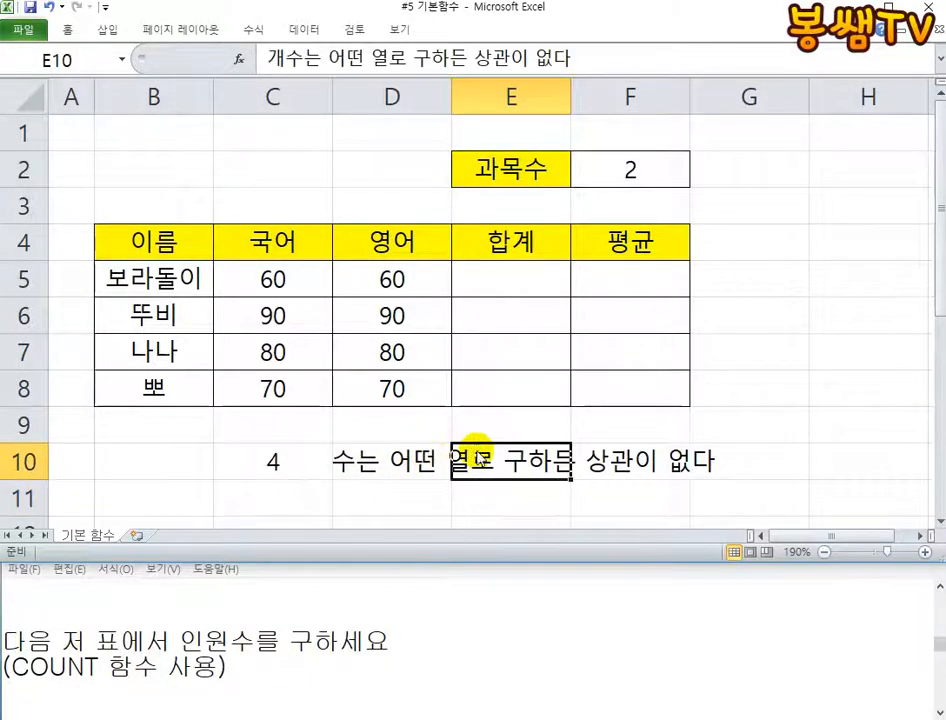
{"action": "right_click", "coordinate": [476, 458]}
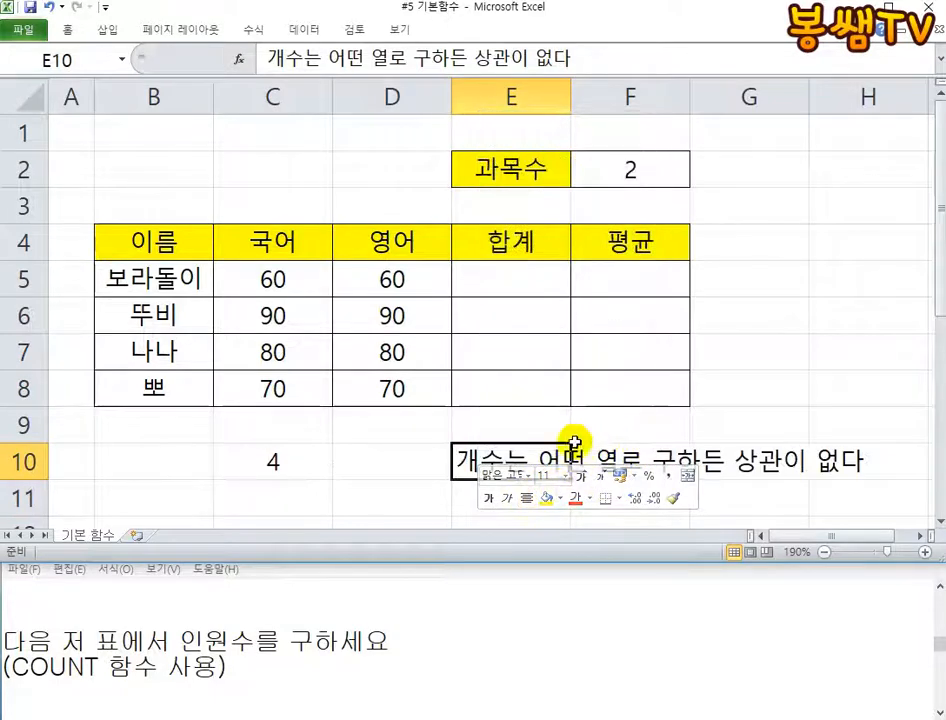
{"action": "left_click", "coordinate": [490, 498]}
{"action": "left_click", "coordinate": [575, 500]}
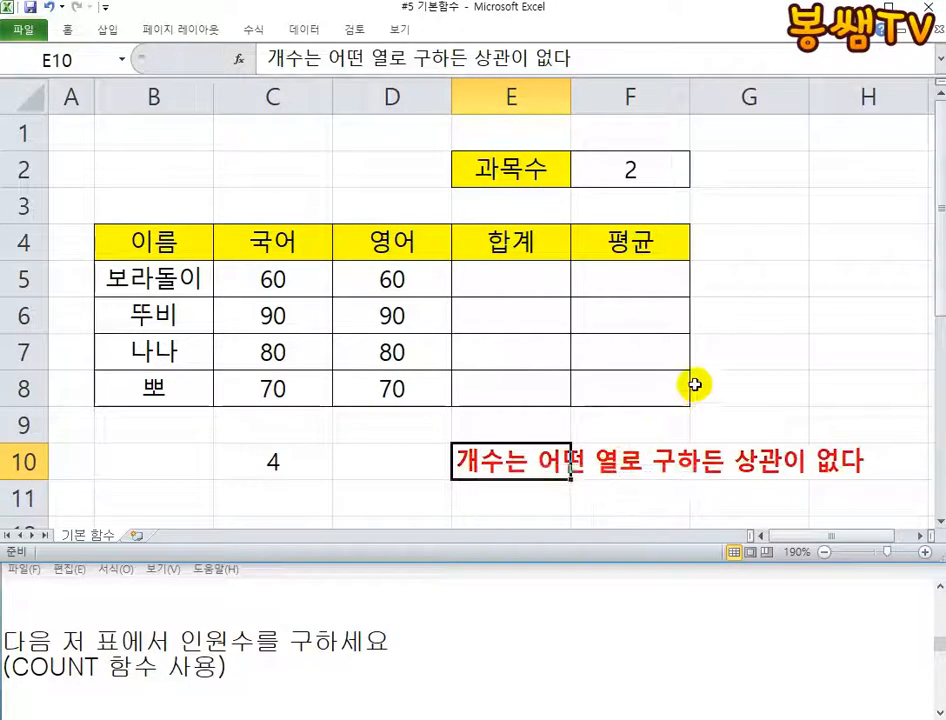
{"action": "left_click", "coordinate": [698, 384]}
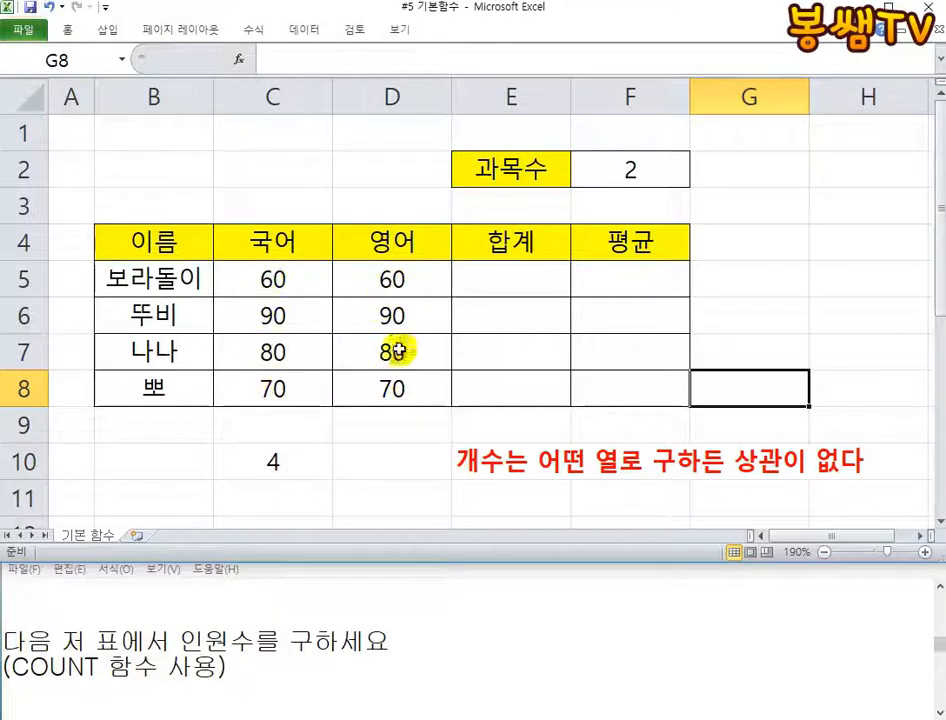
- Count the people in C11 from the 국어 scores with the formula =COUNT(C5:C8)
{"action": "left_click", "coordinate": [247, 452]}
{"action": "left_click", "coordinate": [234, 424]}
{"action": "left_click", "coordinate": [237, 504]}
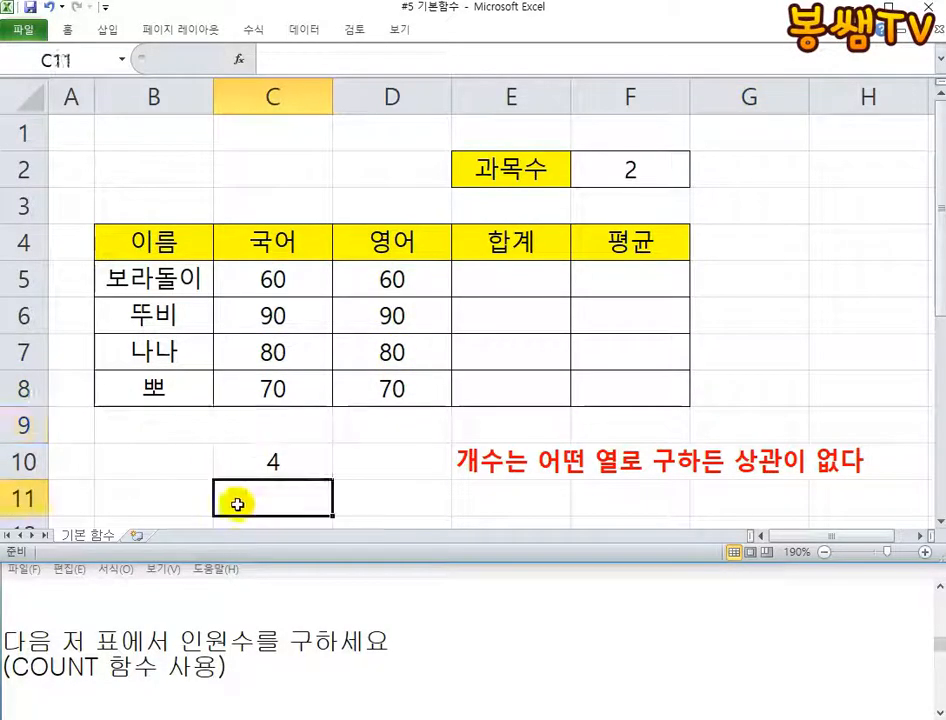
{"action": "type", "text": "=COUNT("}
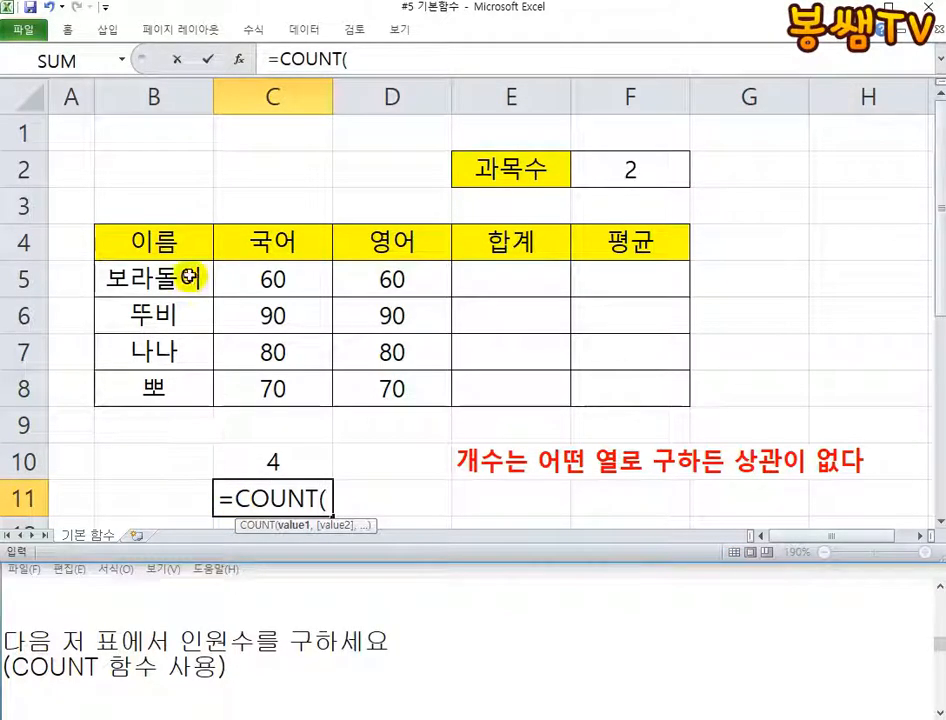
{"action": "left_click_drag", "start_coordinate": [274, 282], "coordinate": [273, 396]}
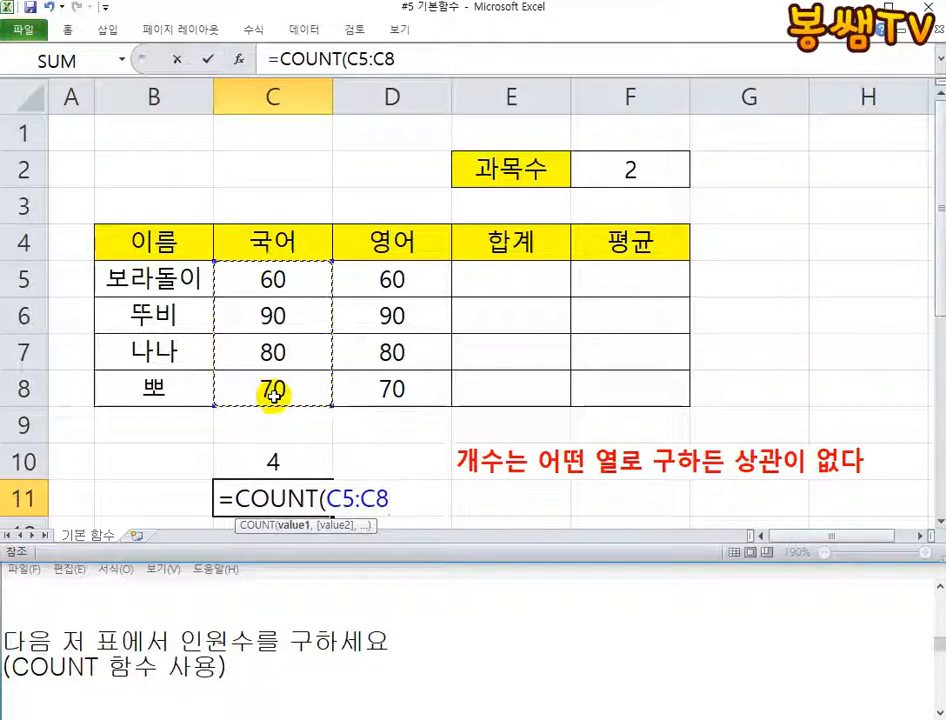
{"action": "type", "text": ")"}
{"action": "key", "text": "Return"}
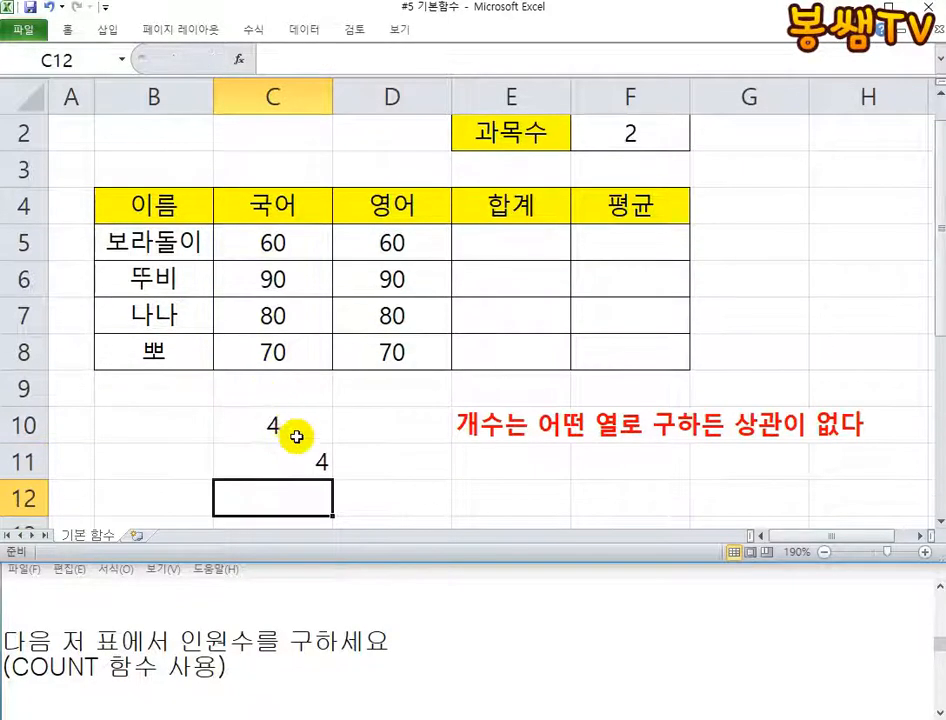
- Check the COUNT formula in C11 and clear the name and both scores from row 6 of the table
{"action": "scroll", "coordinate": [284, 497], "scroll_direction": "up", "scroll_amount": 1}
{"action": "left_click", "coordinate": [293, 506]}
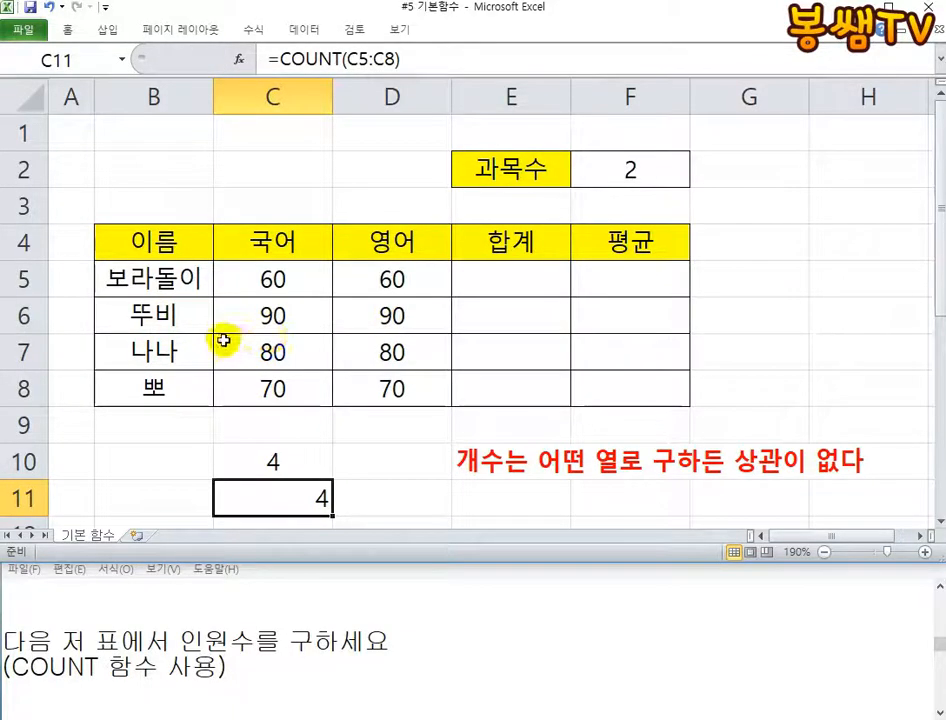
{"action": "left_click", "coordinate": [161, 318]}
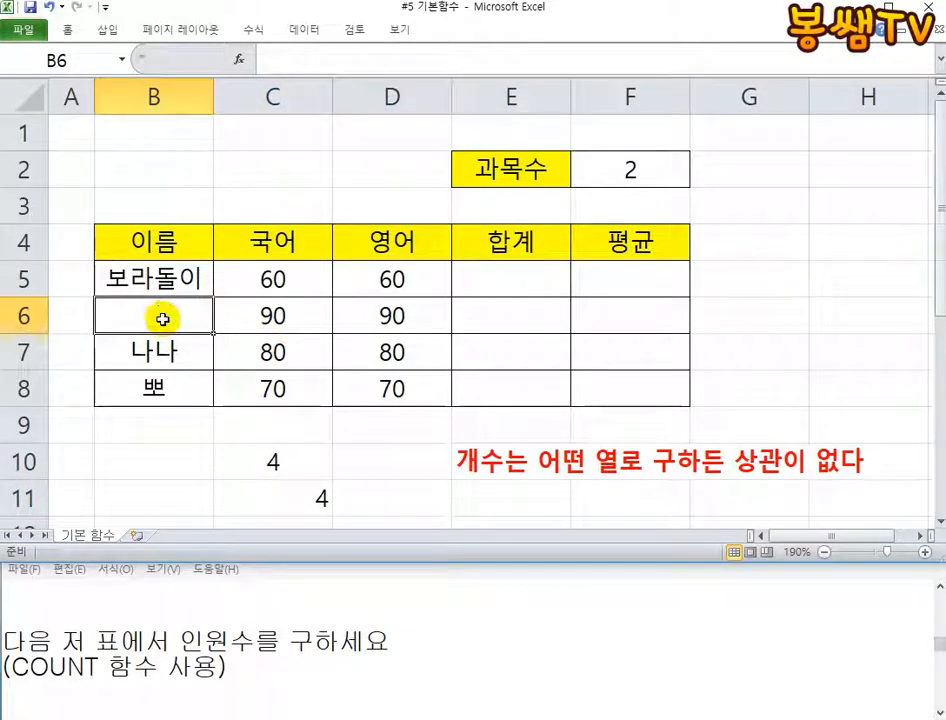
{"action": "left_click_drag", "start_coordinate": [157, 316], "coordinate": [629, 302]}
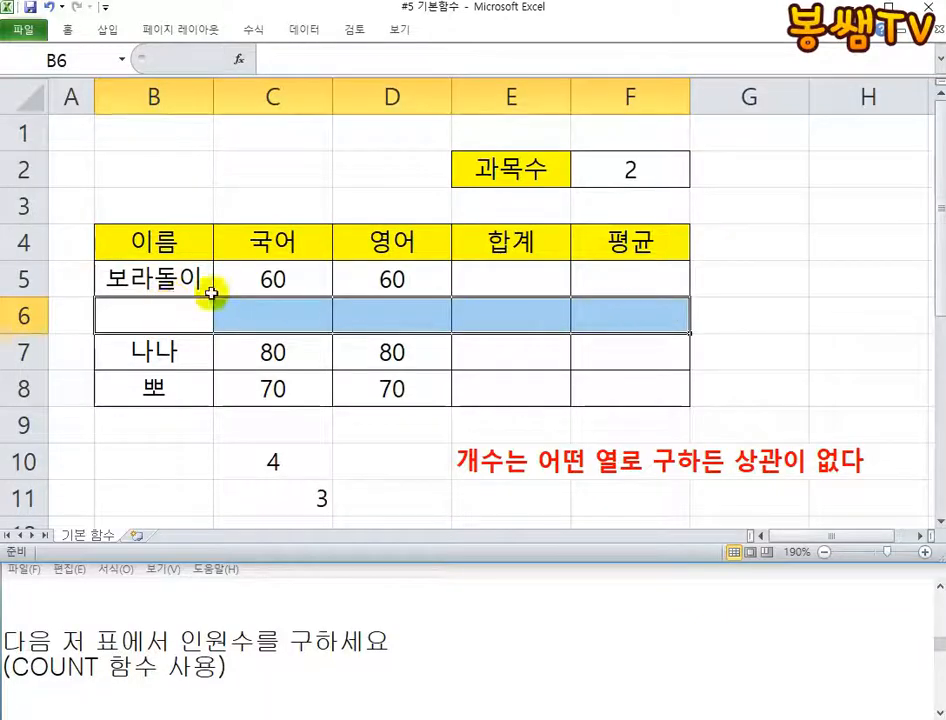
{"action": "left_click", "coordinate": [376, 300]}
{"action": "left_click", "coordinate": [177, 308]}
{"action": "left_click", "coordinate": [439, 304]}
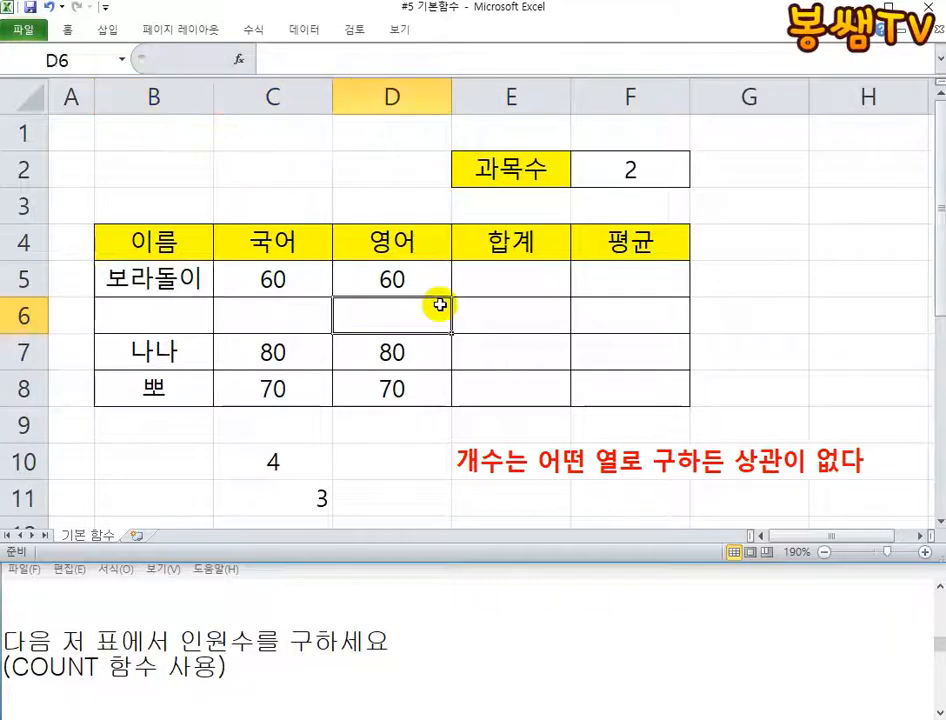
- Enter the label 인원수 in B11 beside the COUNT result and compare it with the score table
{"action": "left_click", "coordinate": [186, 512]}
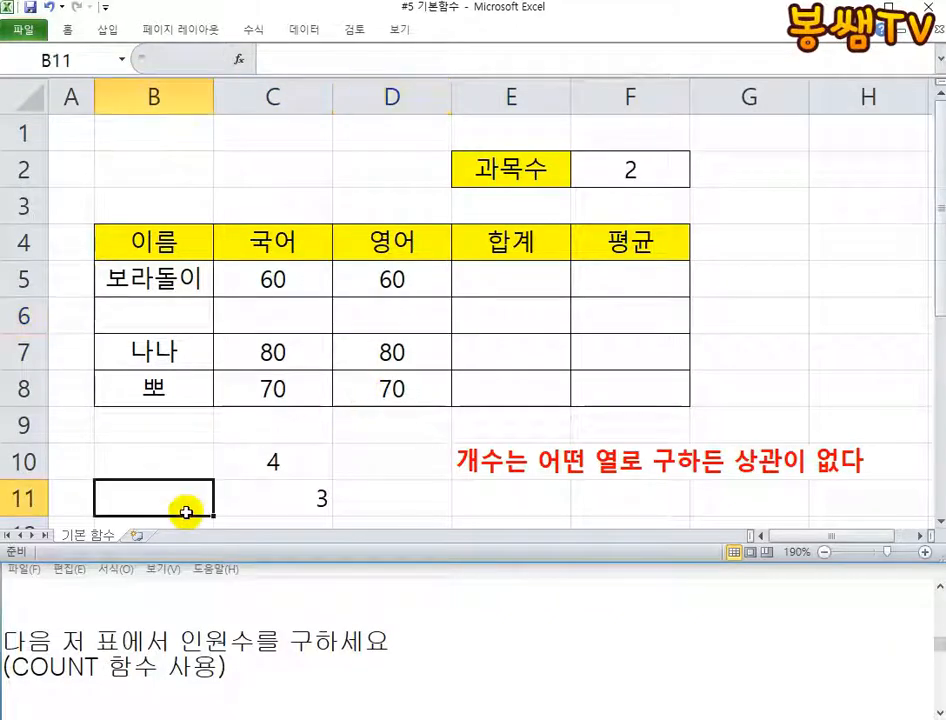
{"action": "type", "text": "인워수"}
{"action": "key", "text": "Return"}
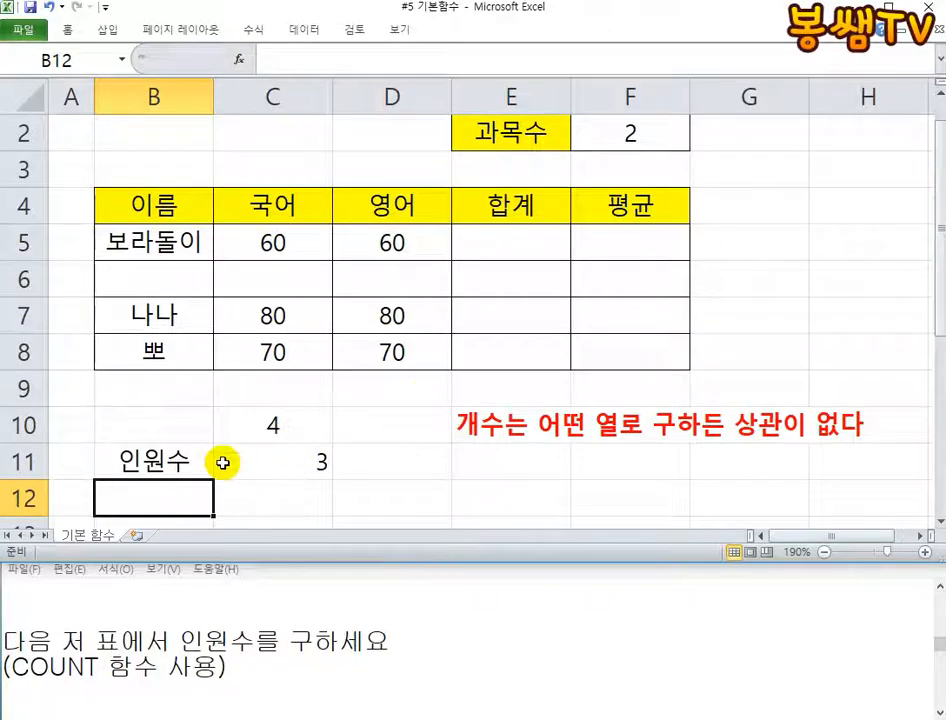
{"action": "scroll", "coordinate": [290, 450], "scroll_direction": "down", "scroll_amount": 5}
{"action": "scroll", "coordinate": [436, 468], "scroll_direction": "up", "scroll_amount": 5}
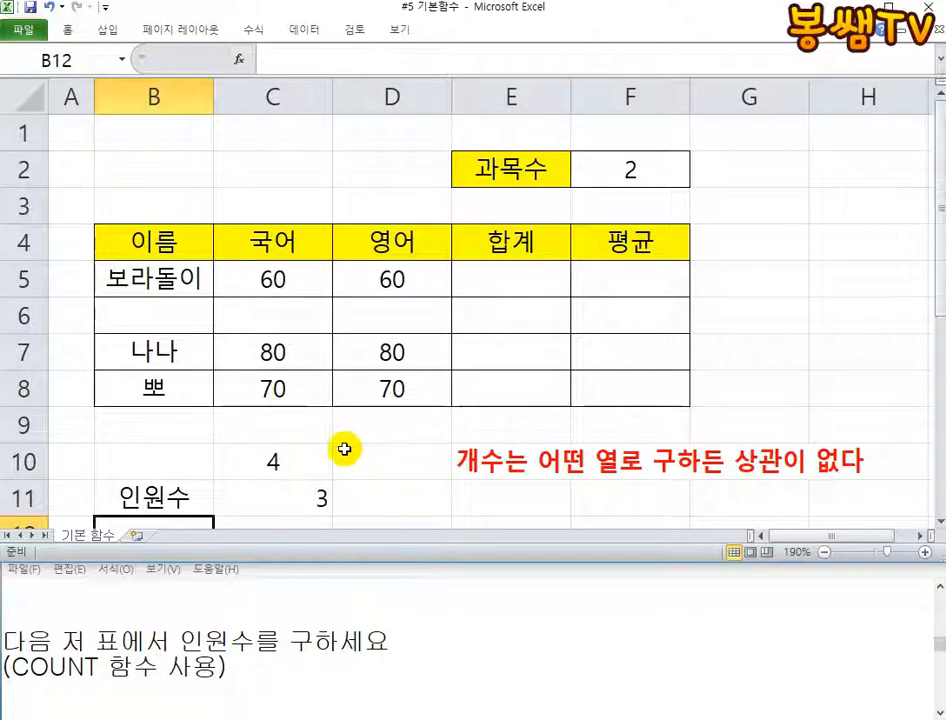
- Undo the 인원수 label in B11 and the clearing of the row 6 name and scores
{"action": "key", "text": "ctrl+z"}
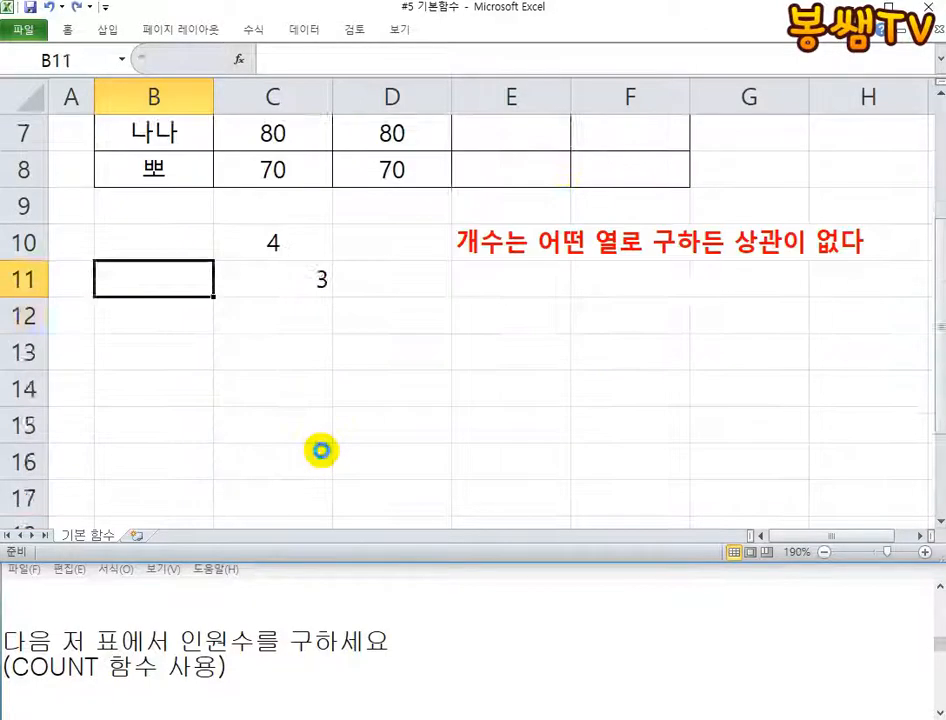
{"action": "key", "text": "ctrl+z"}
{"action": "scroll", "coordinate": [310, 443], "scroll_direction": "up", "scroll_amount": 2}
{"action": "key", "text": "ctrl+z"}
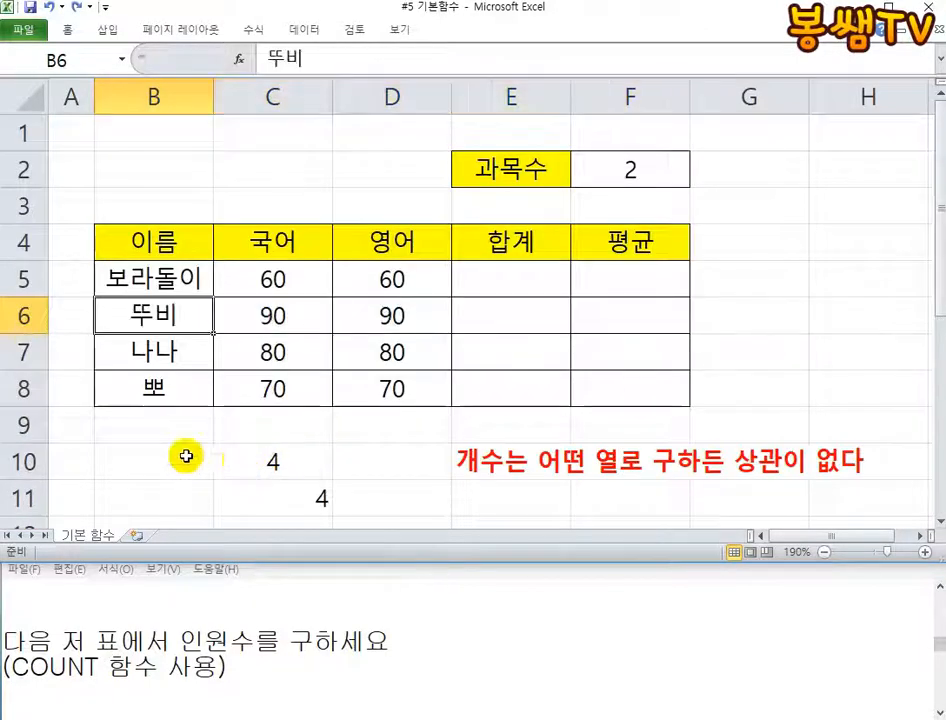
- Delete the two people counts in C10:C11 below the score table
{"action": "left_click_drag", "start_coordinate": [188, 454], "coordinate": [511, 503]}
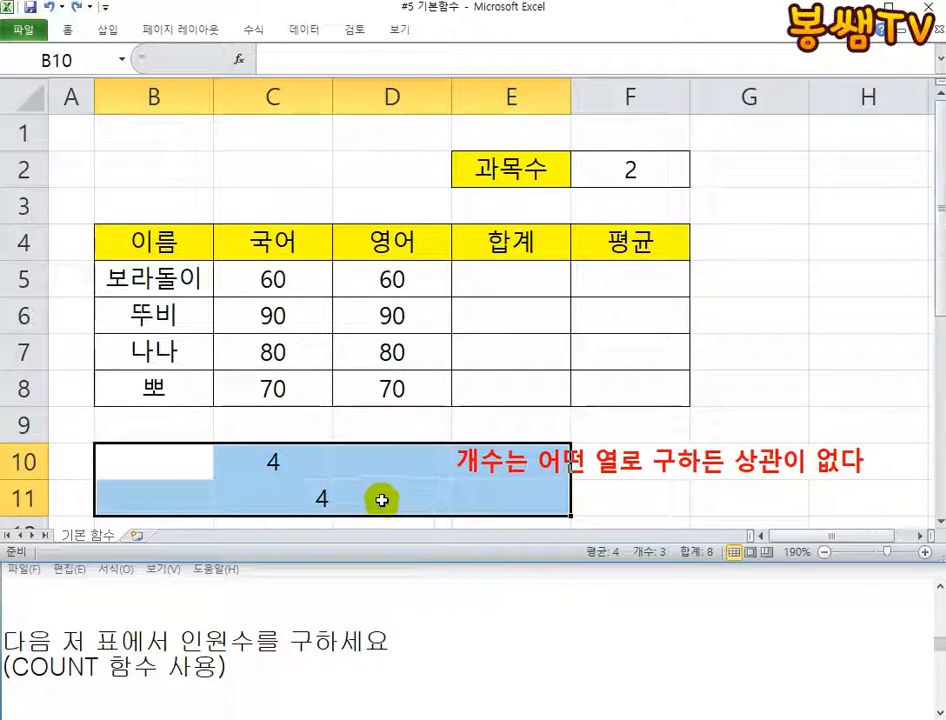
{"action": "left_click", "coordinate": [264, 456]}
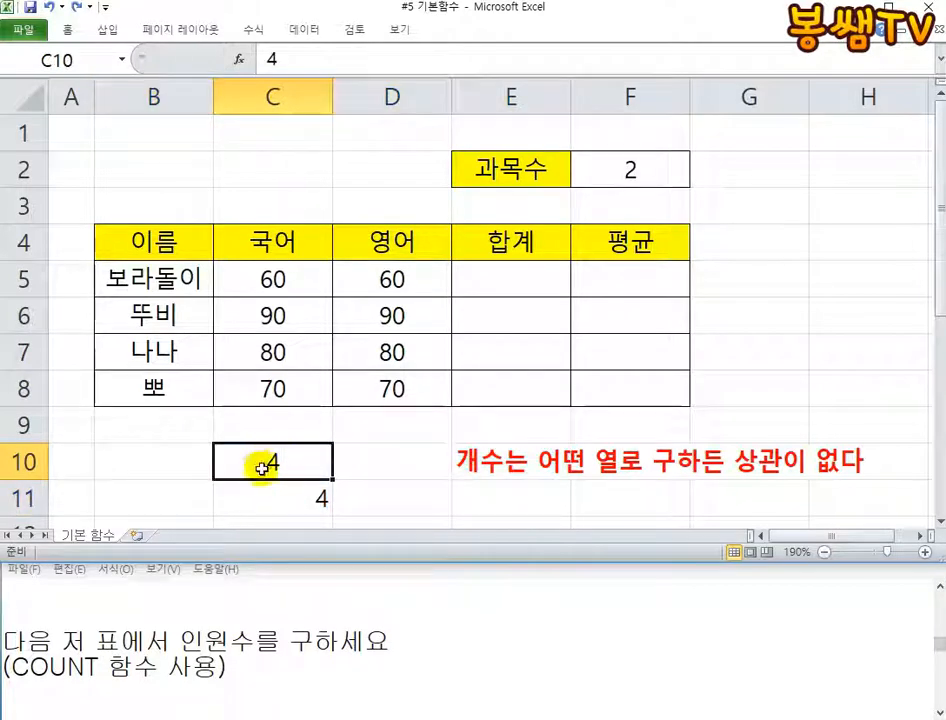
{"action": "left_click_drag", "start_coordinate": [253, 461], "coordinate": [285, 497]}
{"action": "key", "text": "Delete"}
{"action": "left_click", "coordinate": [300, 474]}
- Switch to Notepad, enlarge its window upward and review the list of basic functions from SUM to COUNTBLANK
{"action": "left_click", "coordinate": [303, 596]}
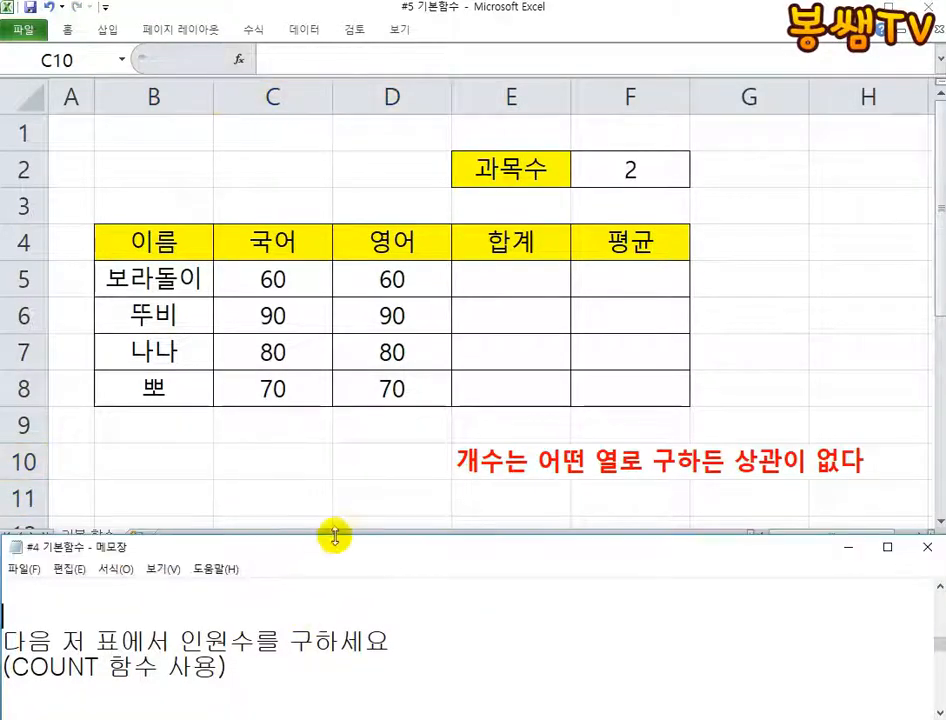
{"action": "left_click_drag", "start_coordinate": [336, 534], "coordinate": [315, 84]}
{"action": "scroll", "coordinate": [321, 220], "scroll_direction": "up", "scroll_amount": 5}
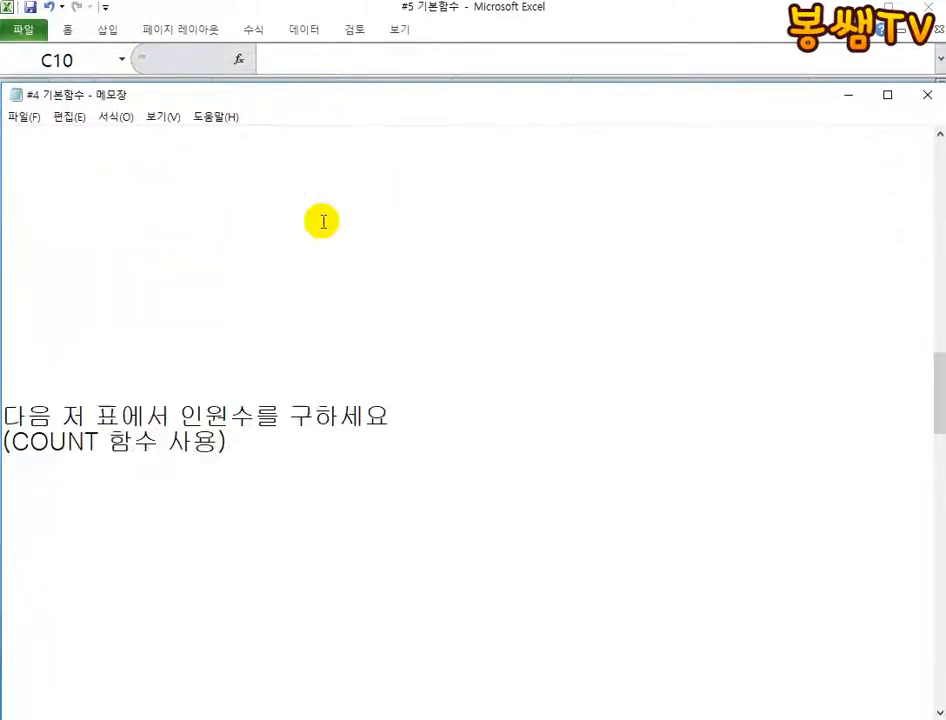
{"action": "scroll", "coordinate": [337, 263], "scroll_direction": "up", "scroll_amount": 10}
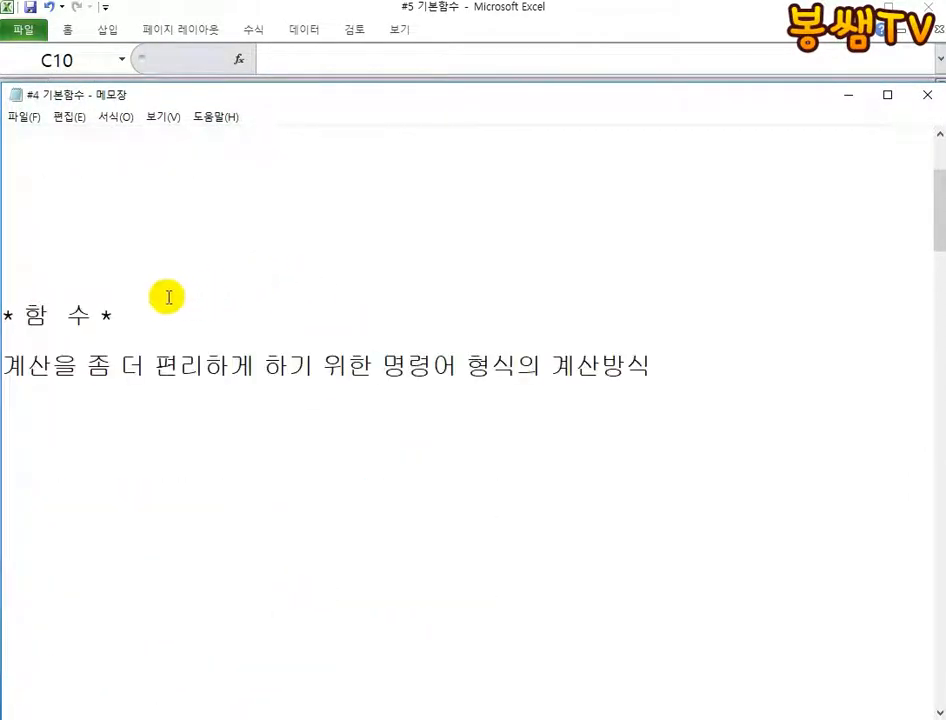
{"action": "scroll", "coordinate": [281, 322], "scroll_direction": "down", "scroll_amount": 3}
{"action": "scroll", "coordinate": [144, 274], "scroll_direction": "down", "scroll_amount": 2}
{"action": "scroll", "coordinate": [190, 274], "scroll_direction": "up", "scroll_amount": 5}
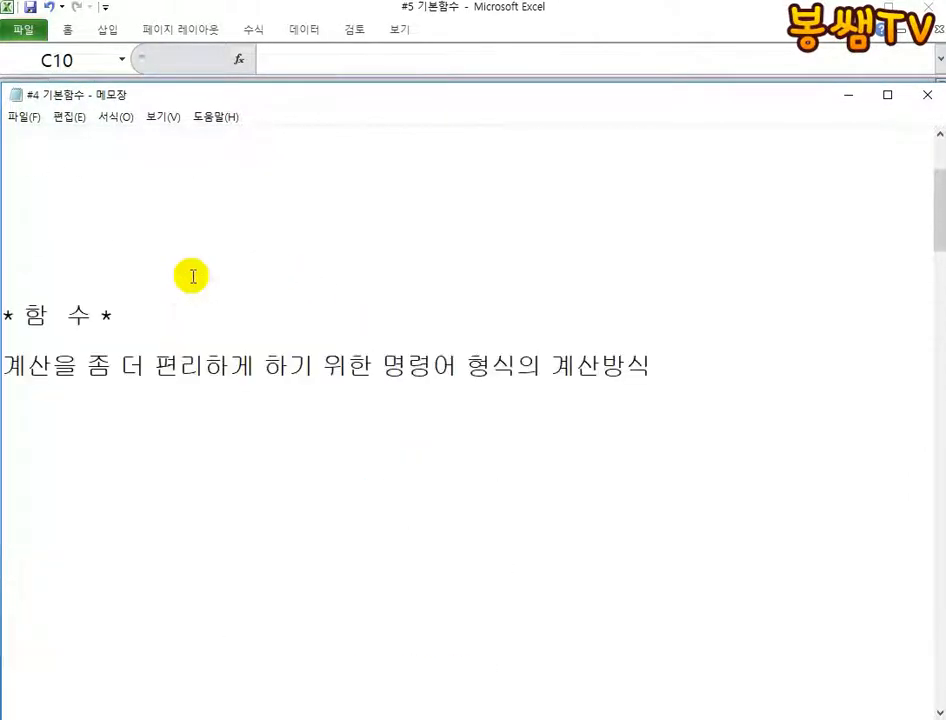
{"action": "scroll", "coordinate": [192, 276], "scroll_direction": "down", "scroll_amount": 5}
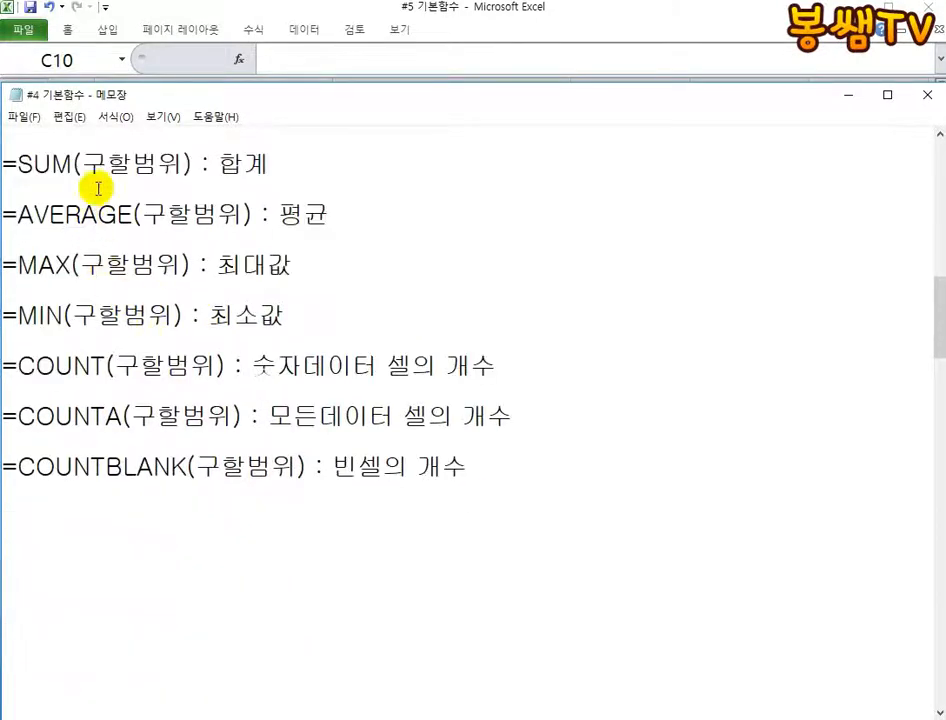